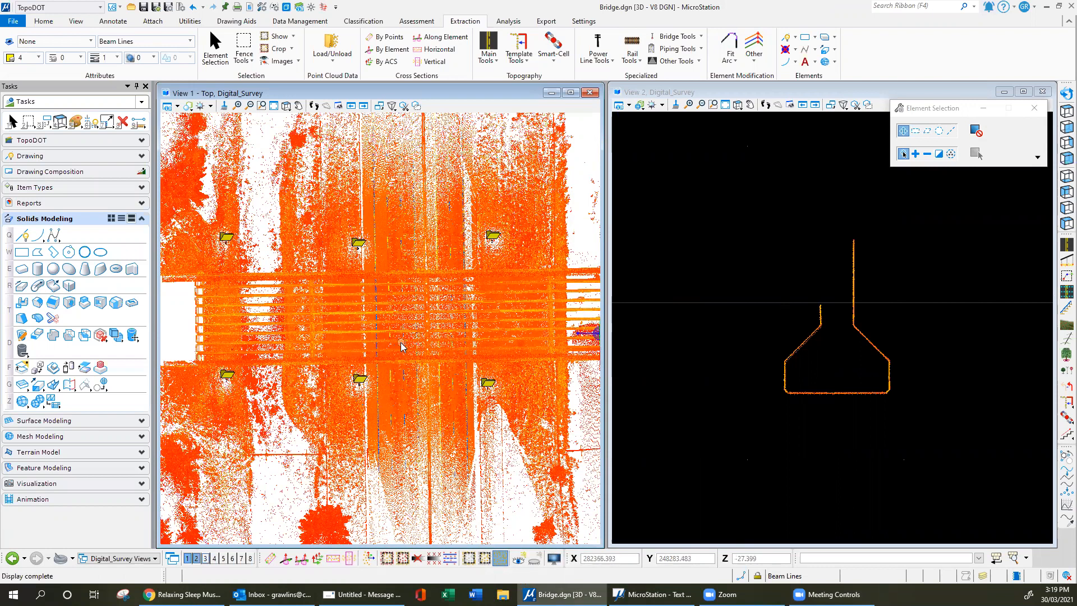
# - Dynamically rotate View 1 to an oblique 3D angle and inspect the bridge point cloud
pyautogui.scroll(-2, 331, 322)
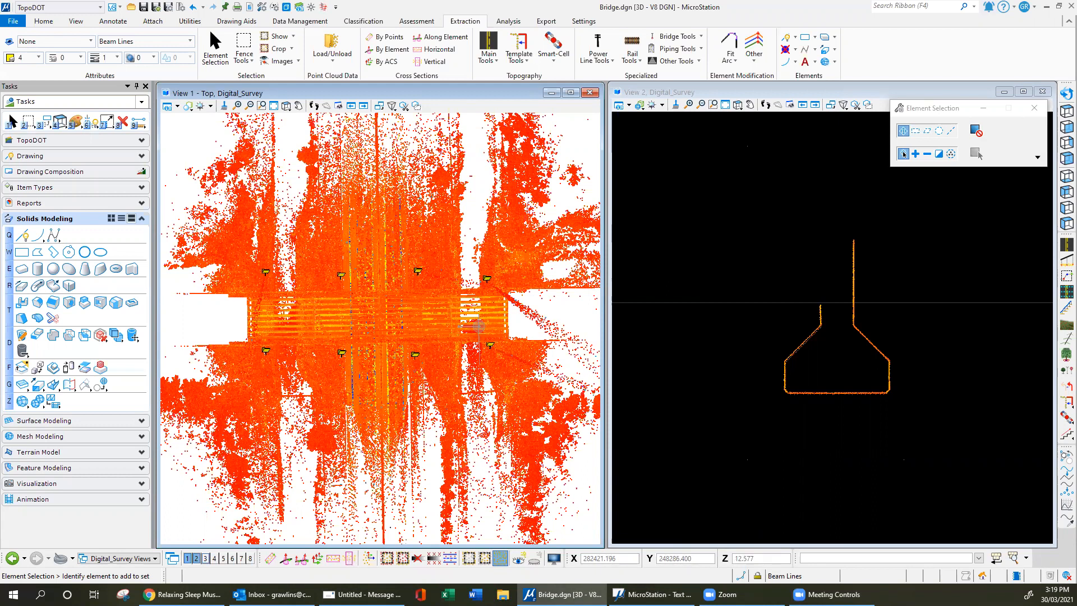
pyautogui.scroll(5, 252, 332)
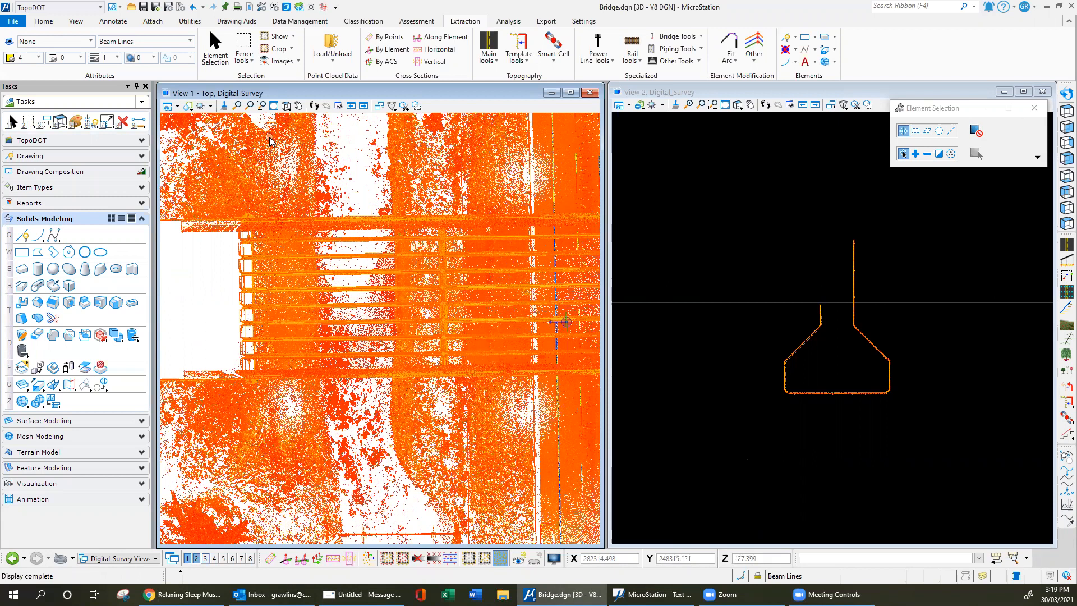
pyautogui.click(1066, 93)
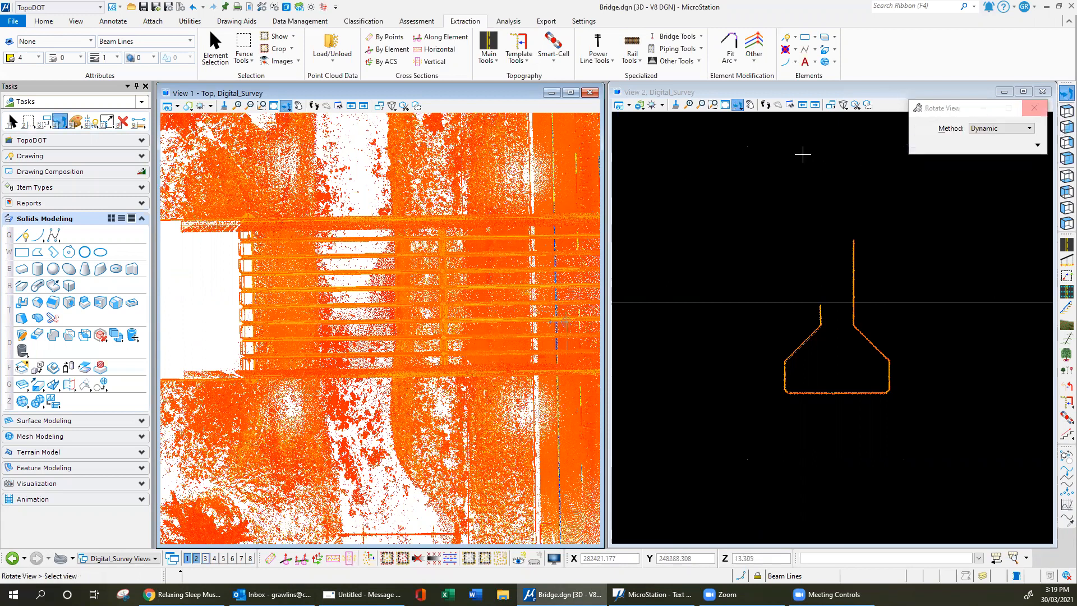
pyautogui.middleClick(470, 311)
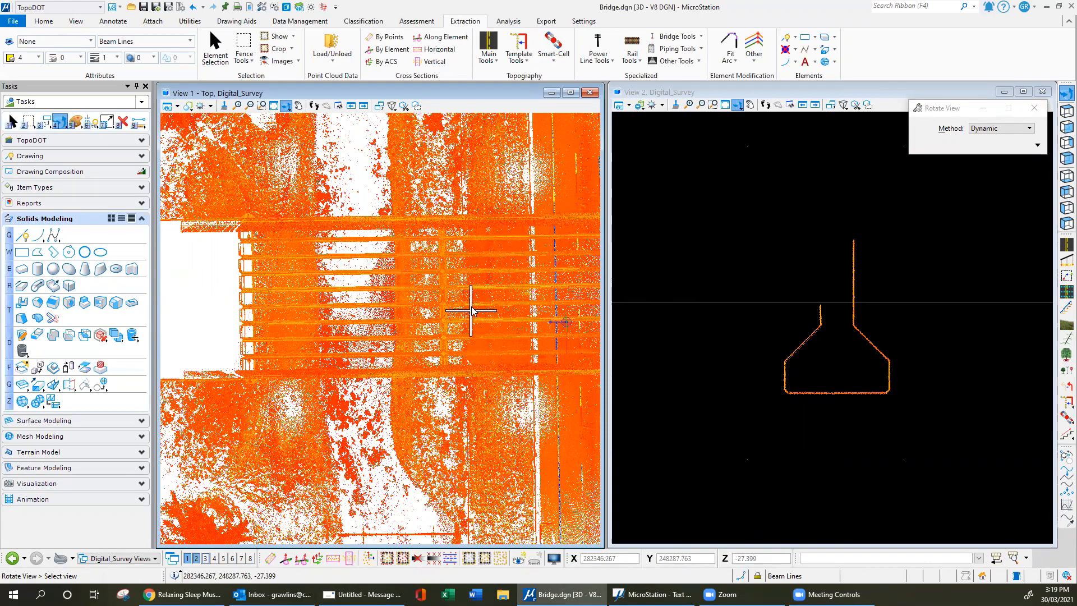
pyautogui.click(514, 307)
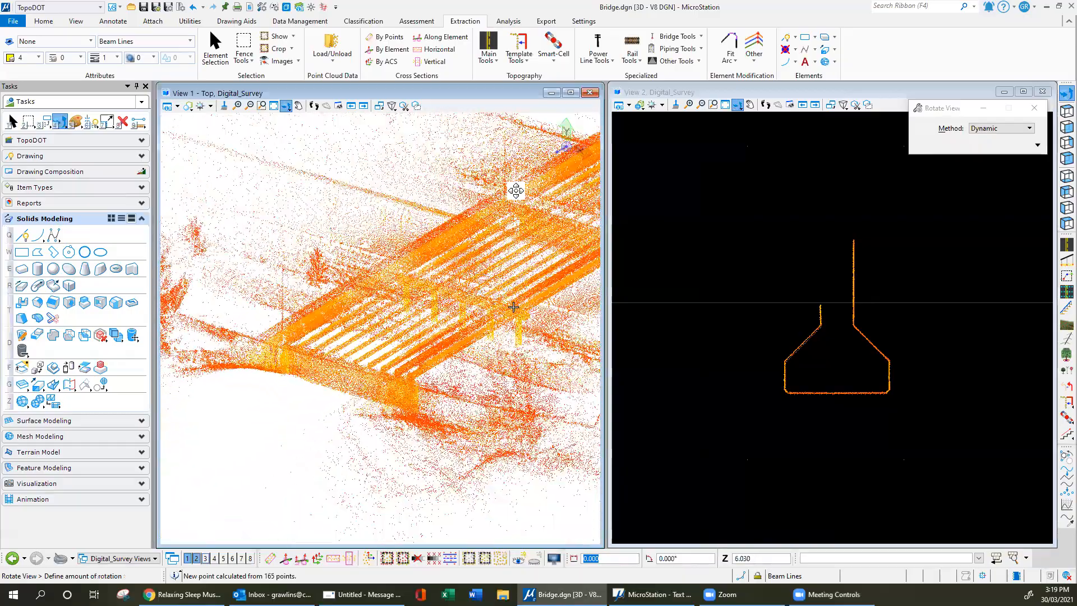
pyautogui.click(495, 208)
pyautogui.rightClick(255, 280)
pyautogui.scroll(-3, 231, 324)
pyautogui.scroll(-2, 274, 320)
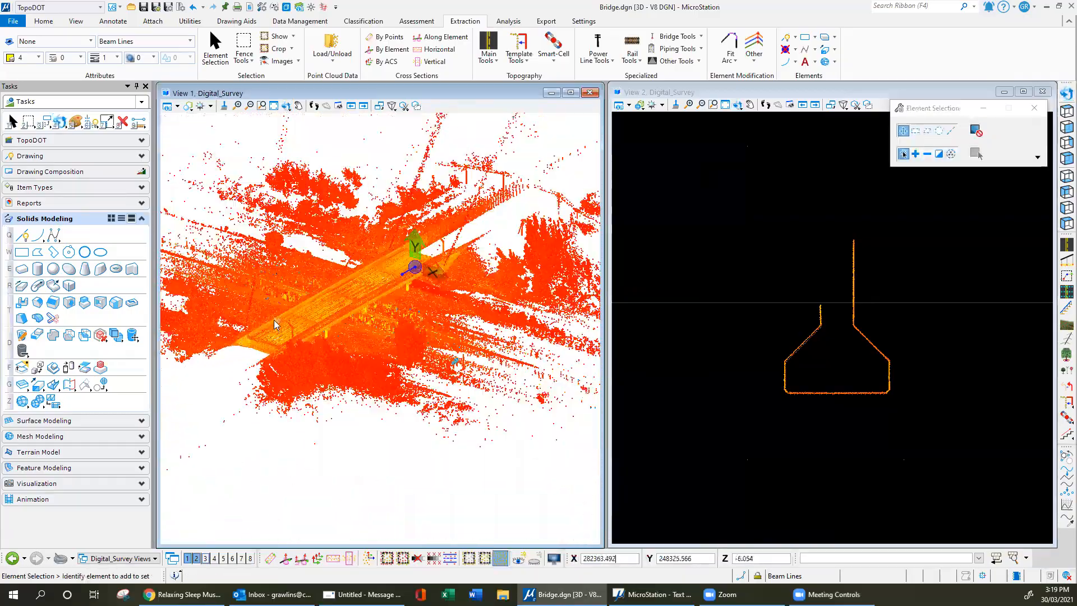
pyautogui.scroll(4, 276, 319)
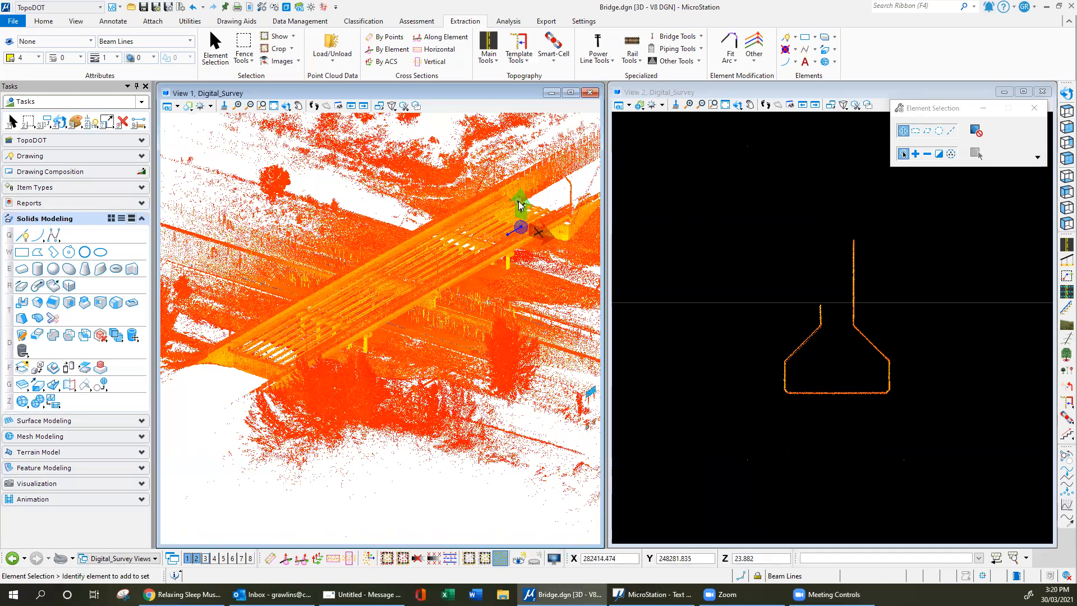
# - Display the modelled bridge without the point cloud and examine its beams, supports and abutment in View 1
pyautogui.click(536, 560)
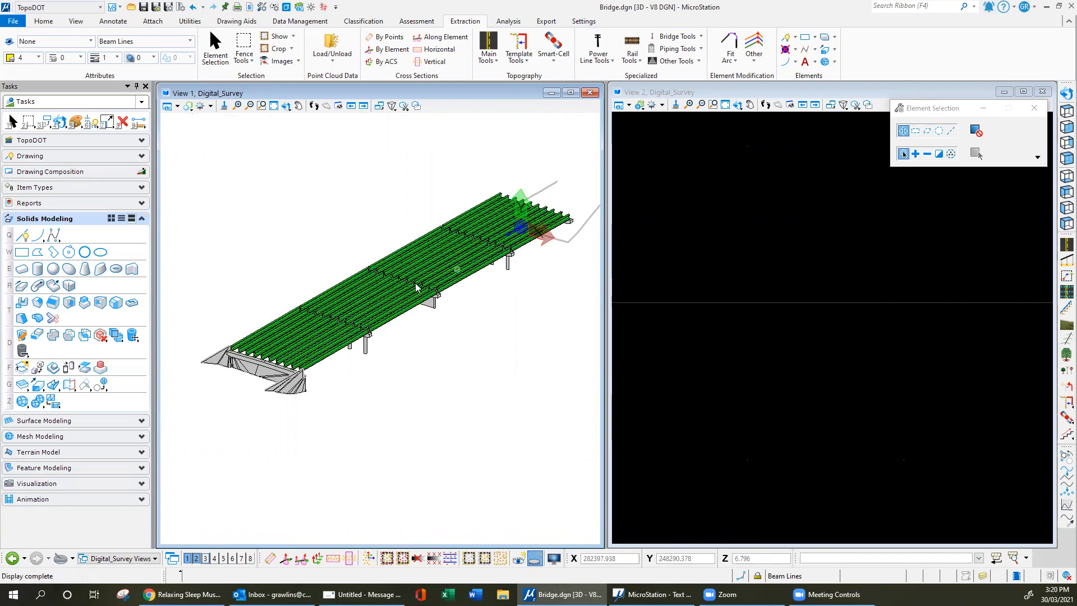
pyautogui.scroll(1, 307, 328)
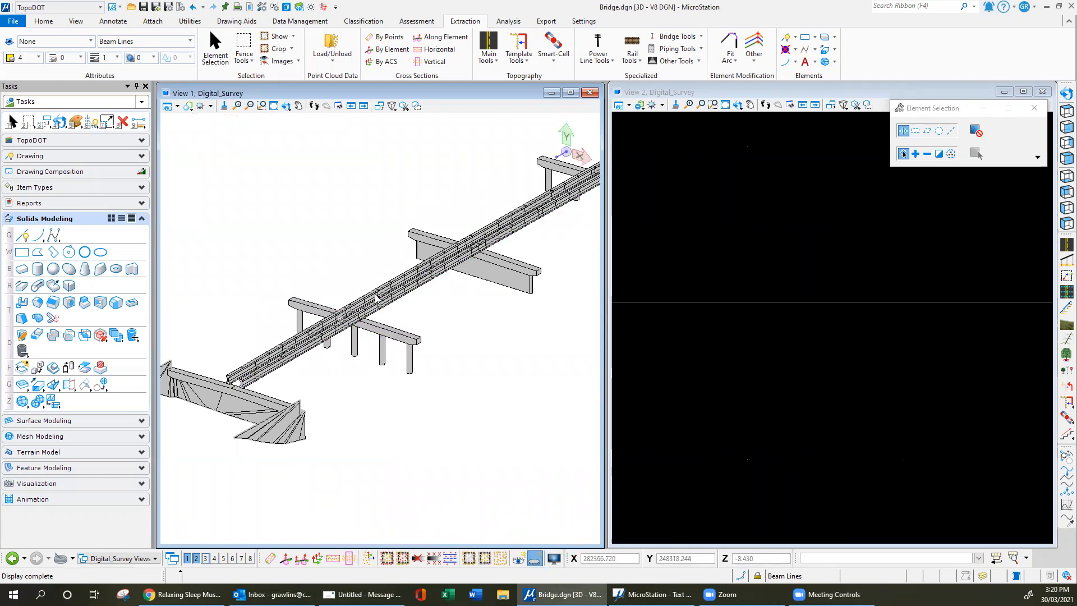
pyautogui.moveTo(567, 201)
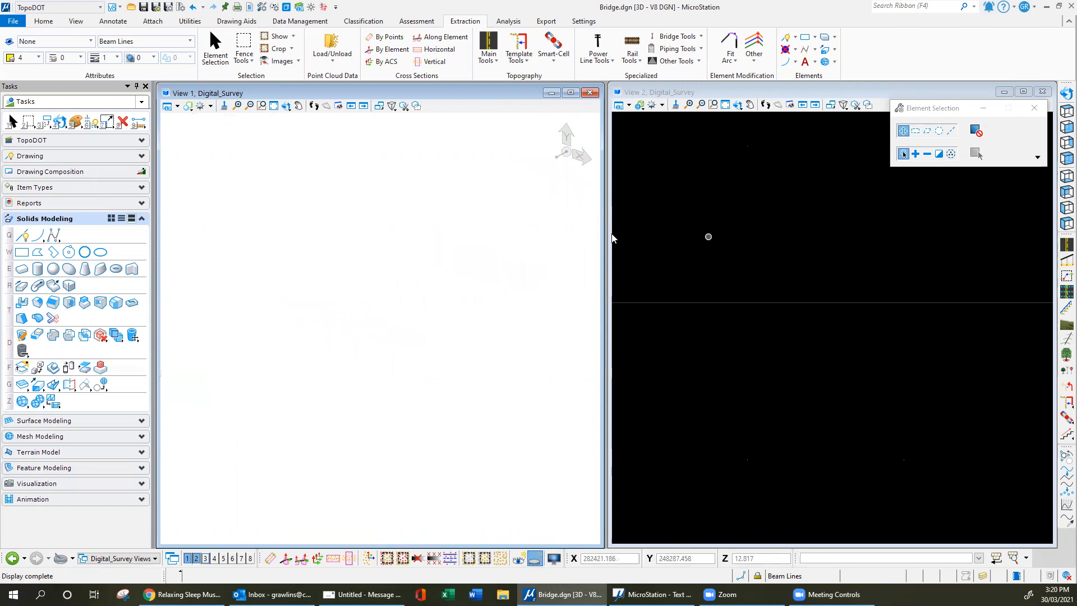
# - Return View 1 to the top orientation and set its display style to Wireframe
pyautogui.click(1062, 111)
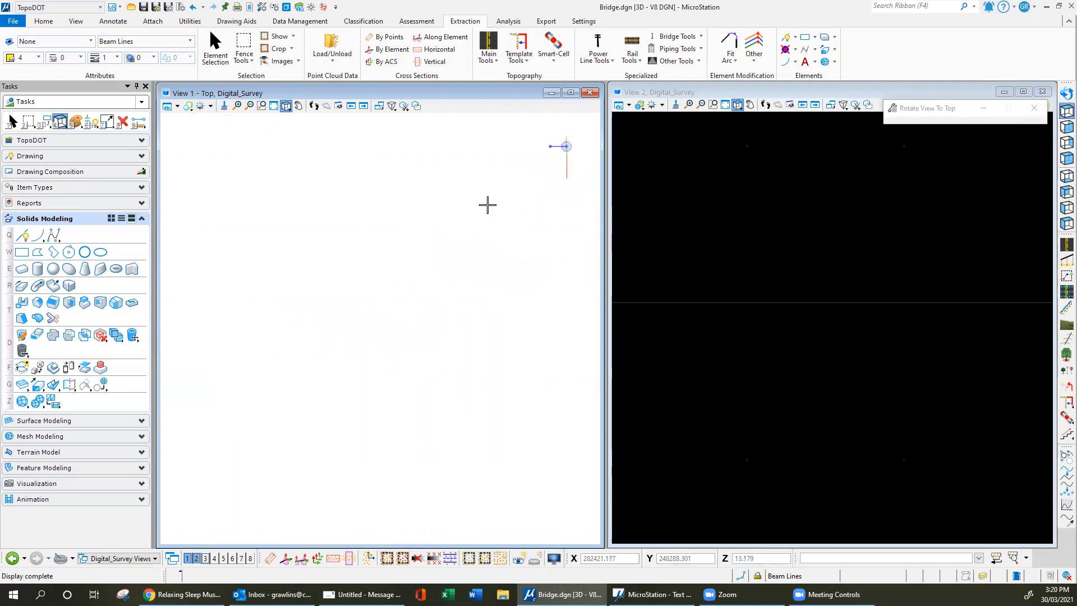
pyautogui.click(177, 109)
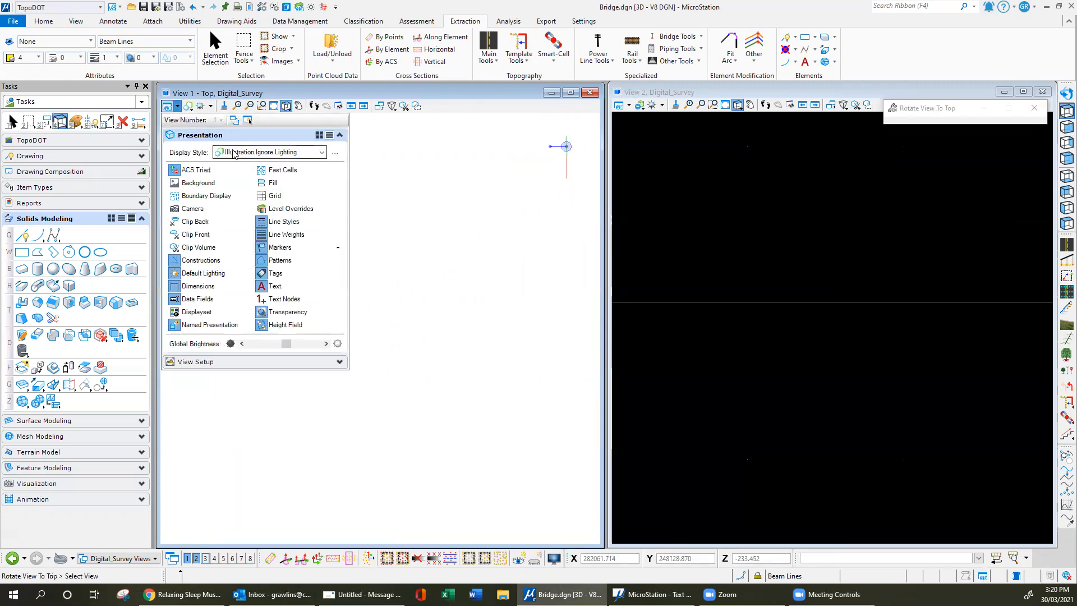
pyautogui.click(235, 153)
pyautogui.press('w')
pyautogui.click(234, 155)
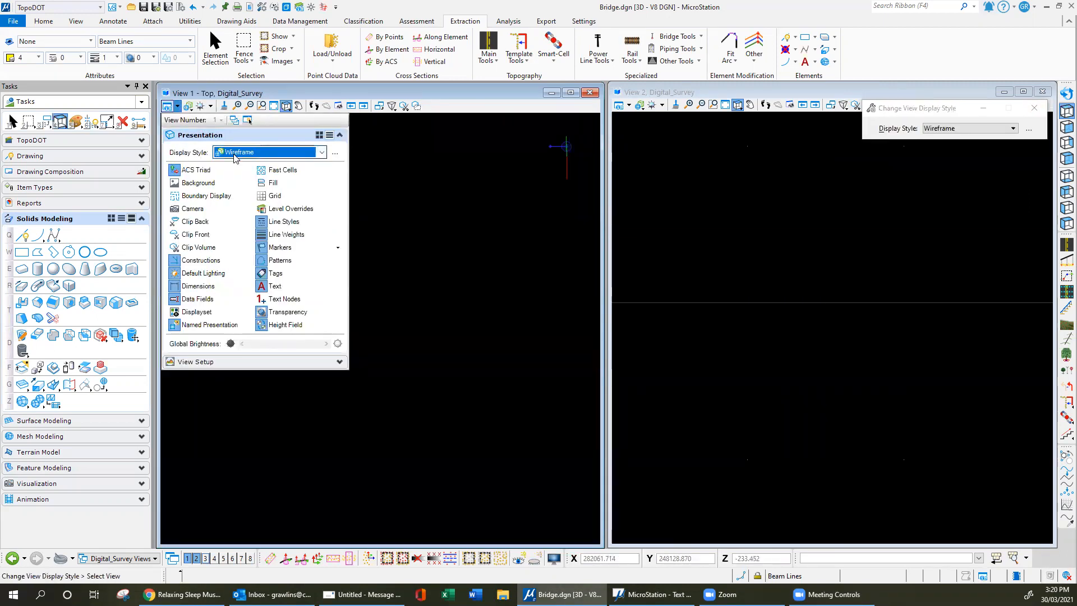
# - Turn the point cloud display back on and frame the beam ends at the bridge abutment in View 1
pyautogui.click(519, 558)
pyautogui.rightClick(444, 367)
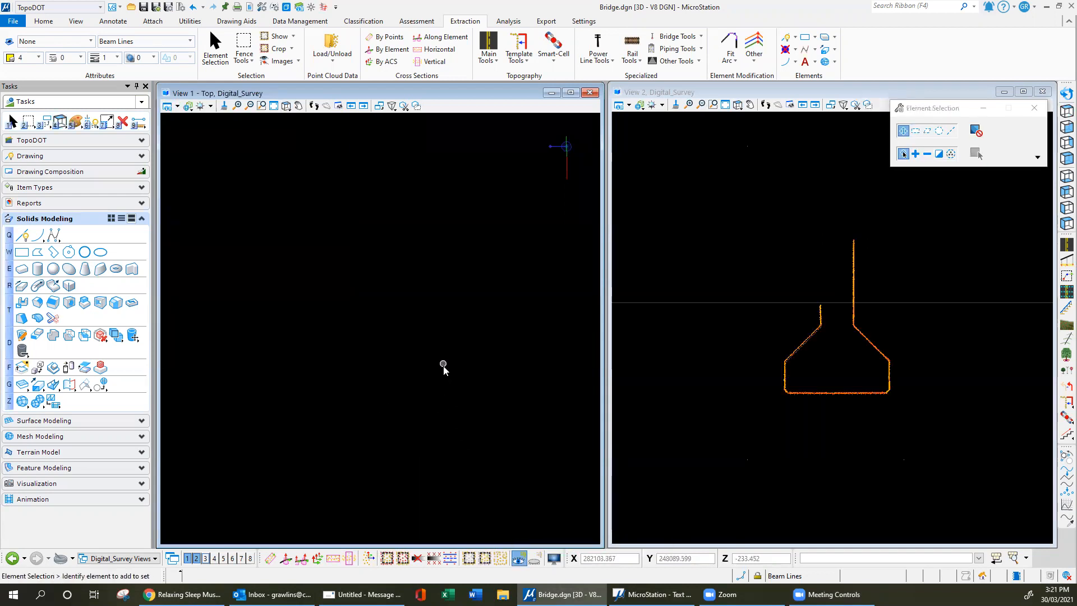
pyautogui.scroll(-4, 398, 434)
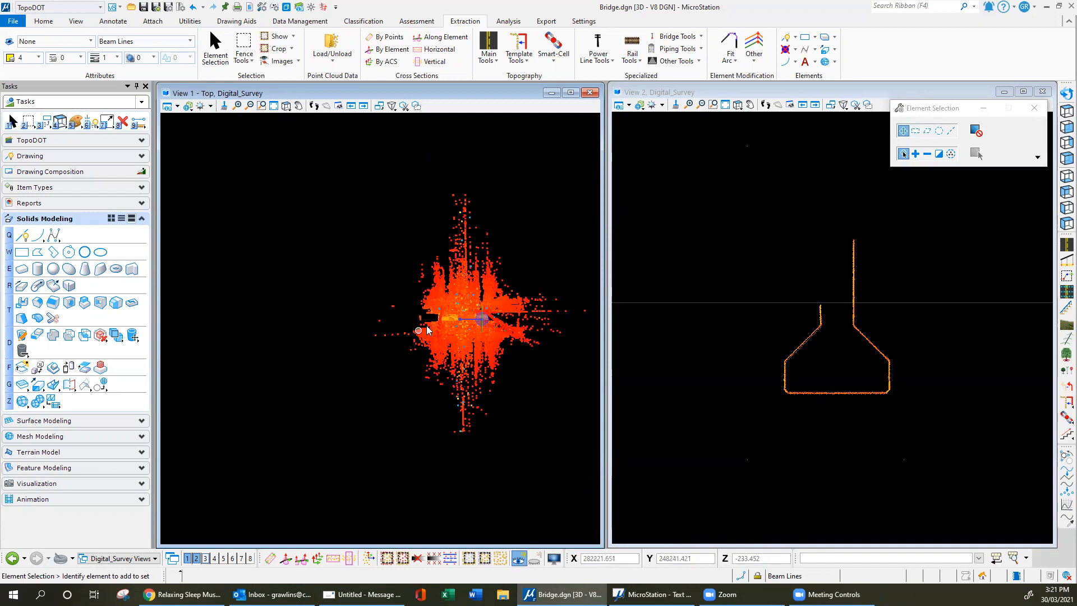
pyautogui.scroll(5, 422, 335)
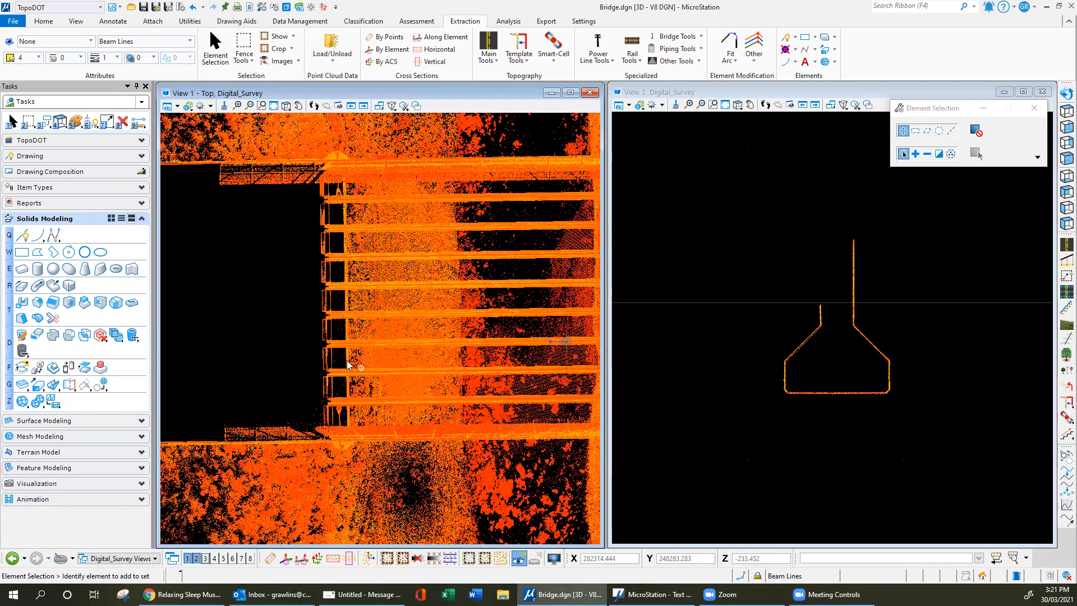
# - Cut a cross-section through the point cloud across the beam ends near the abutment, with View 2 as the clipped view
pyautogui.click(270, 558)
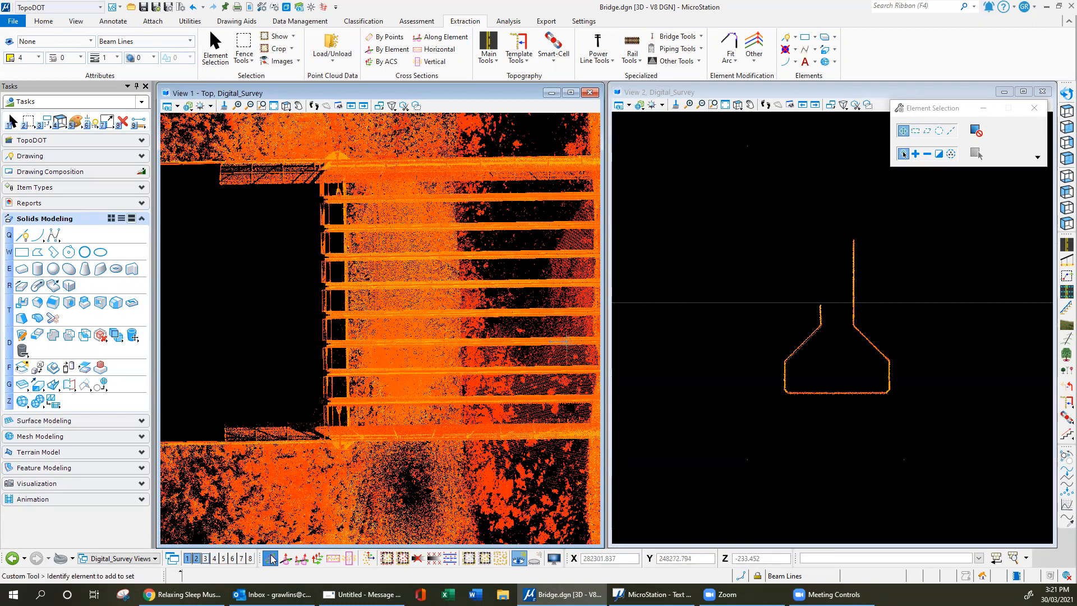
pyautogui.scroll(2, 330, 362)
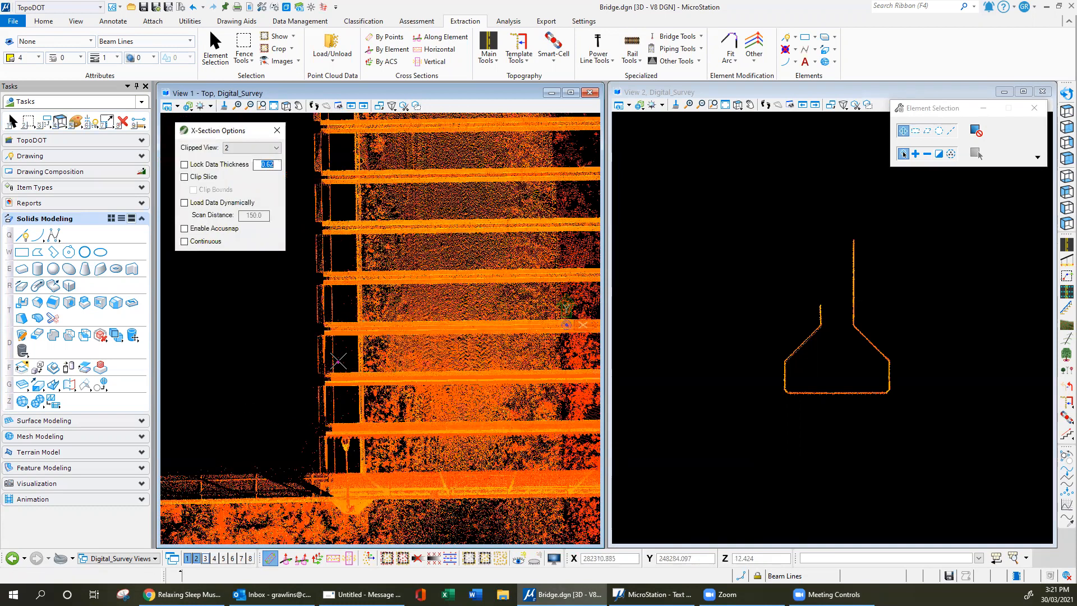
pyautogui.click(333, 308)
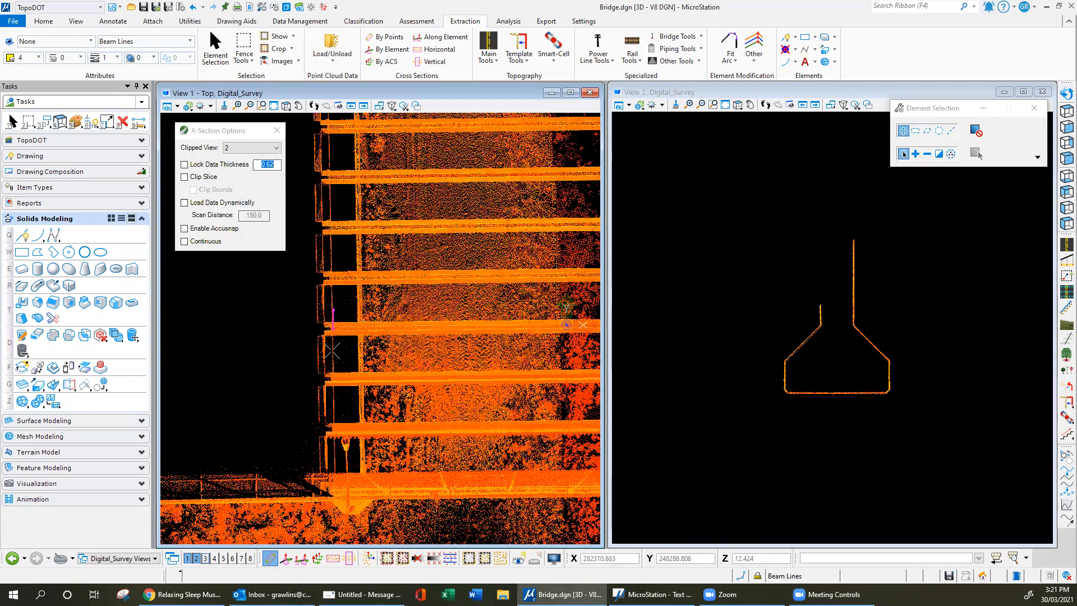
pyautogui.click(334, 408)
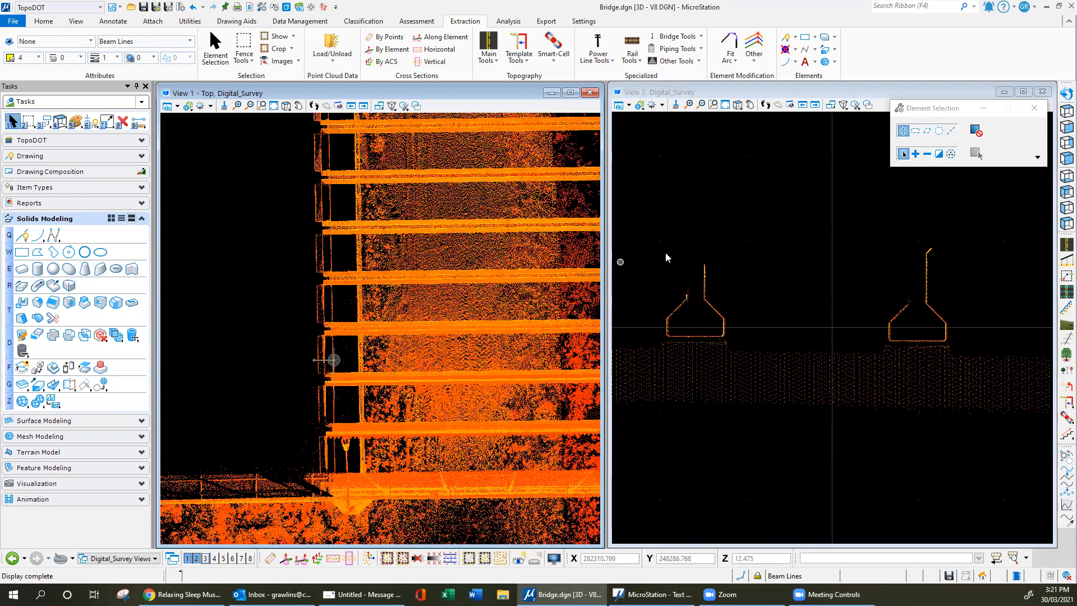
# - Open the Templates.cel cell library and make ConcreteBeam the active cell for placement
pyautogui.scroll(-2, 725, 357)
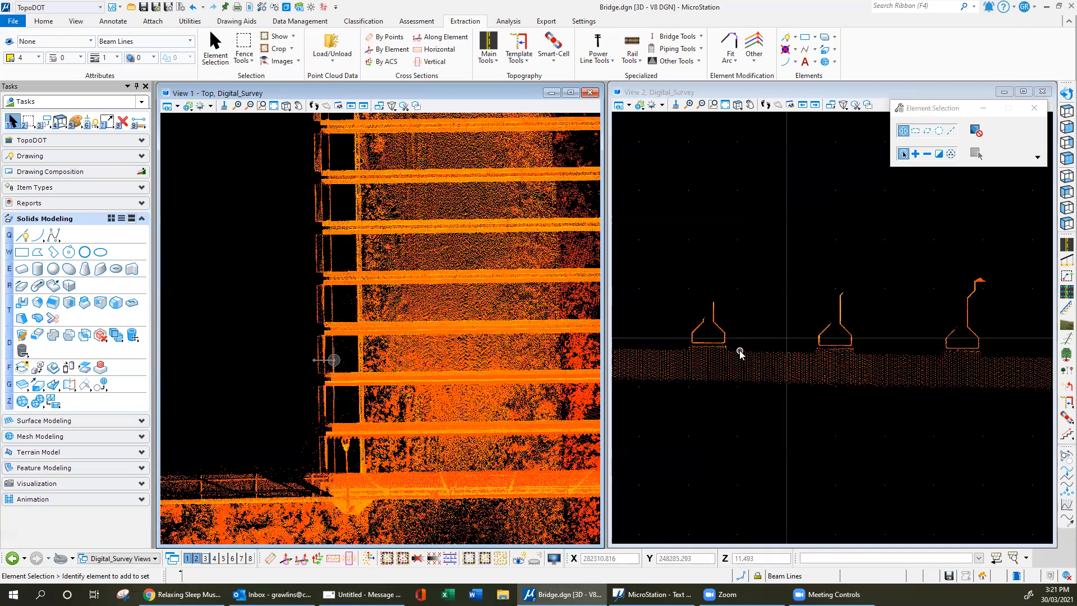
pyautogui.scroll(-2, 724, 353)
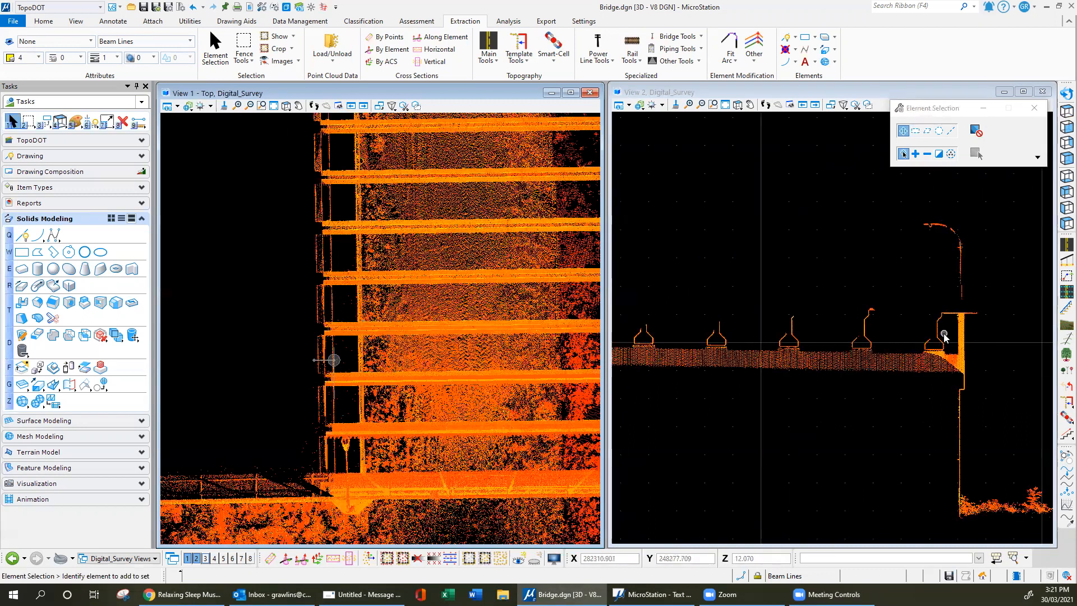
pyautogui.scroll(2, 934, 351)
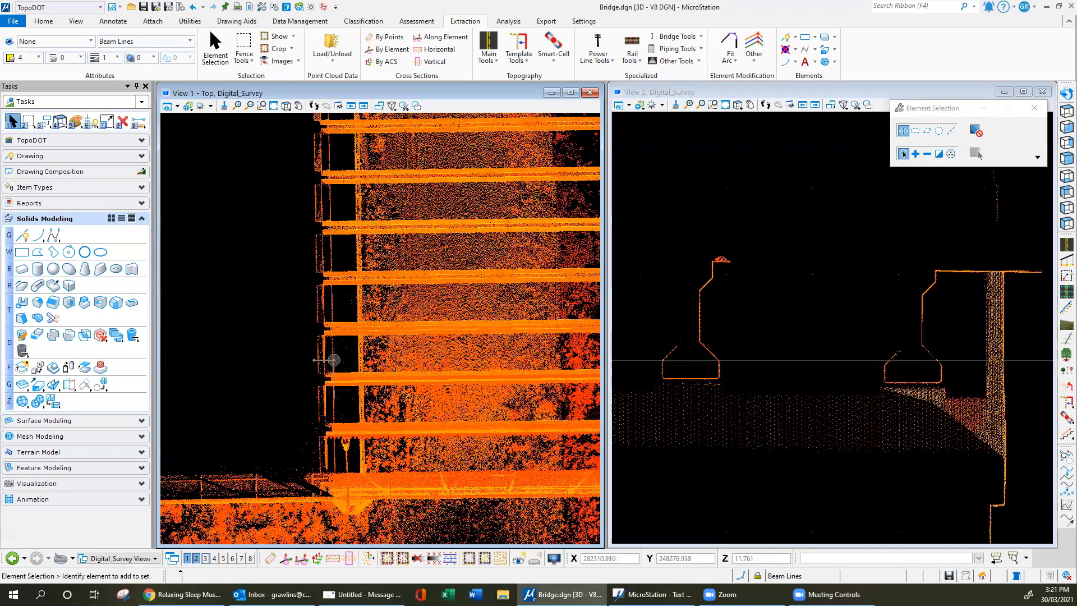
pyautogui.moveTo(1076, 336); pyautogui.dragTo(633, 230)
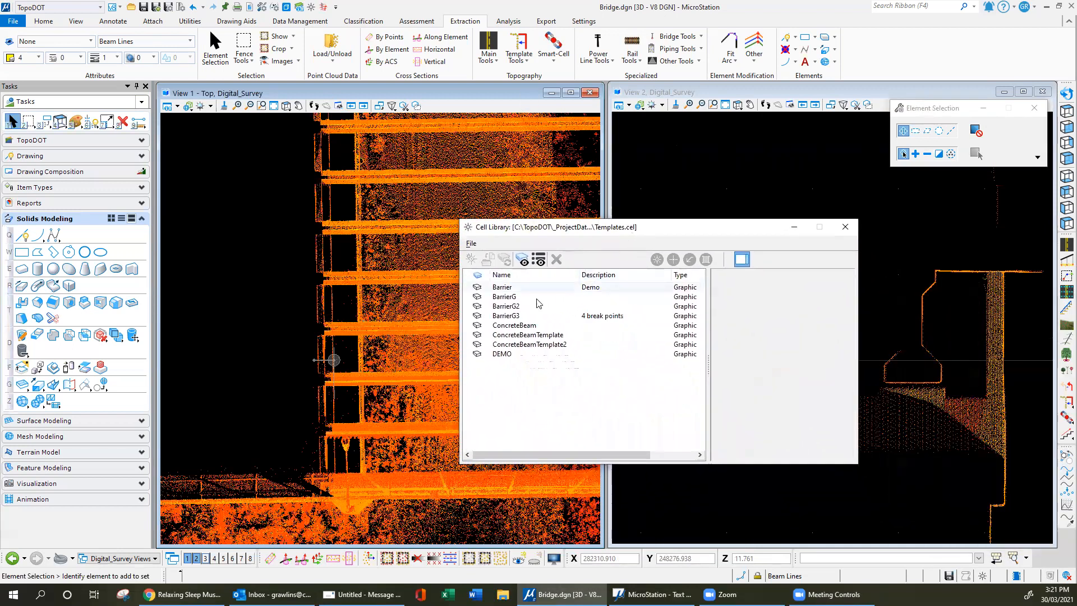
pyautogui.click(509, 326)
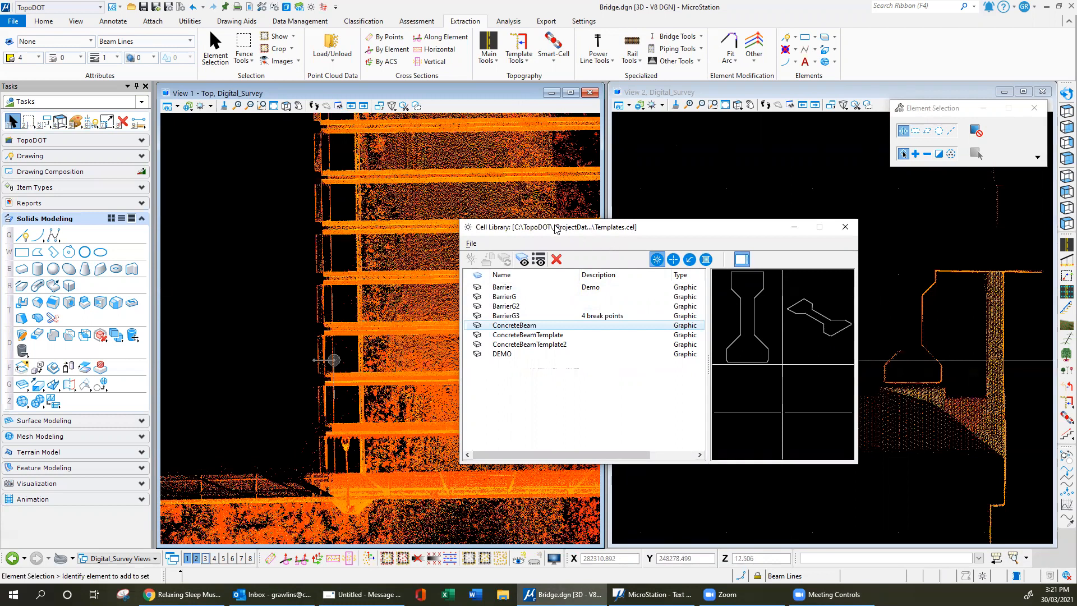
pyautogui.moveTo(554, 226); pyautogui.dragTo(1076, 231)
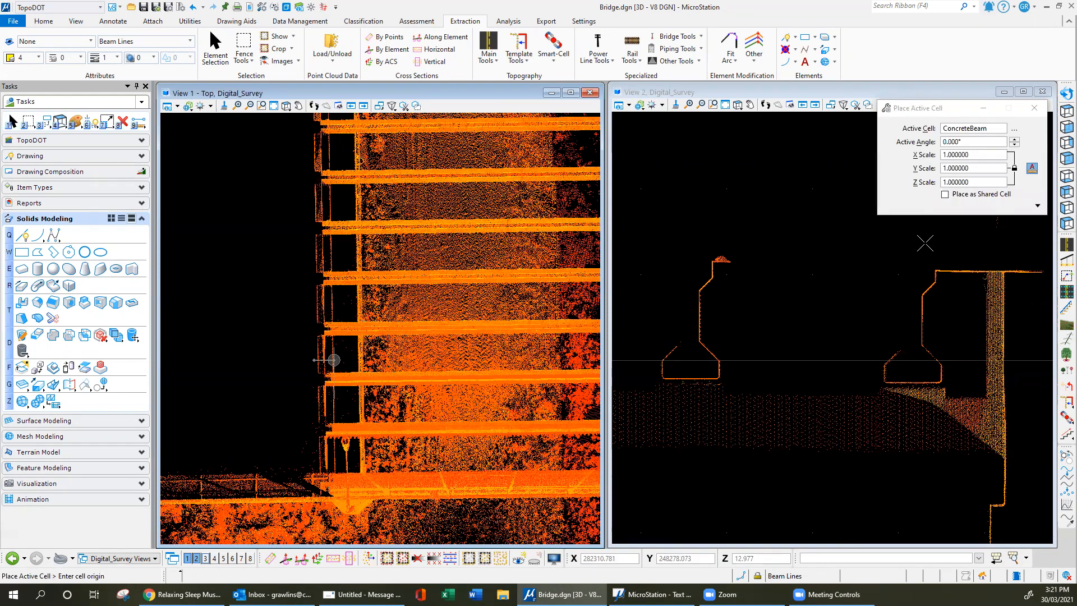
# - Place the ConcreteBeam cell on three consecutive scanned beam profiles in View 2, starting beside the edge wall and aligning each base with the points
pyautogui.click(985, 269)
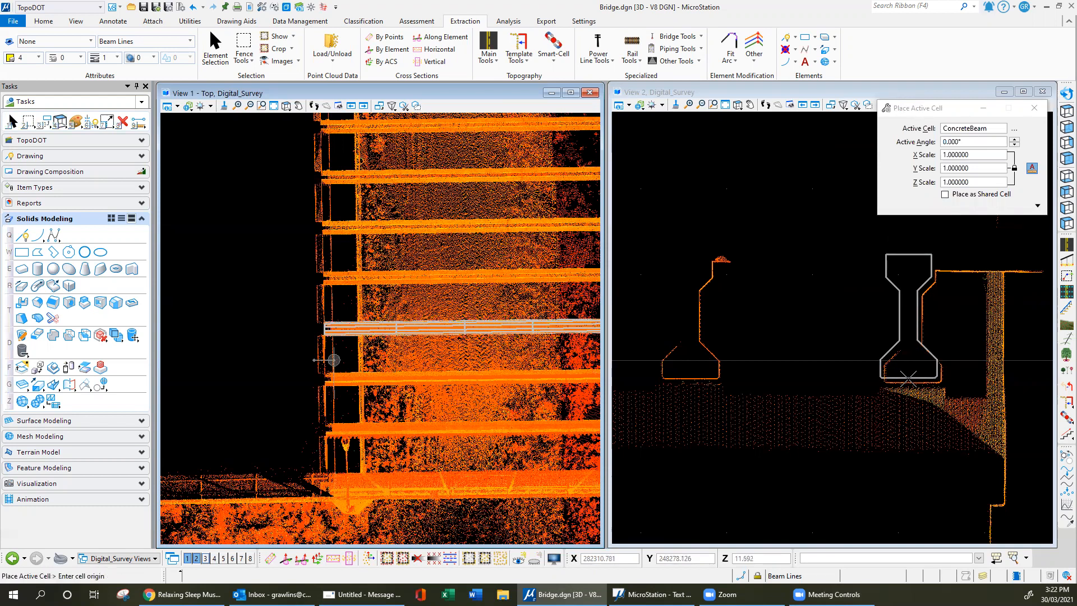
pyautogui.scroll(5, 920, 380)
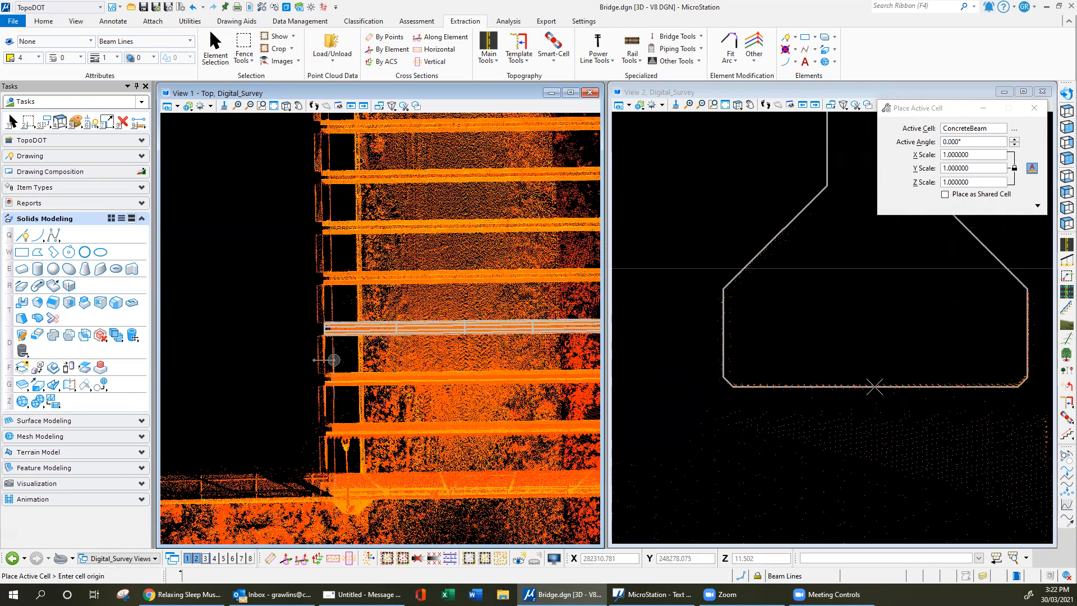
pyautogui.scroll(-5, 874, 386)
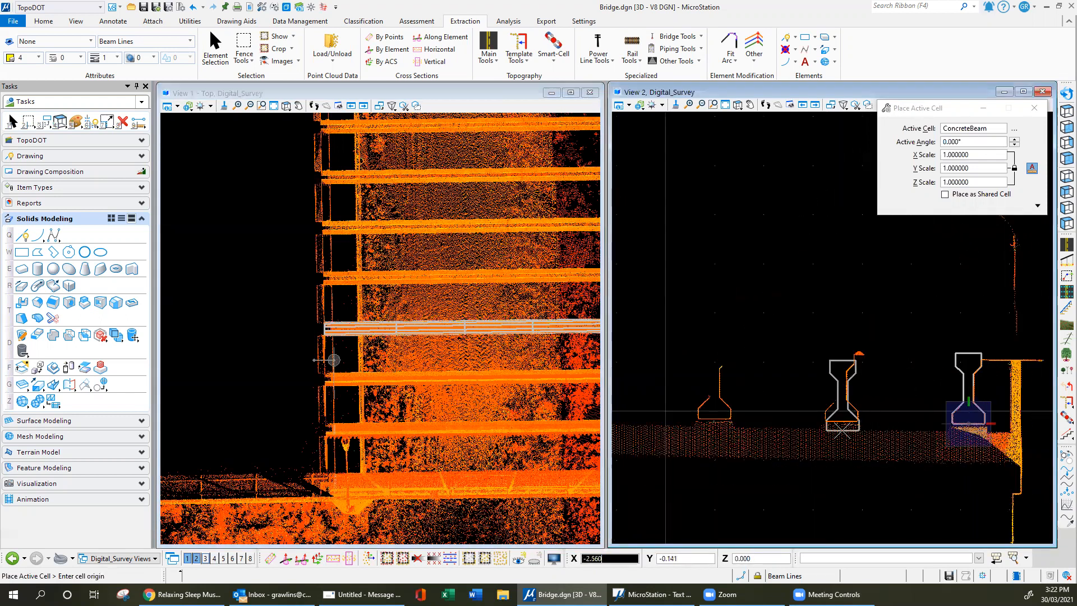
pyautogui.scroll(5, 844, 427)
pyautogui.scroll(-4, 839, 390)
pyautogui.scroll(4, 817, 383)
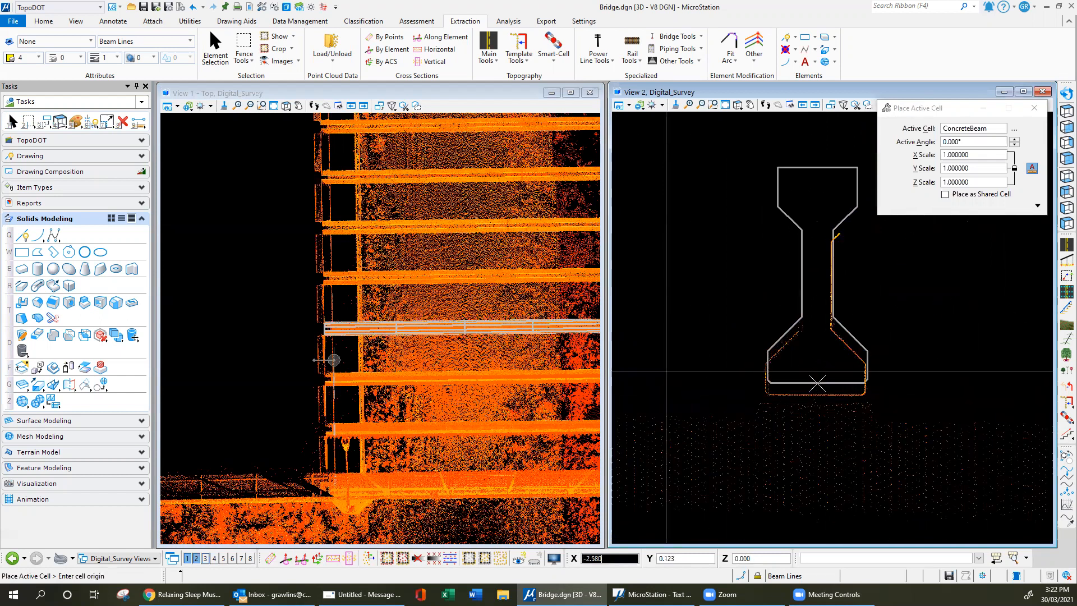
pyautogui.scroll(2, 816, 390)
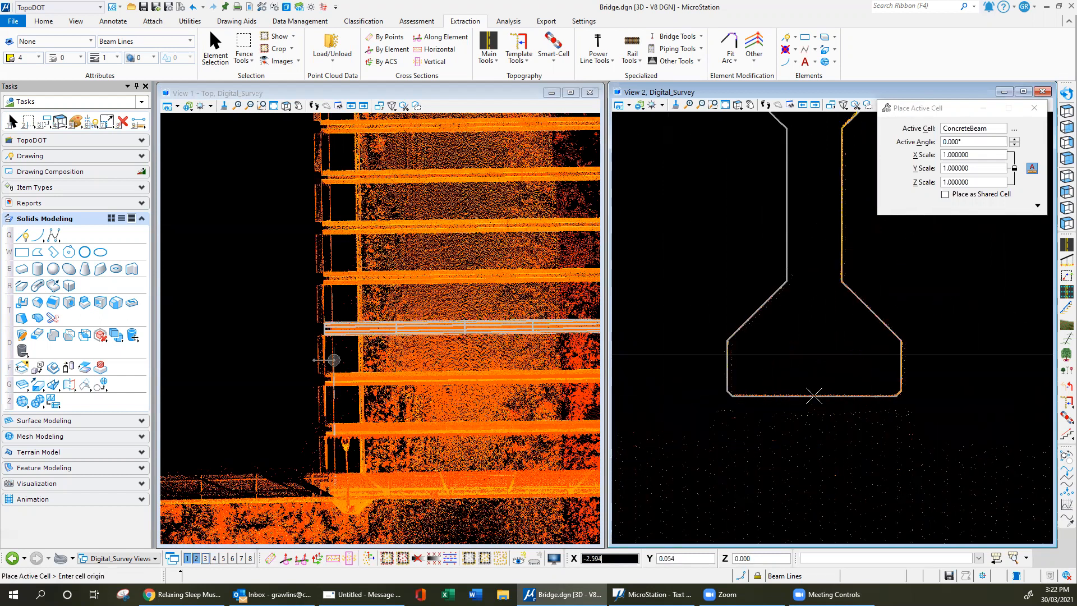
pyautogui.scroll(-4, 814, 396)
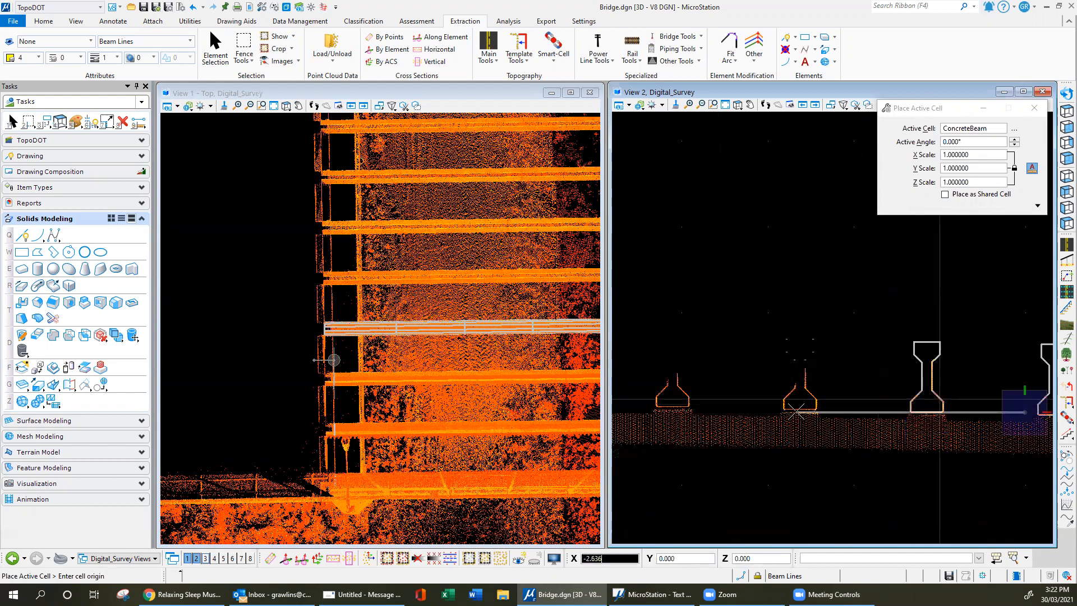
pyautogui.scroll(4, 802, 396)
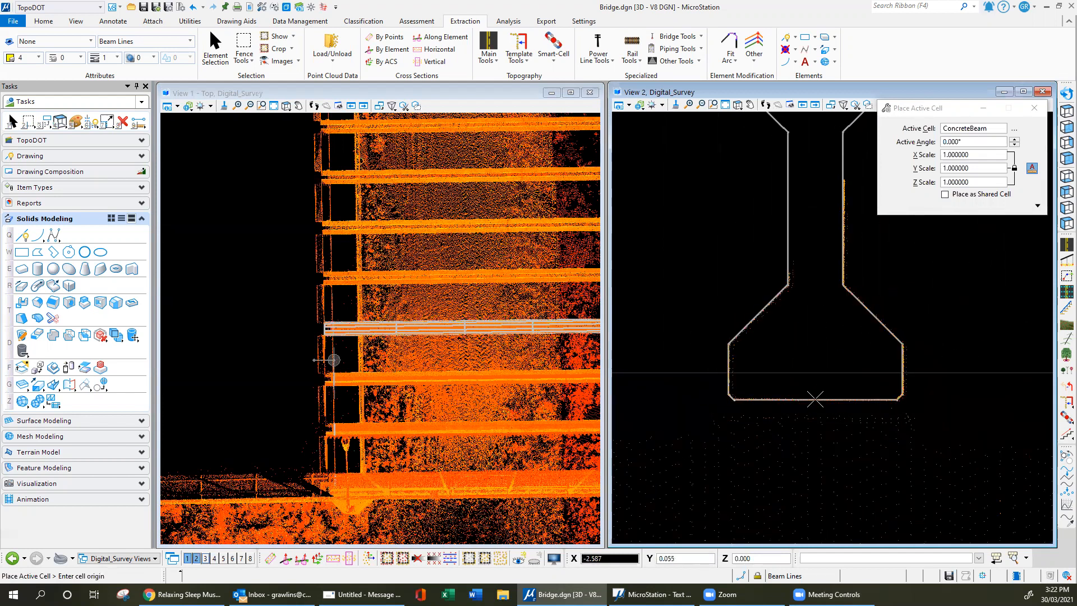
pyautogui.click(815, 399)
pyautogui.press('Escape')
pyautogui.scroll(-4, 693, 402)
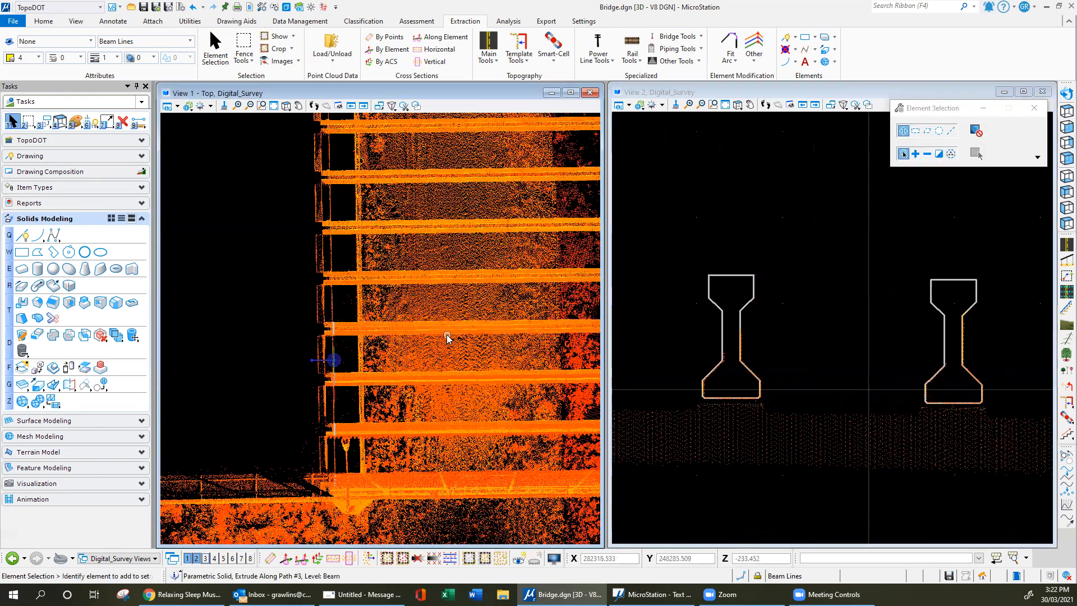
pyautogui.scroll(3, 336, 507)
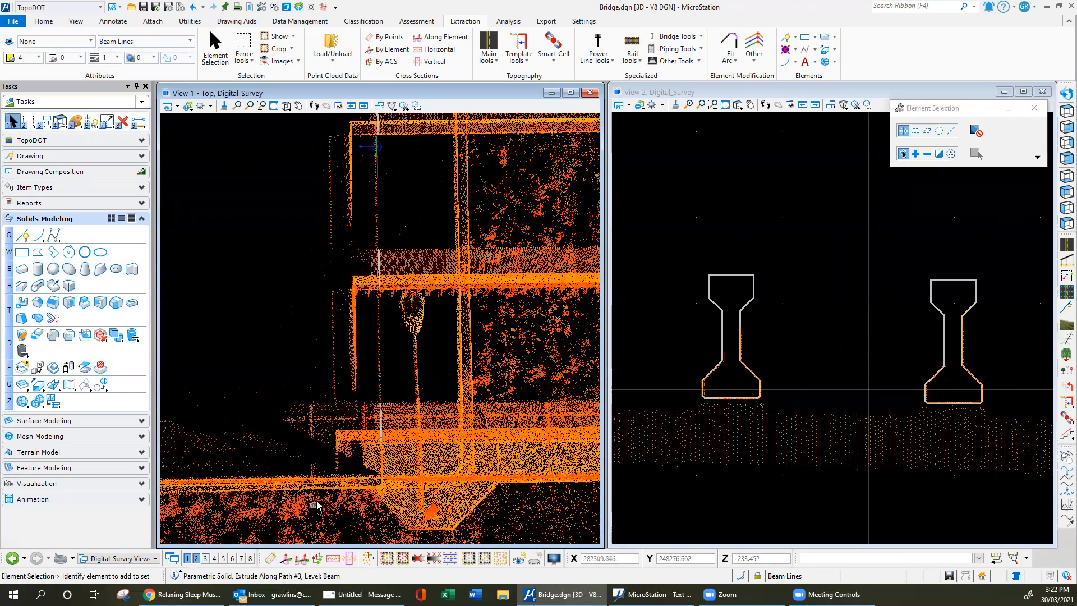
# - Cut a cross-section through the point cloud across the beams along the pier cap, with View 2 as the clipped view
pyautogui.scroll(-2, 362, 410)
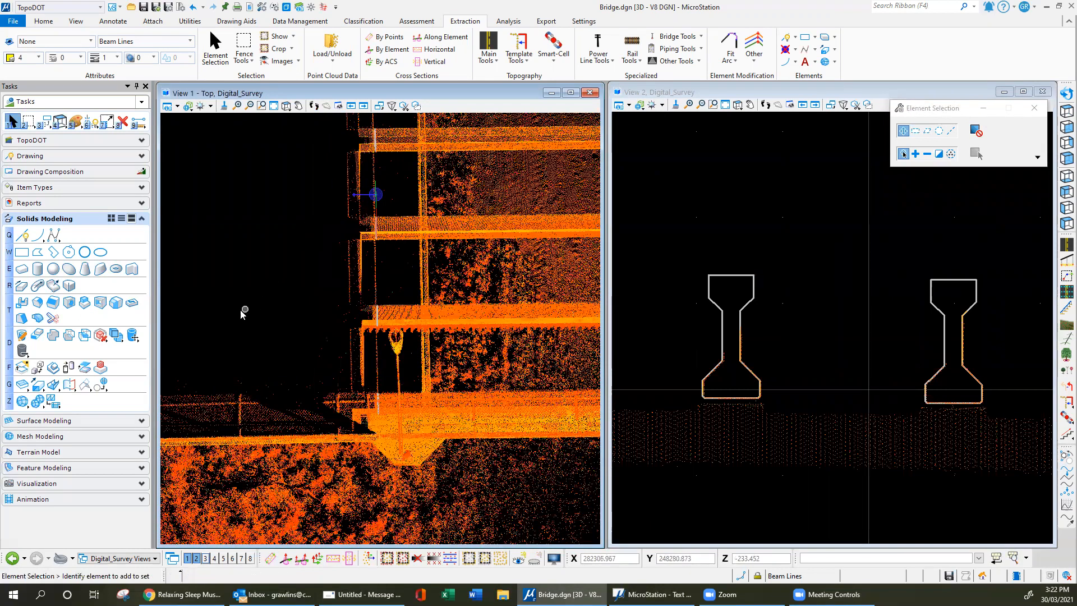
pyautogui.scroll(-3, 195, 408)
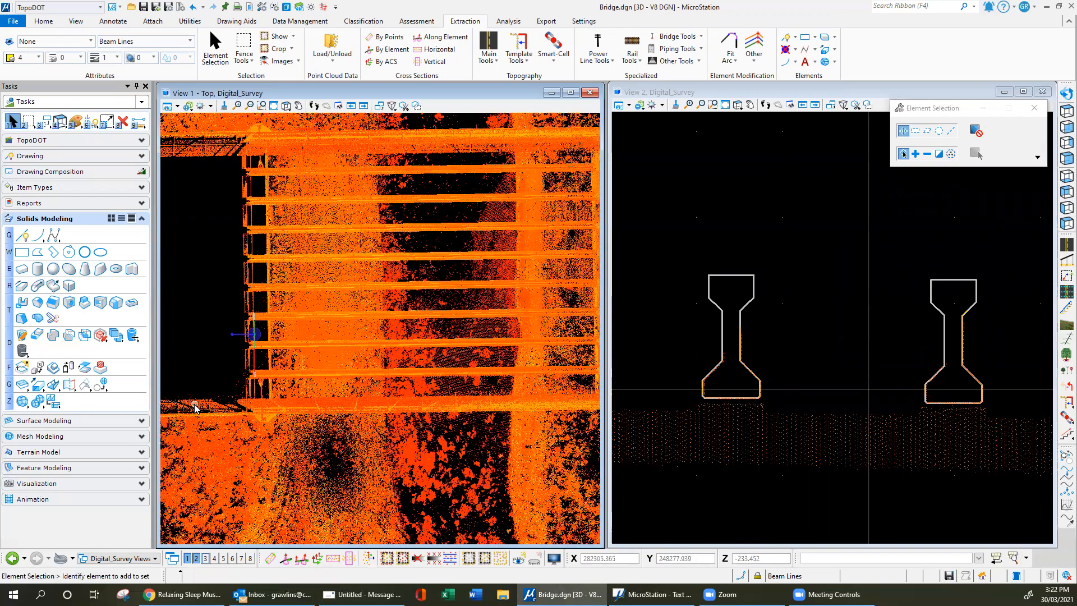
pyautogui.click(270, 558)
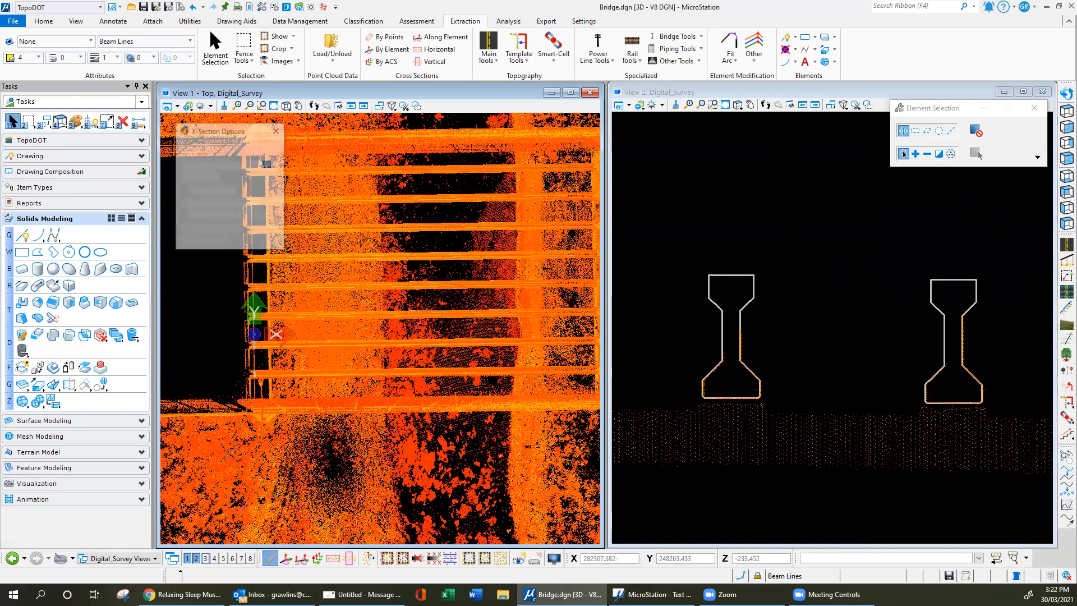
pyautogui.scroll(2, 474, 290)
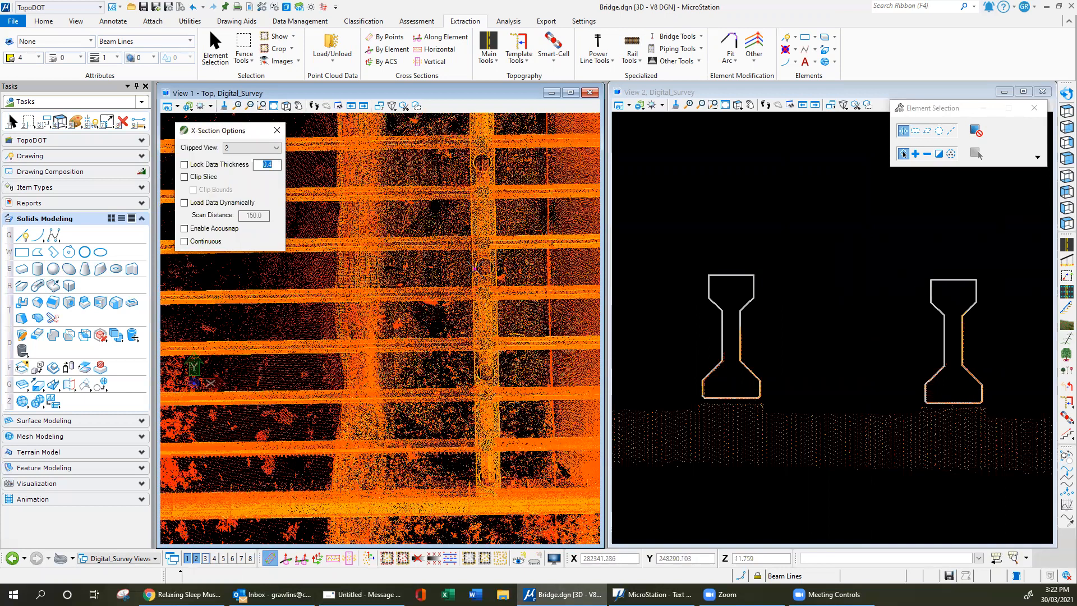
pyautogui.click(475, 268)
pyautogui.click(478, 497)
pyautogui.click(480, 497)
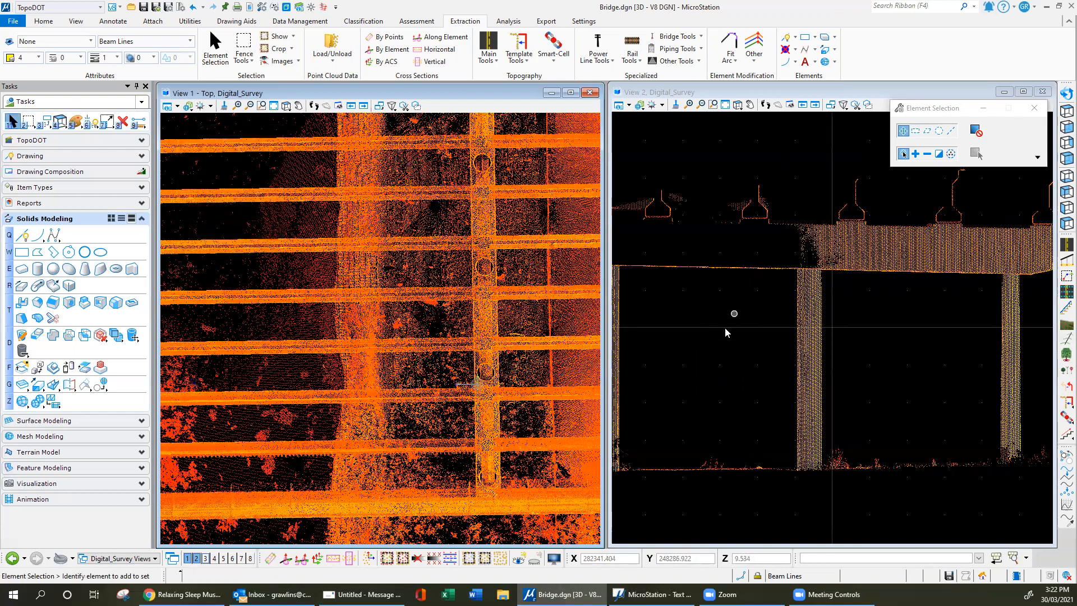
# - Place the ConcreteBeam cell on four consecutive scanned beam profiles above the pier cap in View 2, starting at the edge beam and aligning each base with the points
pyautogui.scroll(5, 803, 335)
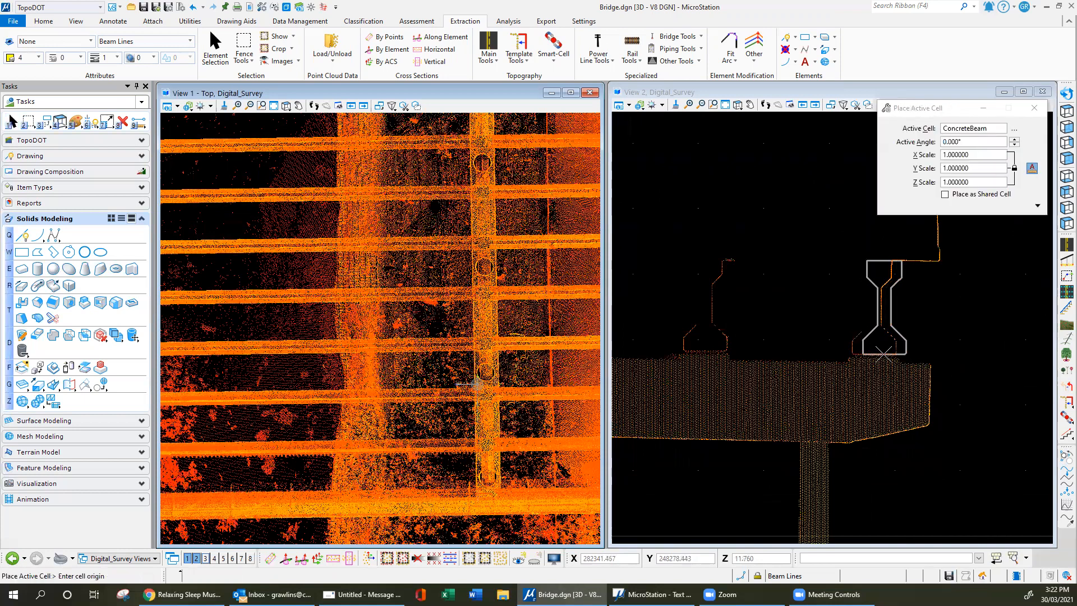
pyautogui.scroll(5, 882, 355)
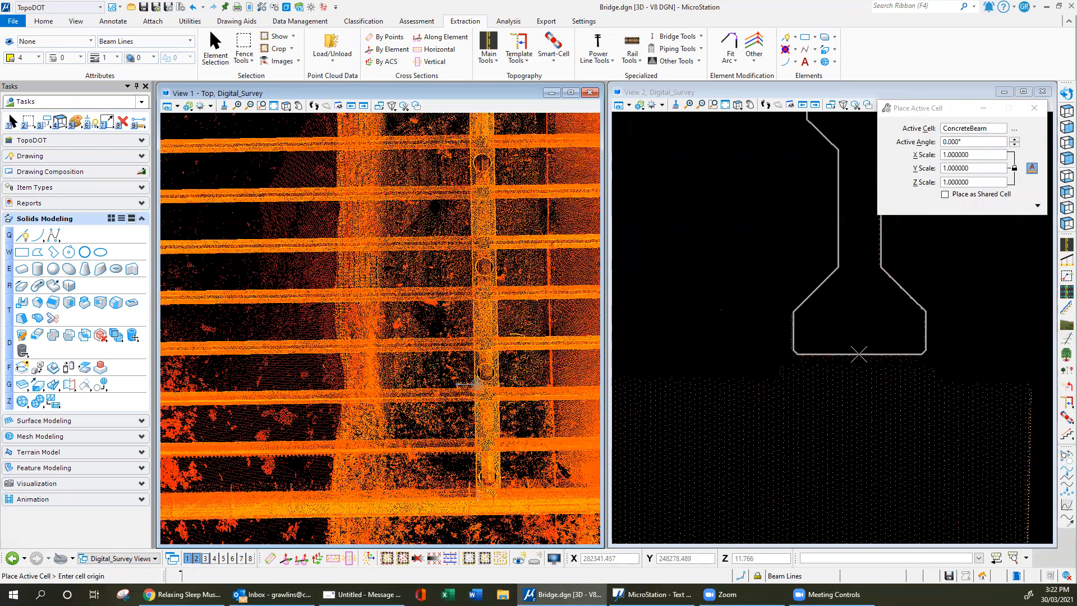
pyautogui.click(857, 354)
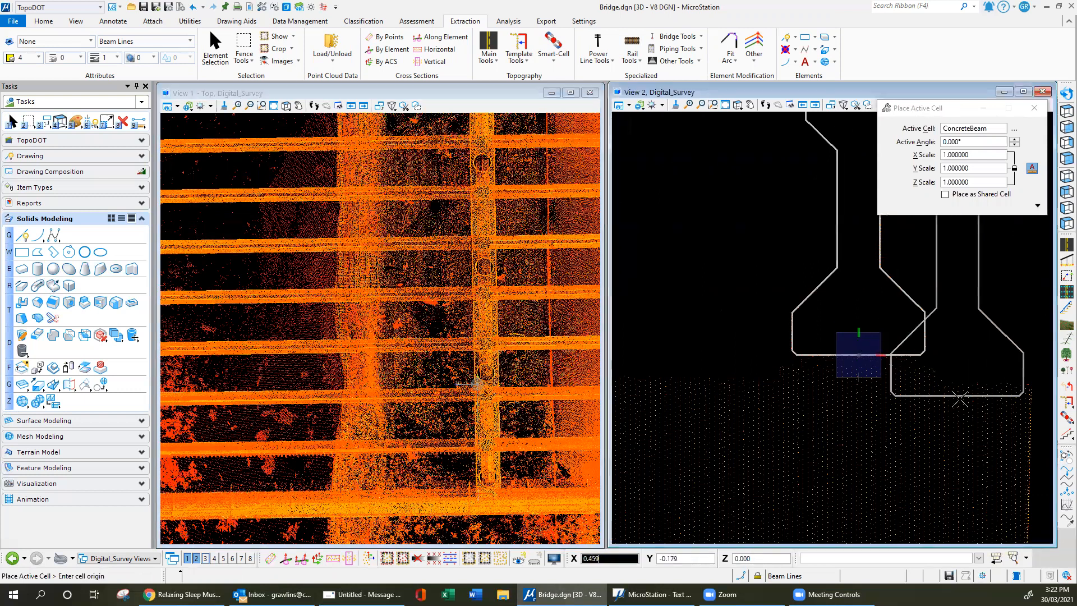
pyautogui.scroll(-2, 842, 370)
pyautogui.scroll(3, 780, 373)
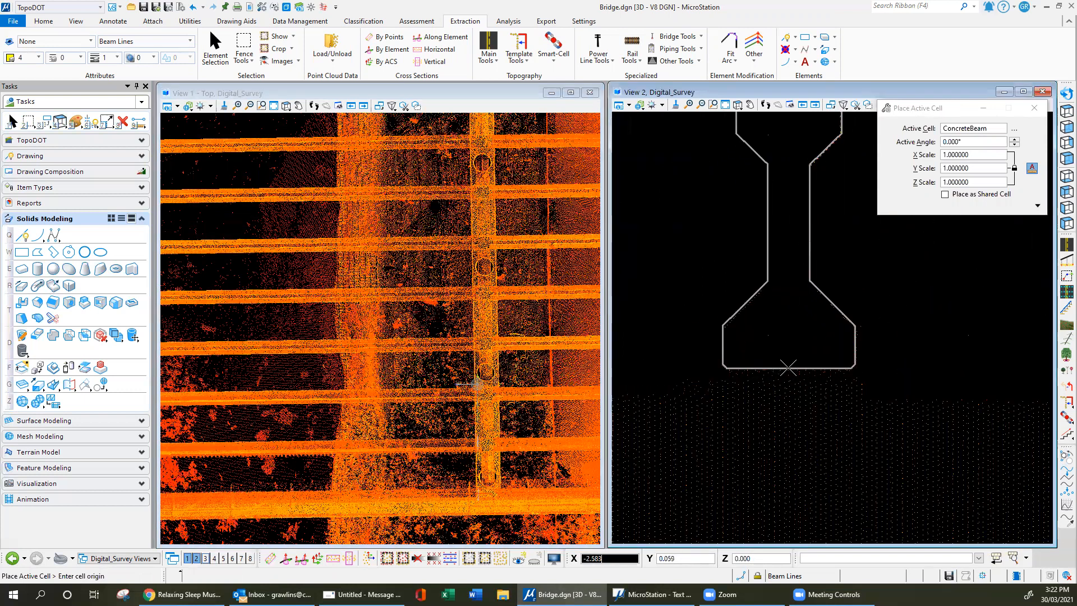
pyautogui.scroll(-3, 778, 373)
pyautogui.scroll(3, 814, 375)
pyautogui.click(845, 362)
pyautogui.scroll(-3, 897, 371)
pyautogui.scroll(1, 879, 373)
pyautogui.scroll(5, 879, 373)
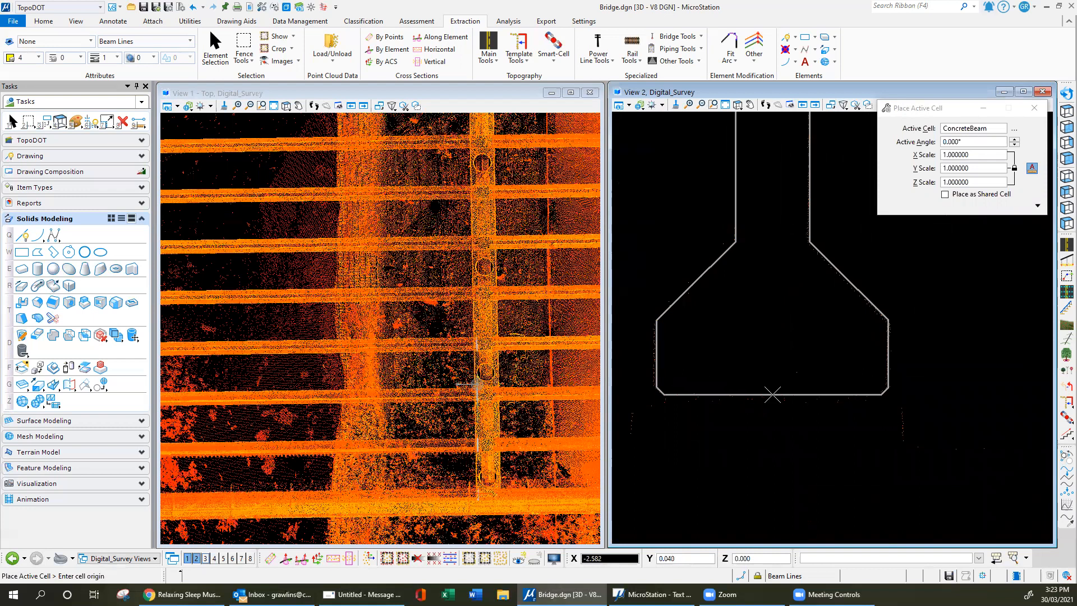
pyautogui.press('Escape')
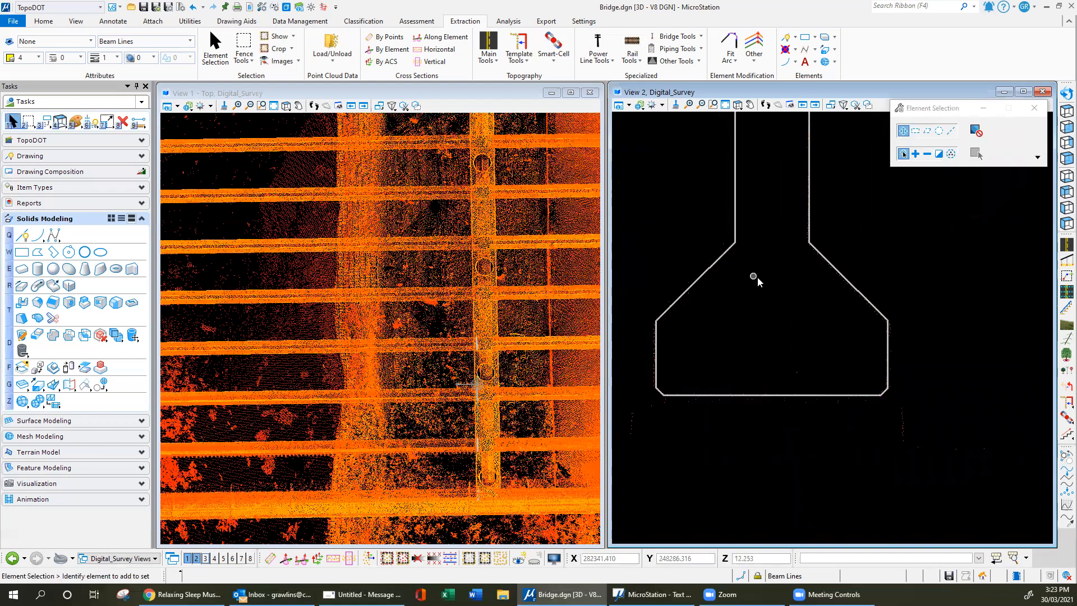
pyautogui.scroll(-6, 757, 313)
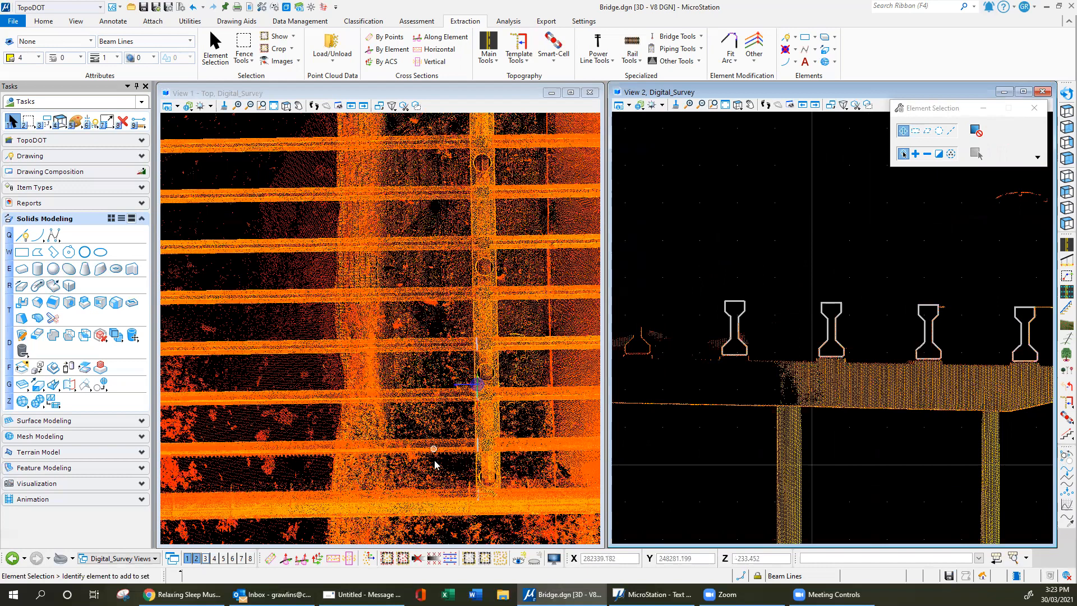
# - Hide the point cloud and rotate View 1 dynamically into an oblique 3D view showing both the abutment and pier profiles
pyautogui.click(534, 558)
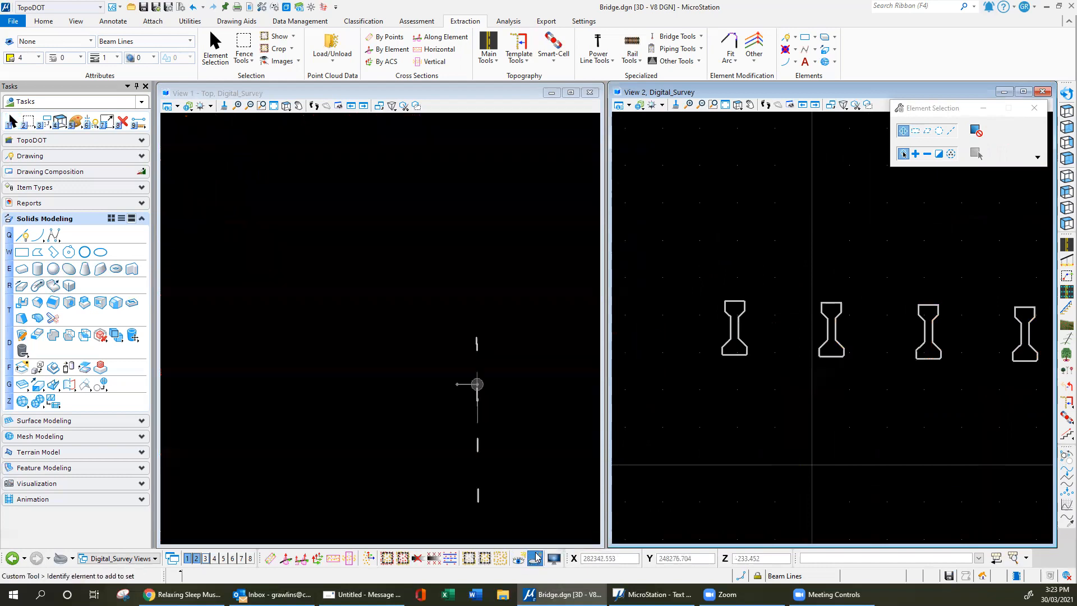
pyautogui.click(277, 107)
pyautogui.rightClick(289, 246)
pyautogui.click(1066, 93)
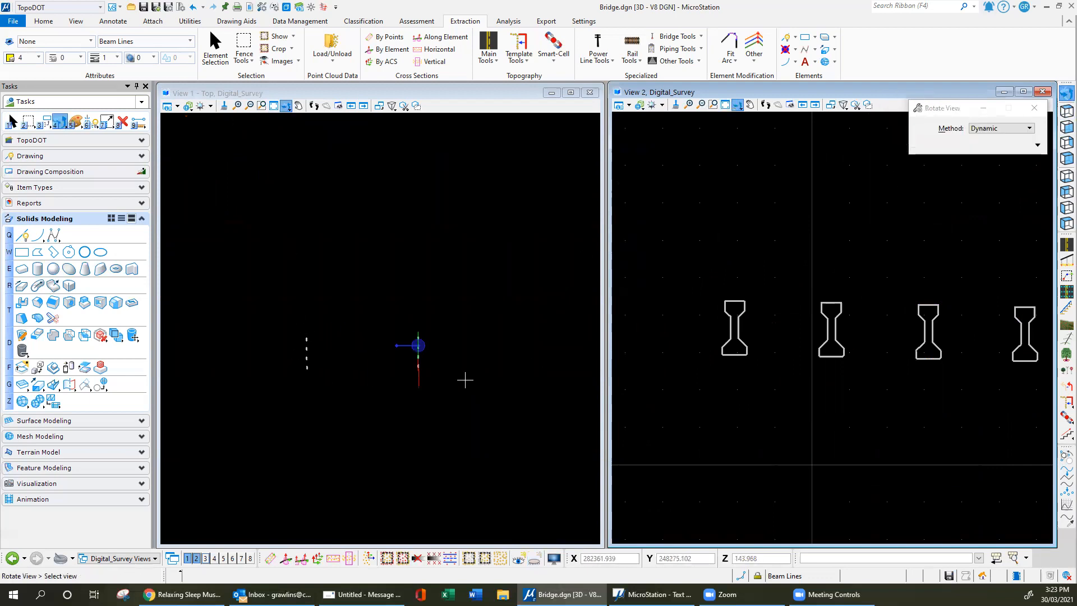
pyautogui.middleClick(306, 354)
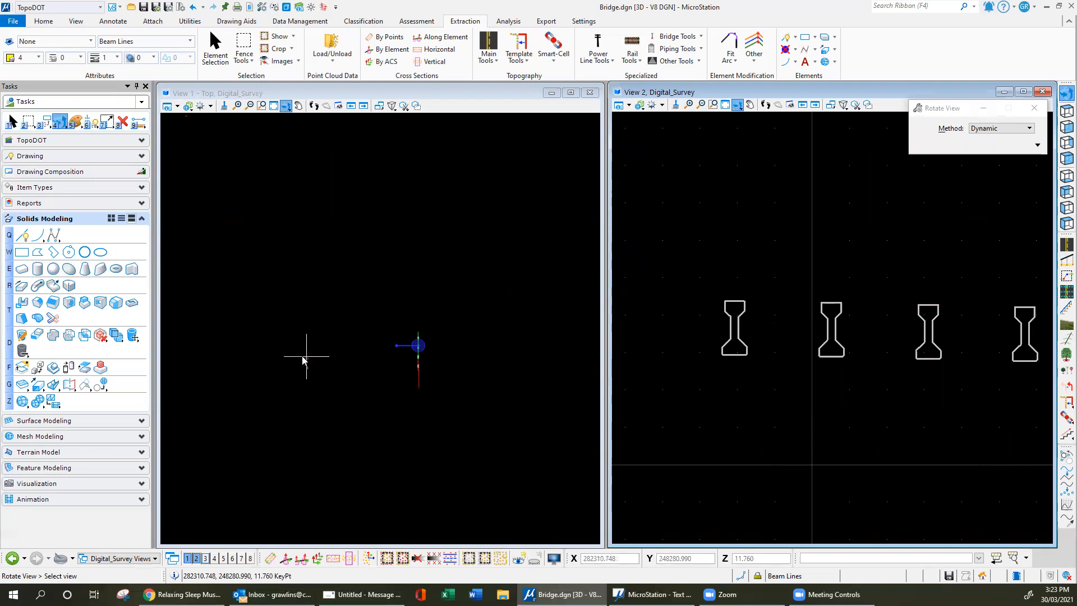
pyautogui.click(303, 359)
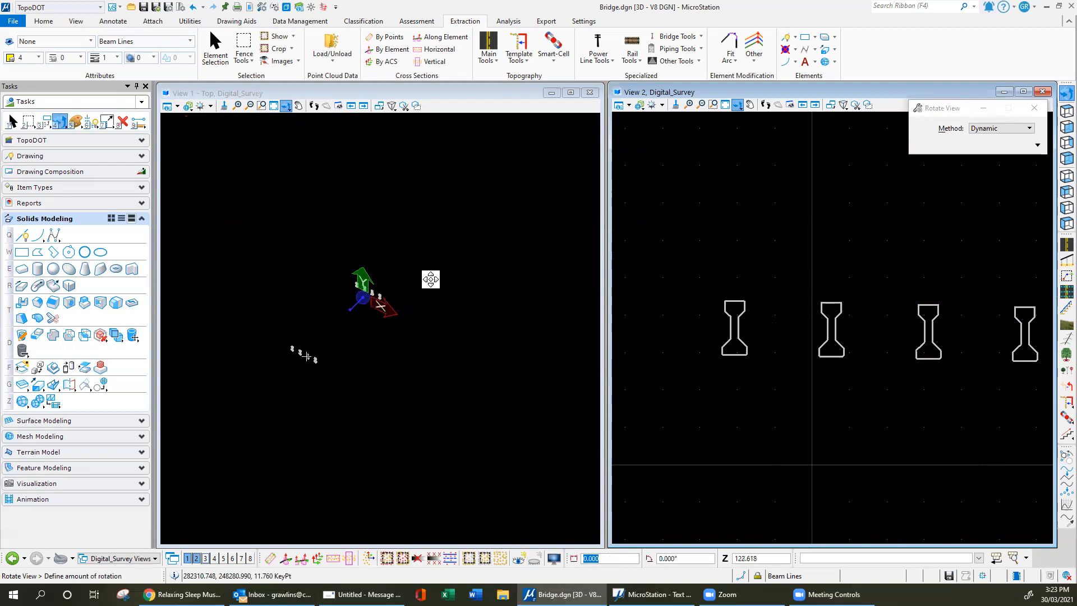
pyautogui.click(414, 241)
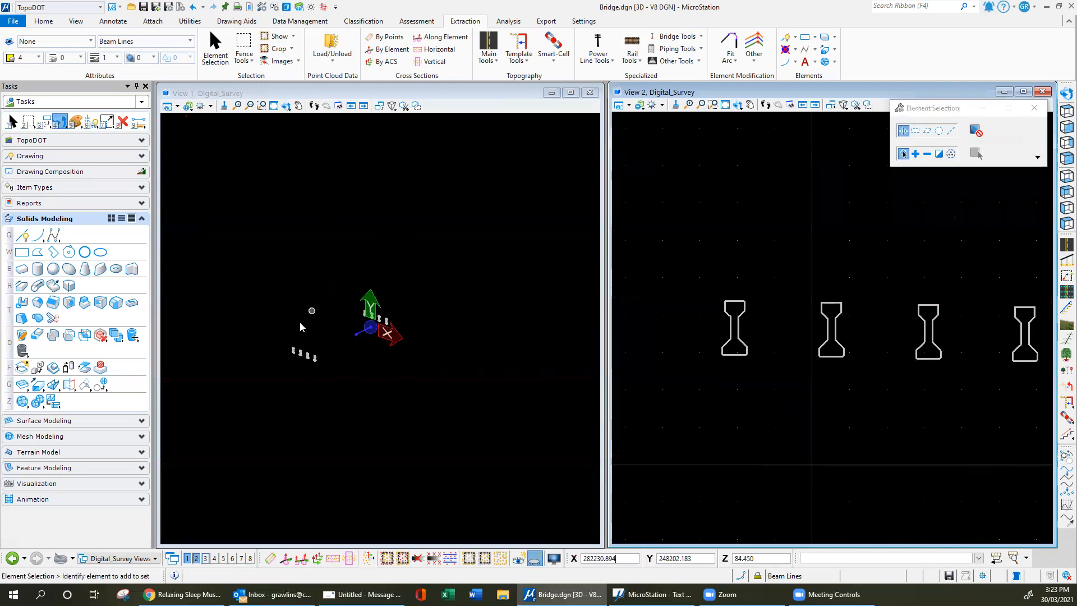
pyautogui.scroll(3, 301, 327)
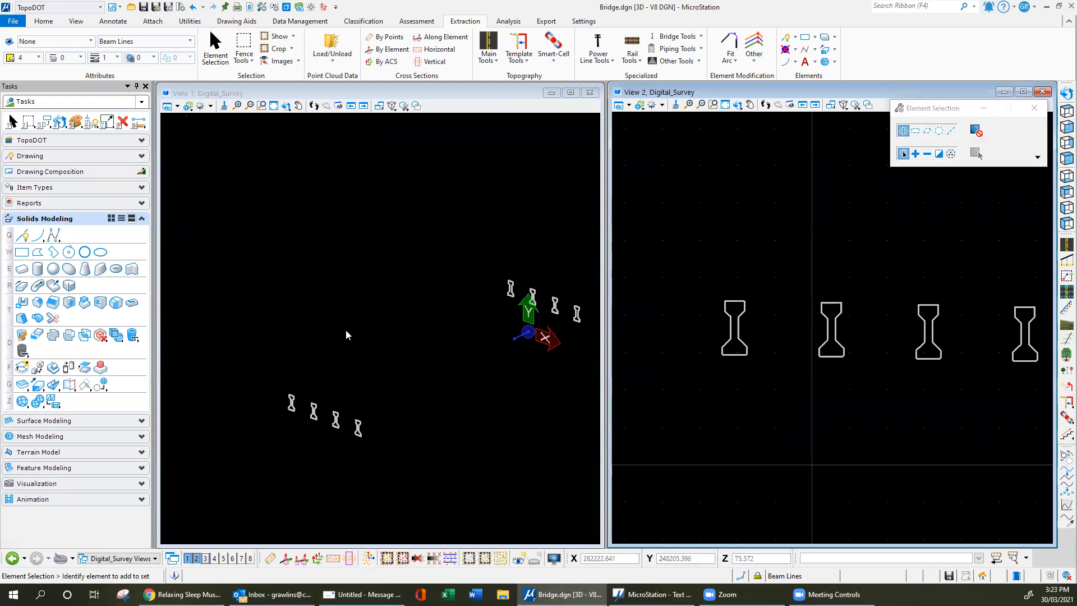
# - Draw a SmartLine for the edge beam from its abutment profile's base midpoint to the base midpoint of its pier profile
pyautogui.click(24, 236)
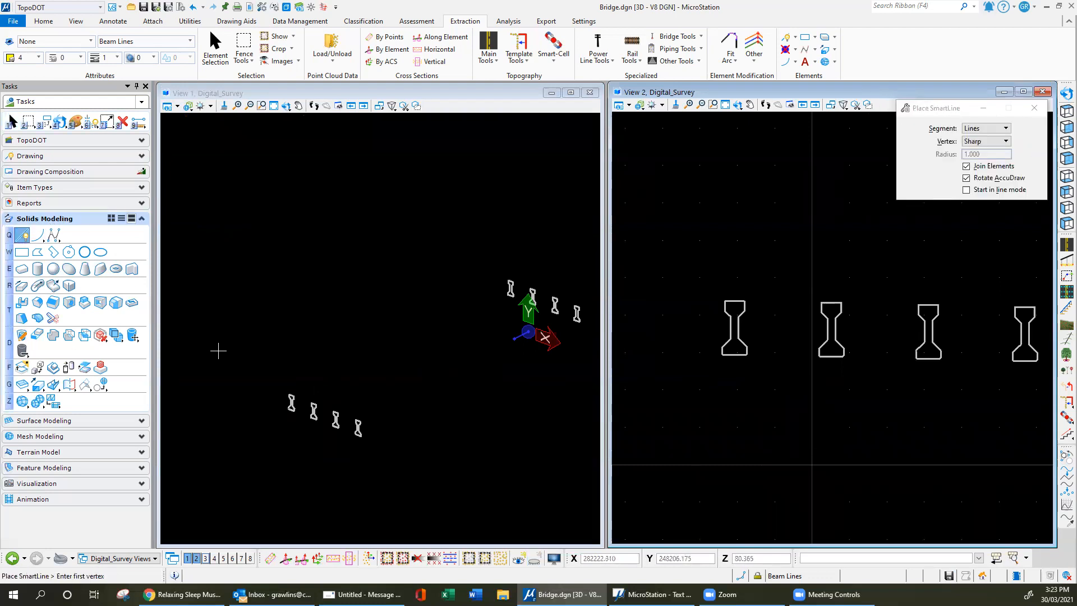
pyautogui.scroll(3, 353, 430)
pyautogui.click(348, 434)
pyautogui.scroll(-3, 303, 446)
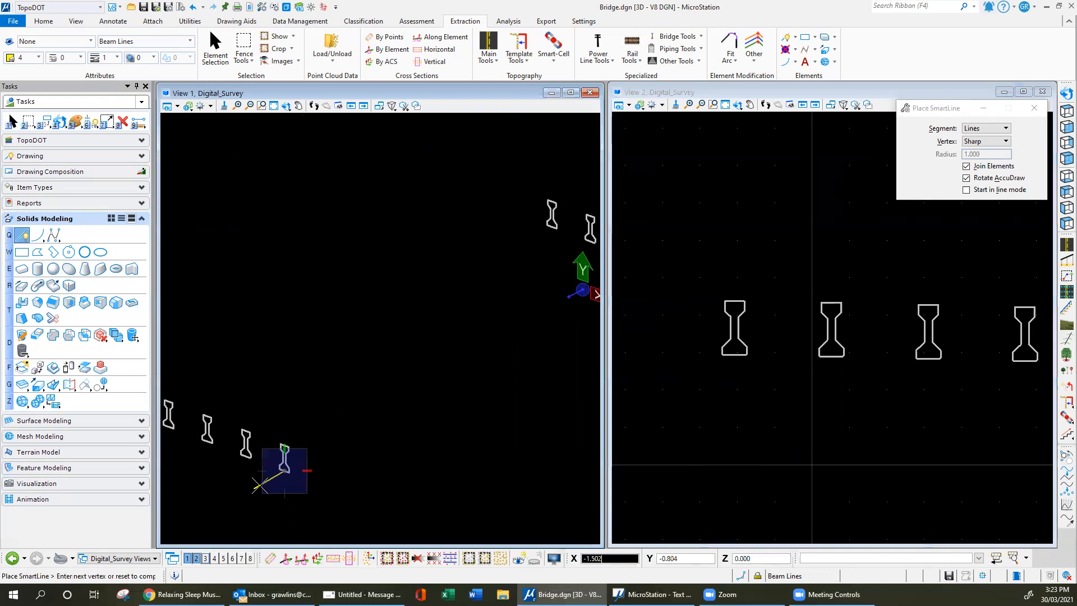
pyautogui.scroll(-3, 368, 385)
pyautogui.scroll(5, 457, 358)
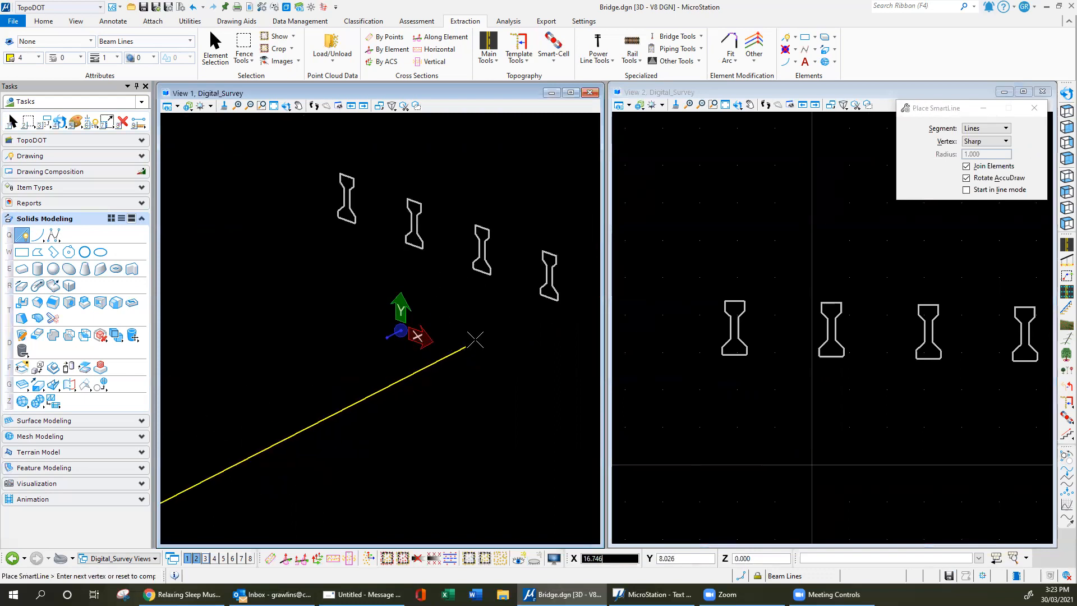
pyautogui.click(549, 298)
pyautogui.rightClick(489, 295)
# - Draw a SmartLine joining the base midpoints of the second beam's pier and abutment profiles
pyautogui.click(482, 272)
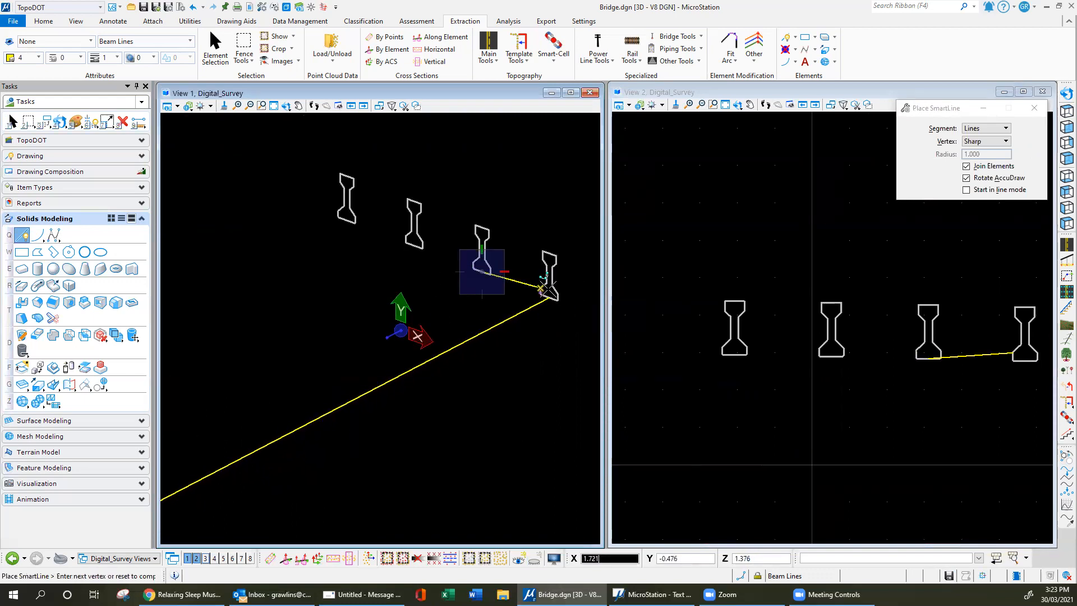
pyautogui.scroll(-5, 548, 290)
pyautogui.scroll(3, 302, 389)
pyautogui.scroll(2, 301, 389)
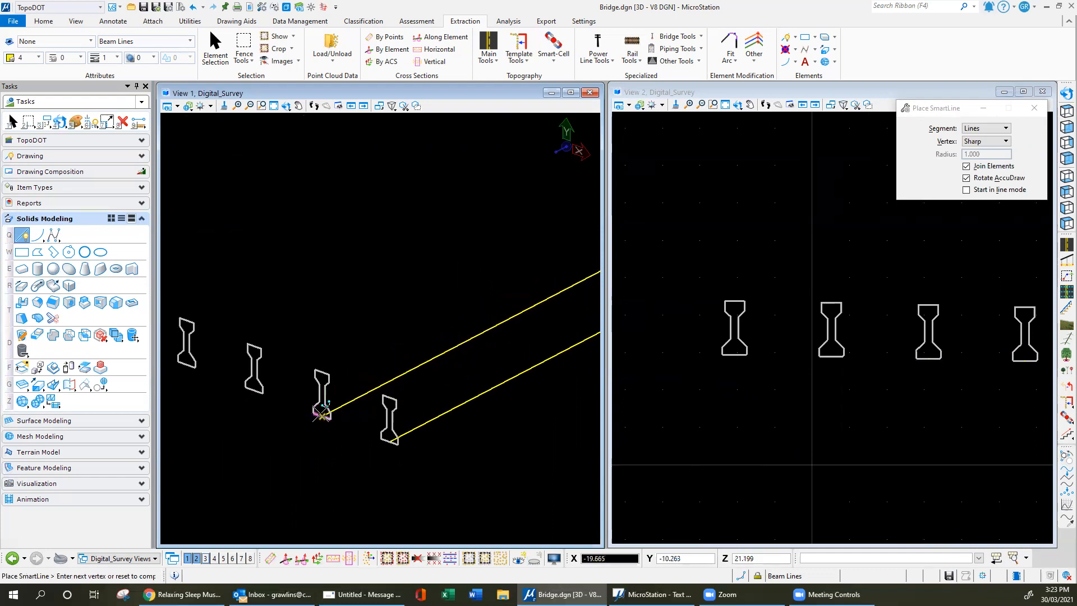
pyautogui.click(321, 414)
pyautogui.rightClick(321, 414)
# - Draw SmartLines joining the base midpoints of the third and fourth beams' profiles at both ends
pyautogui.click(253, 390)
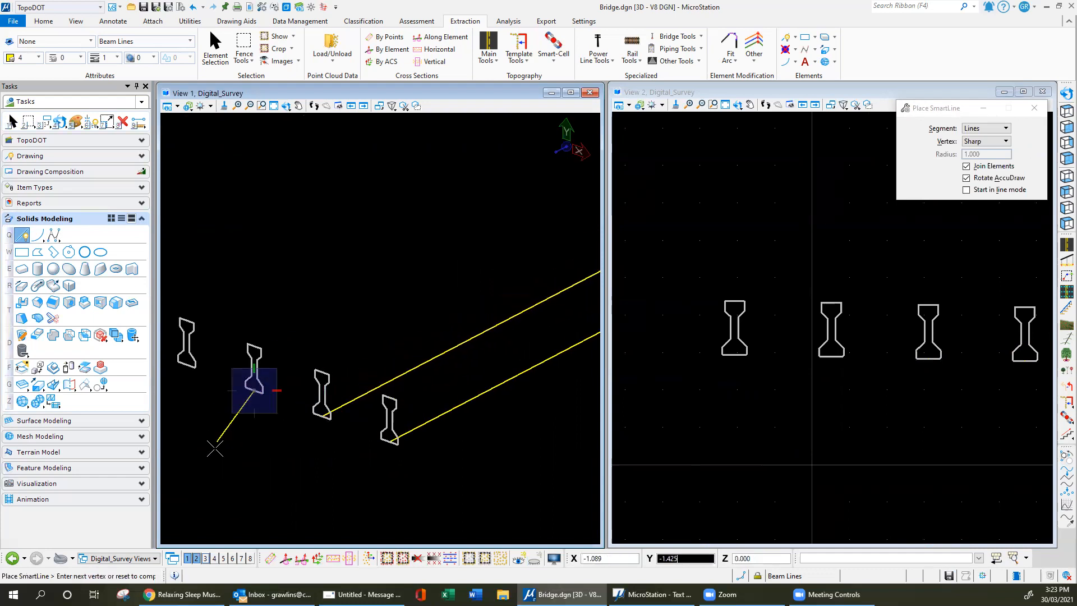
pyautogui.scroll(-4, 214, 451)
pyautogui.scroll(6, 442, 316)
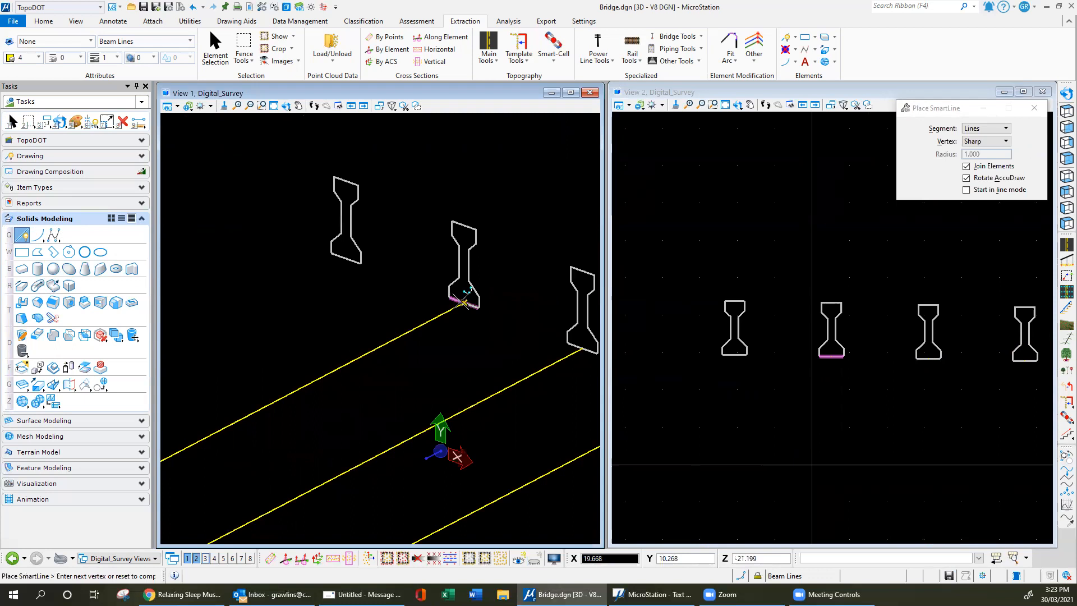
pyautogui.click(346, 259)
pyautogui.scroll(-2, 429, 253)
pyautogui.scroll(-3, 457, 258)
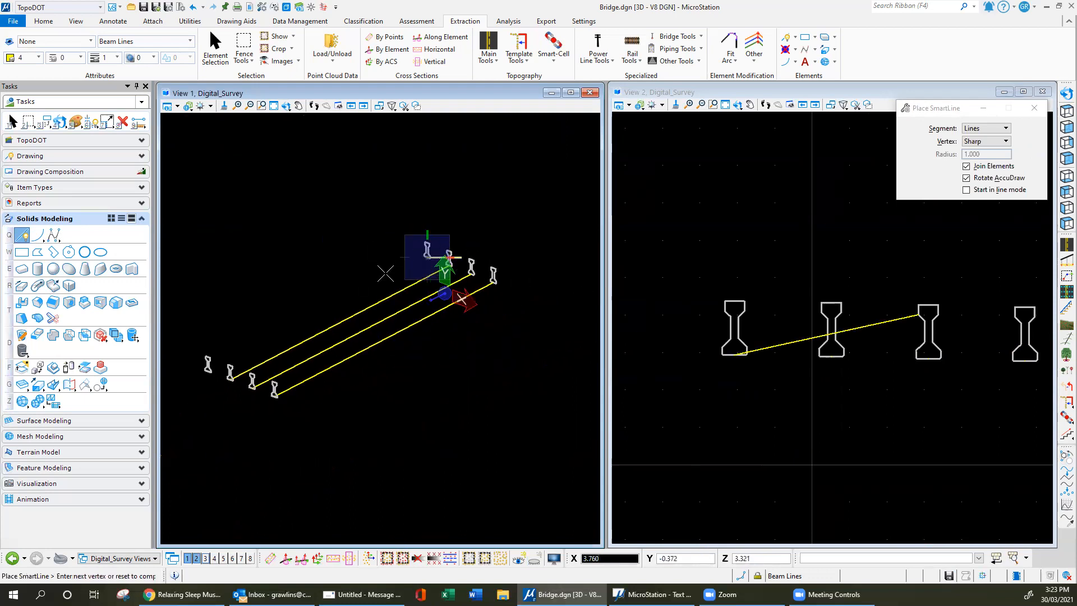
pyautogui.scroll(5, 197, 372)
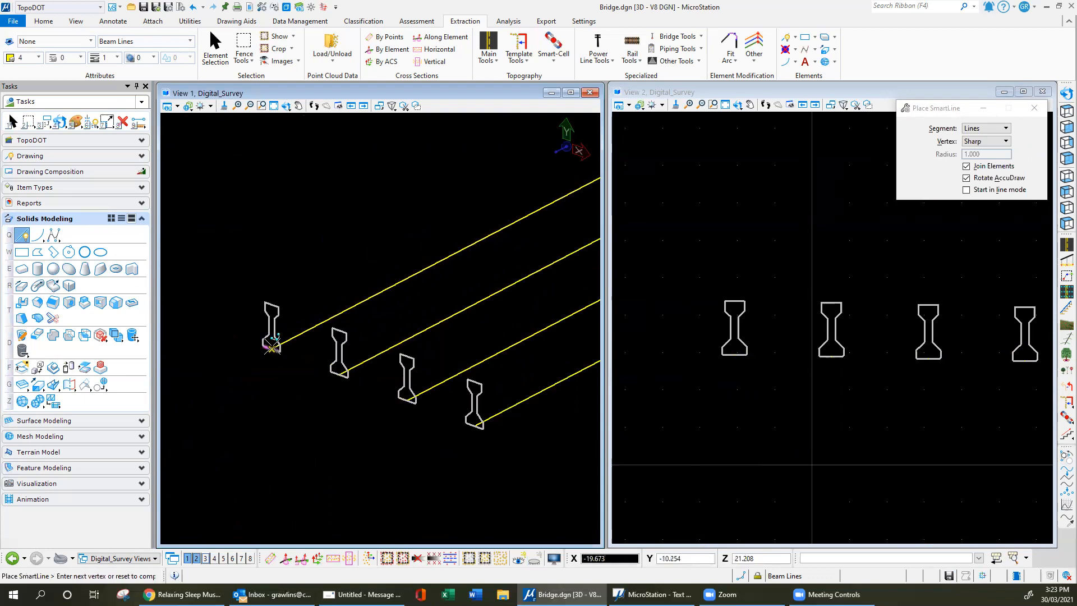
pyautogui.rightClick(230, 404)
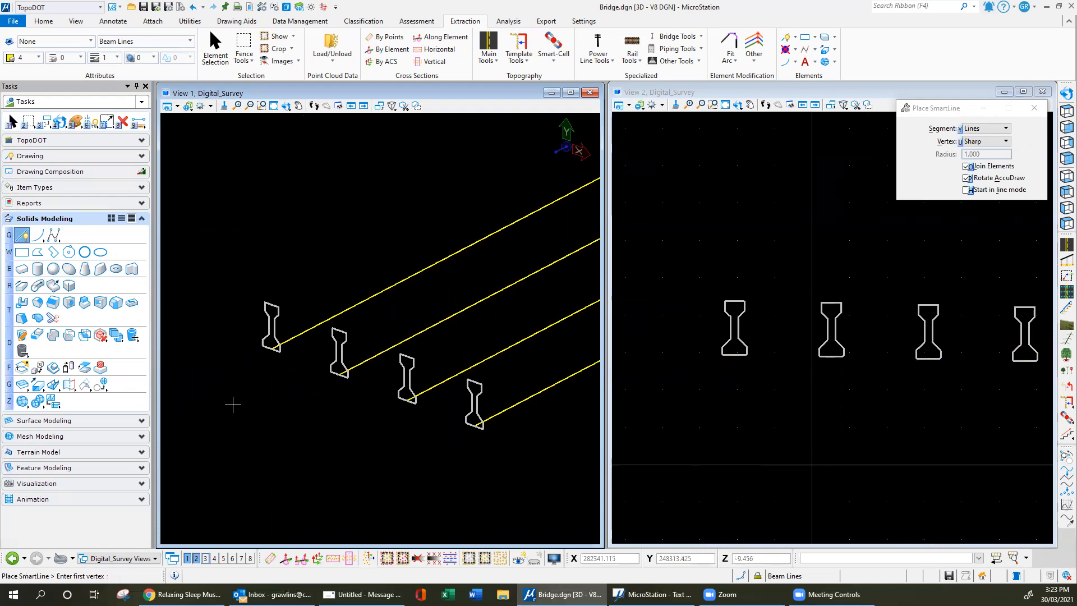
pyautogui.press('Escape')
# - Select the four ConcreteBeam cells at the abutment end and drop them to plain shapes
pyautogui.moveTo(212, 255); pyautogui.dragTo(515, 472)
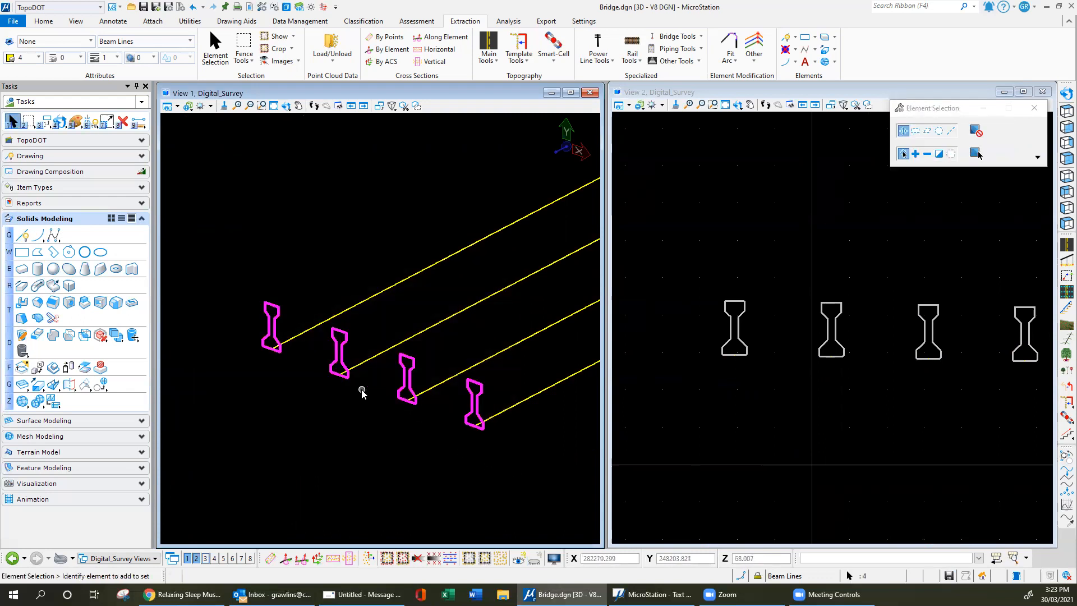
pyautogui.press('6')
pyautogui.press('1')
pyautogui.click(333, 233)
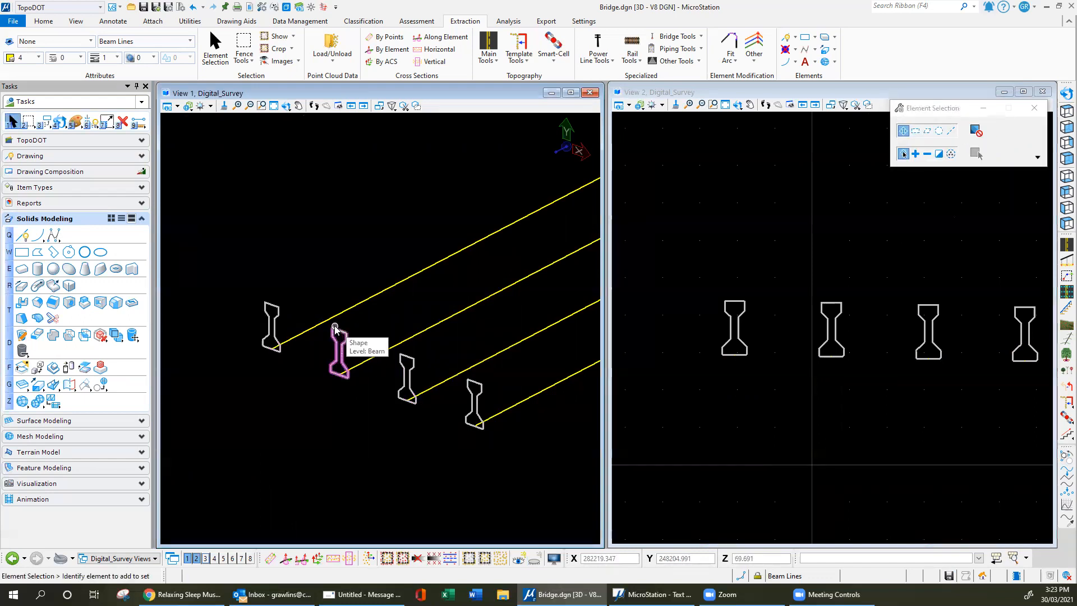
# - Extrude the abutment profiles of the edge beam and the second beam along their path lines with Normal alignment
pyautogui.click(38, 286)
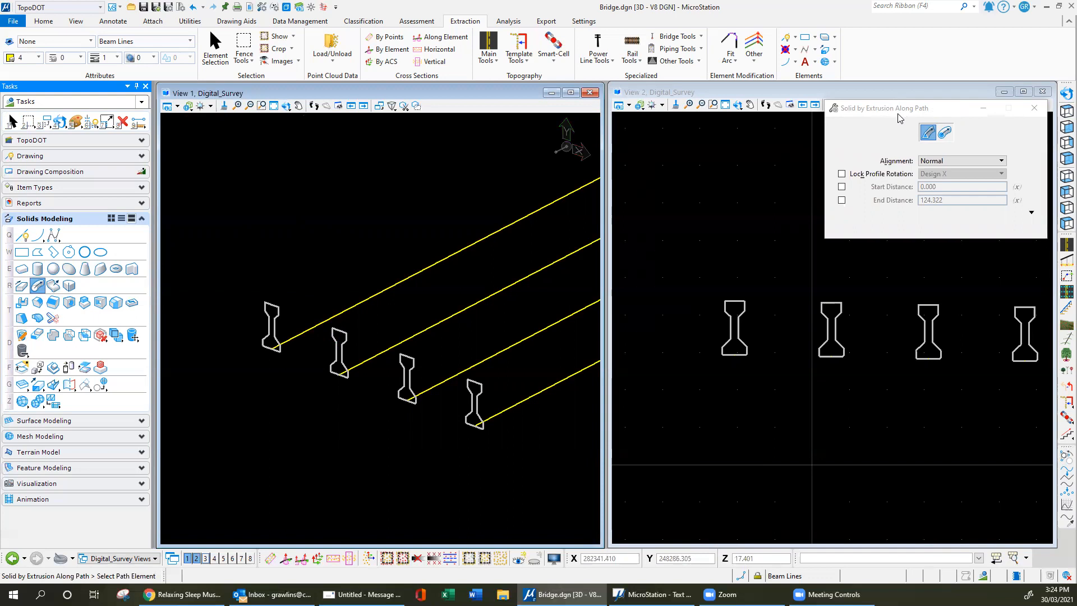
pyautogui.click(502, 418)
pyautogui.click(474, 402)
pyautogui.click(425, 392)
pyautogui.click(411, 388)
pyautogui.click(372, 380)
# - Extrude the third and fourth beam profiles along their path lines as solids with the same Normal alignment
pyautogui.click(359, 357)
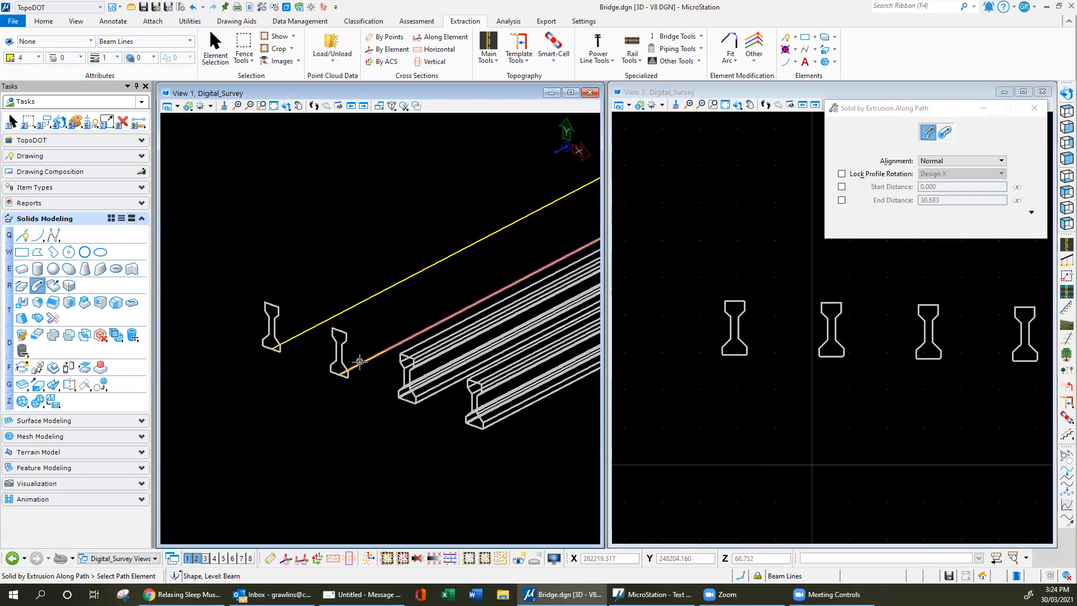
pyautogui.click(342, 353)
pyautogui.click(296, 384)
pyautogui.click(281, 341)
pyautogui.click(271, 333)
pyautogui.click(245, 408)
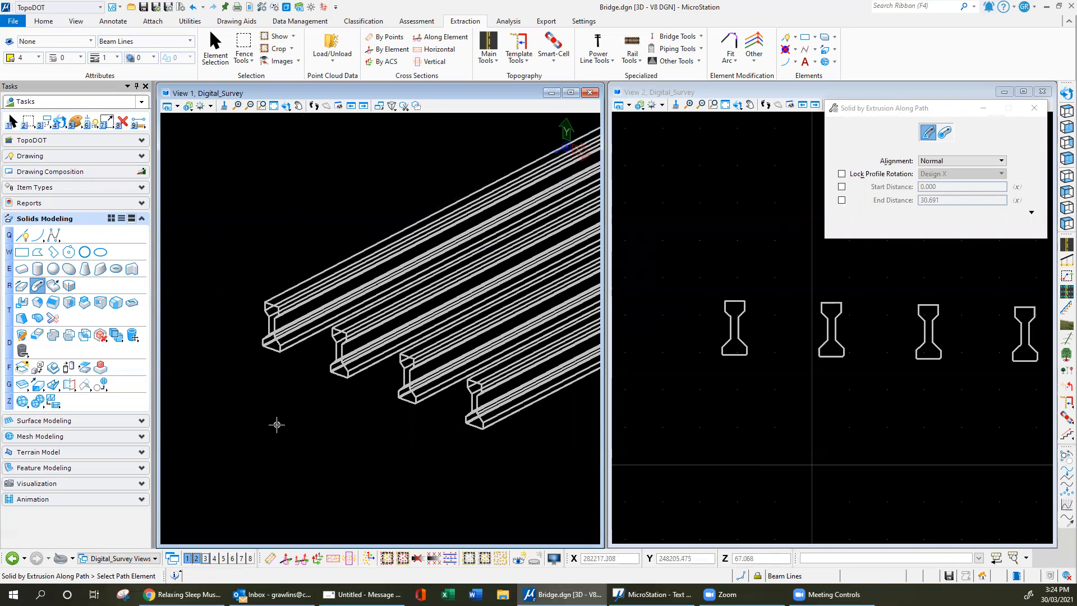
# - Set View 1's display style to Illustration: Ignore Lighting so the four beam solids are shaded
pyautogui.scroll(-3, 253, 414)
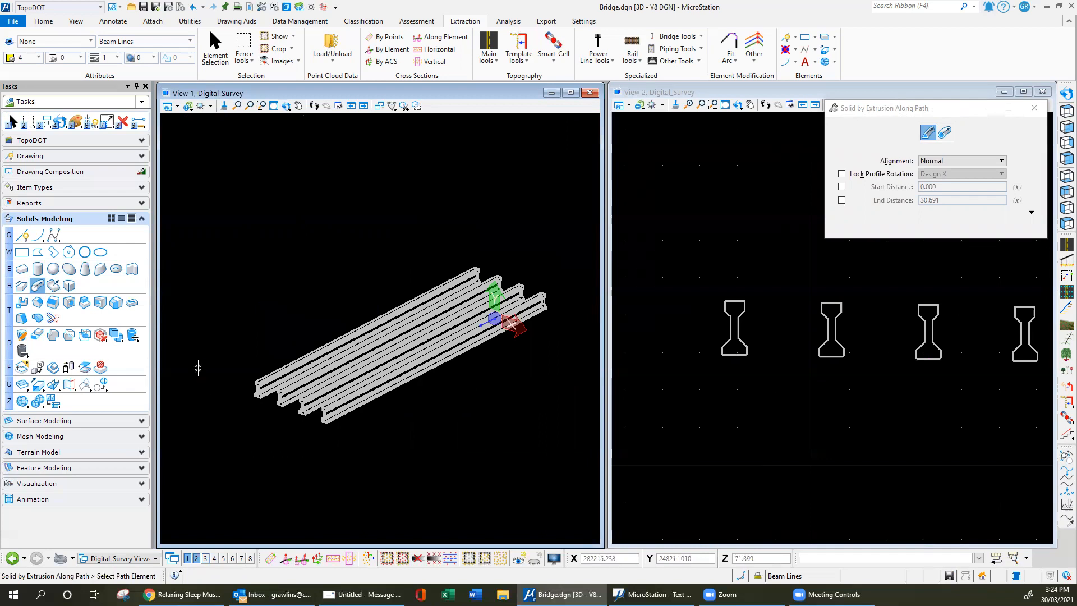
pyautogui.click(174, 106)
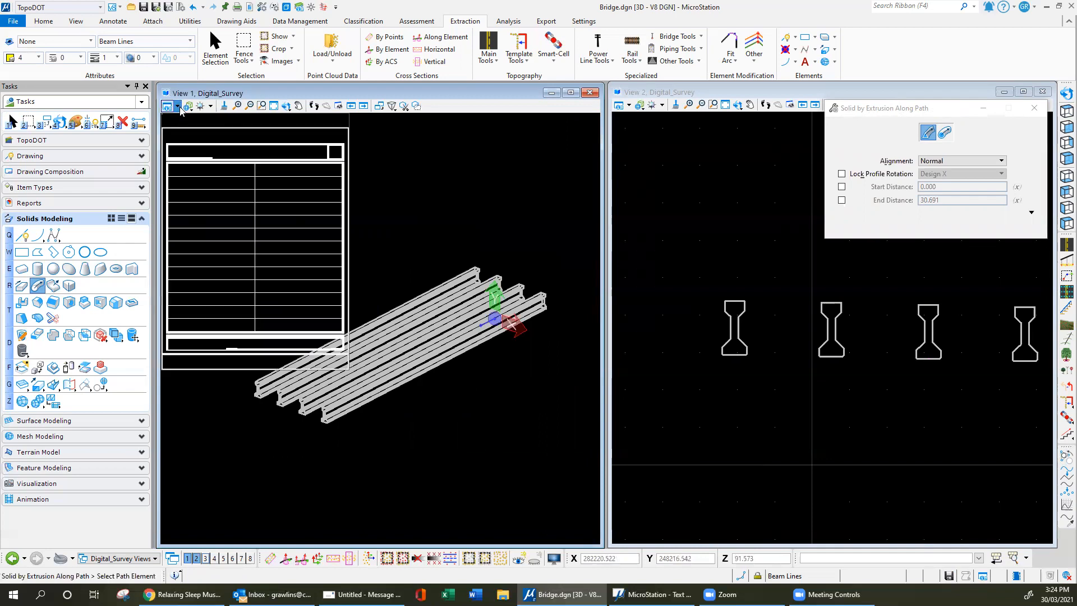
pyautogui.click(242, 153)
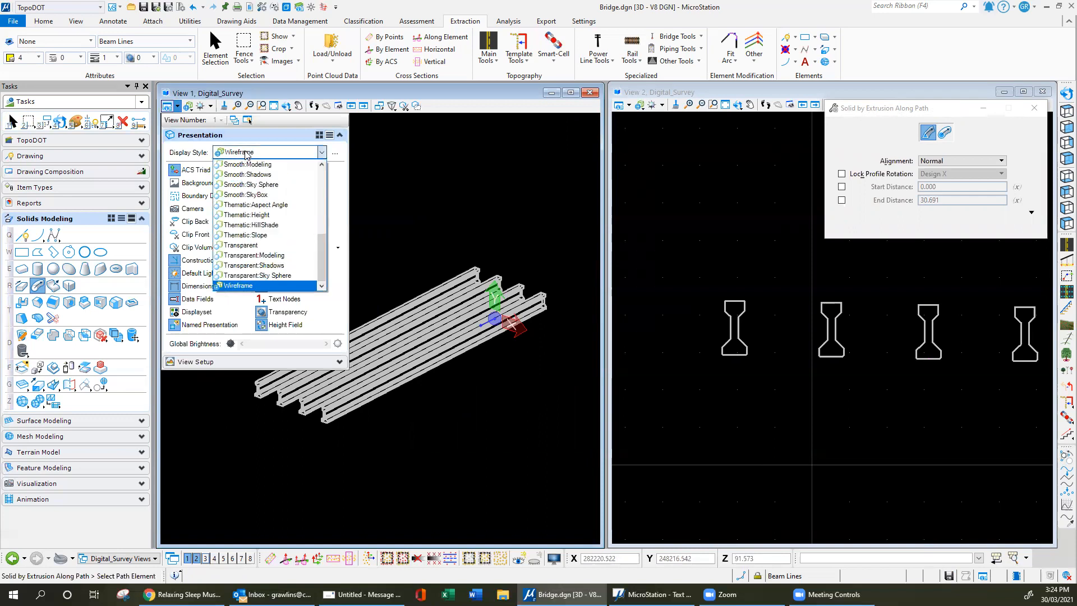
pyautogui.press('i')
pyautogui.click(259, 174)
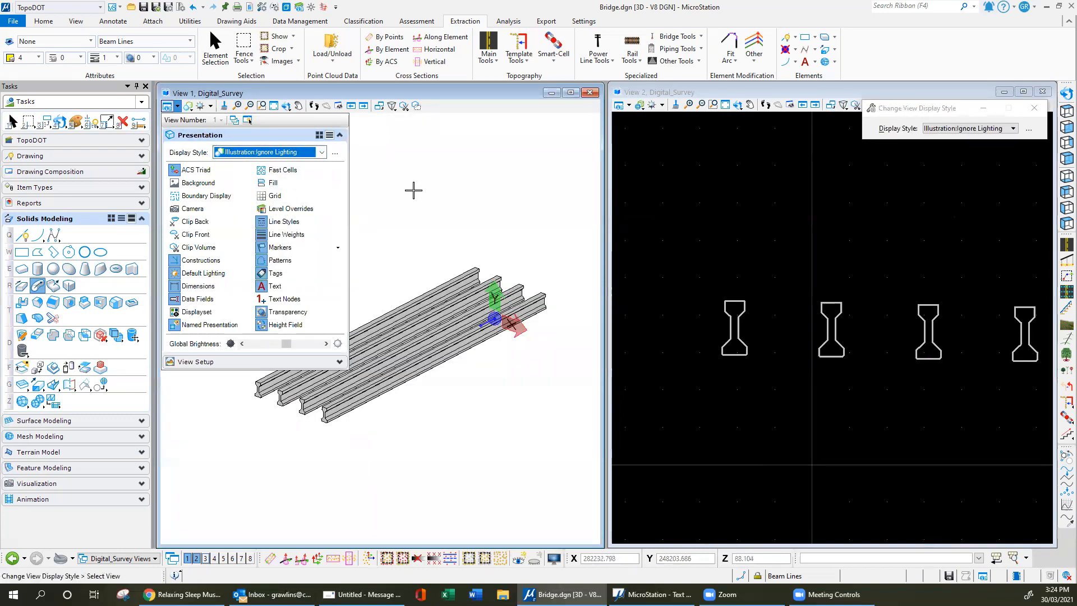
pyautogui.rightClick(437, 218)
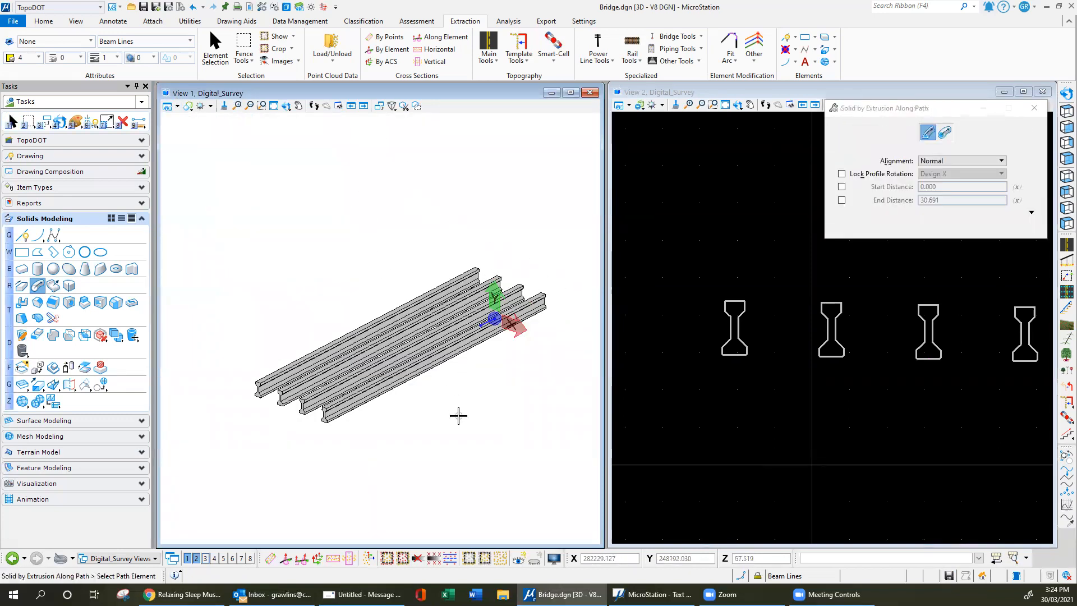
# - Turn the point cloud display back on and examine from several angles how the four beam solids fit the scan
pyautogui.click(519, 558)
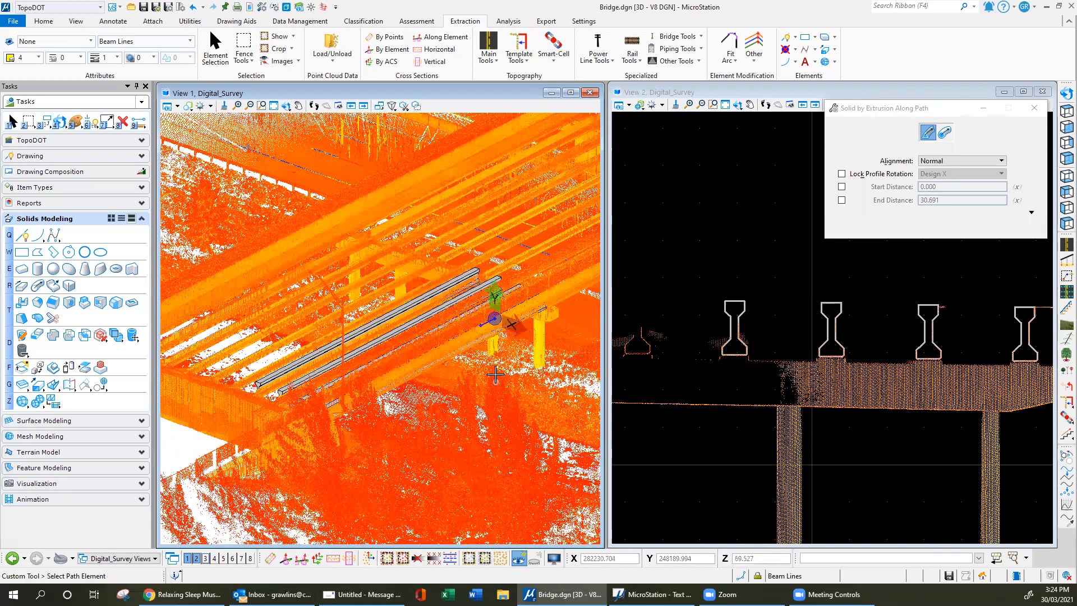
pyautogui.click(1068, 94)
pyautogui.click(321, 369)
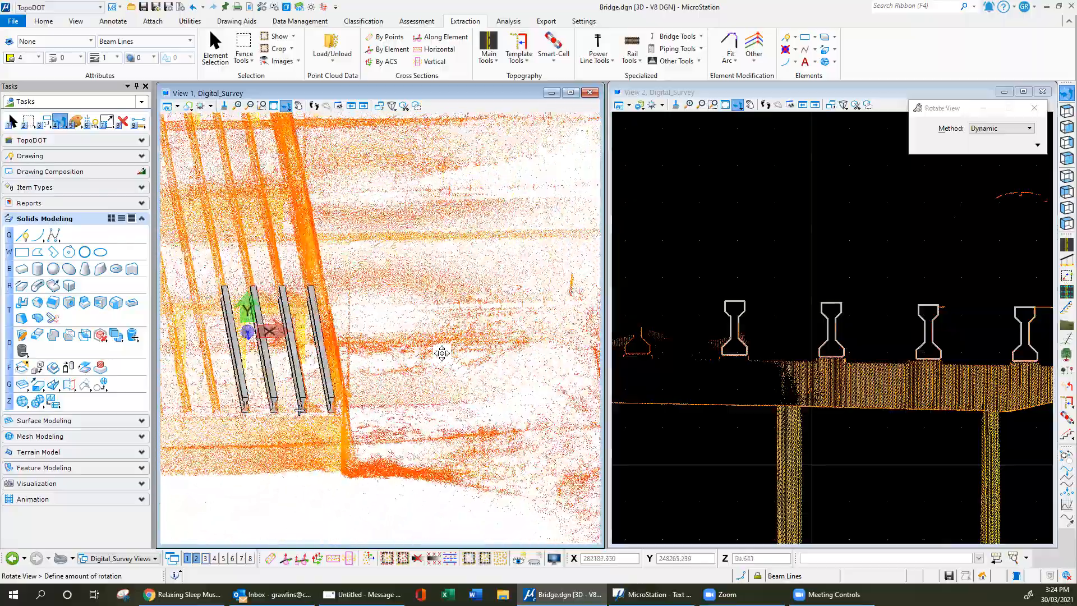
pyautogui.click(443, 367)
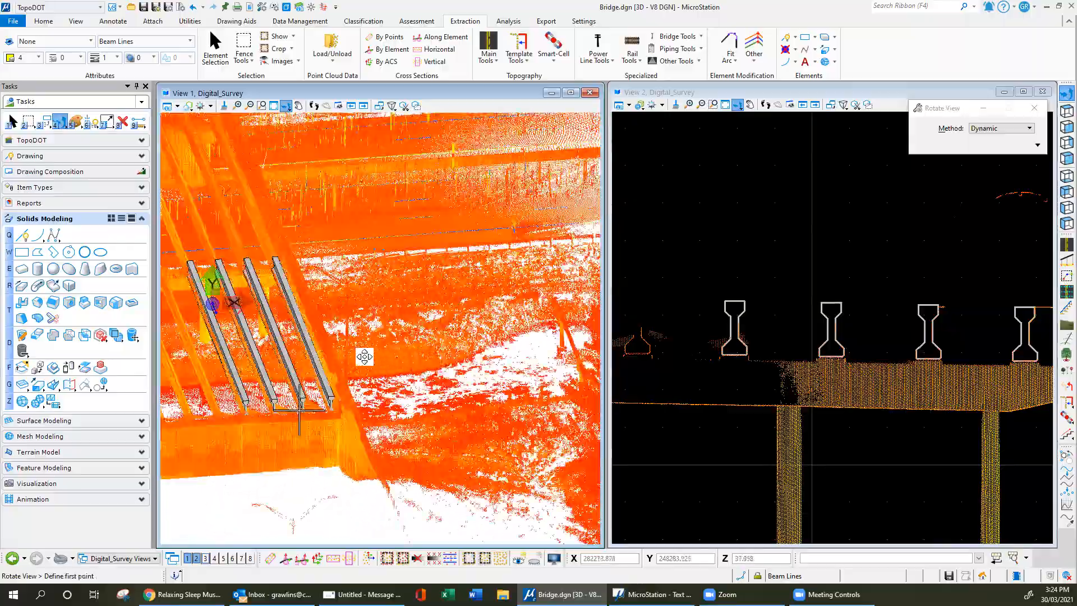
pyautogui.rightClick(371, 331)
pyautogui.scroll(5, 338, 291)
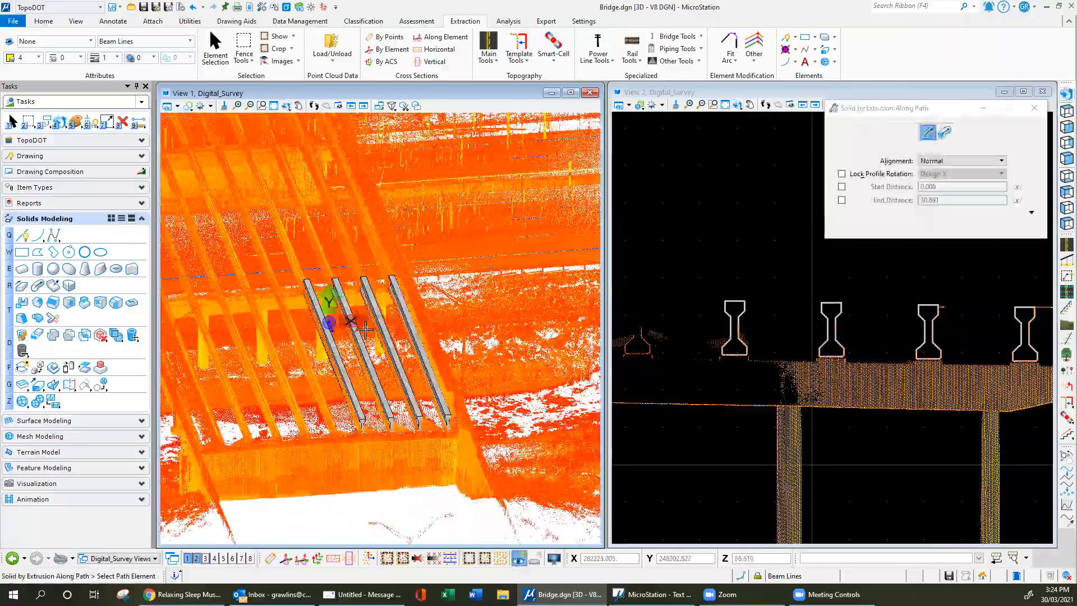
pyautogui.click(1066, 93)
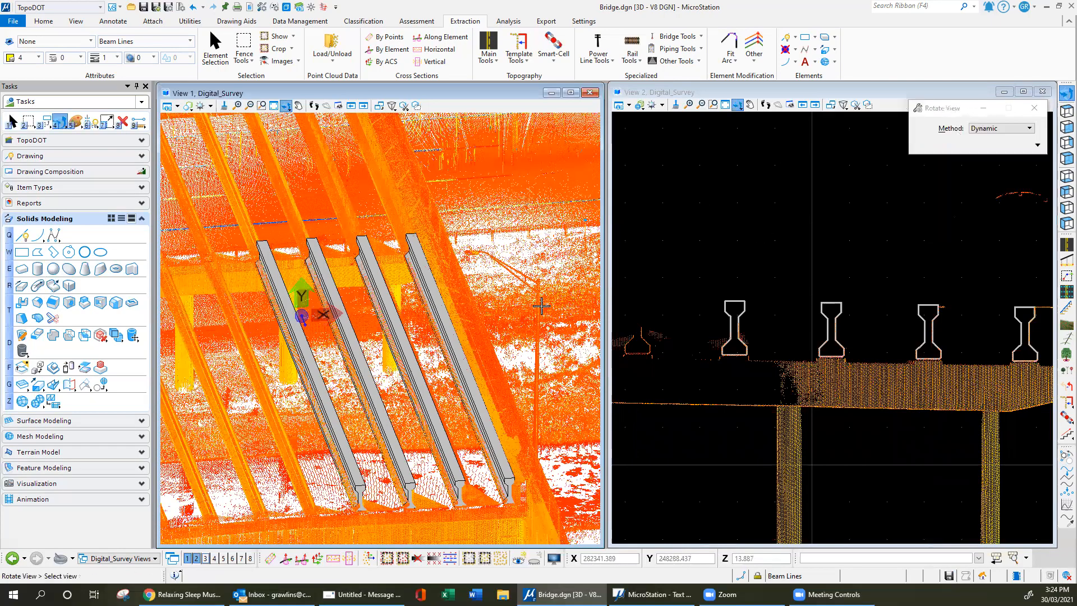
pyautogui.middleClick(425, 345)
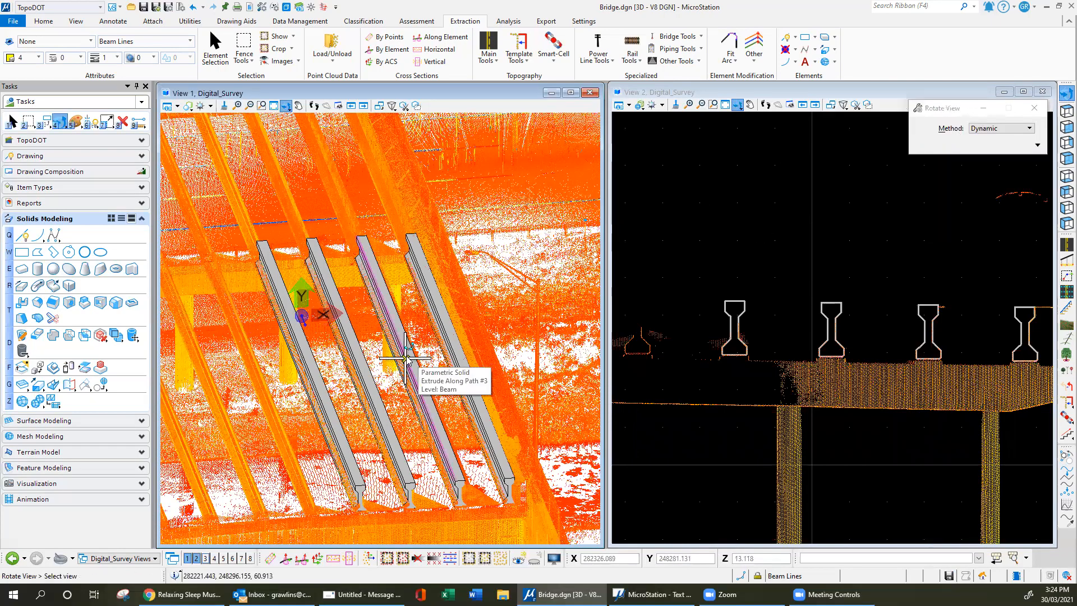
pyautogui.click(406, 357)
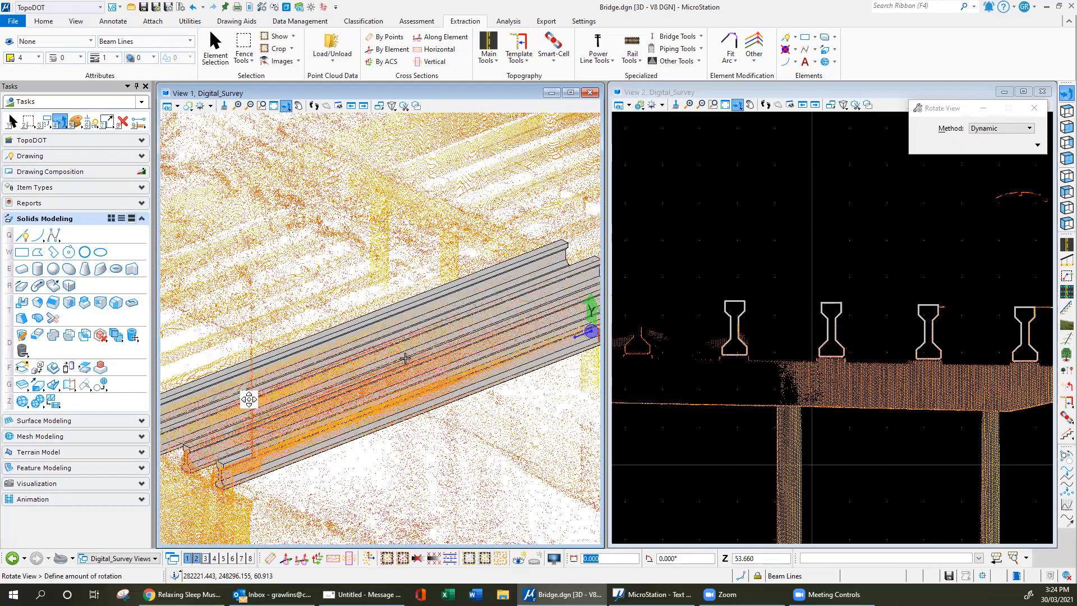
pyautogui.click(358, 389)
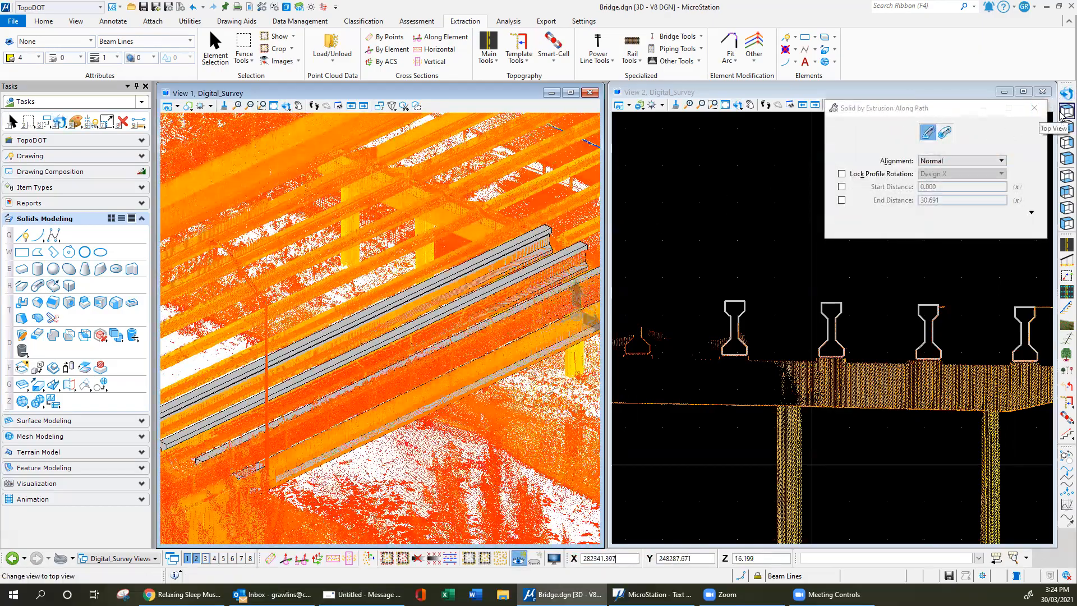
# - Set View 1 to the top view and cut a cross section through the modelled beams near mid-span, showing one beam's base
pyautogui.click(1067, 111)
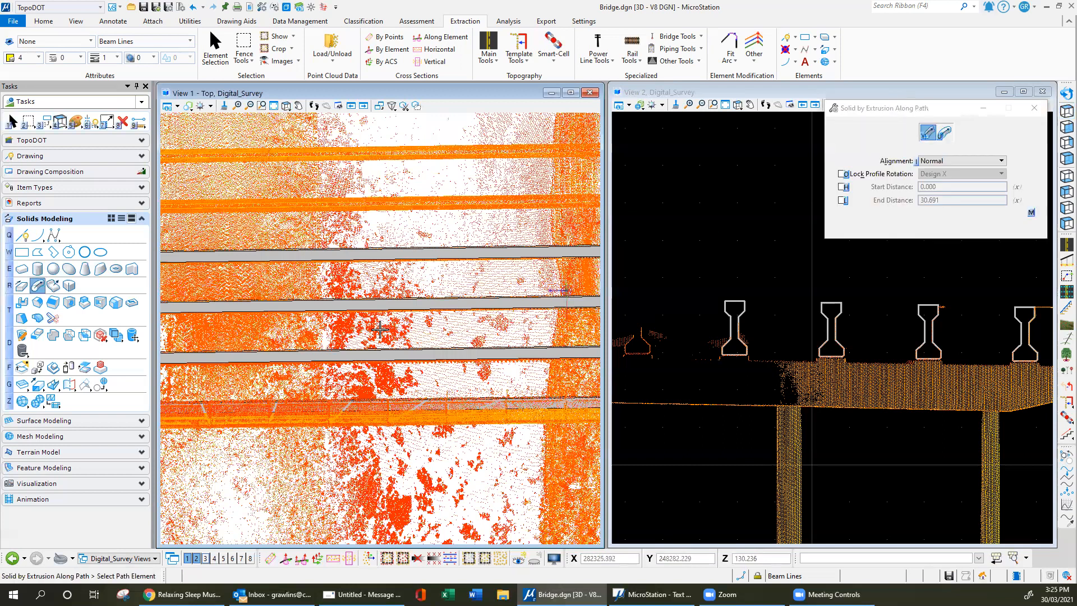
pyautogui.scroll(-5, 380, 330)
pyautogui.click(270, 559)
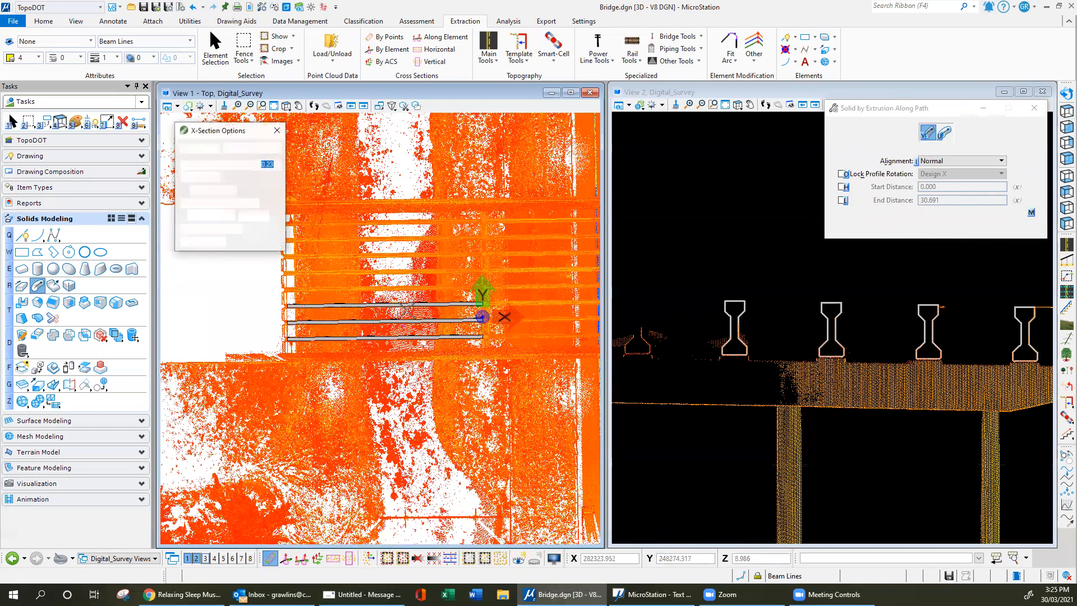
pyautogui.click(398, 414)
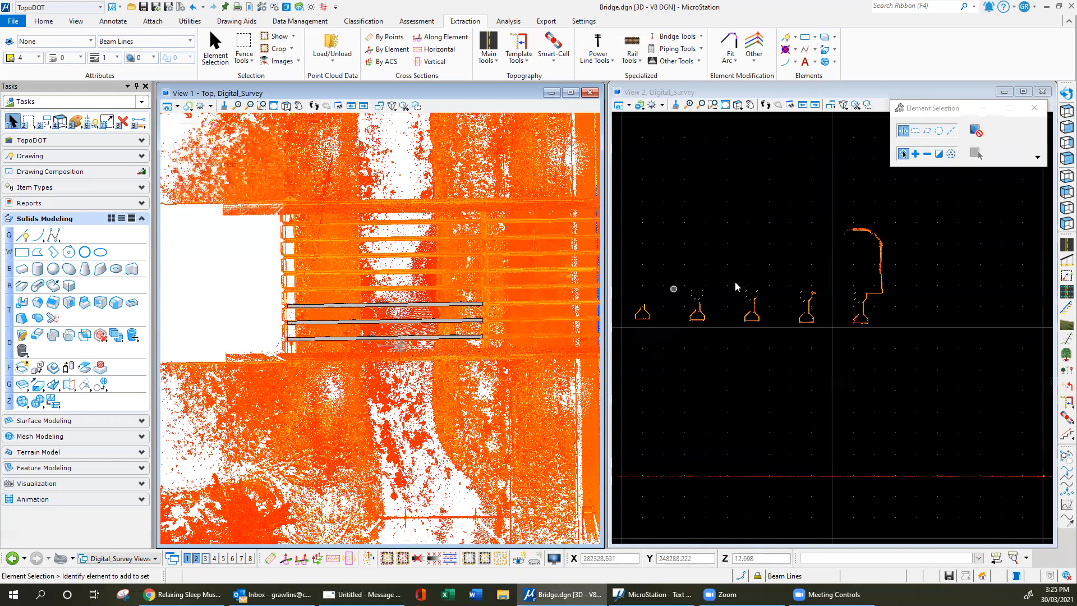
pyautogui.scroll(5, 882, 335)
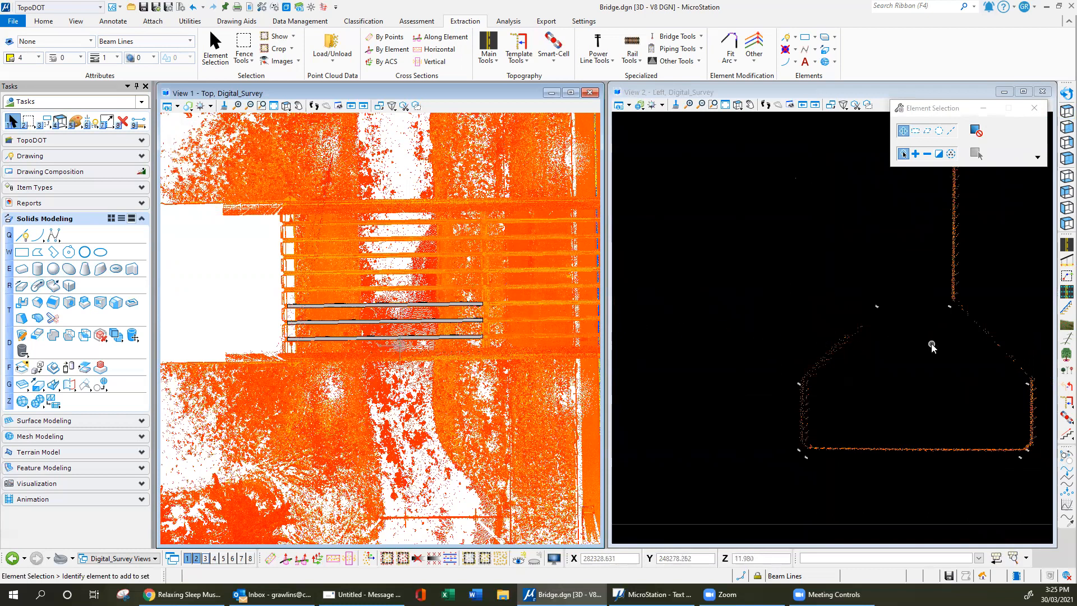
pyautogui.moveTo(819, 455); pyautogui.dragTo(704, 415, button='middle')
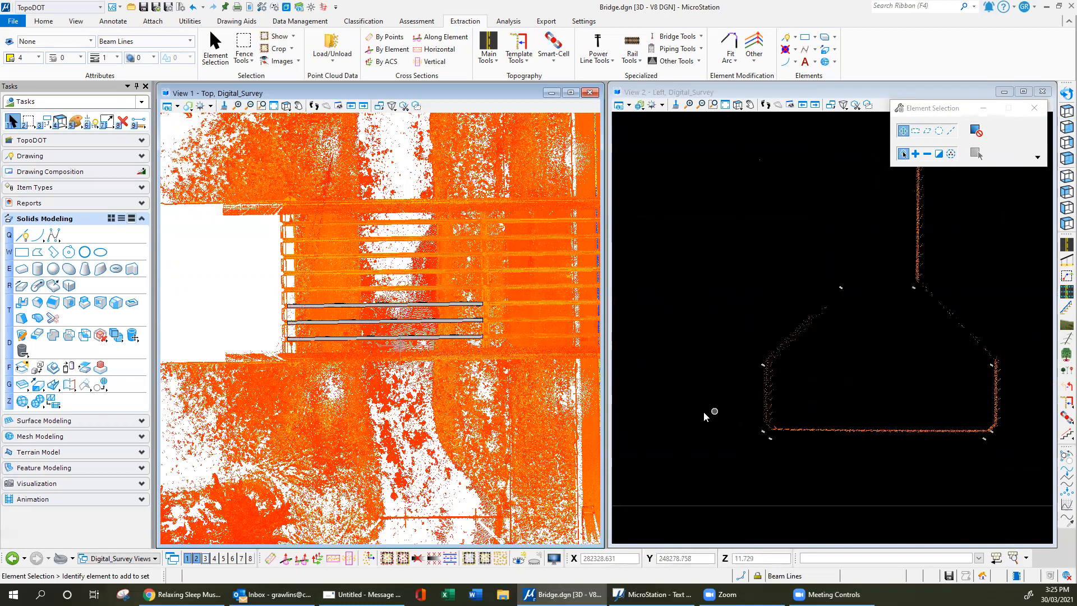
pyautogui.moveTo(836, 432); pyautogui.dragTo(775, 443, button='middle')
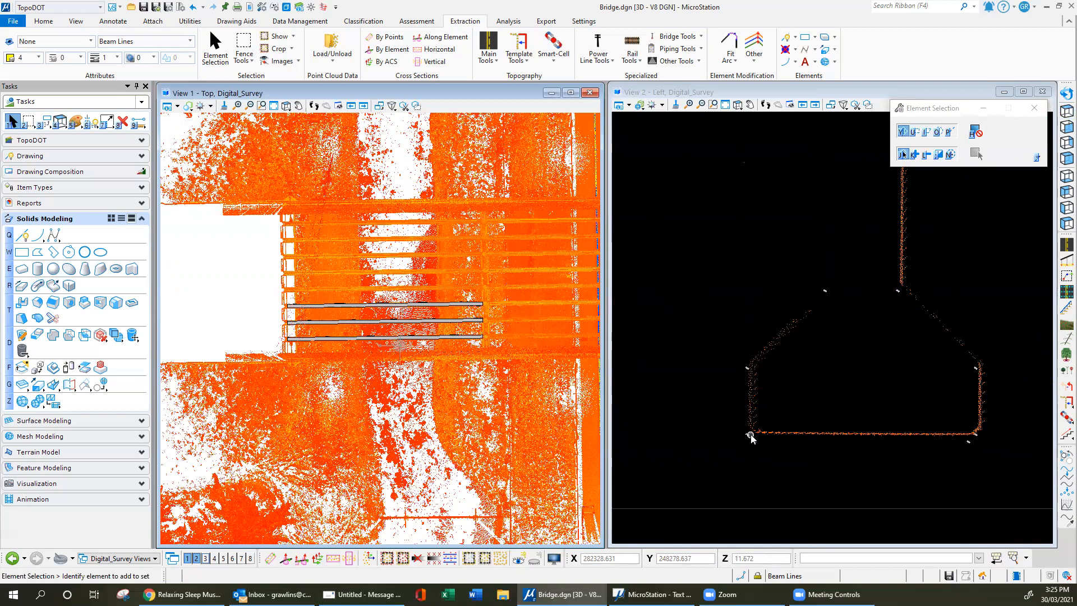
# - Measure the vertical offset between the modelled beam's base corner and the scanned underside in the cross section
pyautogui.scroll(2, 751, 434)
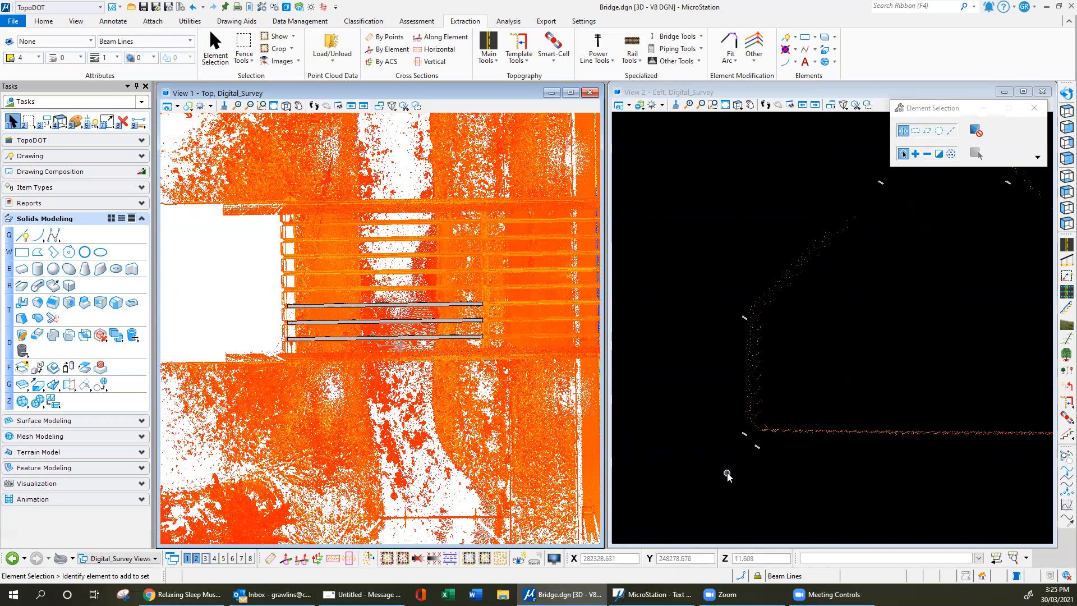
pyautogui.press('9')
pyautogui.press('1')
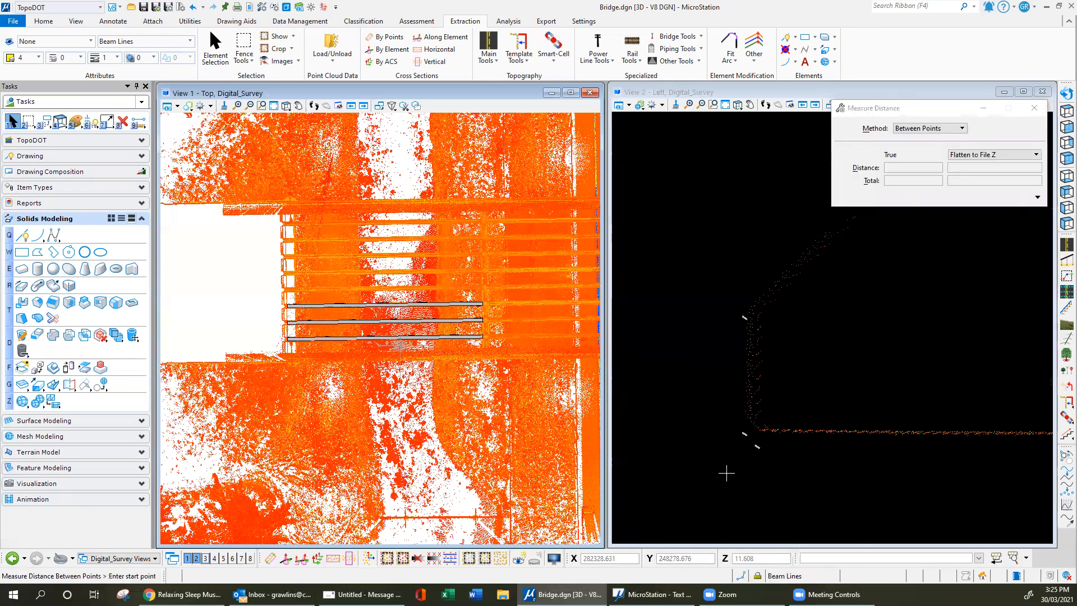
pyautogui.scroll(4, 760, 448)
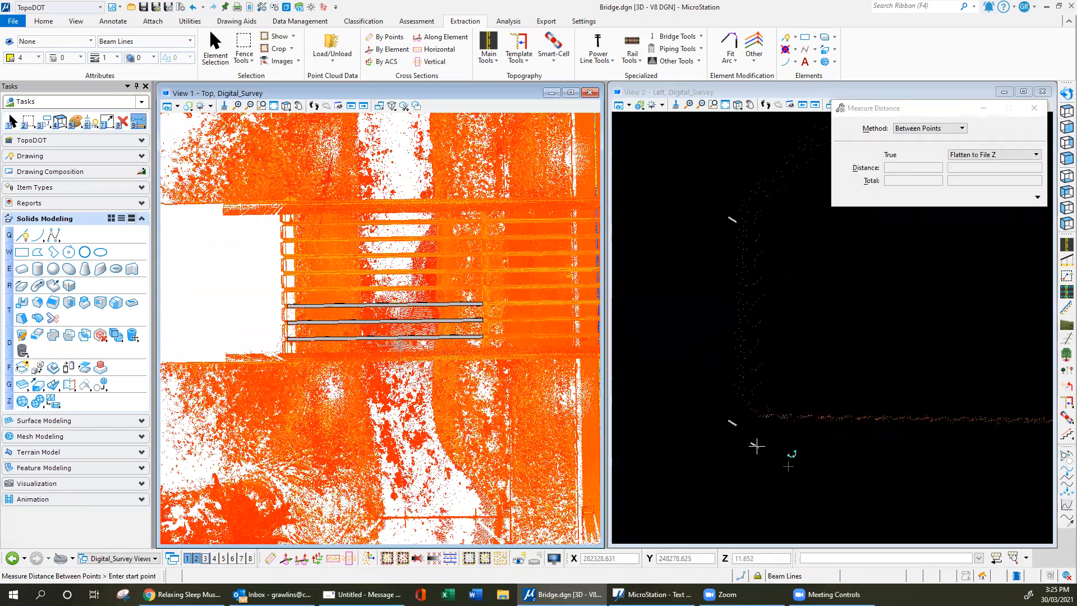
pyautogui.click(757, 446)
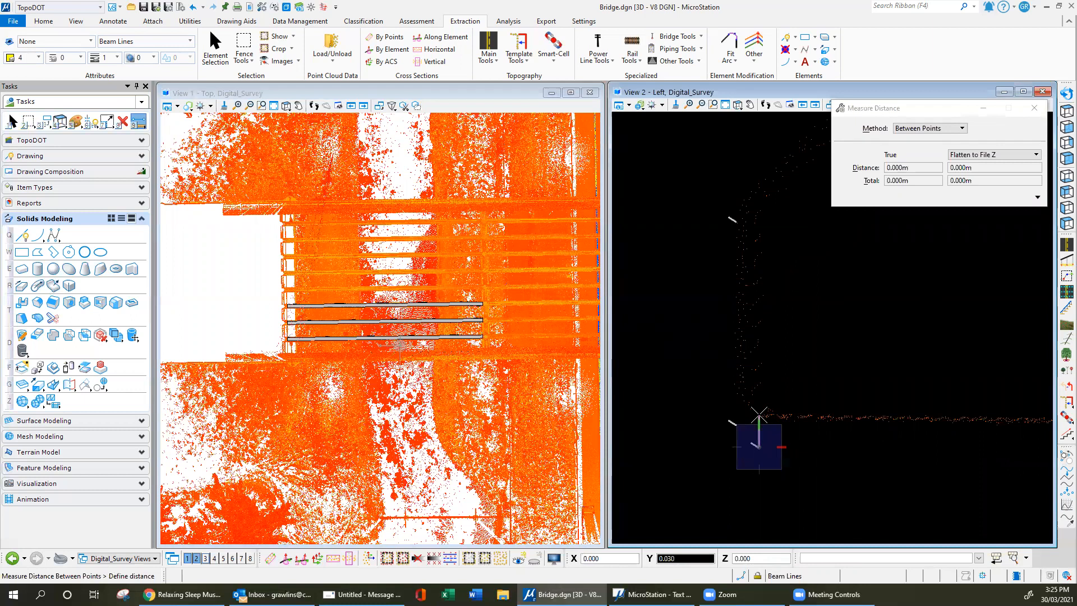
pyautogui.click(759, 415)
pyautogui.rightClick(763, 418)
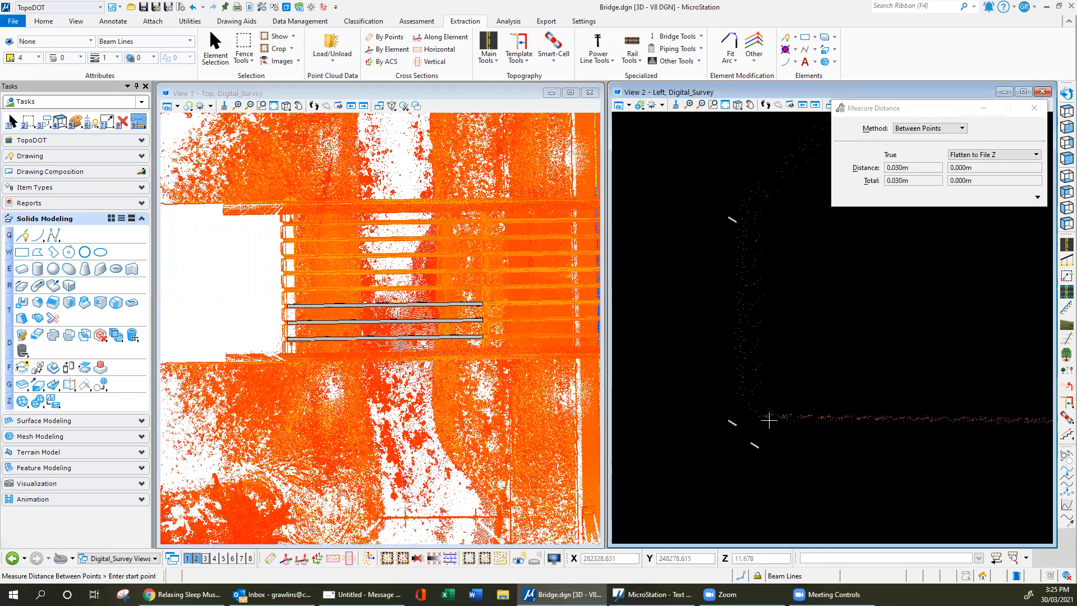
# - Measure the horizontal offset between model and scanned side face at the beam's opposite base corner
pyautogui.scroll(-4, 694, 442)
pyautogui.scroll(4, 831, 444)
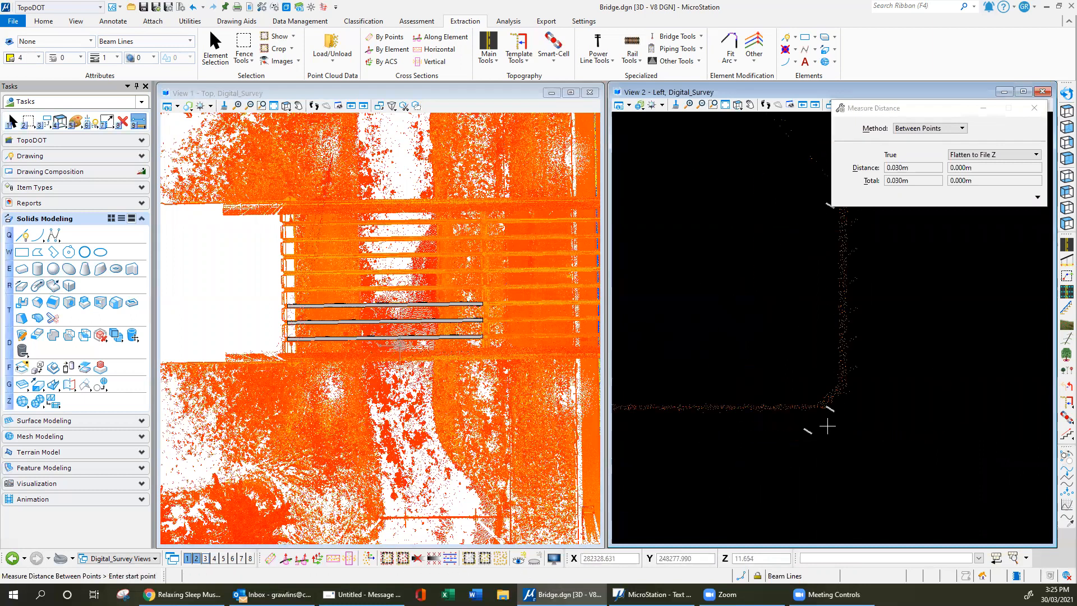
pyautogui.click(824, 407)
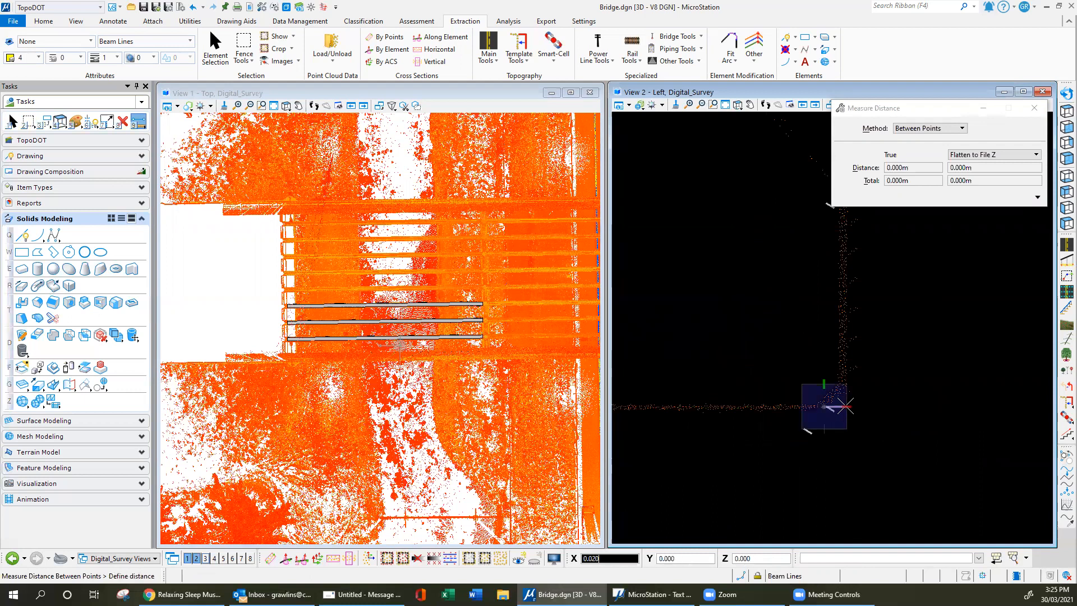
pyautogui.click(845, 407)
pyautogui.scroll(-5, 875, 415)
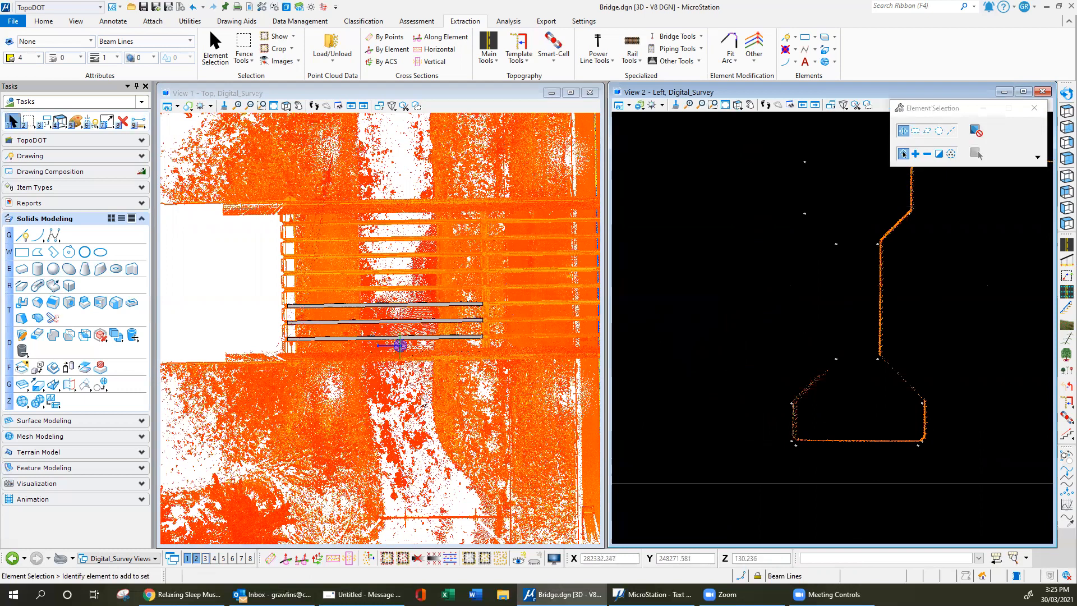
# - Move the four beam solids to the Beams1a level and hide them in both views
pyautogui.moveTo(383, 385); pyautogui.dragTo(316, 281)
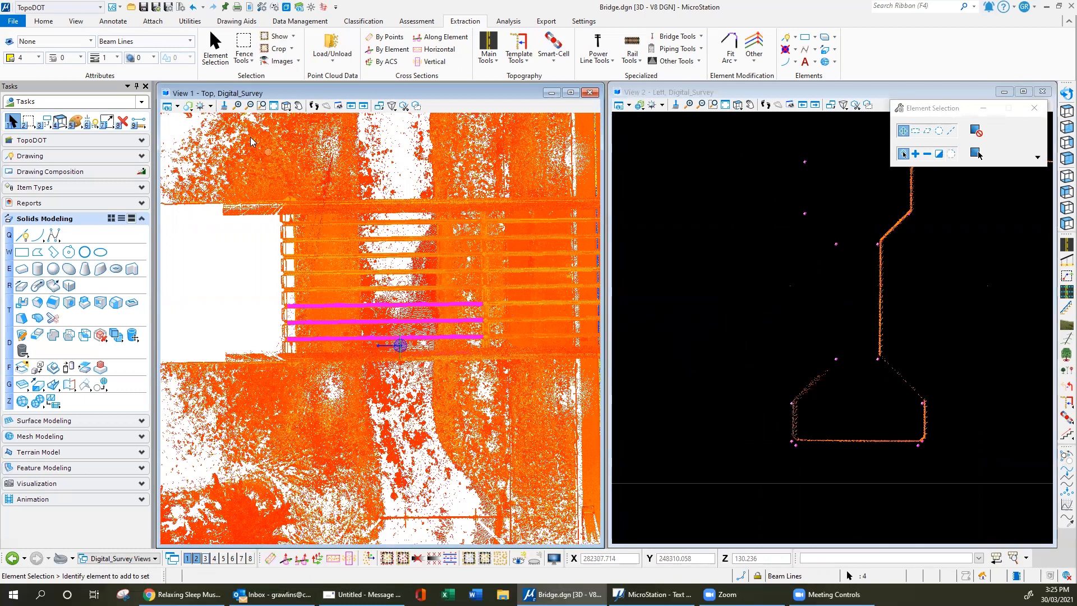
pyautogui.click(117, 43)
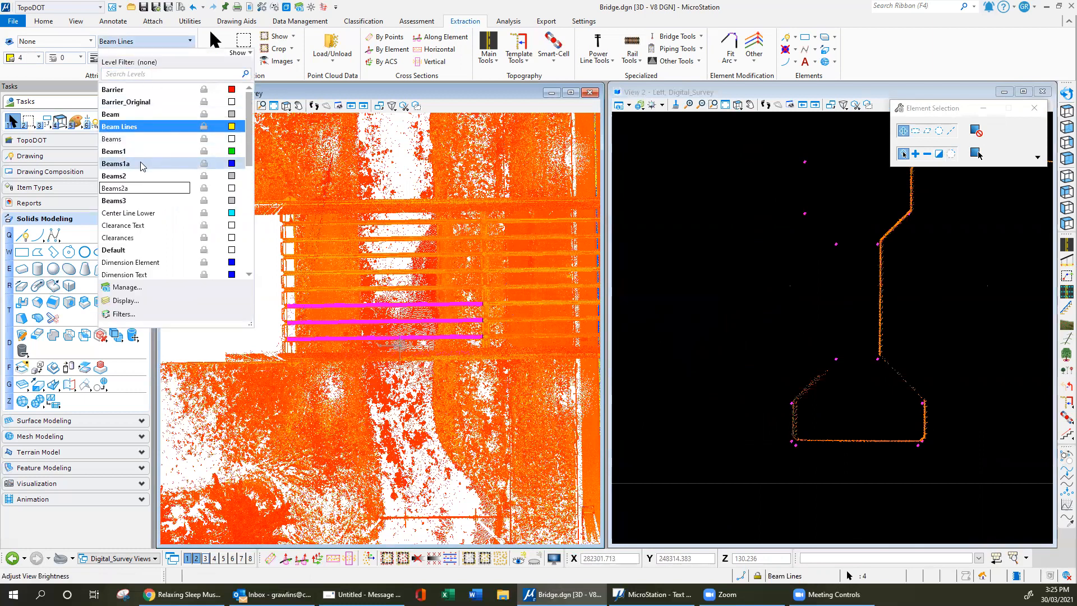
pyautogui.click(116, 164)
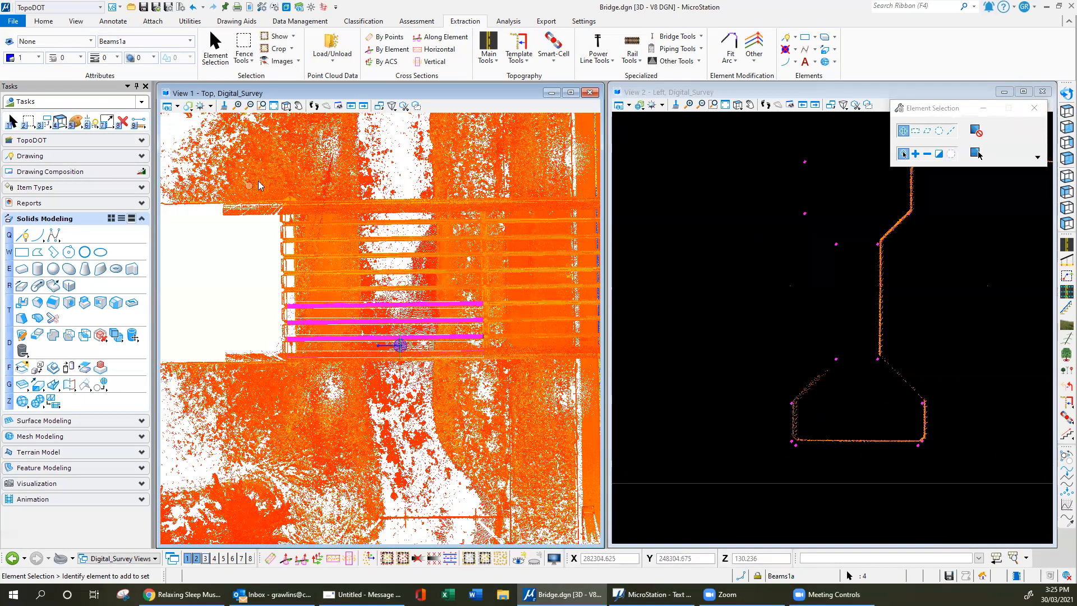
pyautogui.click(557, 184)
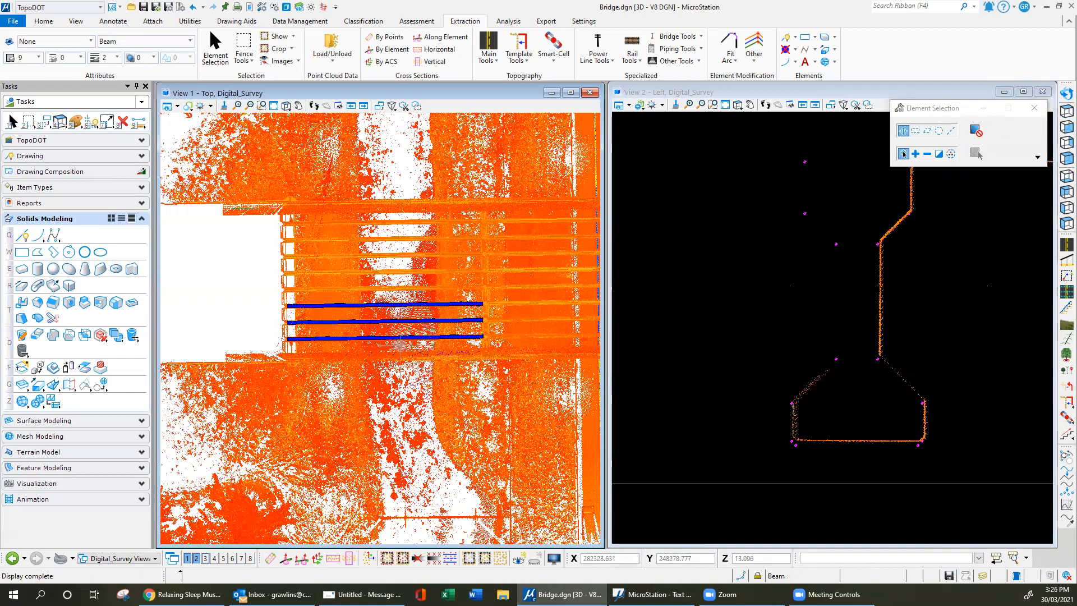
pyautogui.press('Escape')
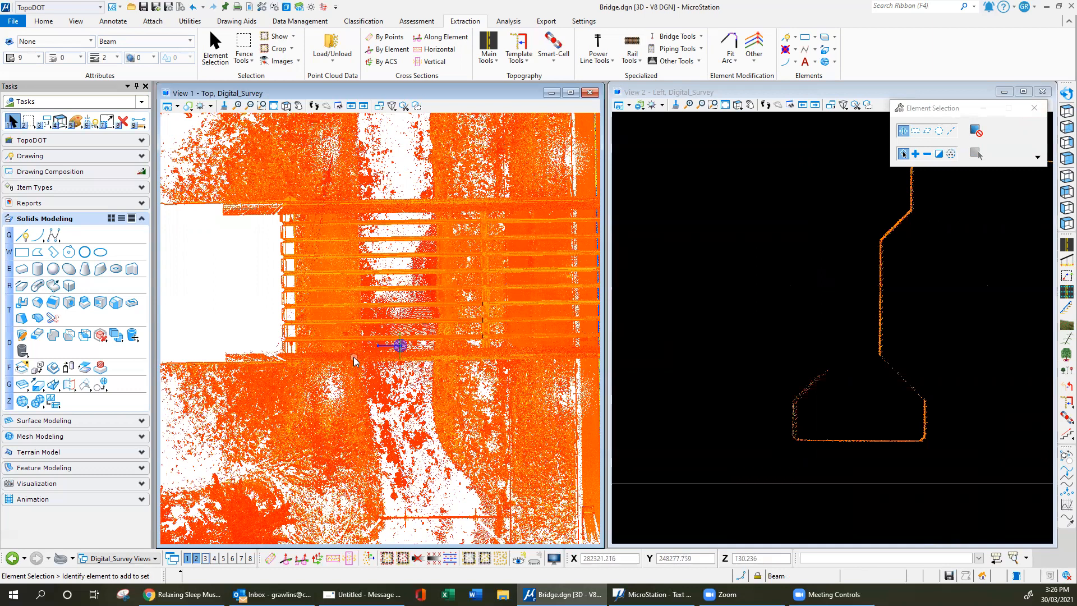
# - Start a SmartLine with Default as the active level
pyautogui.scroll(4, 306, 289)
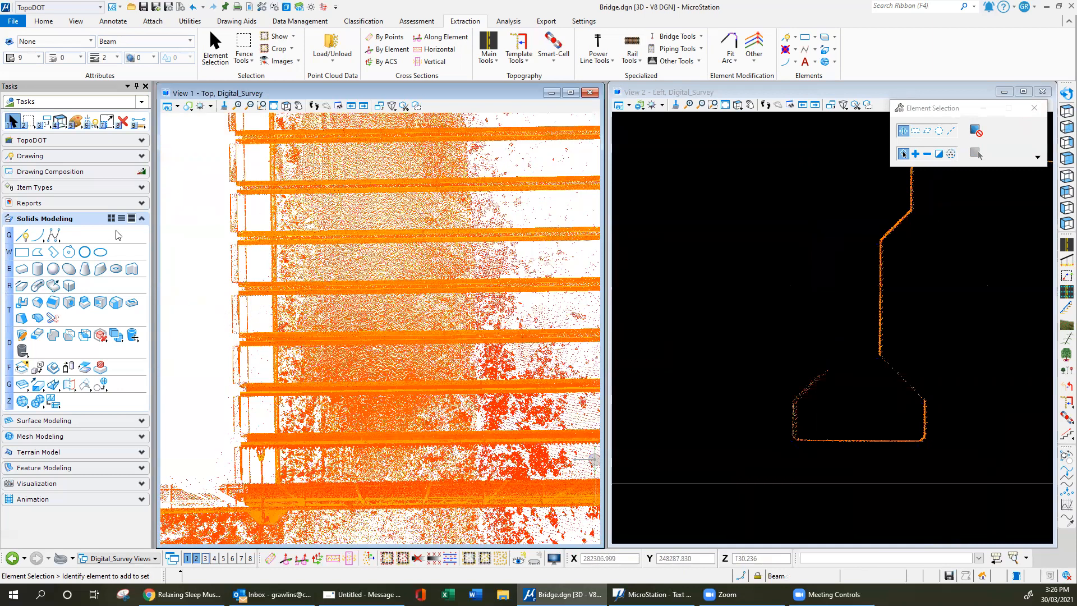
pyautogui.click(22, 235)
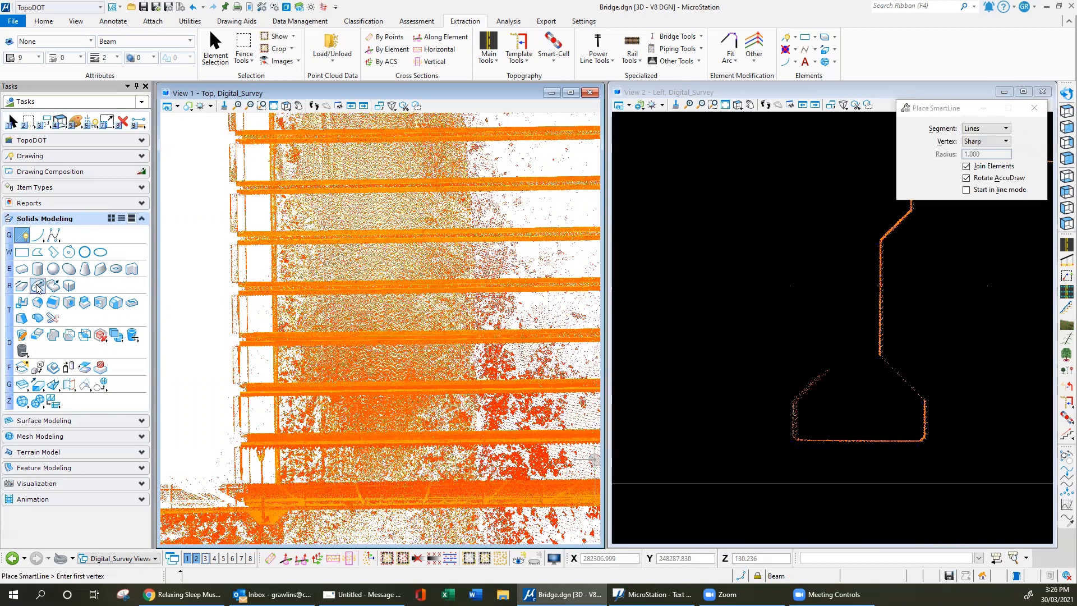
pyautogui.click(120, 42)
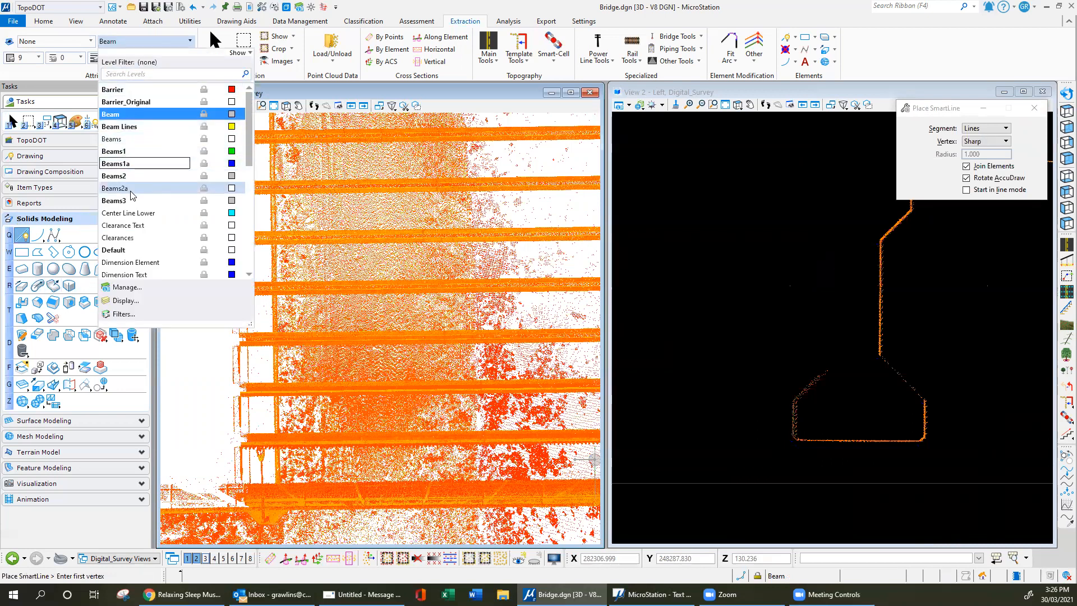
pyautogui.click(115, 250)
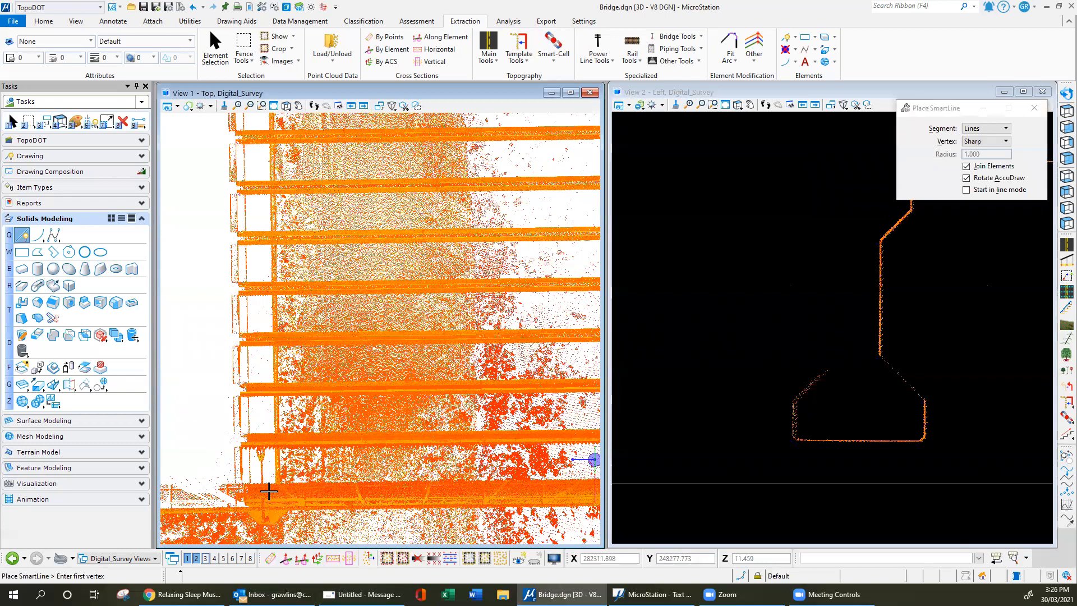
pyautogui.scroll(5, 249, 338)
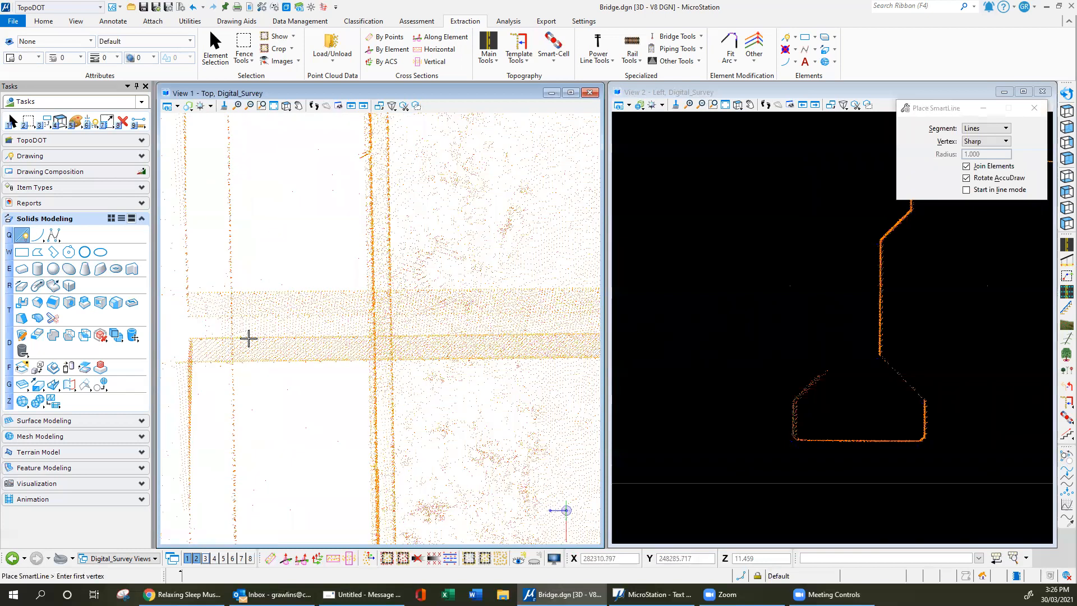
pyautogui.click(214, 326)
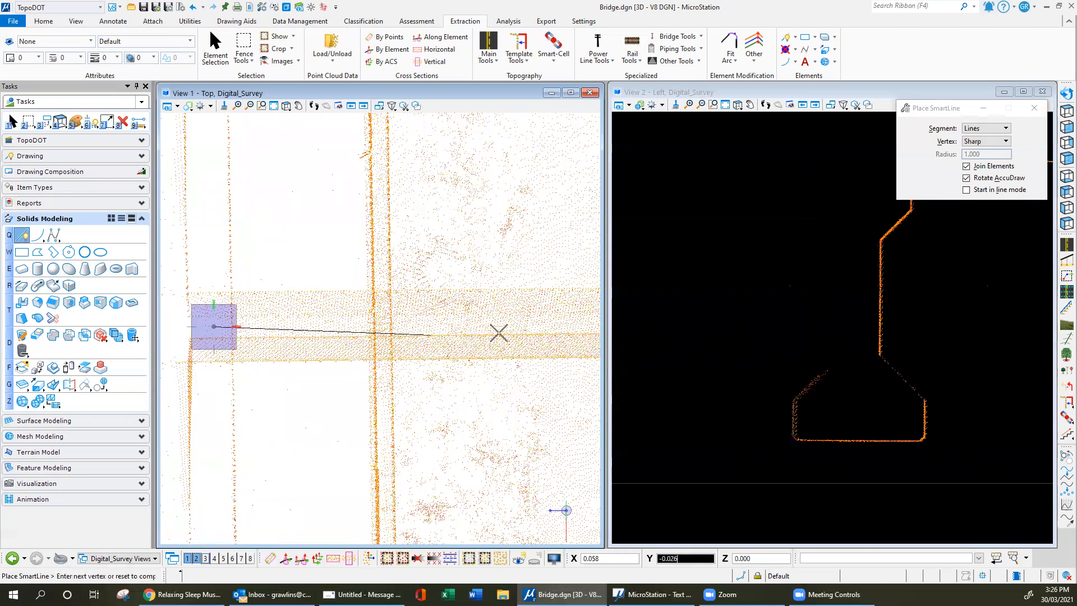
pyautogui.rightClick(534, 321)
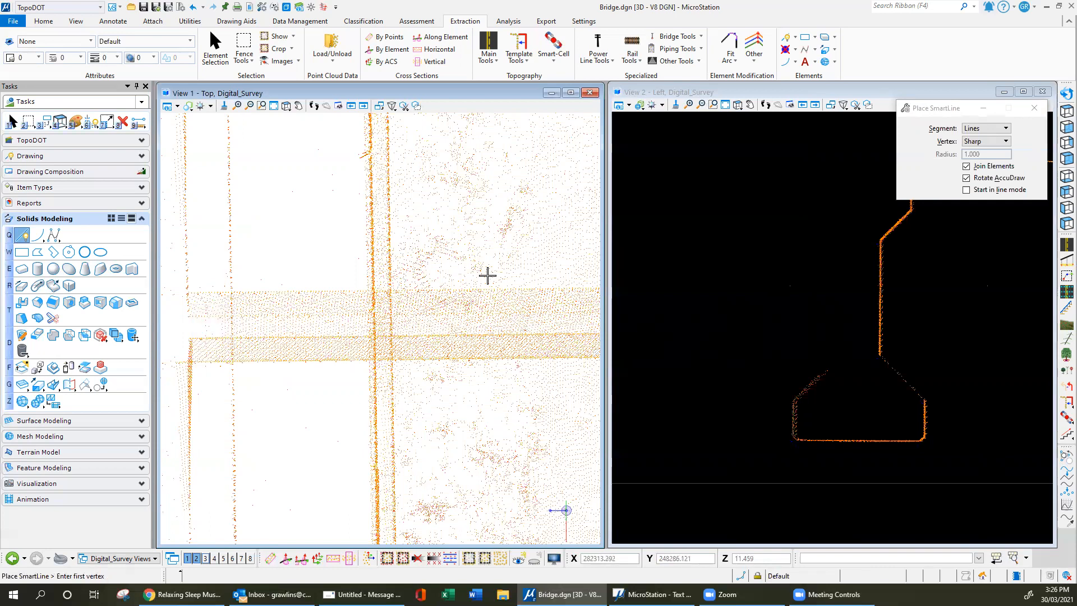
# - Change View 1's display style to Wireframe and return to placing the SmartLine
pyautogui.click(177, 108)
pyautogui.click(320, 153)
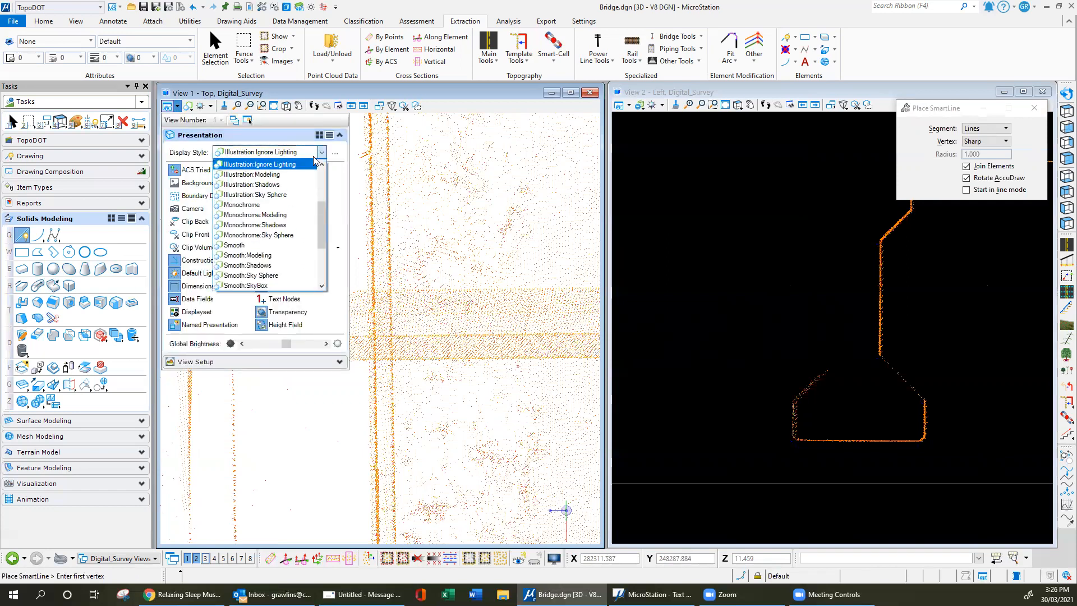
pyautogui.press('w')
pyautogui.press('Return')
pyautogui.click(492, 280)
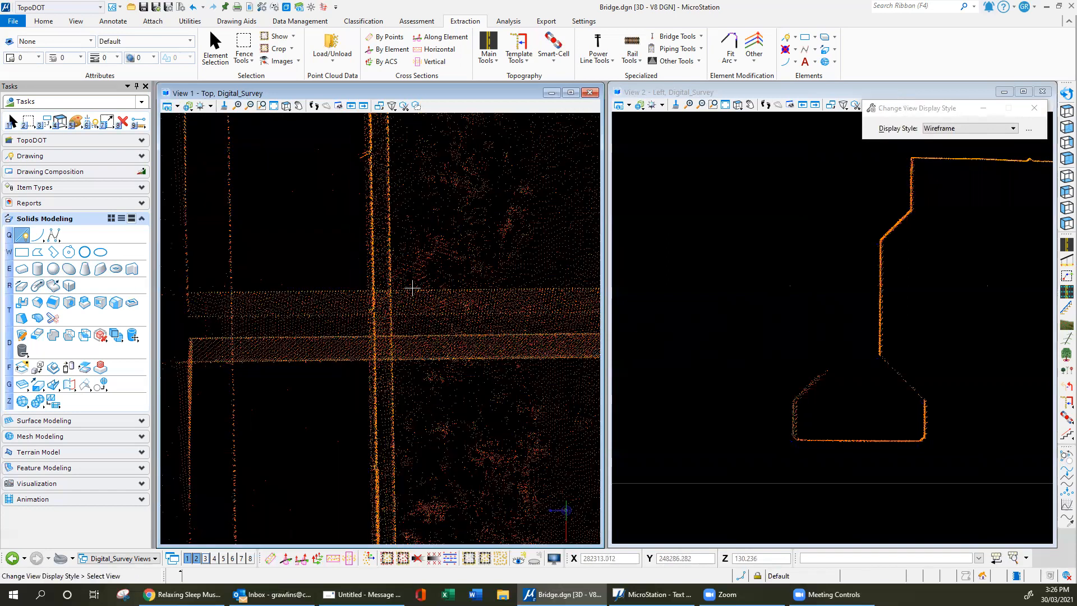
pyautogui.click(207, 314)
# - Place the SmartLine's first vertex on the scanned beam's end, midway between its two sides at the near abutment
pyautogui.scroll(3, 193, 317)
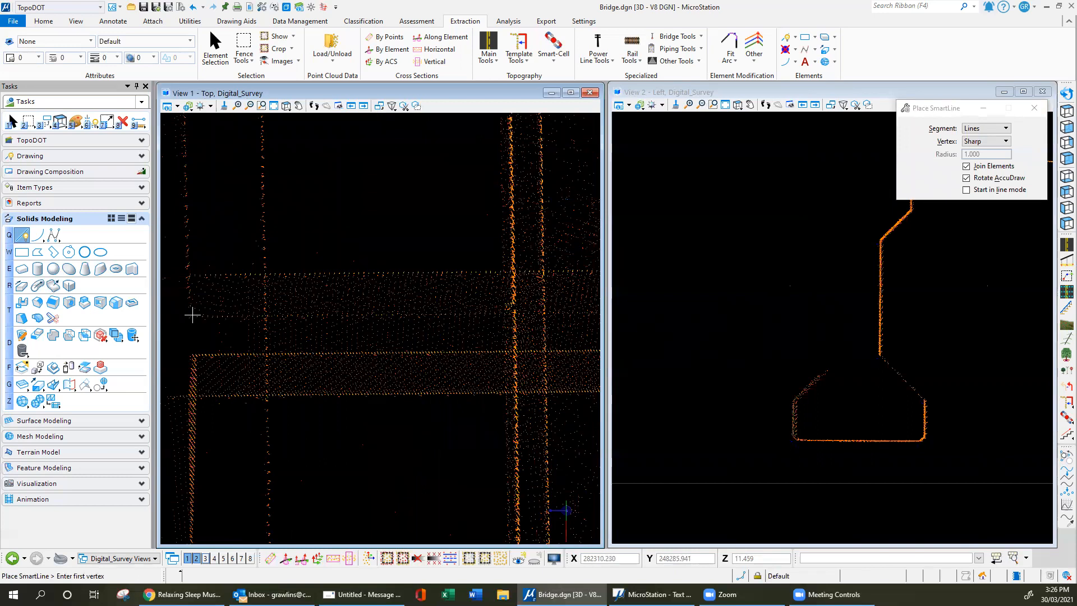
pyautogui.click(193, 317)
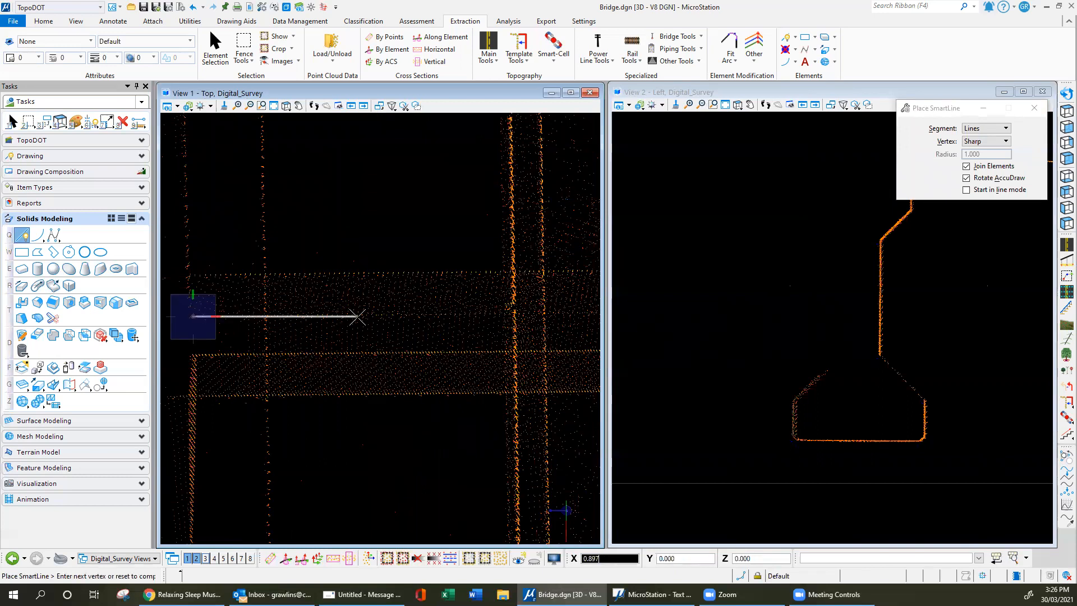
pyautogui.scroll(-2, 456, 314)
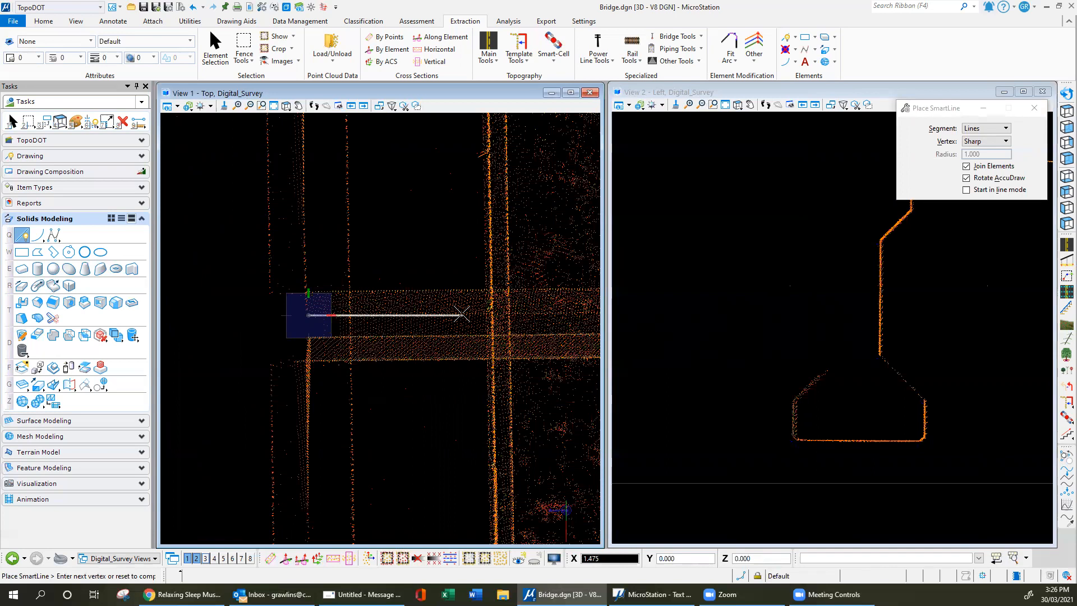
# - Turn off axis indexing in the AccuDraw coordinate settings
pyautogui.press('g')
pyautogui.press('s')
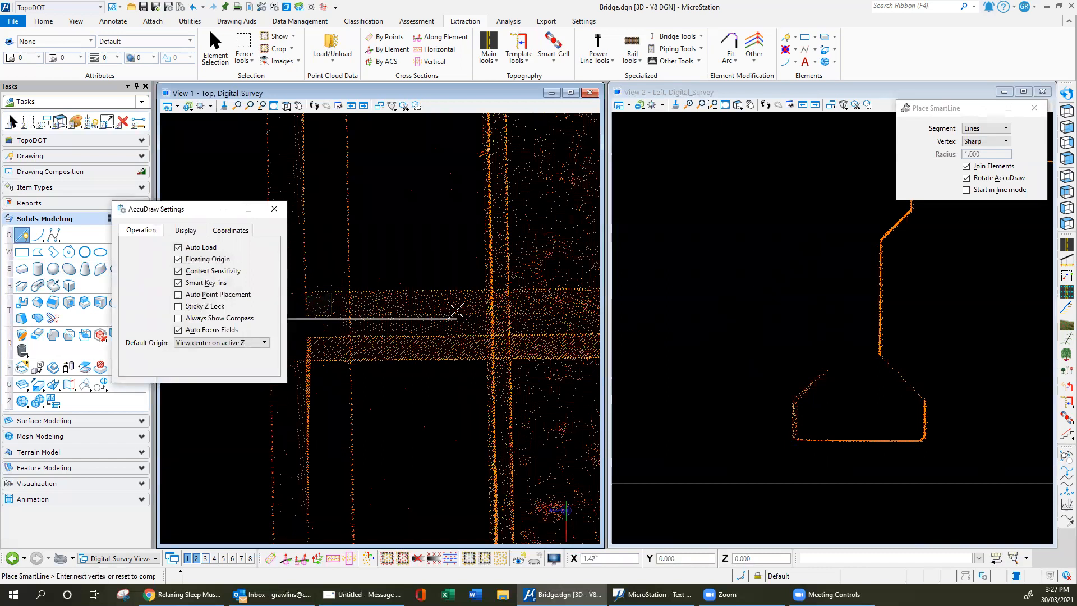
pyautogui.scroll(2, 460, 313)
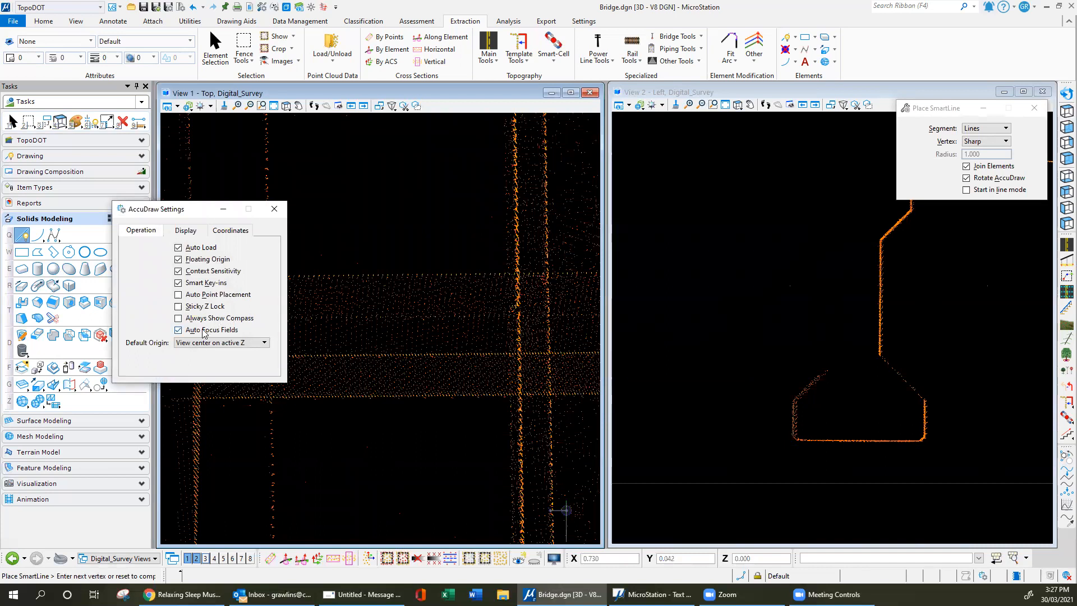
pyautogui.click(232, 231)
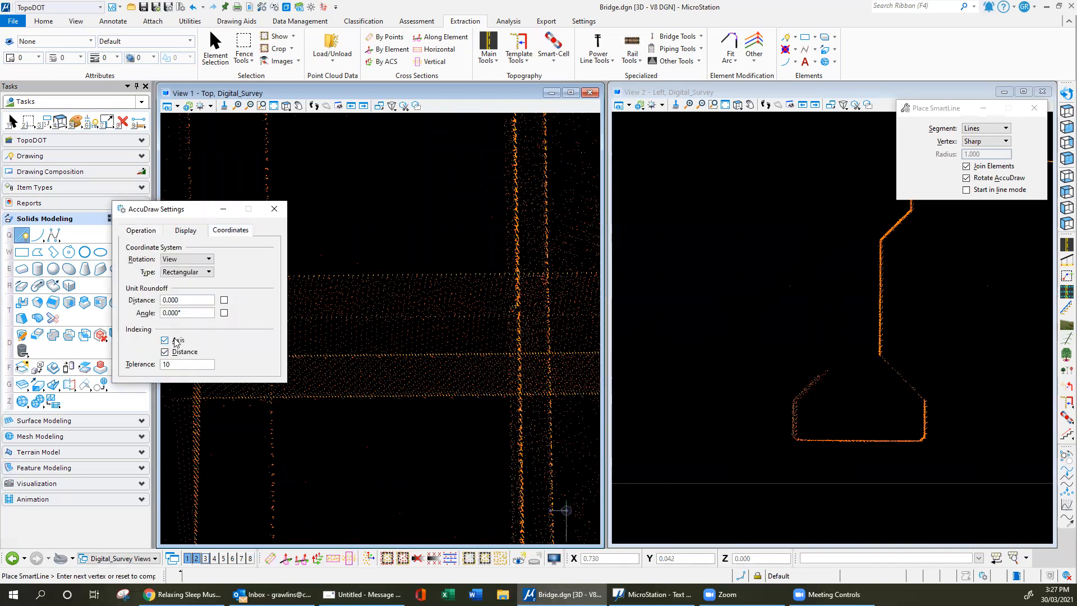
pyautogui.click(274, 209)
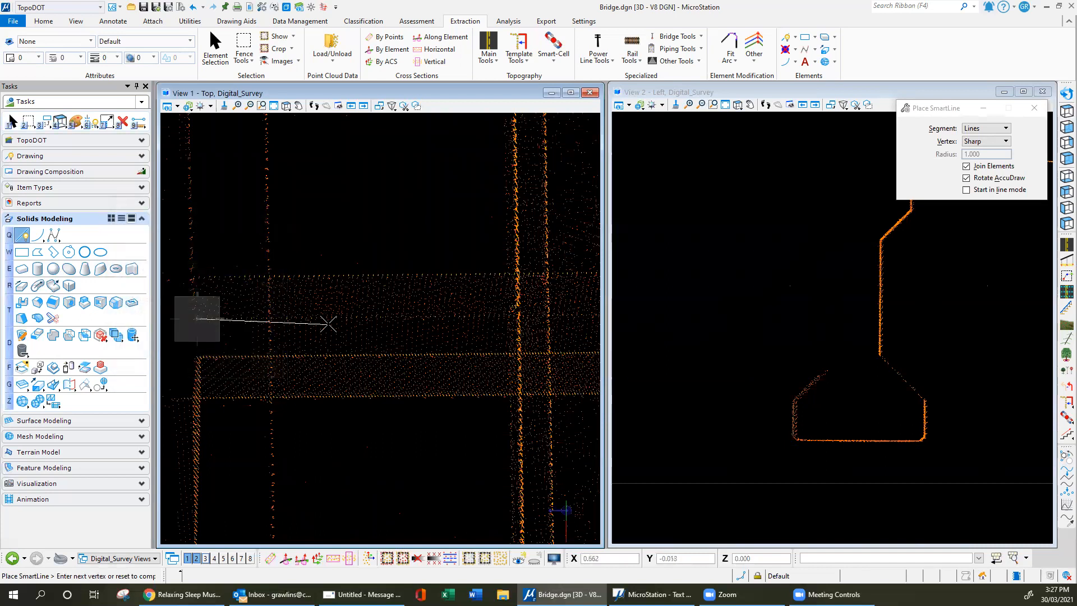
# - Place the SmartLine's second vertex on the beam centreline, a short distance in from the abutment end
pyautogui.scroll(-2, 513, 314)
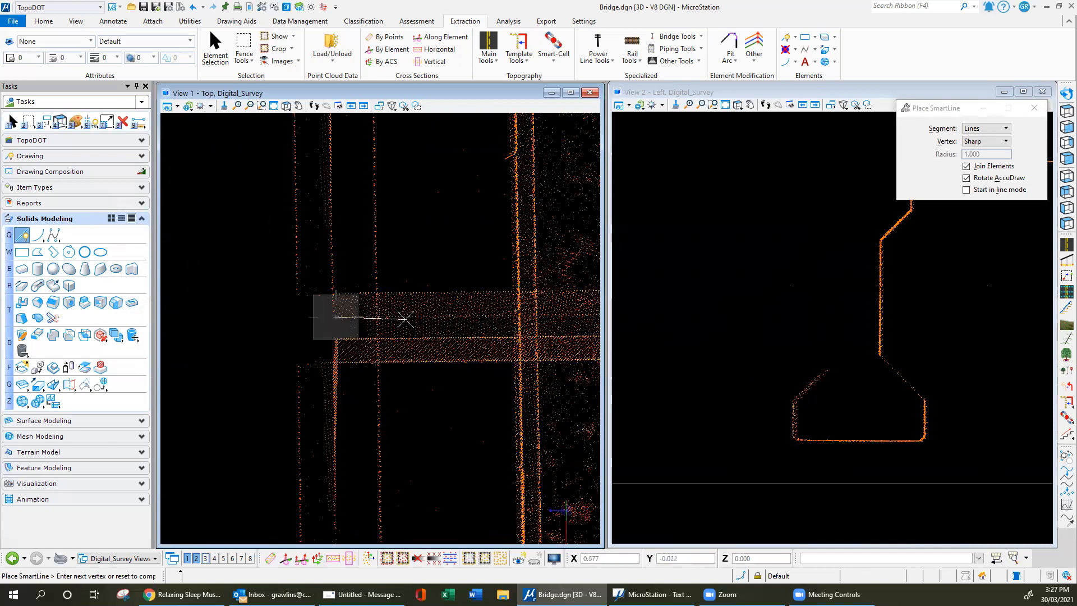
pyautogui.scroll(2, 398, 317)
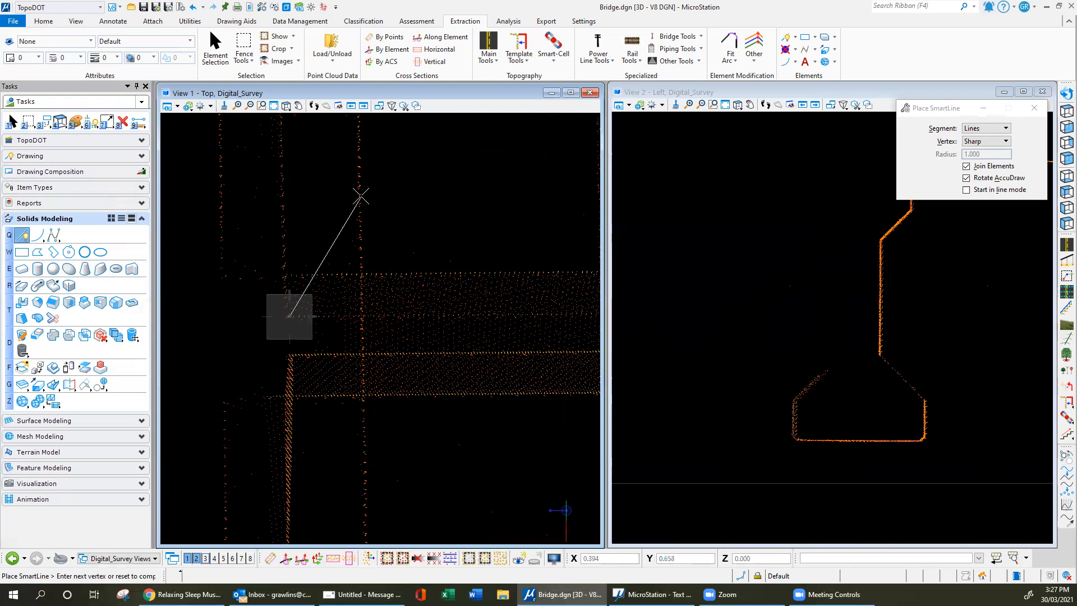
pyautogui.click(381, 314)
# - Continue the SmartLine along the beam centreline with vertices just before and just beyond the first pier
pyautogui.scroll(-5, 233, 338)
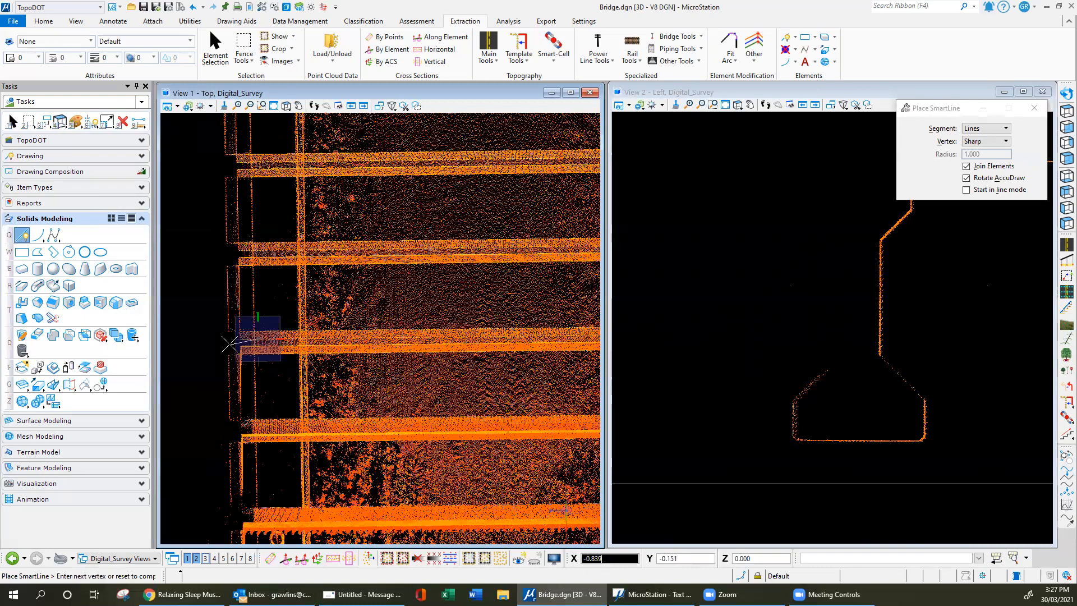
pyautogui.scroll(-2, 230, 344)
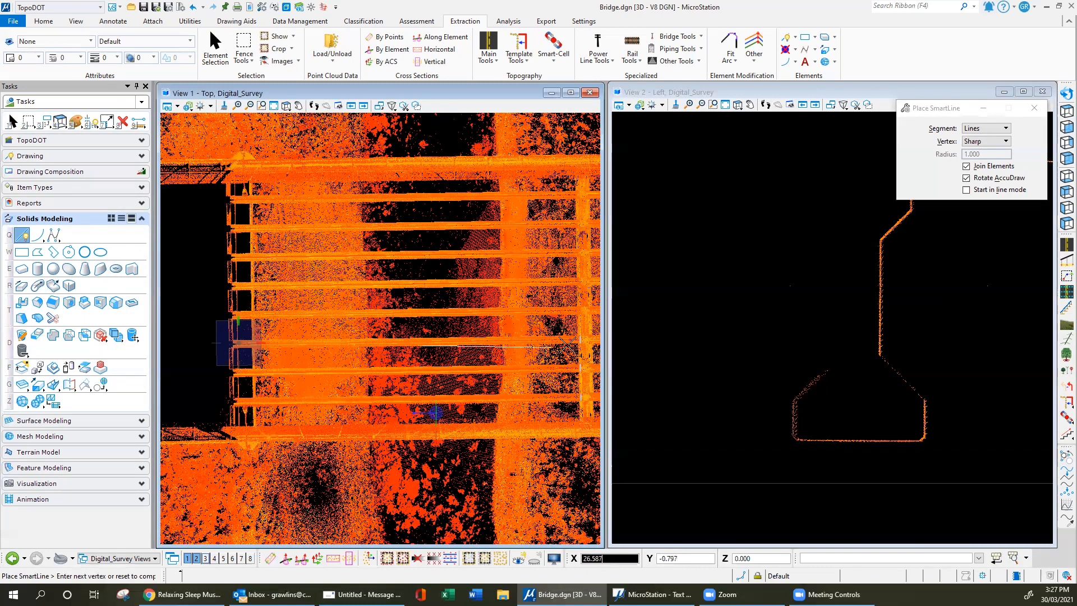
pyautogui.scroll(4, 583, 337)
pyautogui.scroll(4, 515, 349)
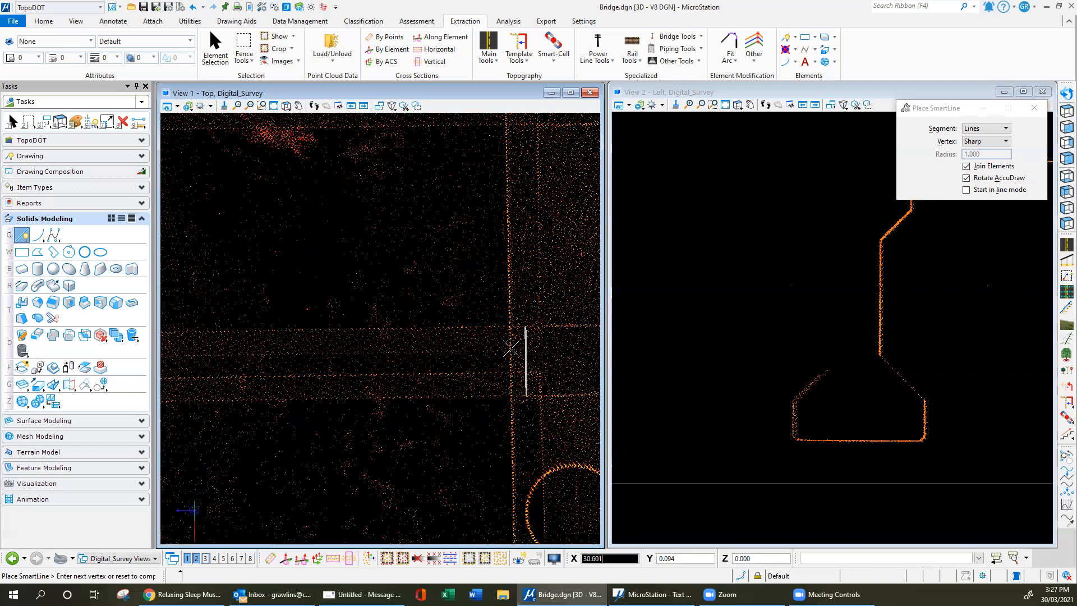
pyautogui.click(469, 352)
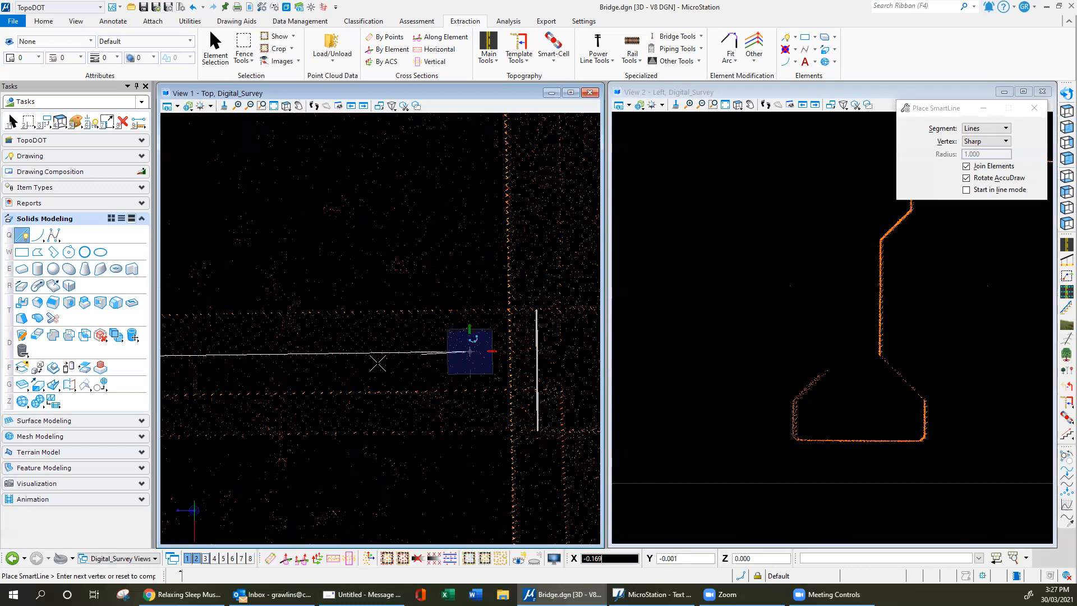
pyautogui.scroll(-3, 259, 375)
pyautogui.scroll(4, 431, 371)
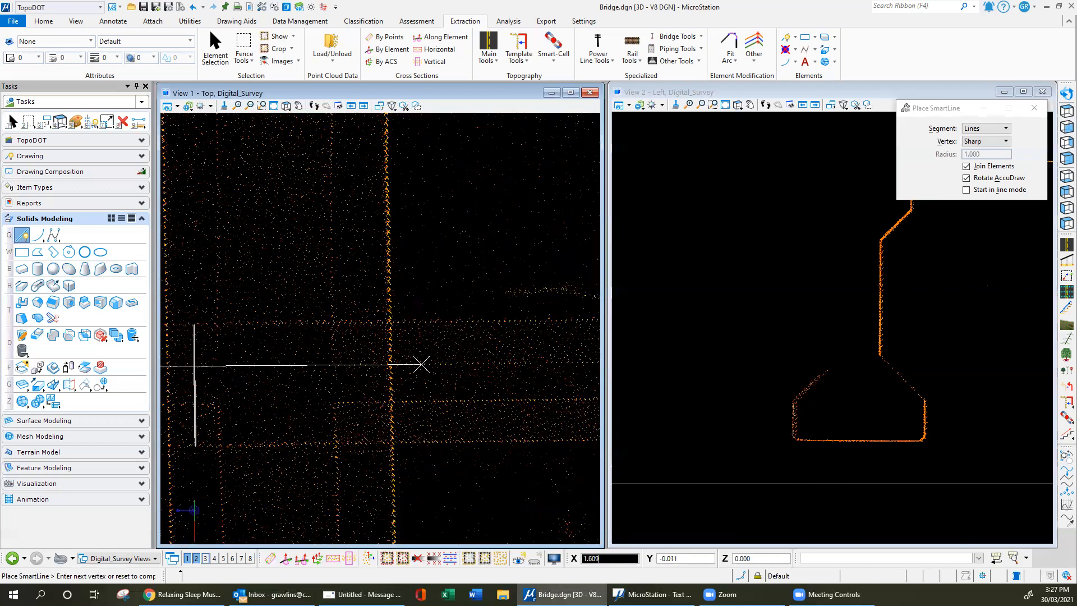
# - Continue the SmartLine along the next span with vertices on both sides of the second pier
pyautogui.scroll(-5, 355, 382)
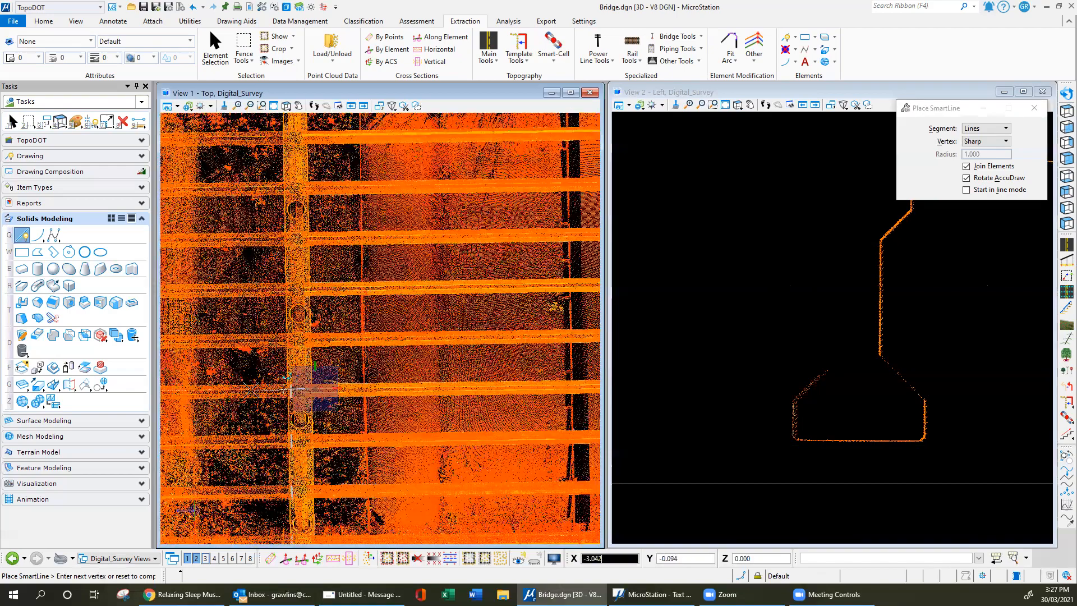
pyautogui.moveTo(524, 394); pyautogui.dragTo(462, 394, button='middle')
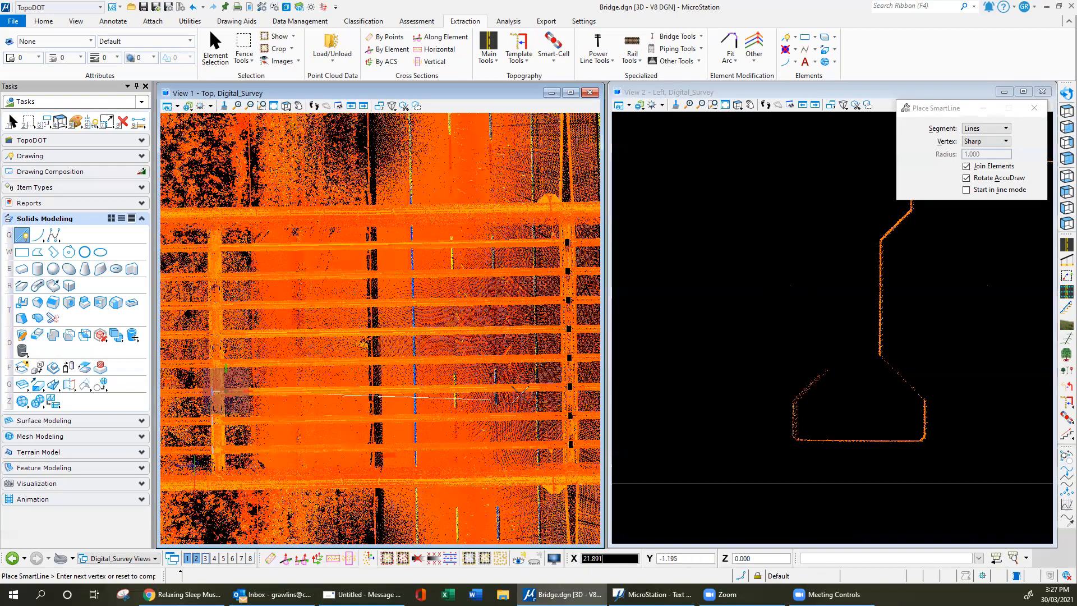
pyautogui.scroll(4, 582, 386)
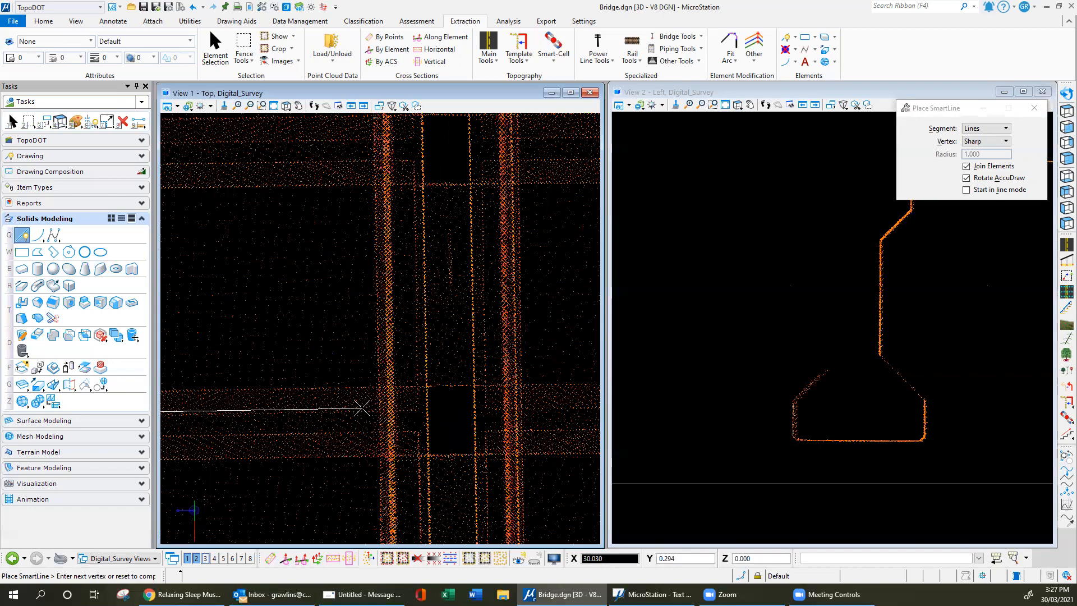
pyautogui.click(363, 411)
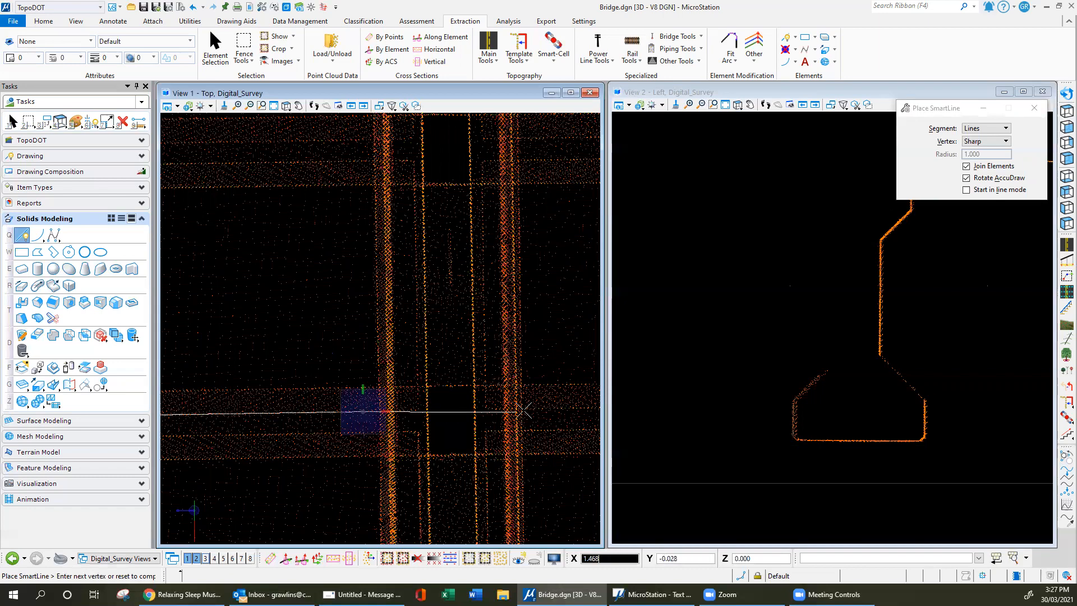
pyautogui.scroll(-5, 264, 368)
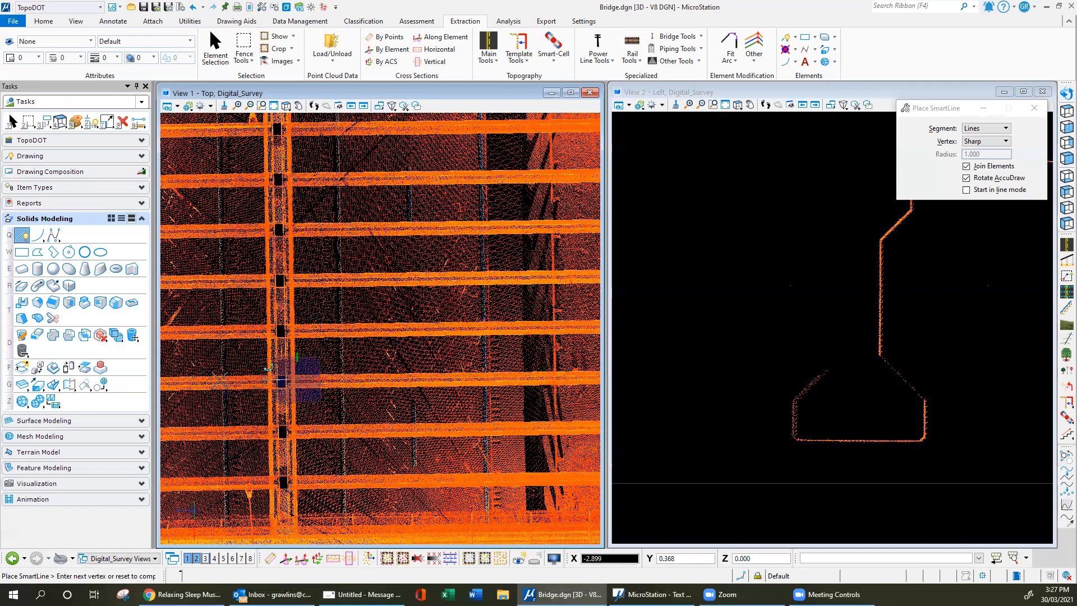
# - Extend the SmartLine across the following span with vertices just before and just beyond the third pier
pyautogui.scroll(3, 424, 387)
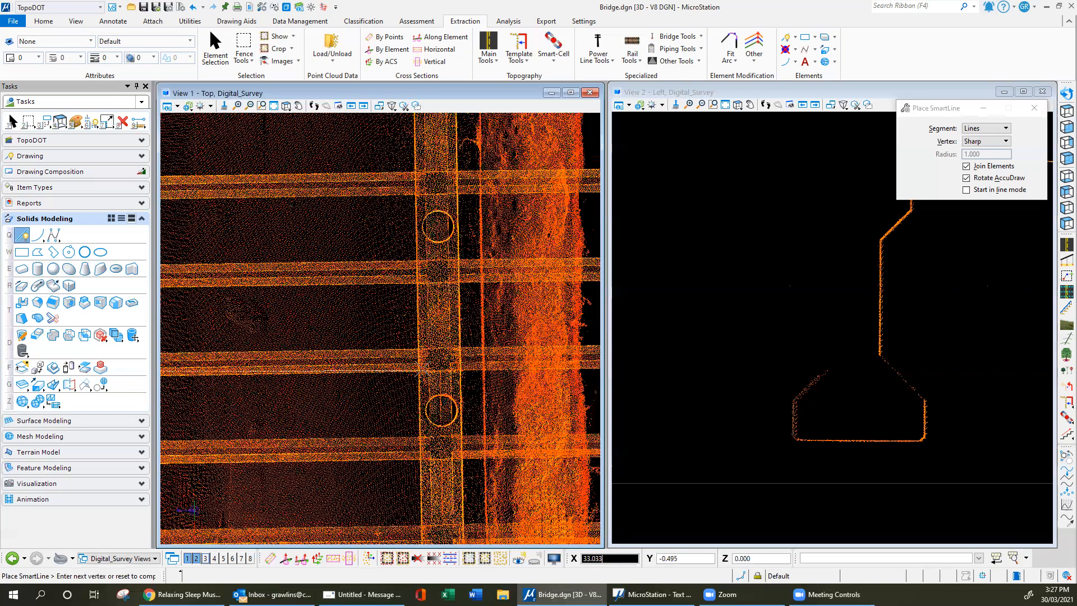
pyautogui.scroll(3, 408, 351)
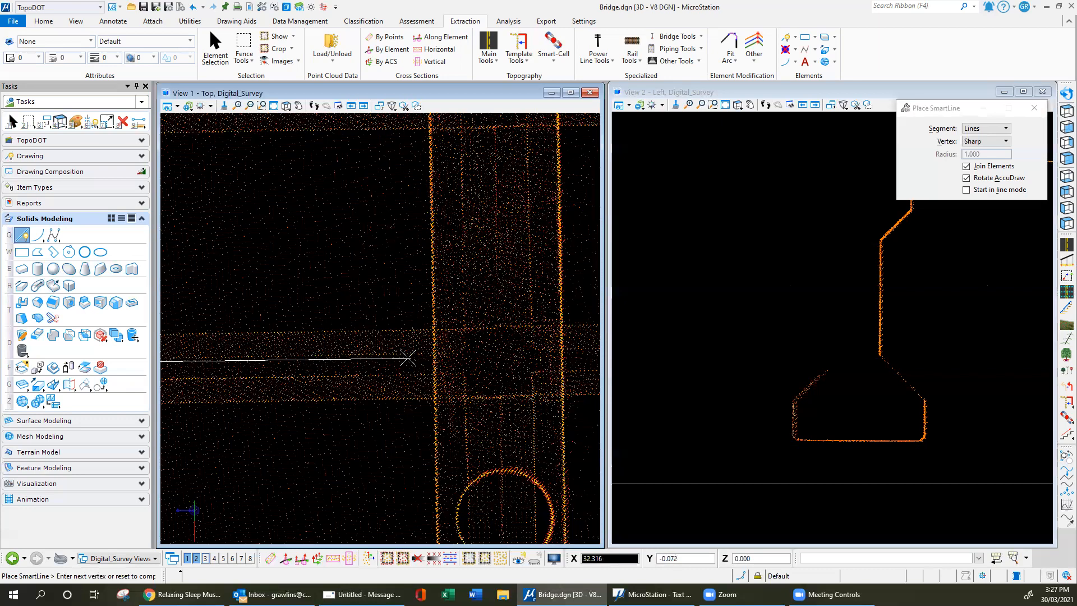
pyautogui.scroll(2, 449, 356)
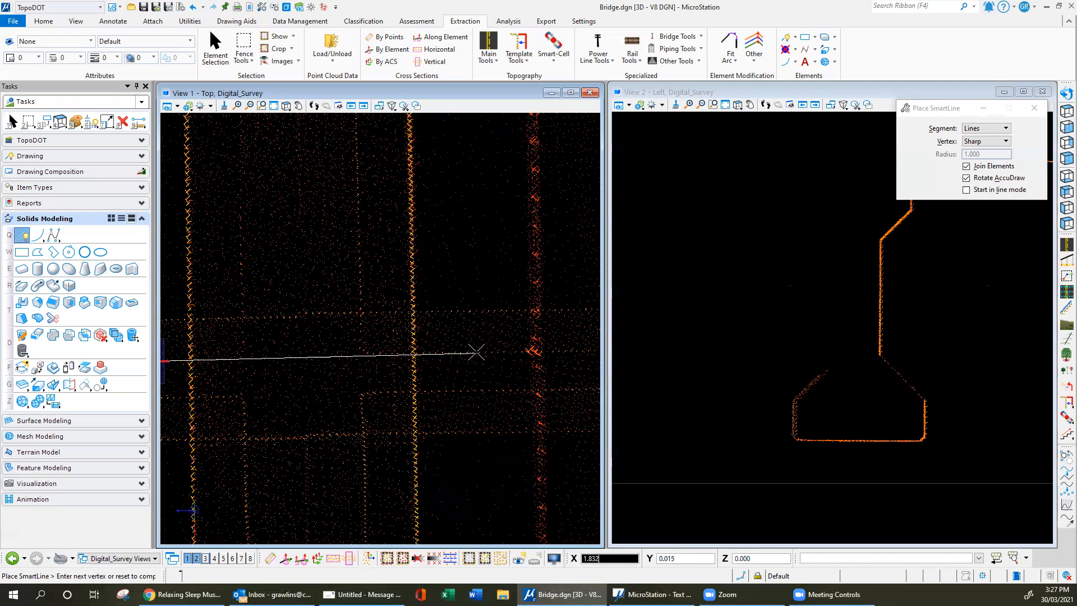
pyautogui.click(477, 353)
# - Place the SmartLine's last vertex on the beam centreline near the far abutment end and finish the line
pyautogui.scroll(-6, 320, 365)
pyautogui.scroll(-2, 243, 373)
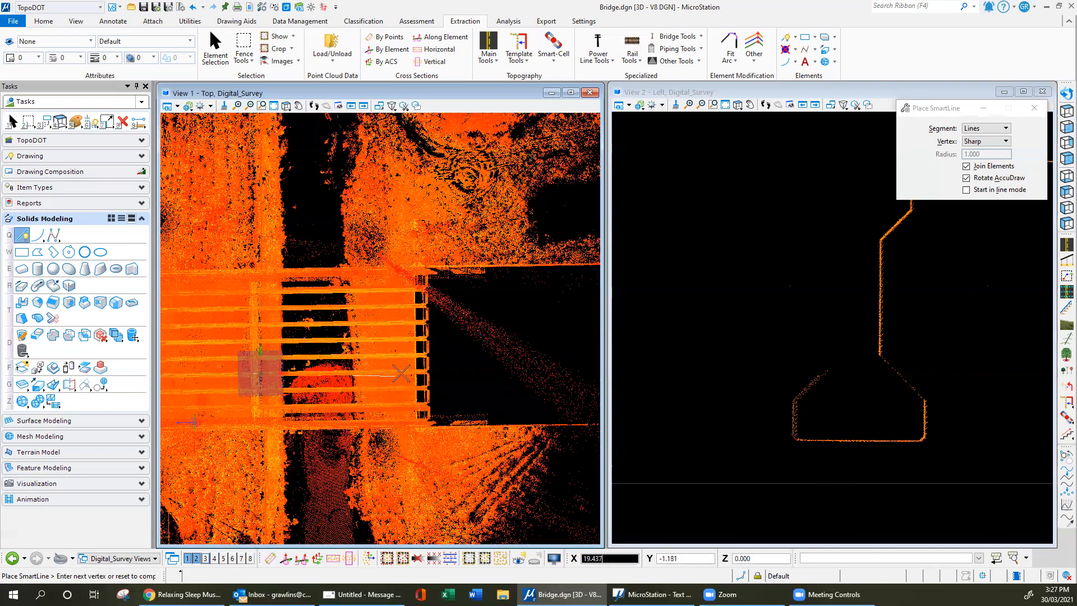
pyautogui.scroll(5, 416, 368)
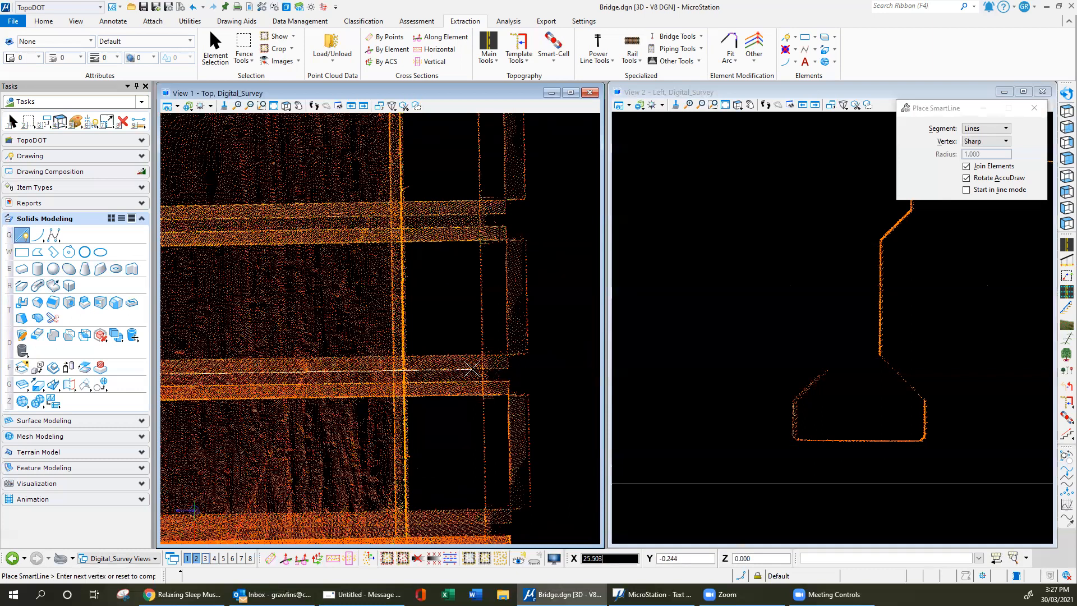
pyautogui.scroll(2, 472, 368)
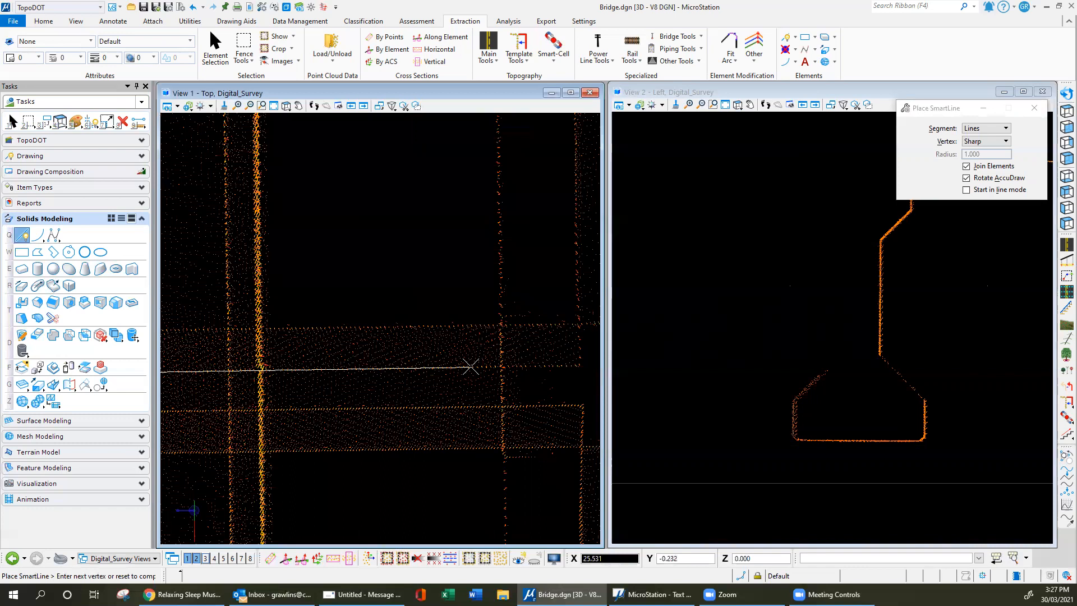
pyautogui.click(470, 368)
pyautogui.rightClick(470, 368)
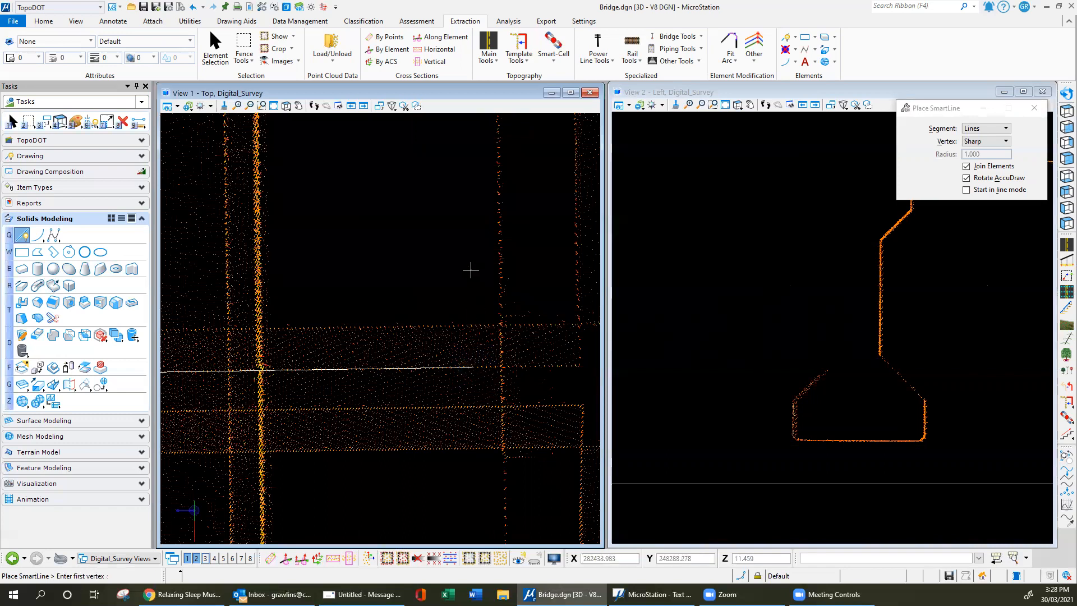
# - Review AccuDraw's coordinate system, unit roundoff and indexing settings without changing them
pyautogui.press('alt')
pyautogui.press('F11')
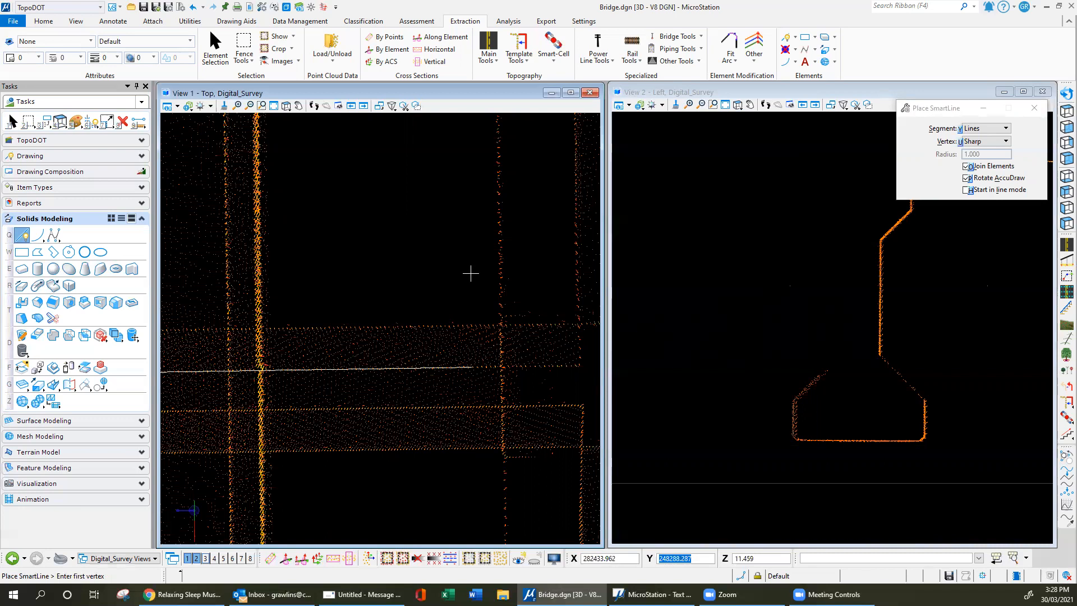
pyautogui.press('g')
pyautogui.press('s')
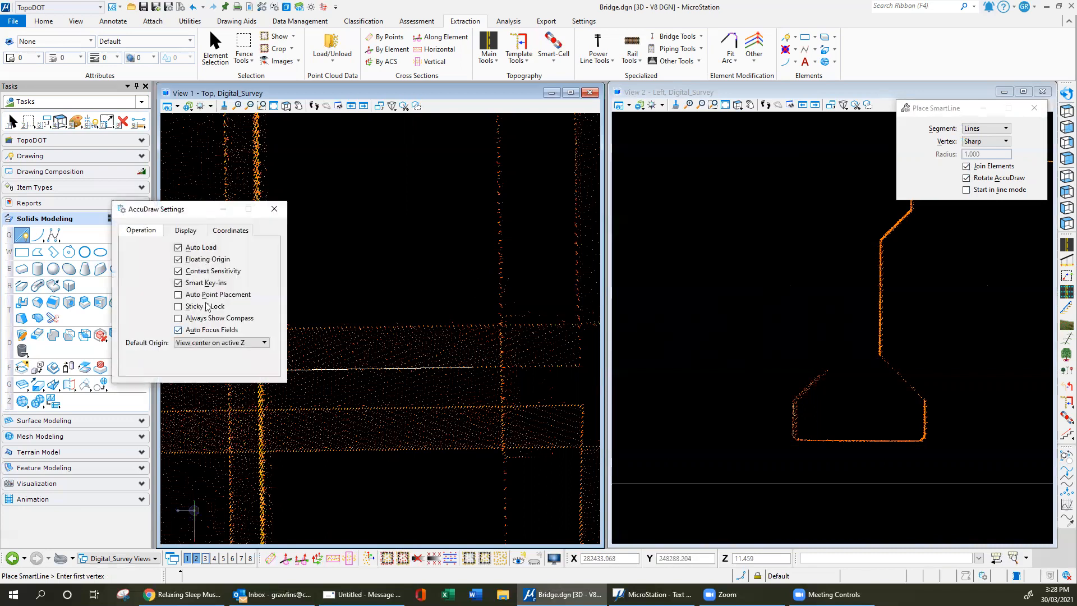
pyautogui.click(229, 231)
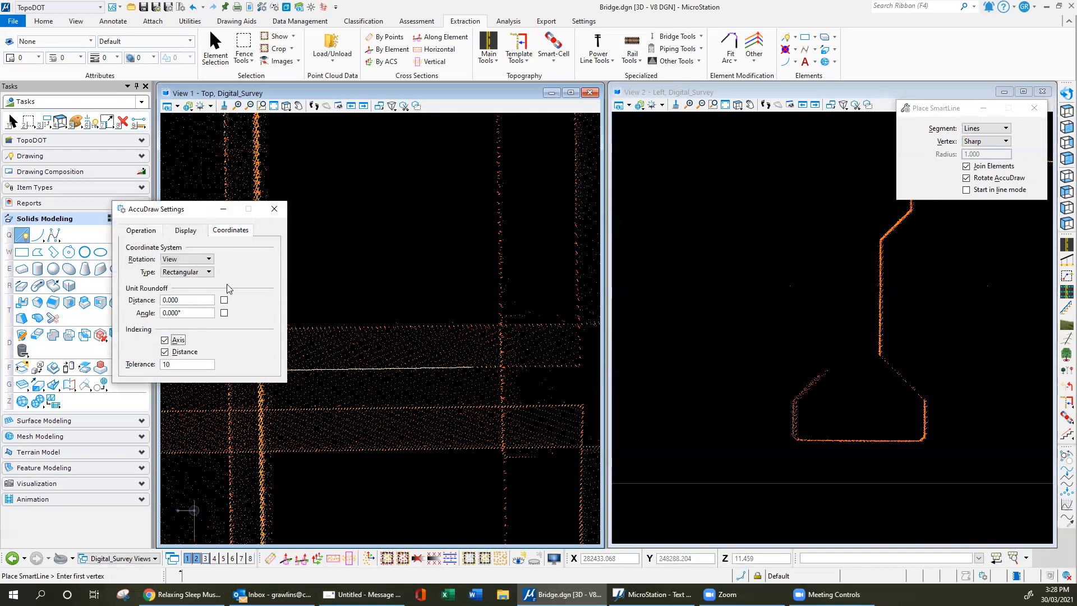
pyautogui.click(275, 209)
# - Move the SmartLine in Y by half the distance to the adjacent scanned edge, dividing the offset by 2 to give -0.107
pyautogui.scroll(3, 434, 394)
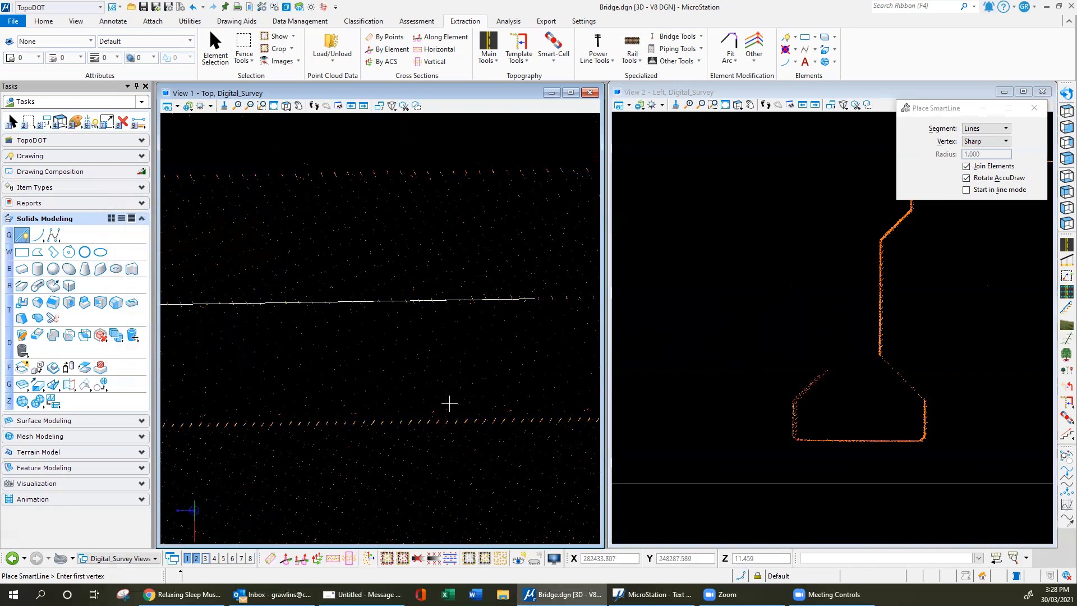
pyautogui.press('alt')
pyautogui.press('3')
pyautogui.click(533, 299)
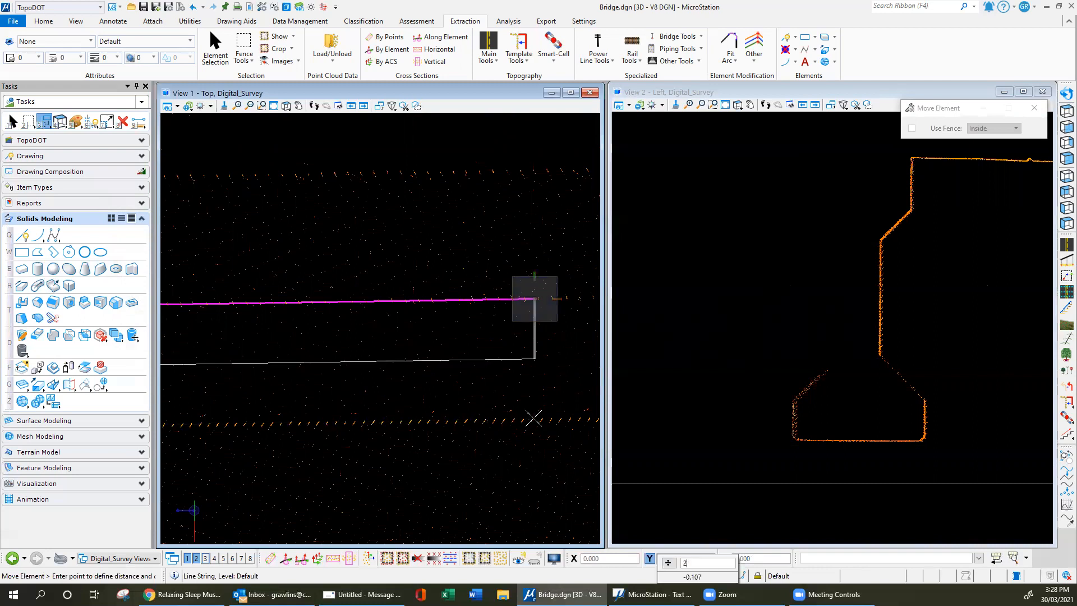
pyautogui.click(534, 359)
pyautogui.scroll(-5, 558, 280)
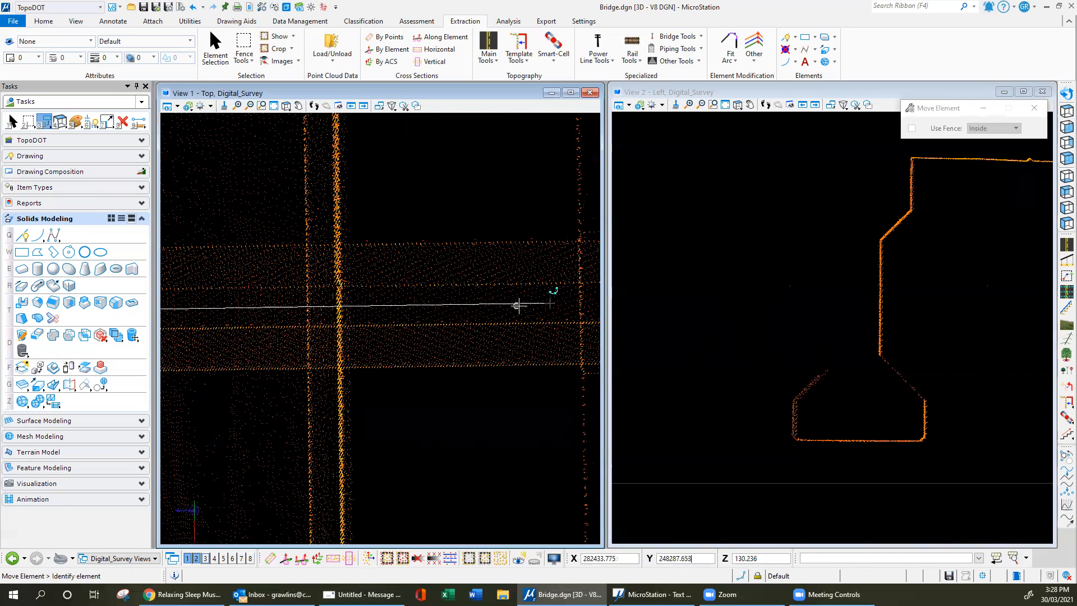
pyautogui.scroll(-3, 397, 329)
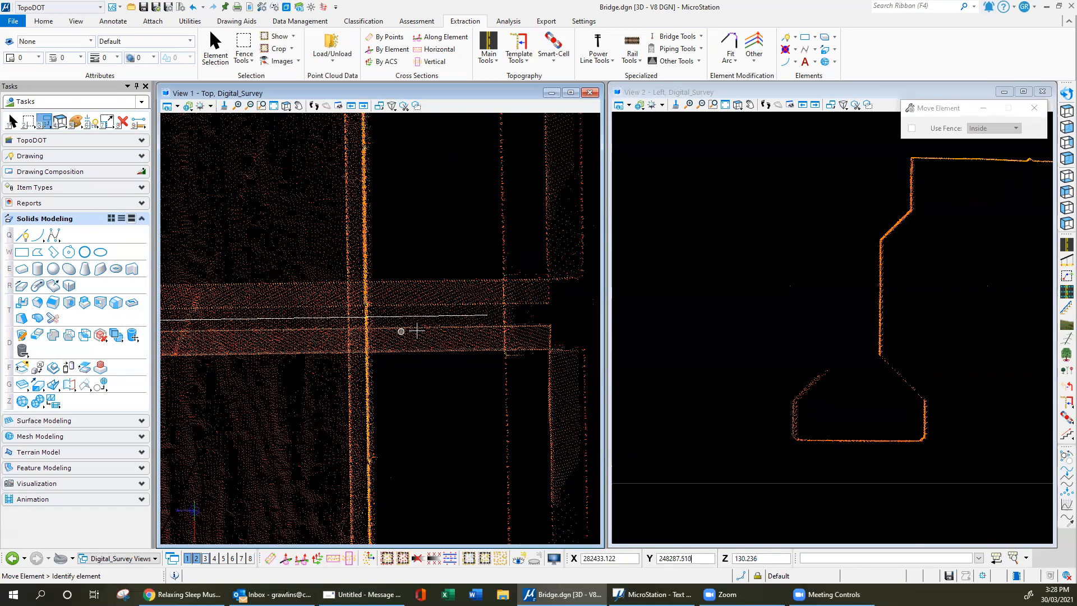
pyautogui.press('Escape')
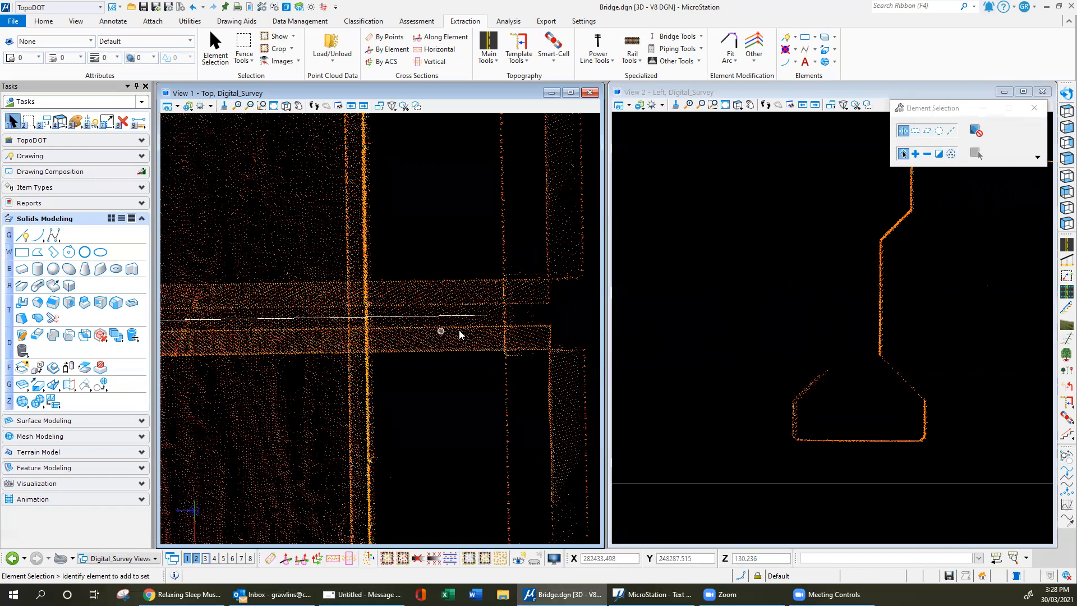
# - Select the moved SmartLine at the opposite abutment end and start Drape to Data on it
pyautogui.scroll(-3, 564, 343)
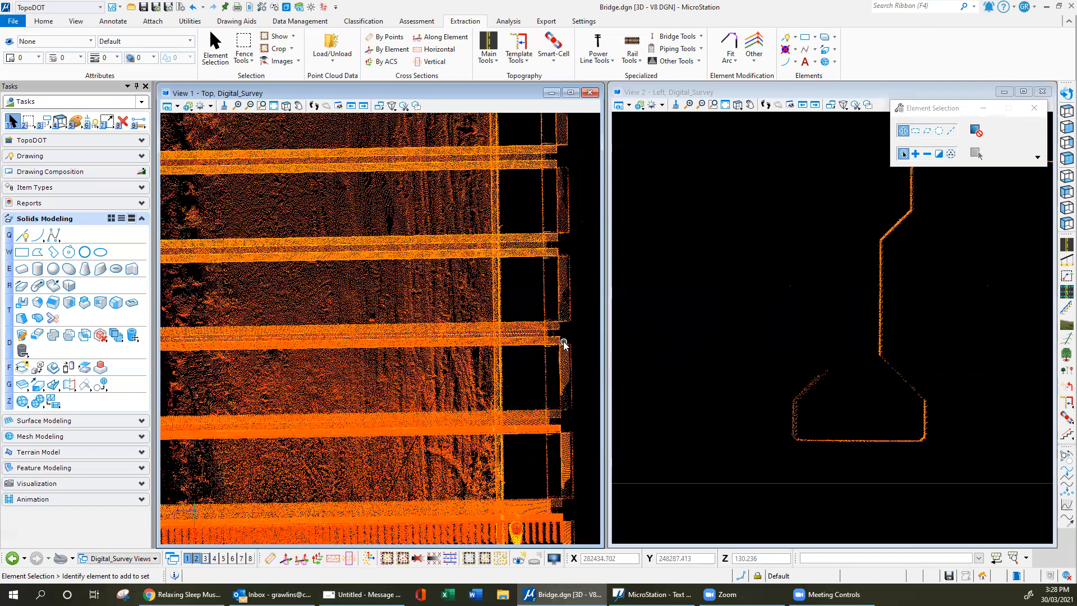
pyautogui.scroll(-5, 565, 343)
pyautogui.scroll(-4, 566, 343)
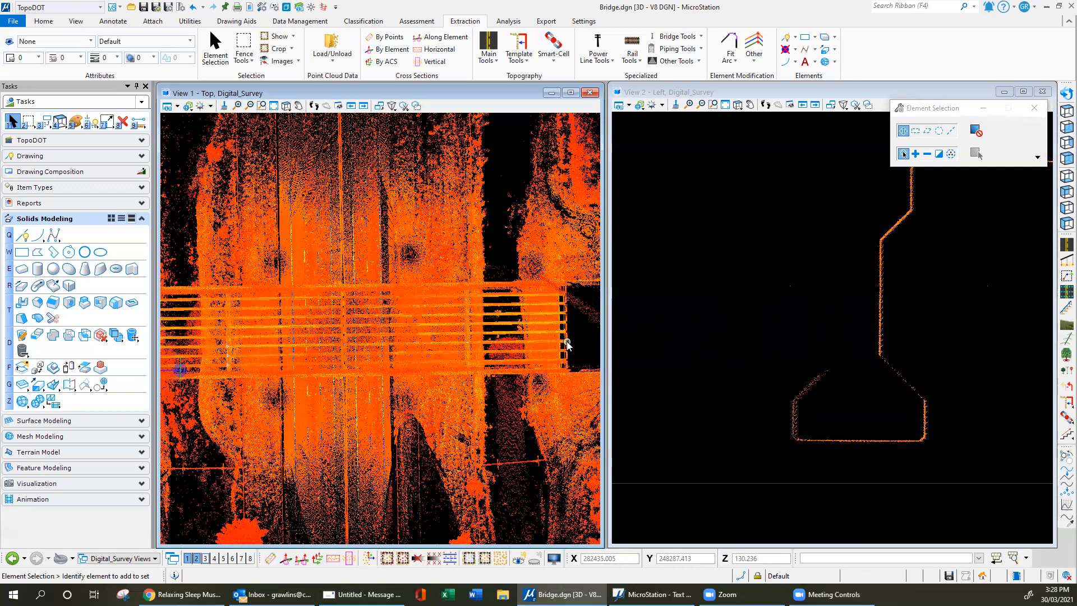
pyautogui.scroll(10, 317, 348)
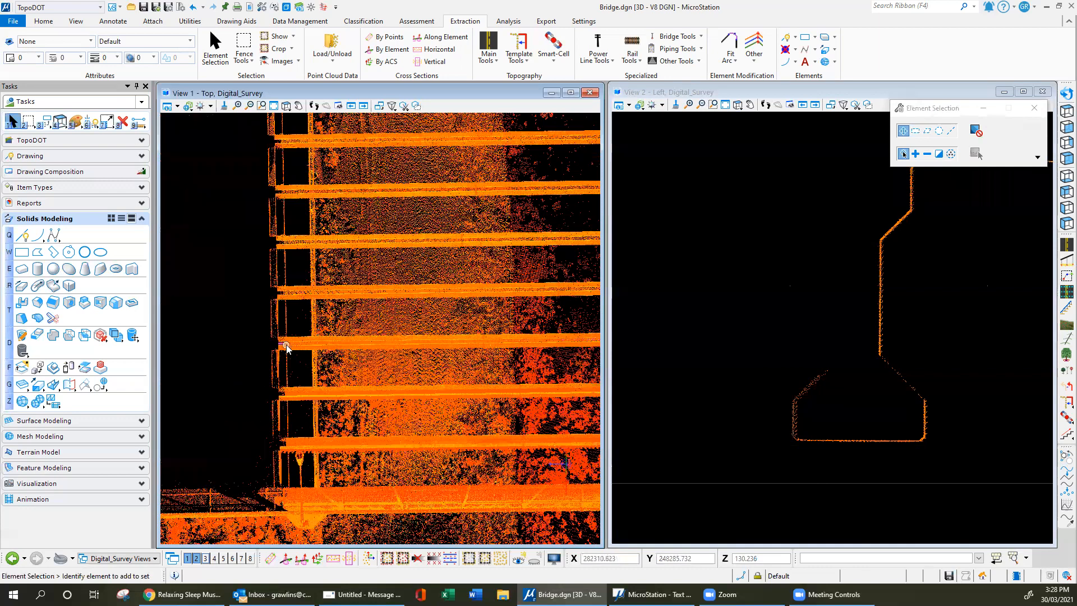
pyautogui.click(275, 342)
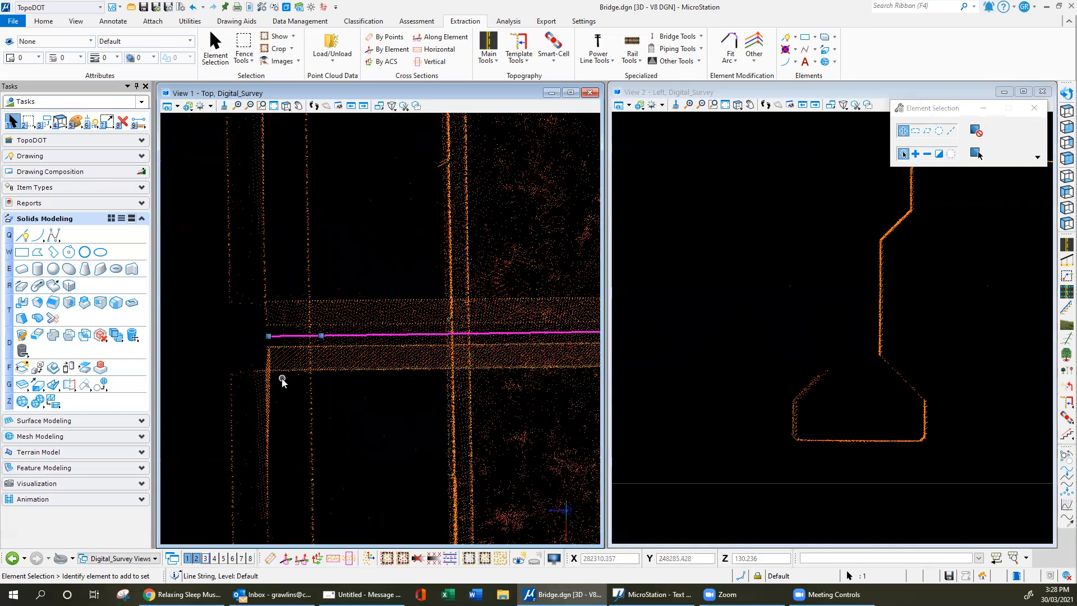
pyautogui.click(1066, 259)
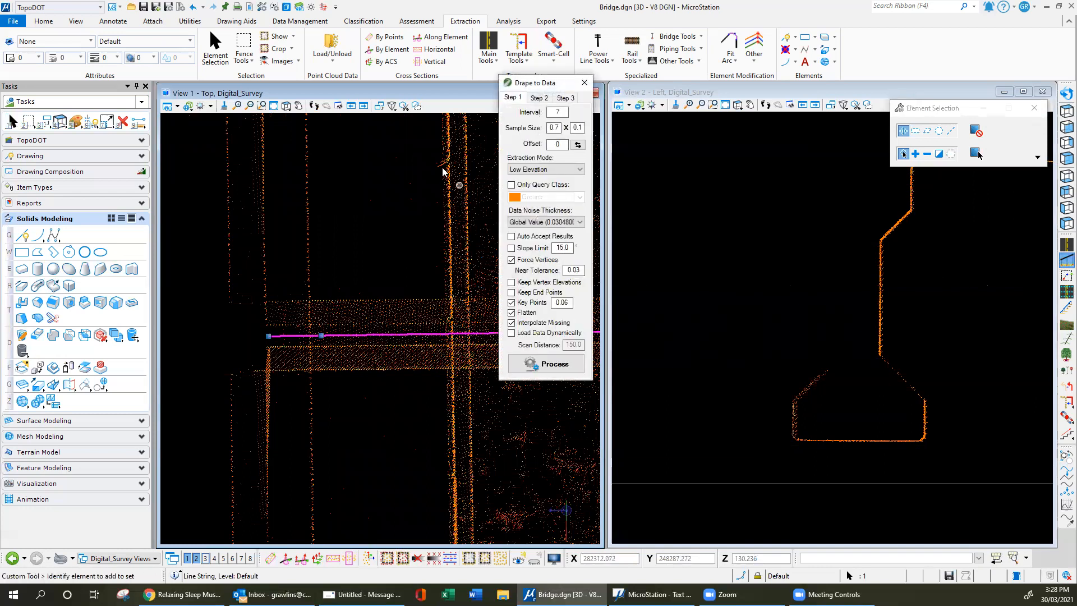
# - Reduce the drape sample size to 0.15 x 0.1 so the sample box stays between the beam edges
pyautogui.click(554, 129)
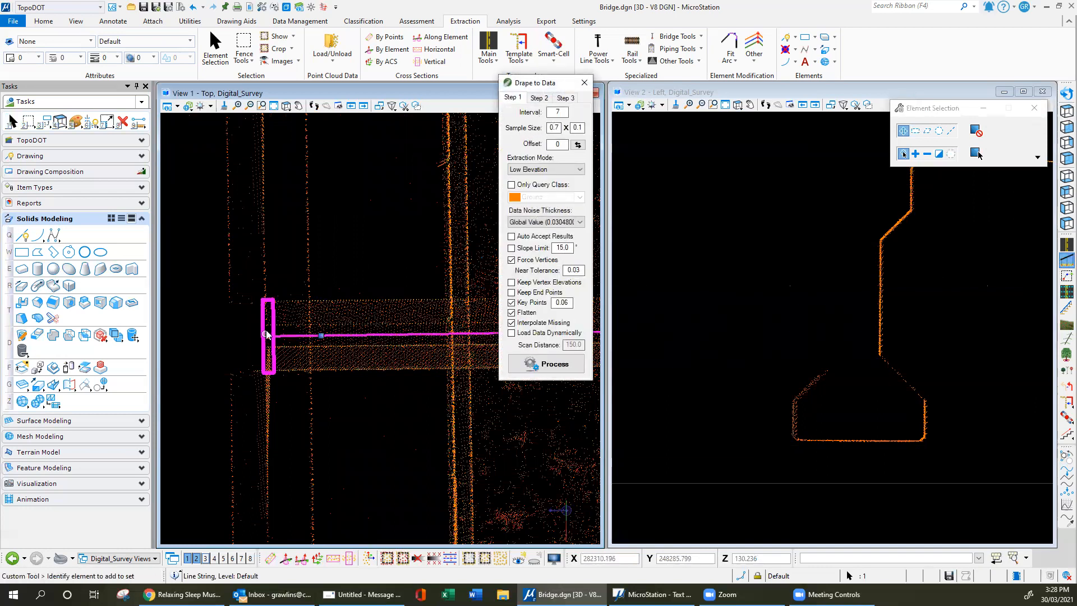
pyautogui.scroll(2, 268, 331)
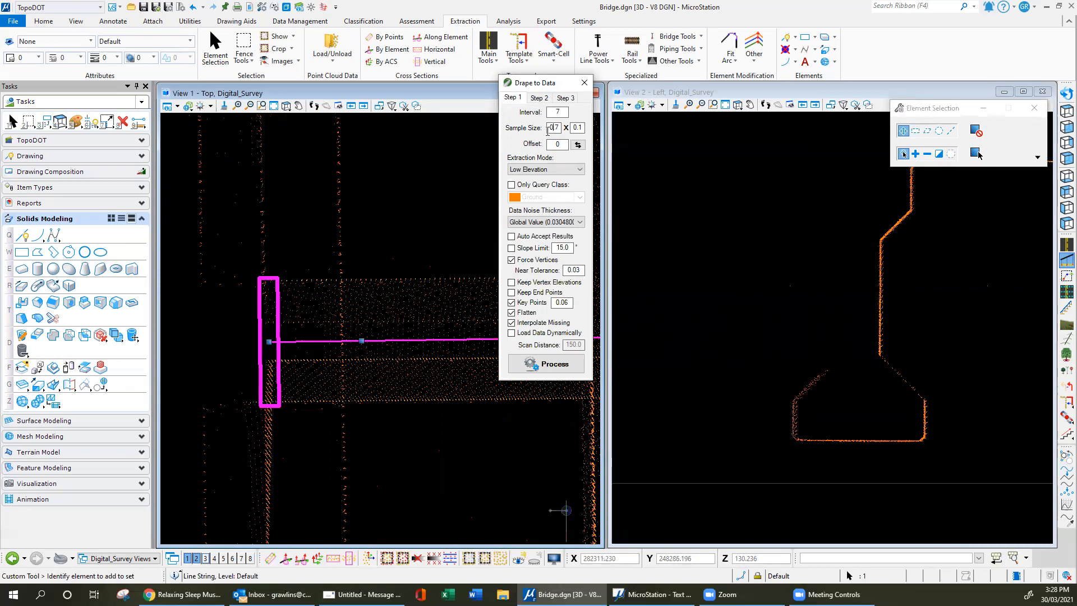
pyautogui.write('0.3')
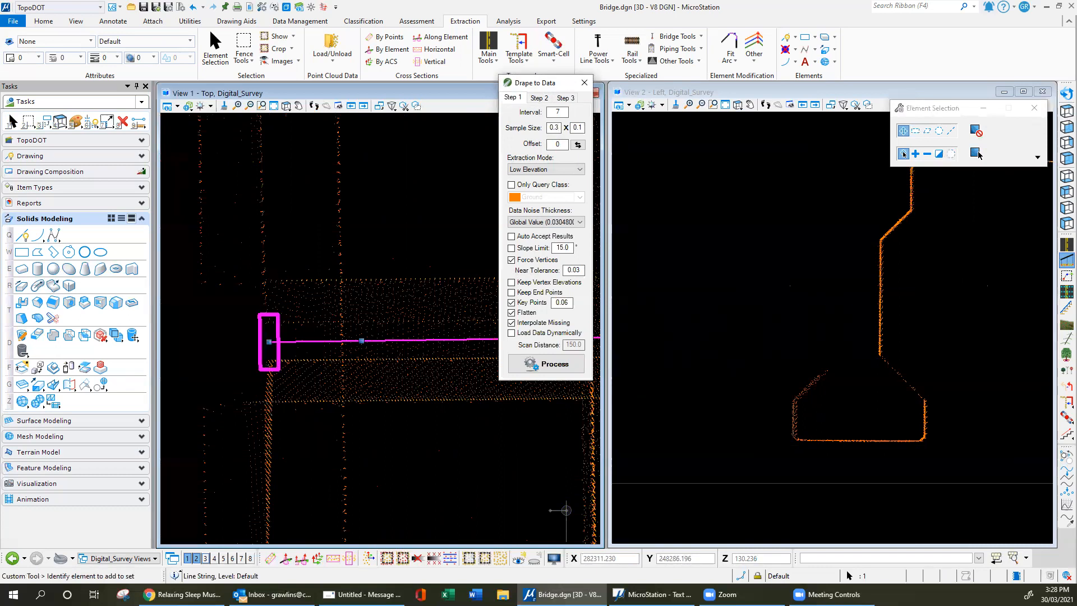
pyautogui.press('BackSpace')
pyautogui.write('15')
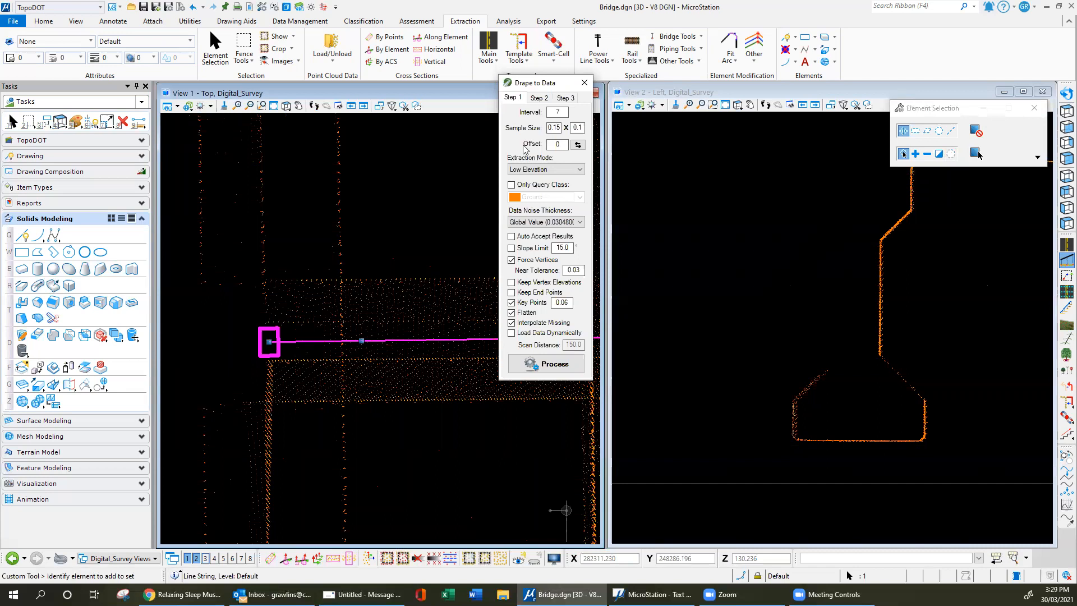
pyautogui.scroll(4, 275, 337)
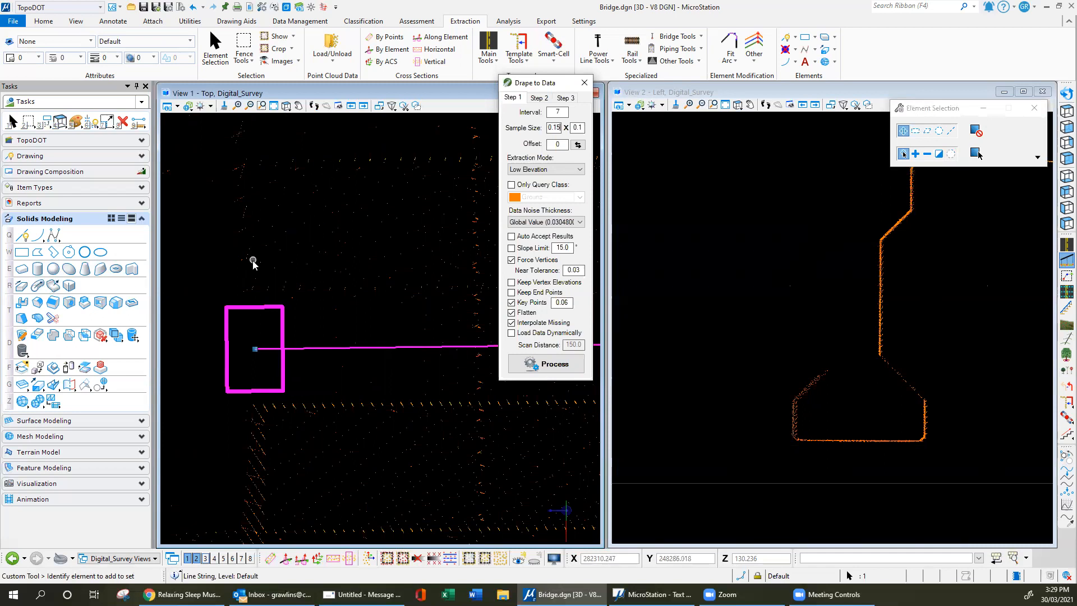
pyautogui.scroll(-3, 253, 263)
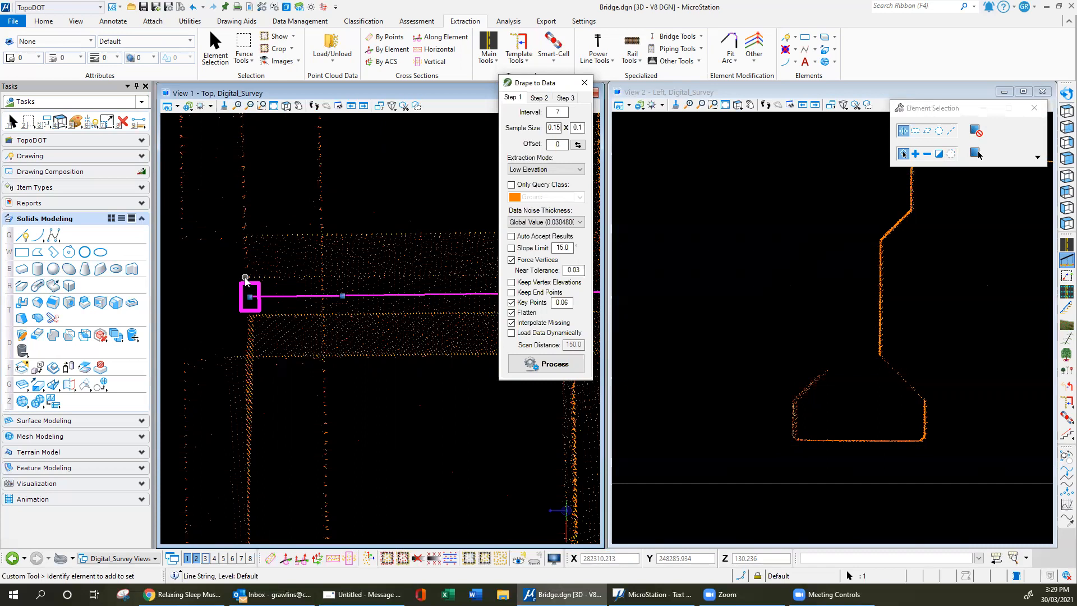
pyautogui.scroll(2, 240, 295)
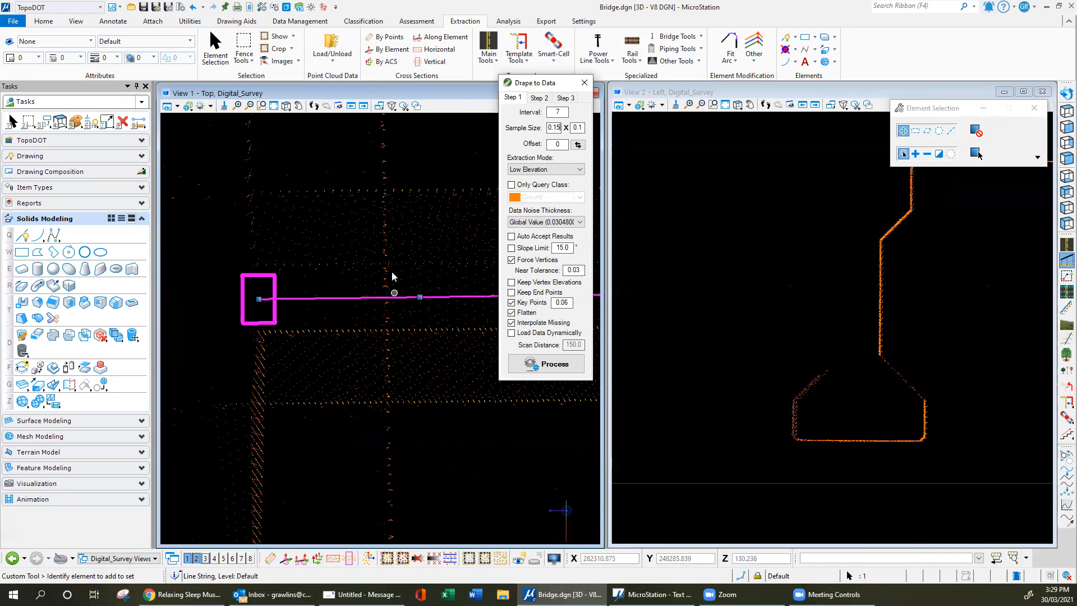
# - Process the SmartLine drape with an interval of 7 and the Low Elevation extraction mode
pyautogui.doubleClick(561, 114)
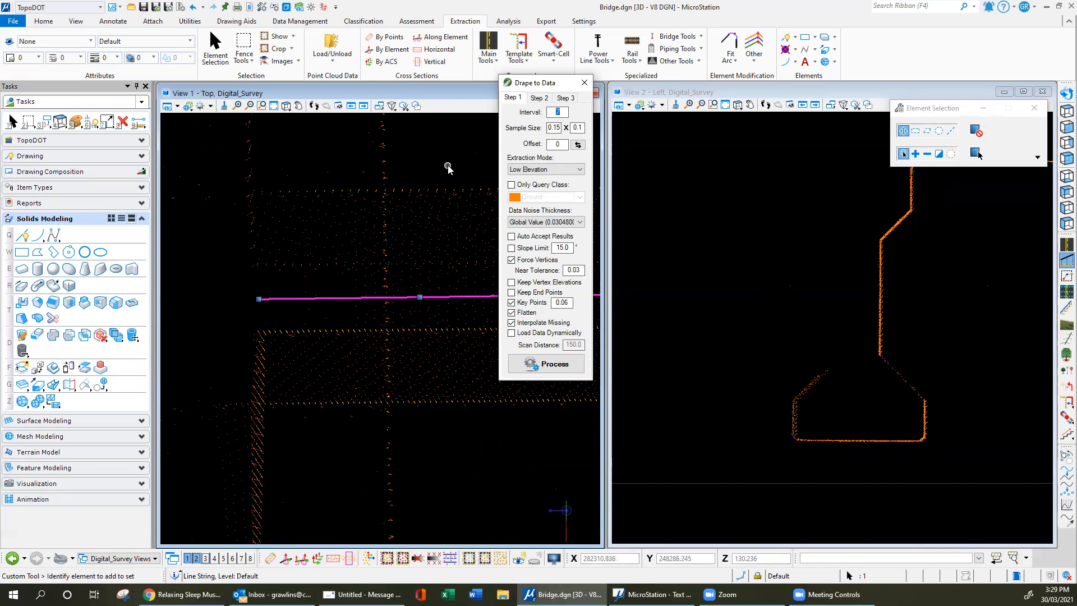
pyautogui.scroll(-5, 183, 261)
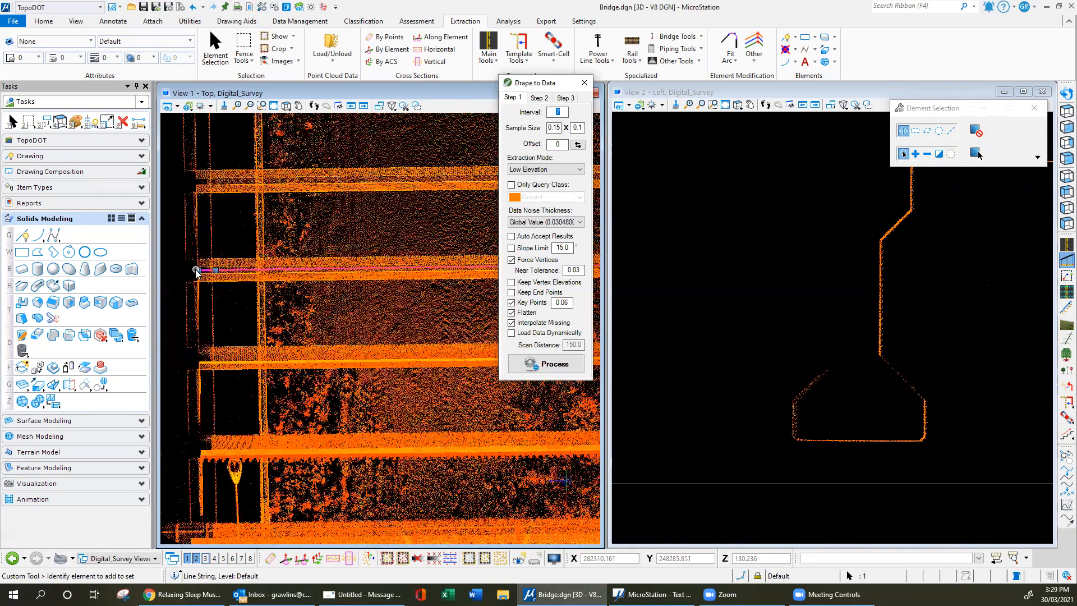
pyautogui.scroll(3, 341, 265)
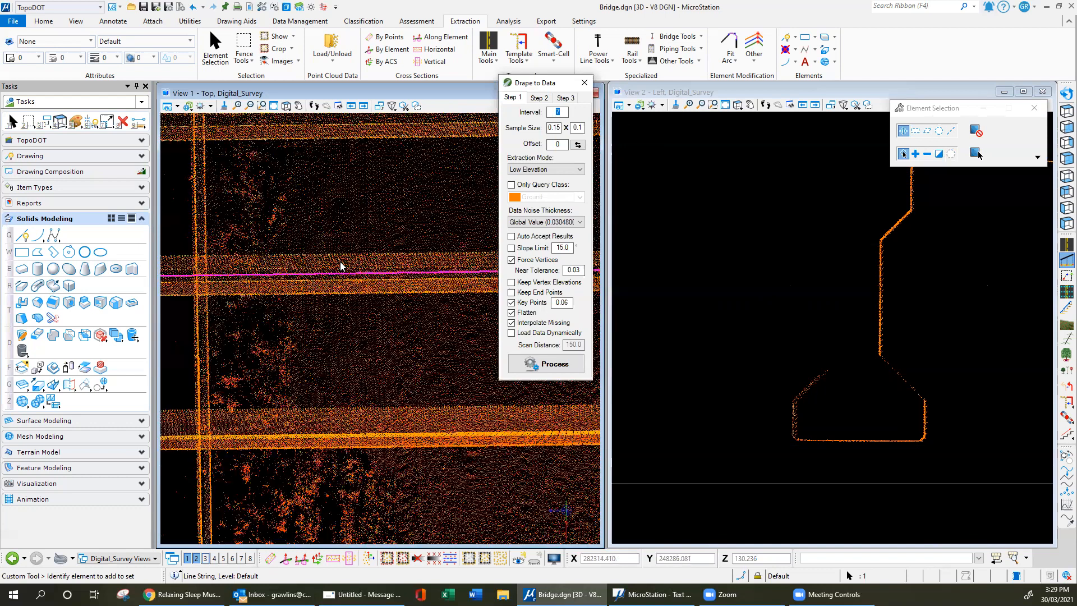
pyautogui.scroll(-2, 415, 278)
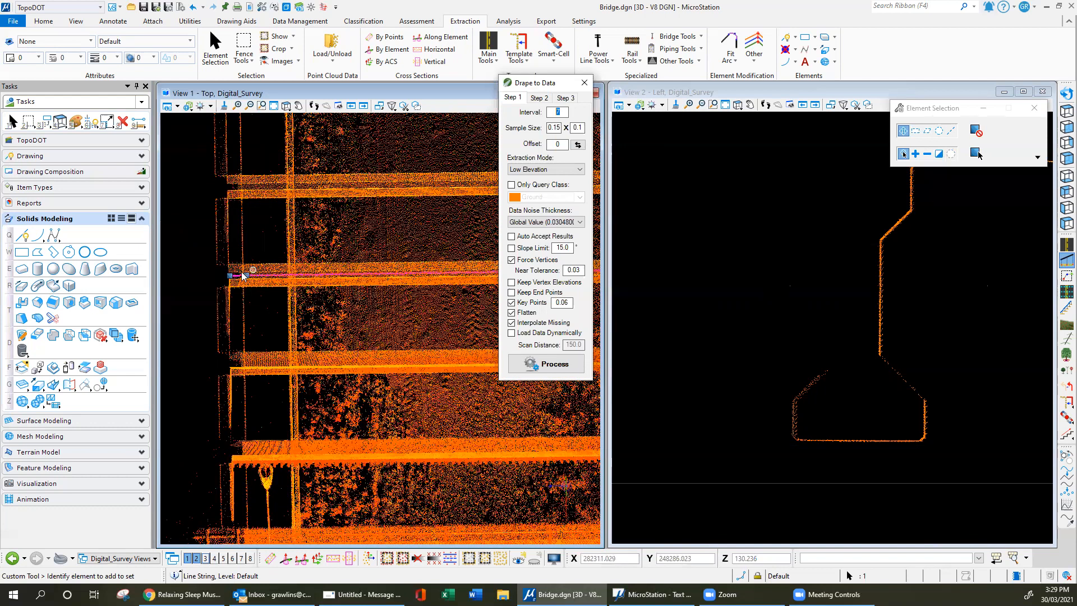
pyautogui.scroll(2, 242, 274)
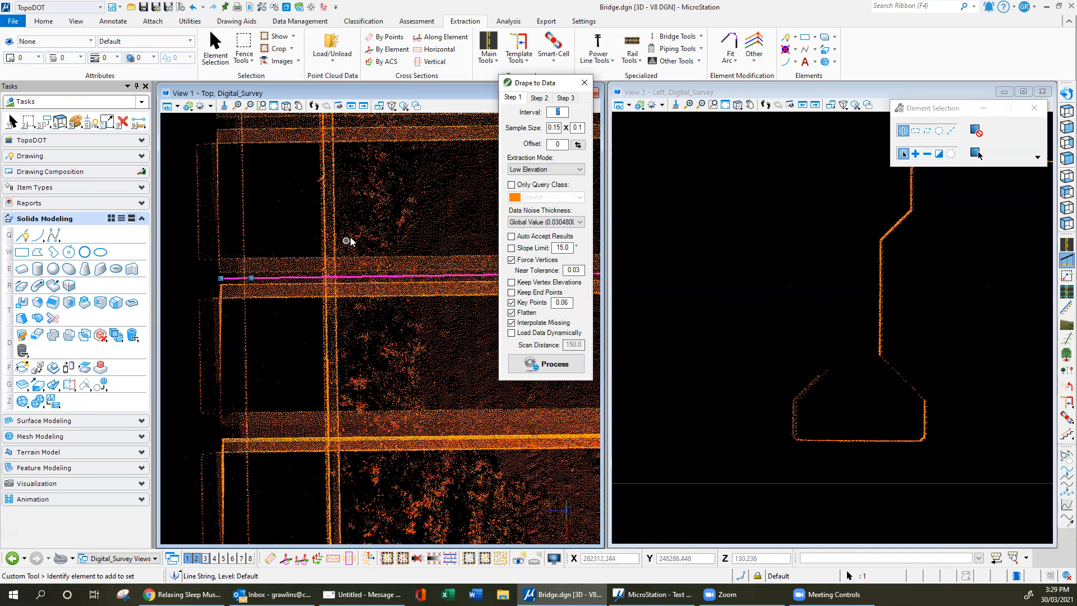
pyautogui.click(556, 364)
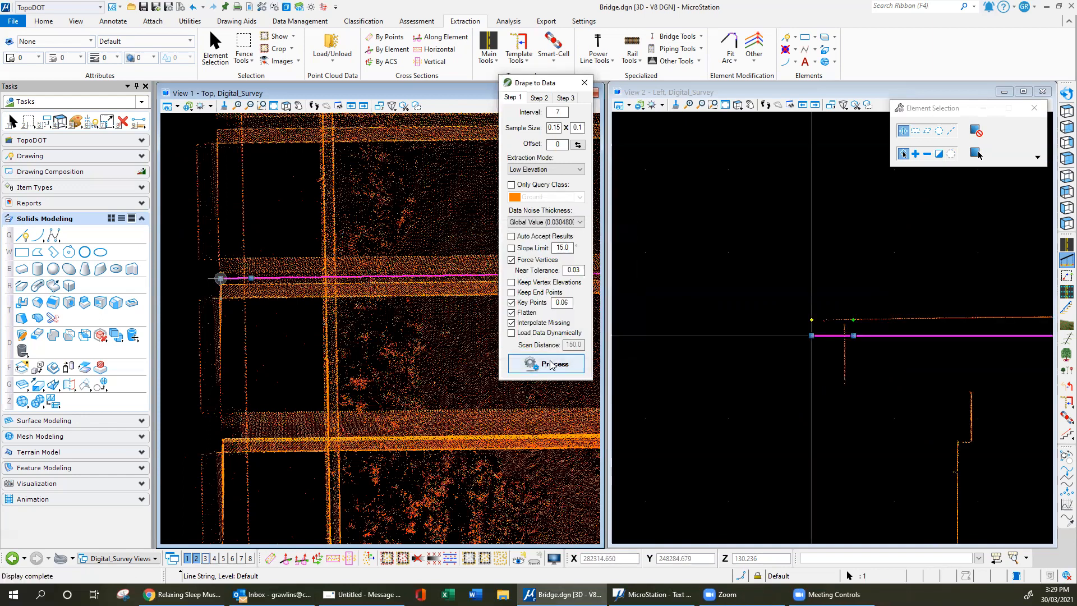
# - Open the drape's data check and examine the extracted points in profile from the starting abutment to the first pier
pyautogui.click(538, 99)
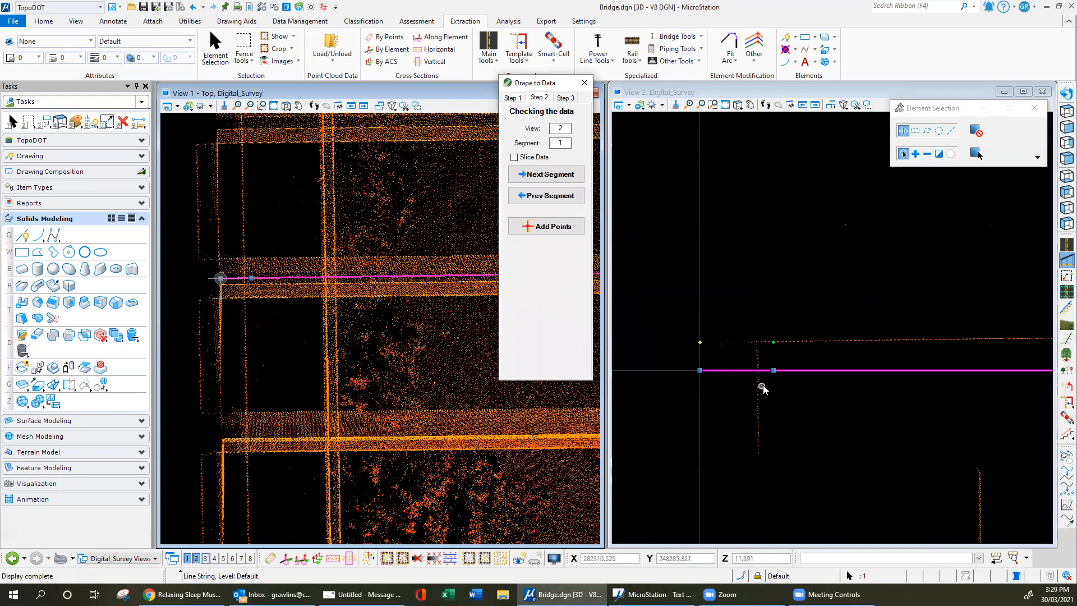
pyautogui.scroll(-5, 672, 369)
pyautogui.scroll(-3, 672, 369)
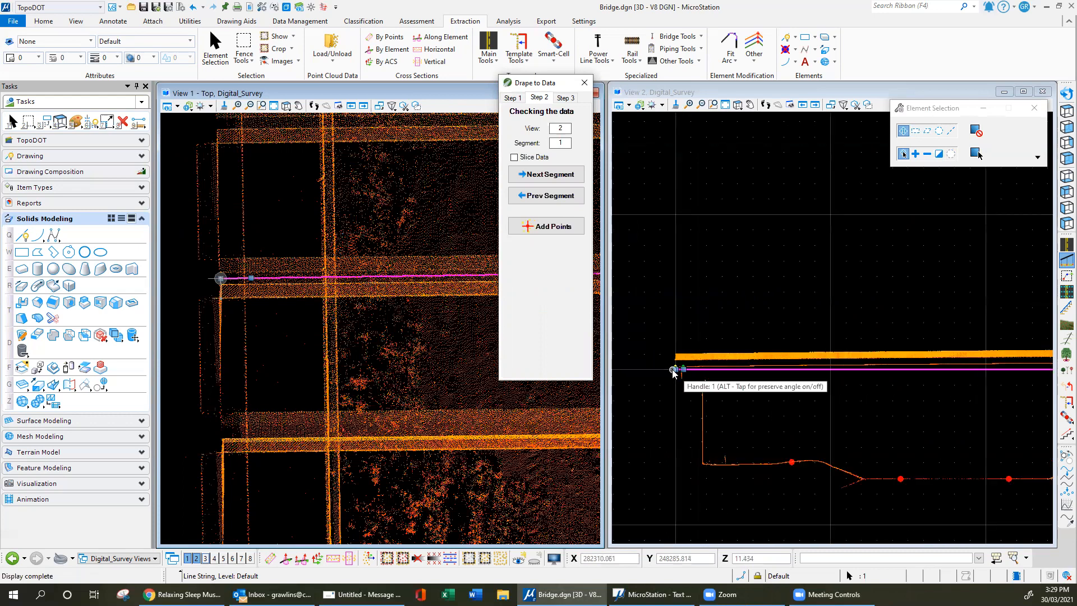
pyautogui.scroll(-2, 761, 370)
pyautogui.scroll(4, 969, 371)
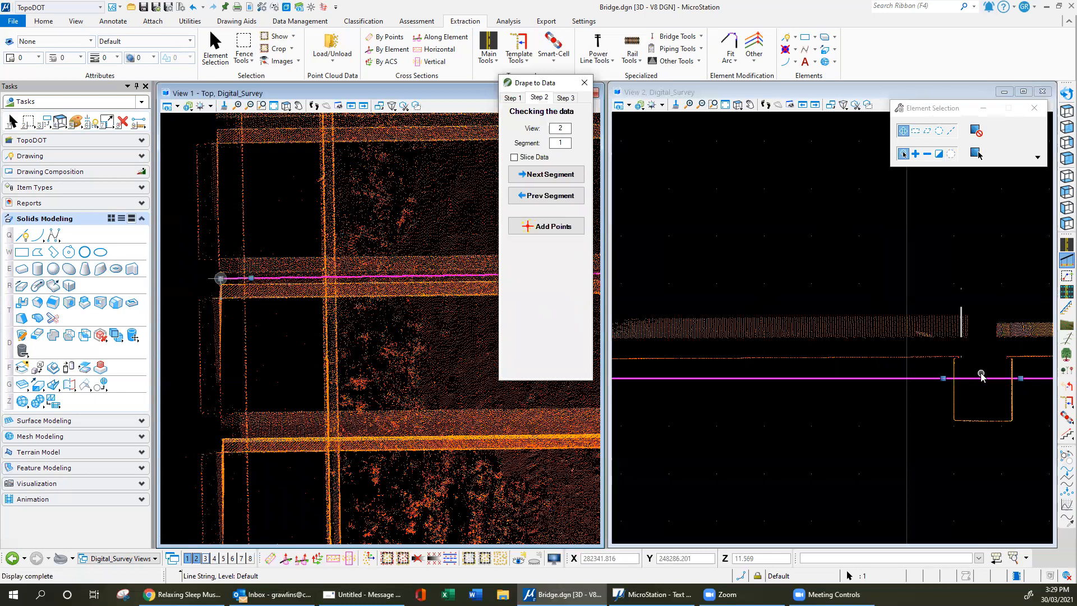
# - Review the drape parameters and compare the extracted points with the beam underside and the ground across the spans
pyautogui.click(512, 98)
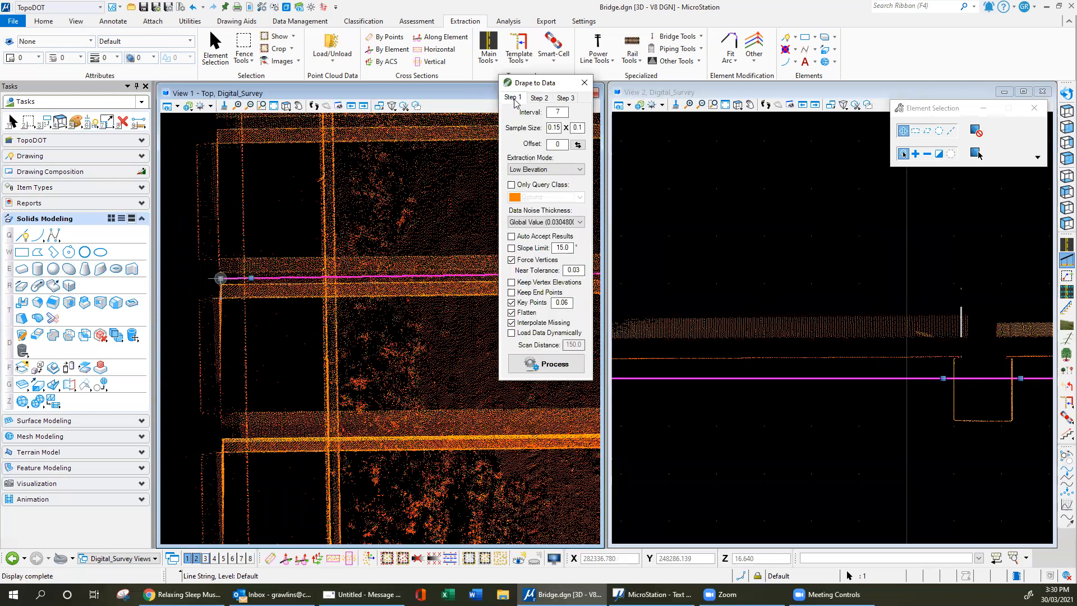
pyautogui.click(540, 98)
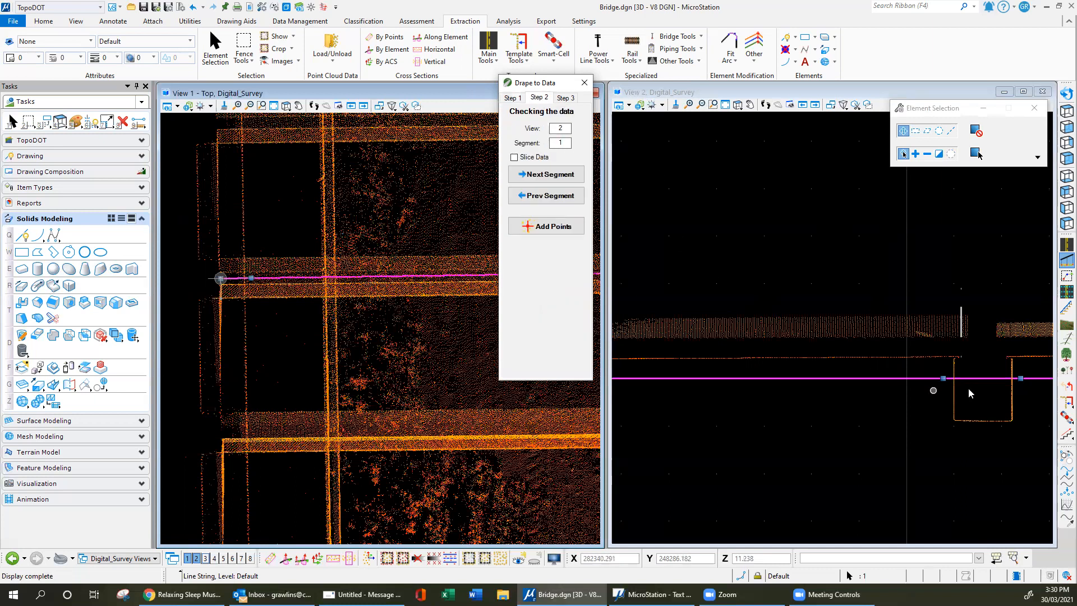
pyautogui.scroll(-2, 945, 345)
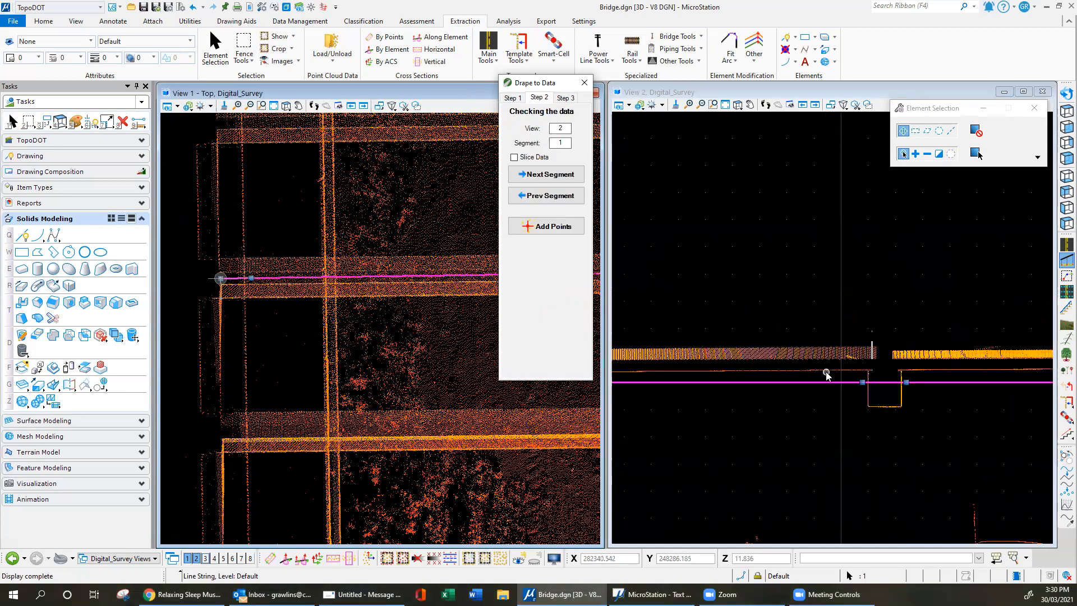
pyautogui.scroll(3, 896, 376)
pyautogui.scroll(-4, 690, 354)
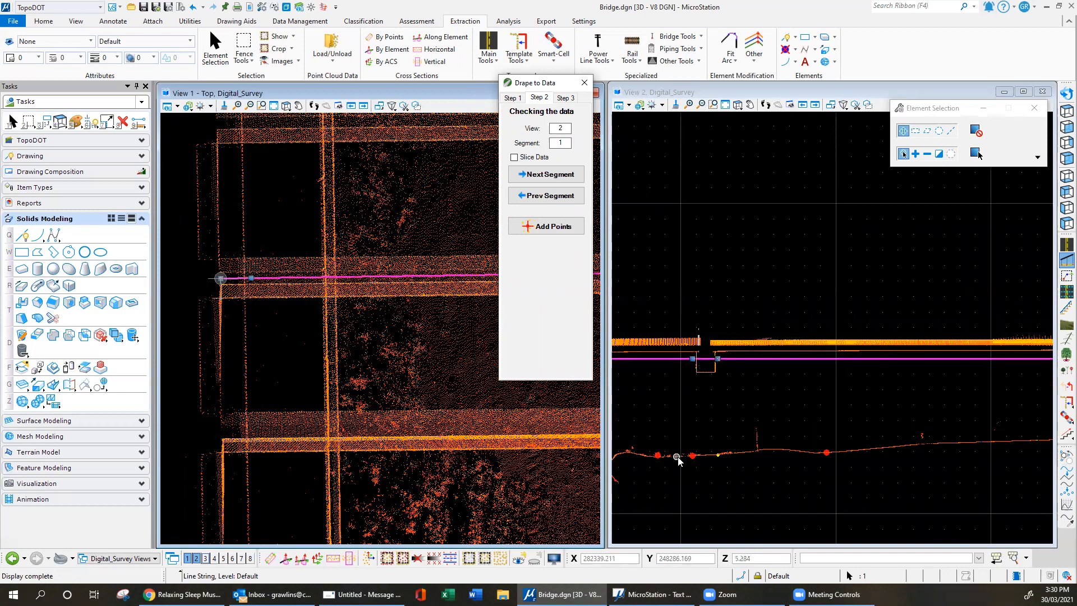
pyautogui.scroll(-2, 788, 428)
pyautogui.scroll(-2, 908, 437)
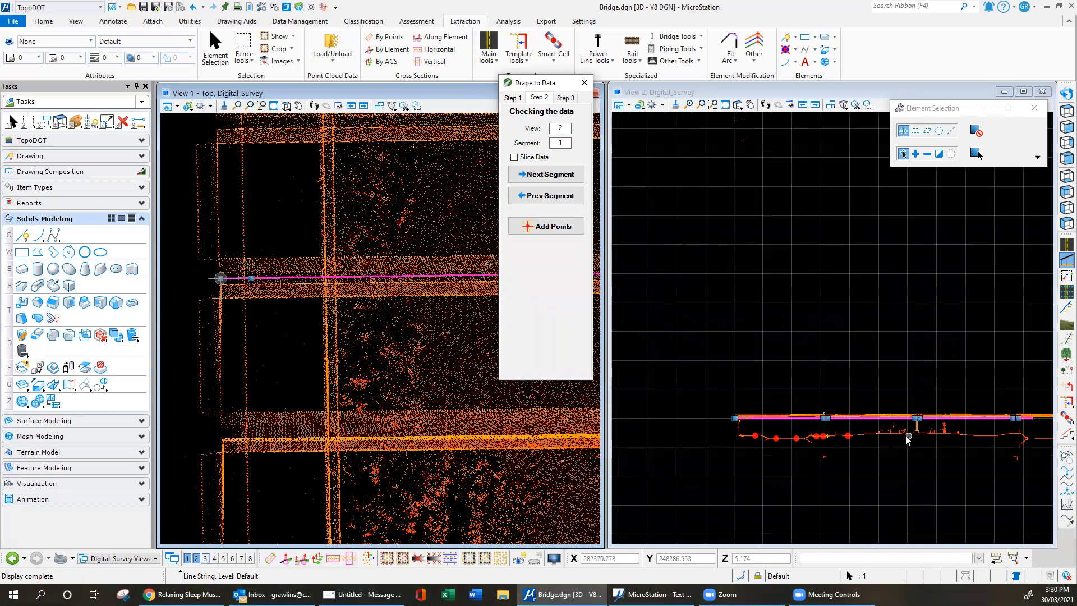
pyautogui.scroll(2, 856, 435)
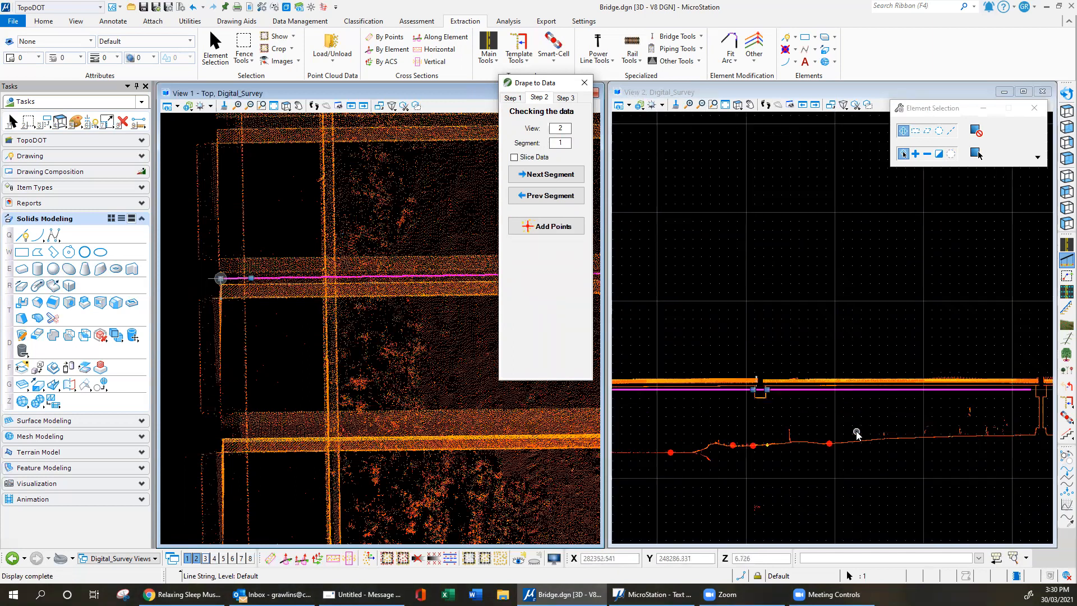
# - Close the drape and cut a wide cross-section lengthwise through the bridge, from beyond one abutment to beyond the other
pyautogui.click(839, 256)
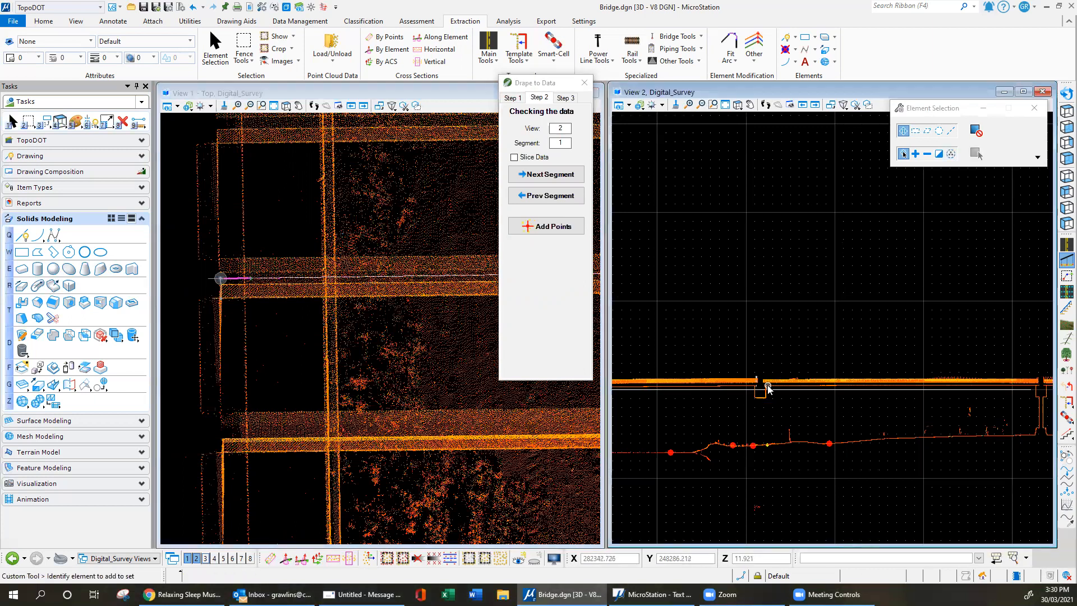
pyautogui.click(584, 82)
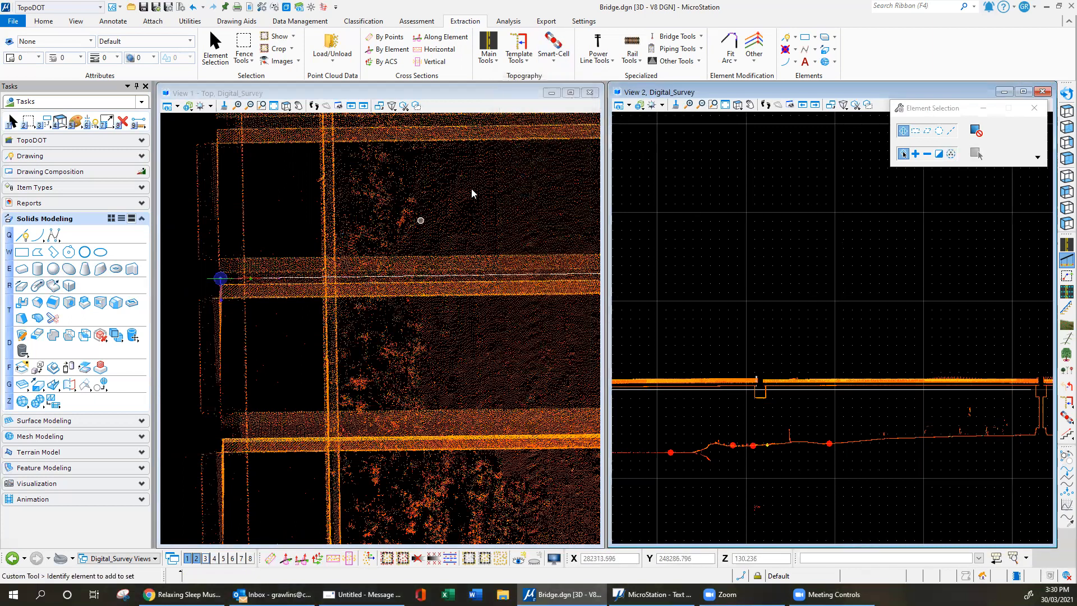
pyautogui.scroll(-5, 263, 283)
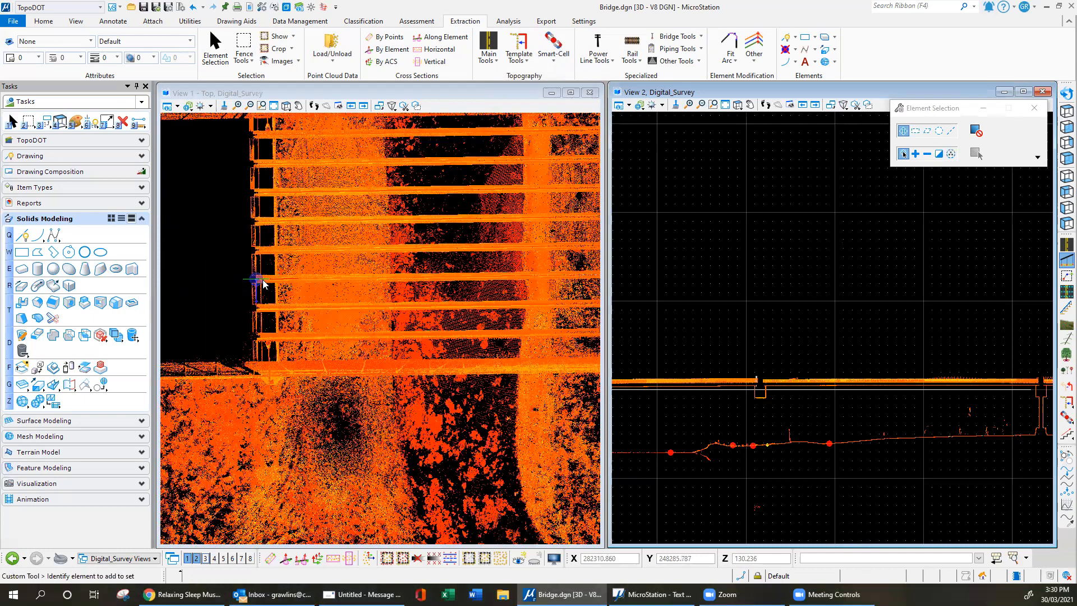
pyautogui.scroll(-3, 263, 283)
pyautogui.scroll(-2, 262, 283)
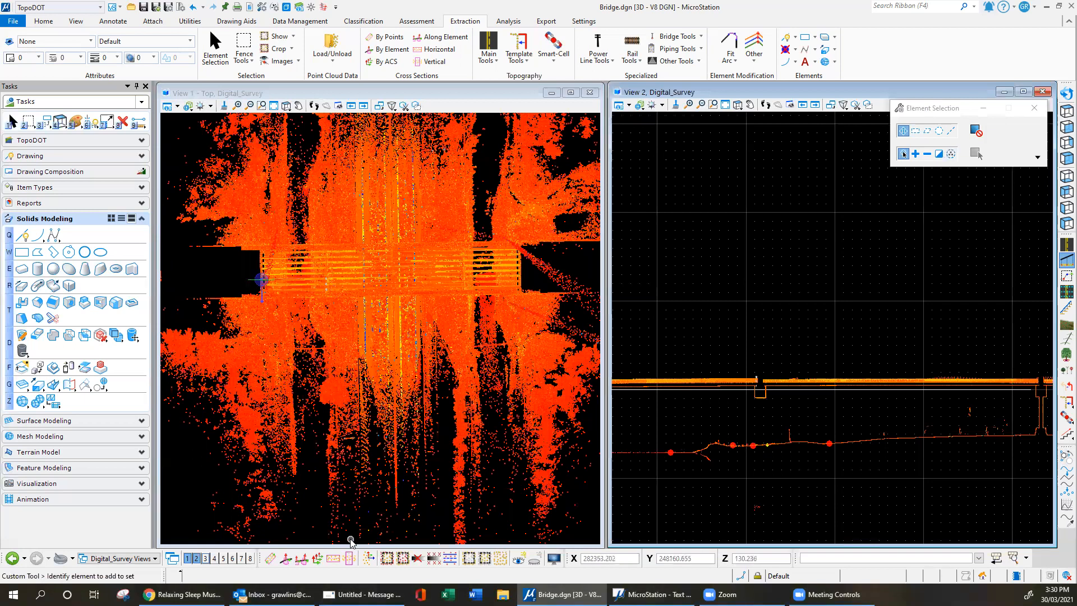
pyautogui.click(270, 560)
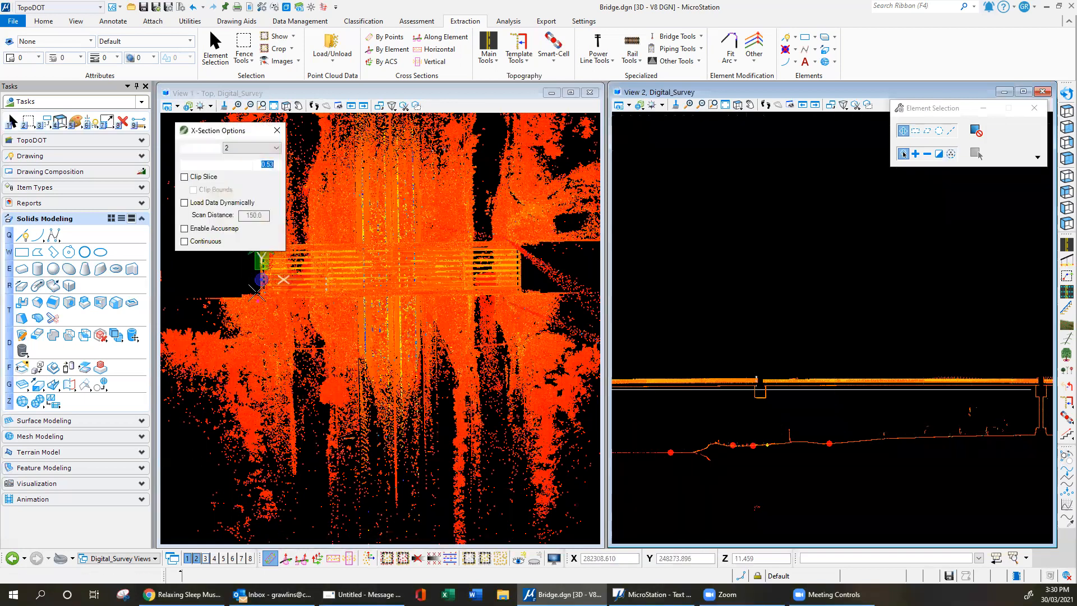
pyautogui.click(251, 271)
pyautogui.click(536, 270)
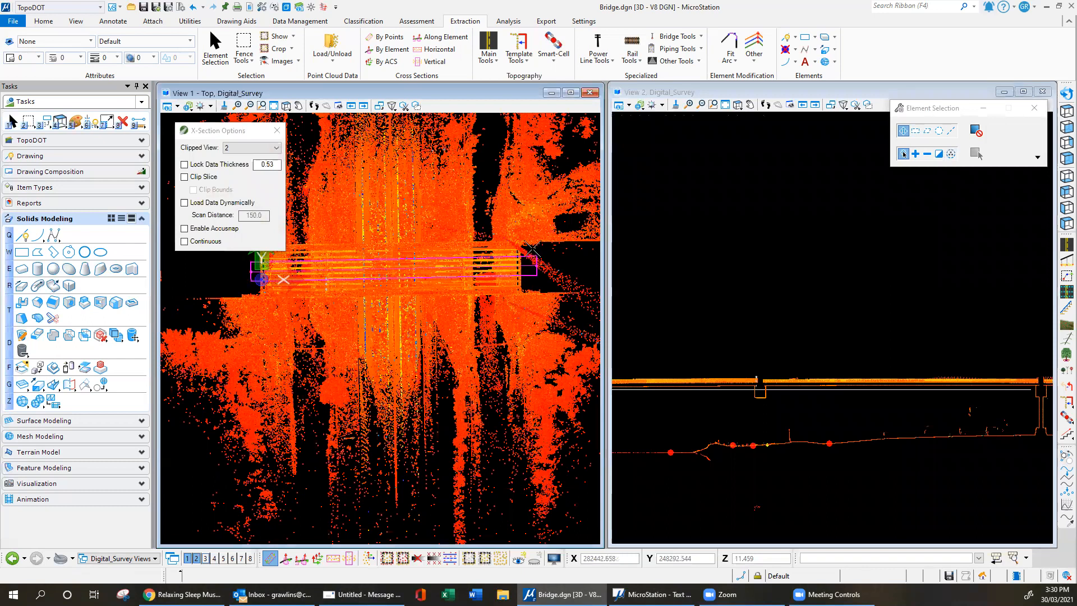
pyautogui.click(528, 236)
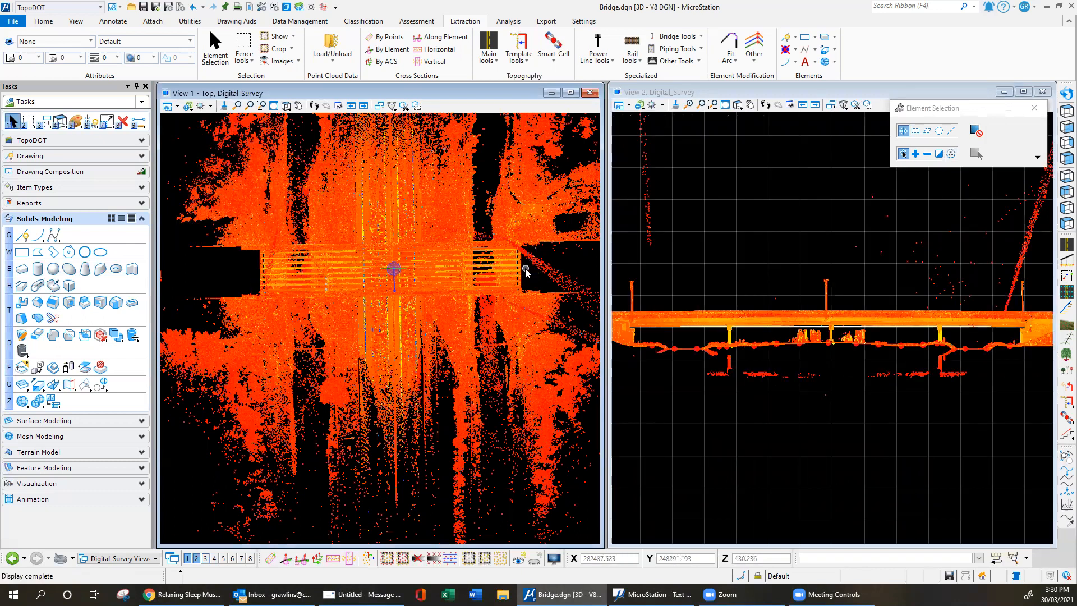
# - Clip the point cloud to a horizontal slice with a data thickness of 2 at the level of the beams
pyautogui.click(333, 558)
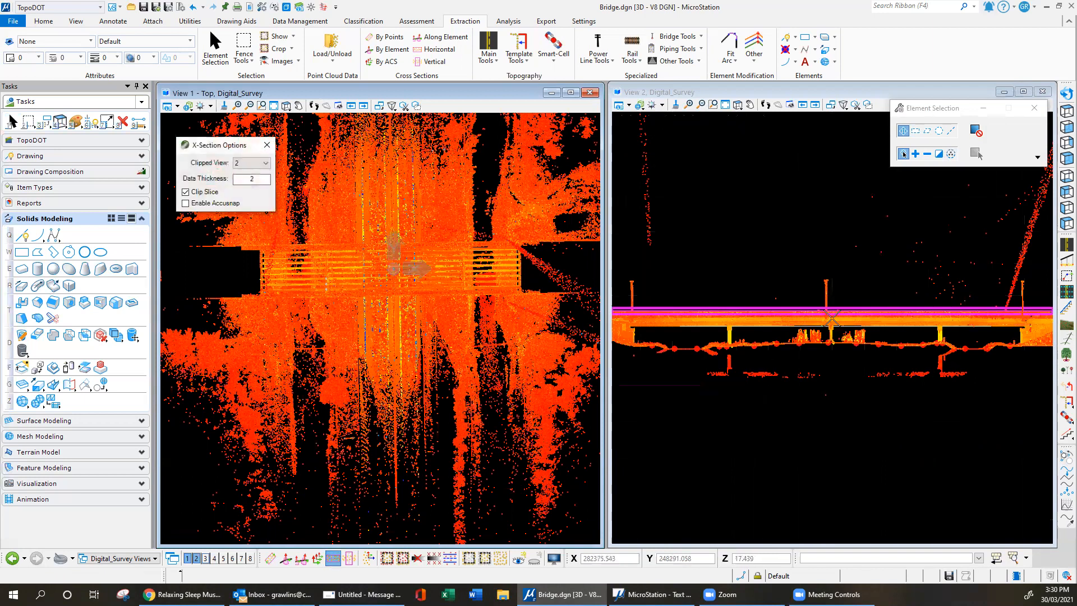
pyautogui.scroll(5, 833, 318)
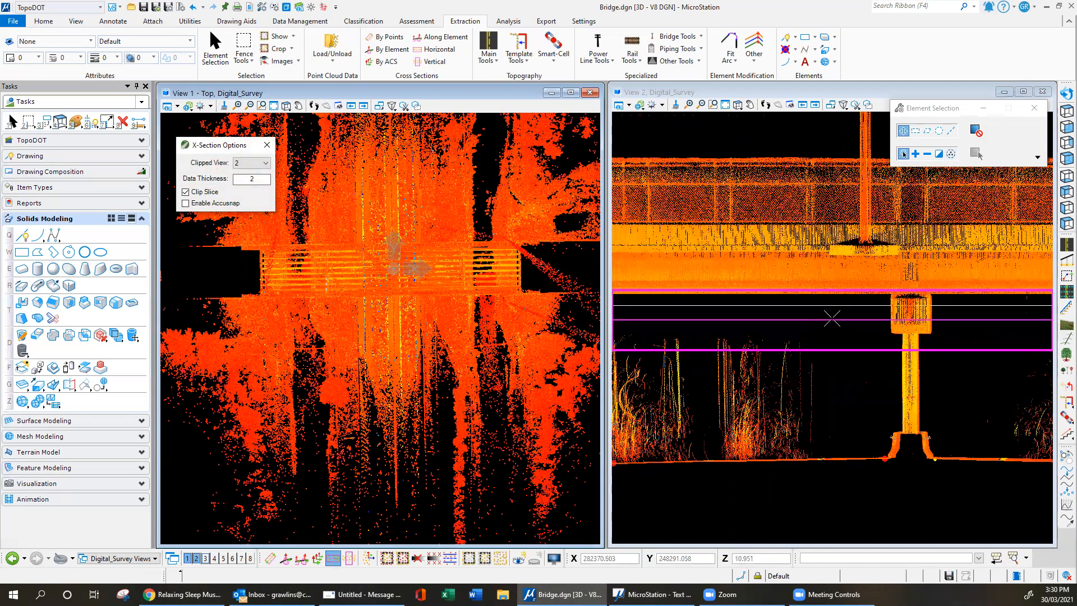
pyautogui.click(877, 269)
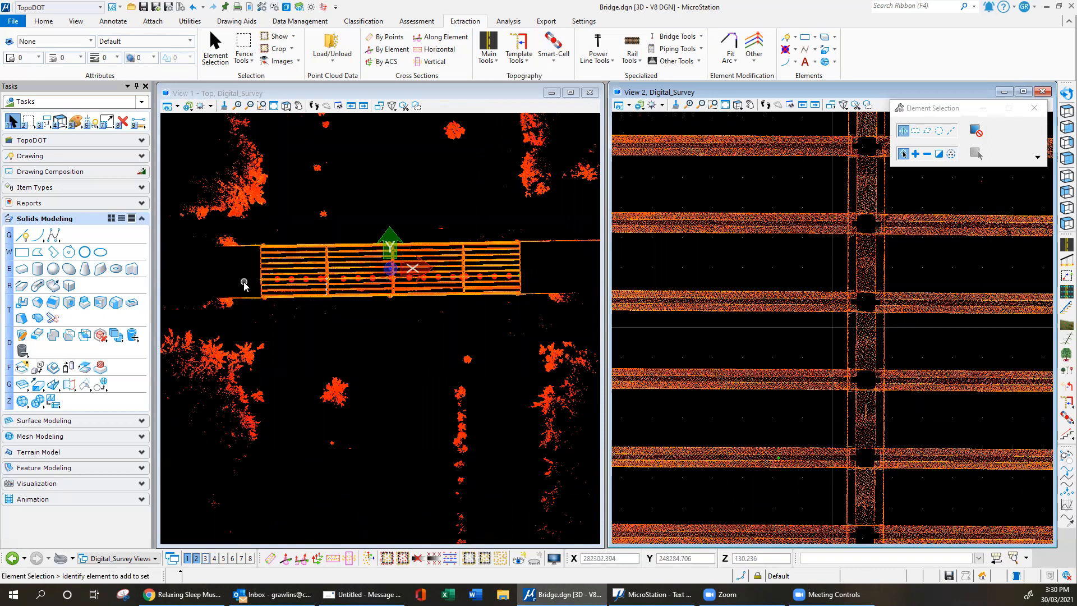
# - Select the beam's line string near the starting abutment and process its drape against the clipped point cloud
pyautogui.scroll(3, 244, 285)
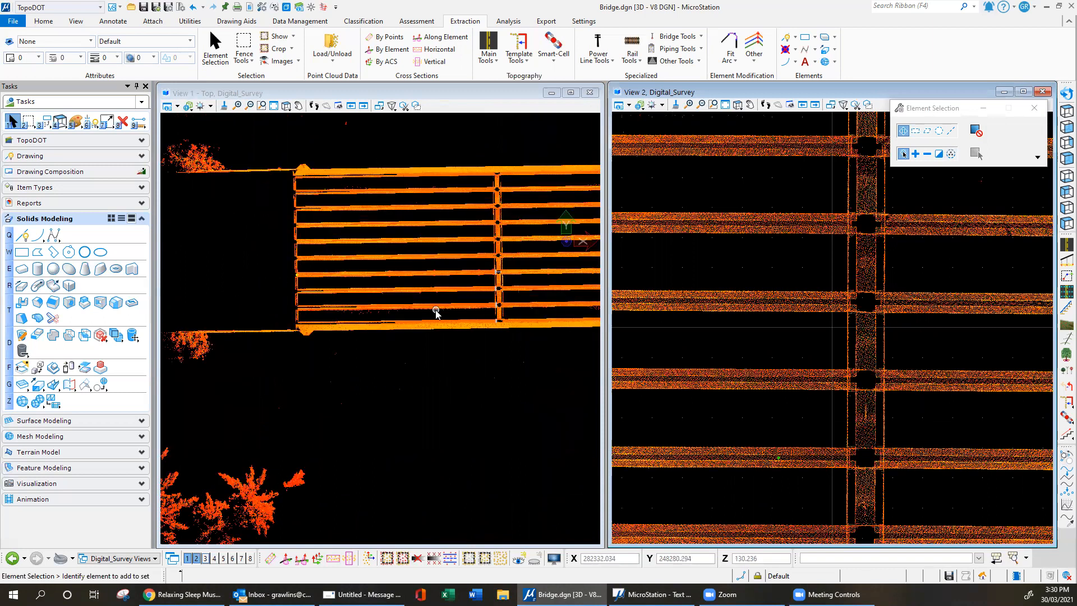
pyautogui.click(786, 49)
pyautogui.click(574, 337)
pyautogui.scroll(3, 302, 275)
pyautogui.click(303, 277)
pyautogui.scroll(3, 312, 270)
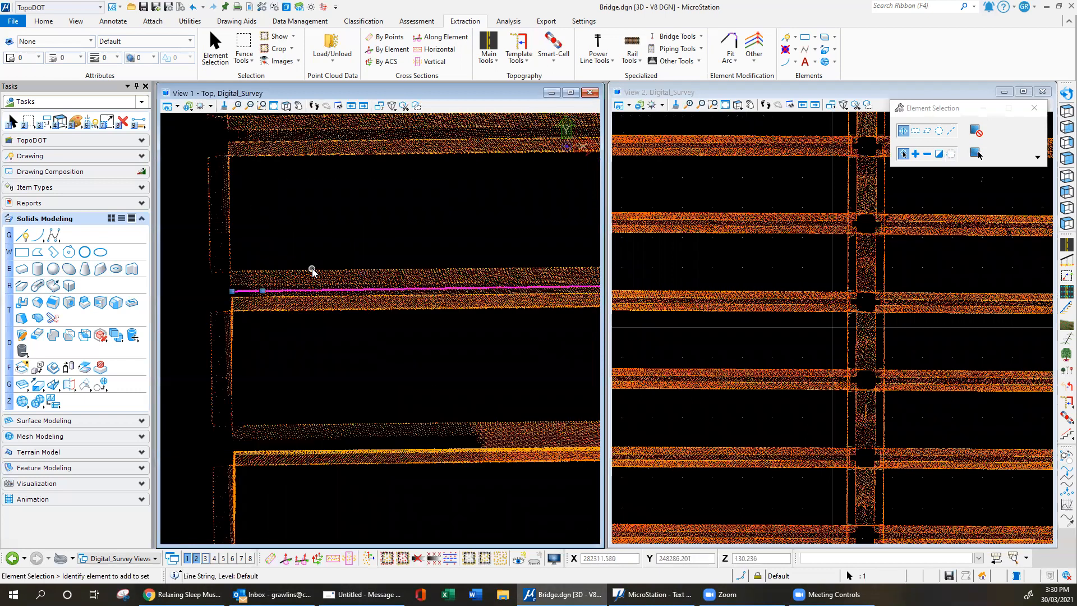
pyautogui.click(1067, 259)
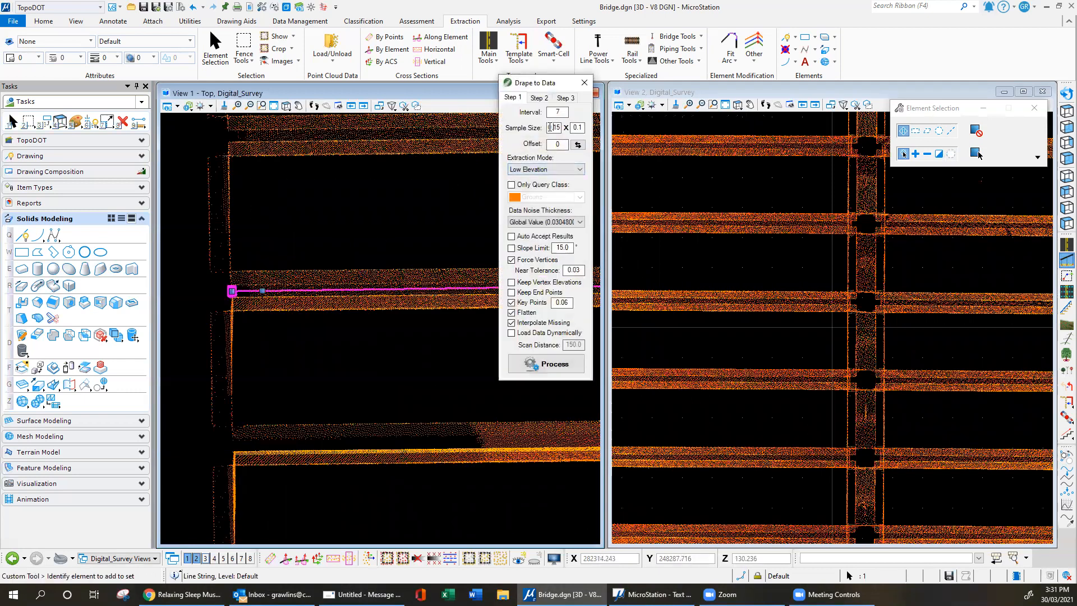
pyautogui.click(555, 364)
# - Check the extracted drape points segment by segment in profile, comparing them with the beam underside and the gaps at the piers
pyautogui.scroll(-2, 724, 356)
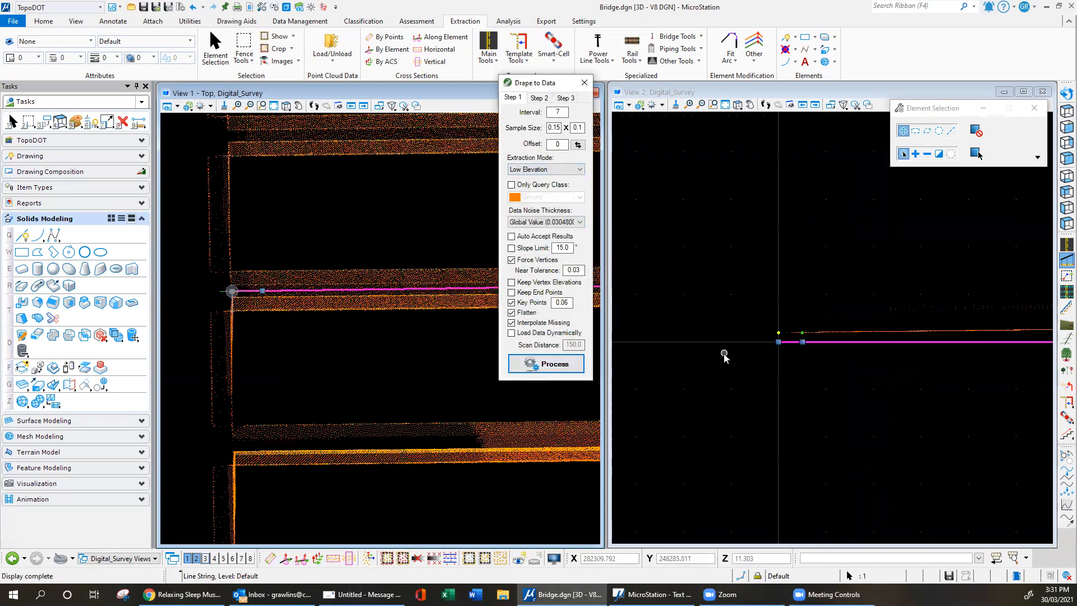
pyautogui.scroll(-1, 710, 354)
pyautogui.scroll(2, 746, 343)
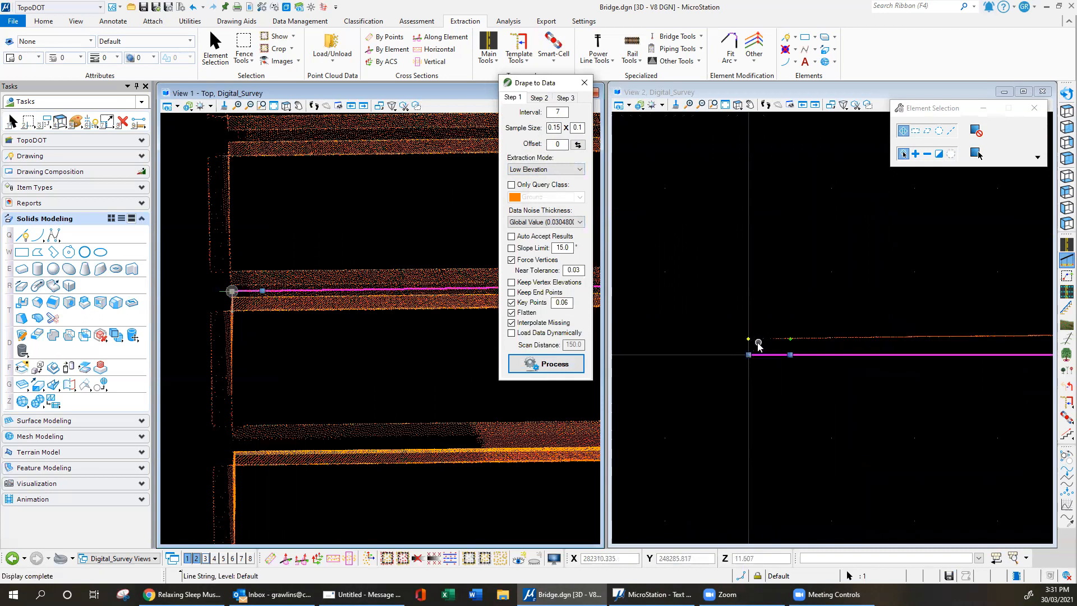
pyautogui.scroll(-2, 733, 340)
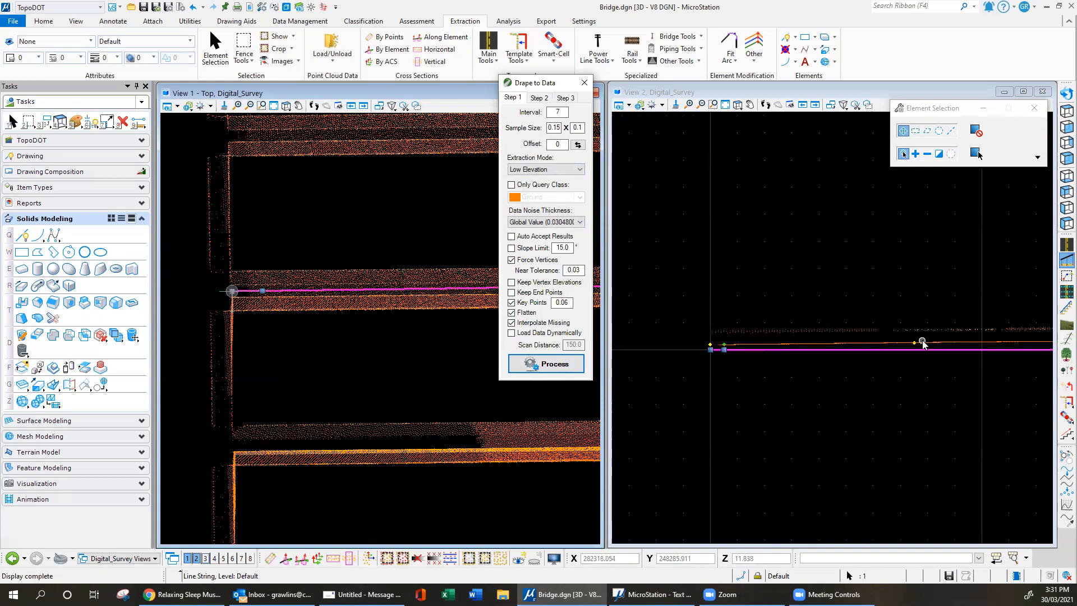
pyautogui.click(539, 99)
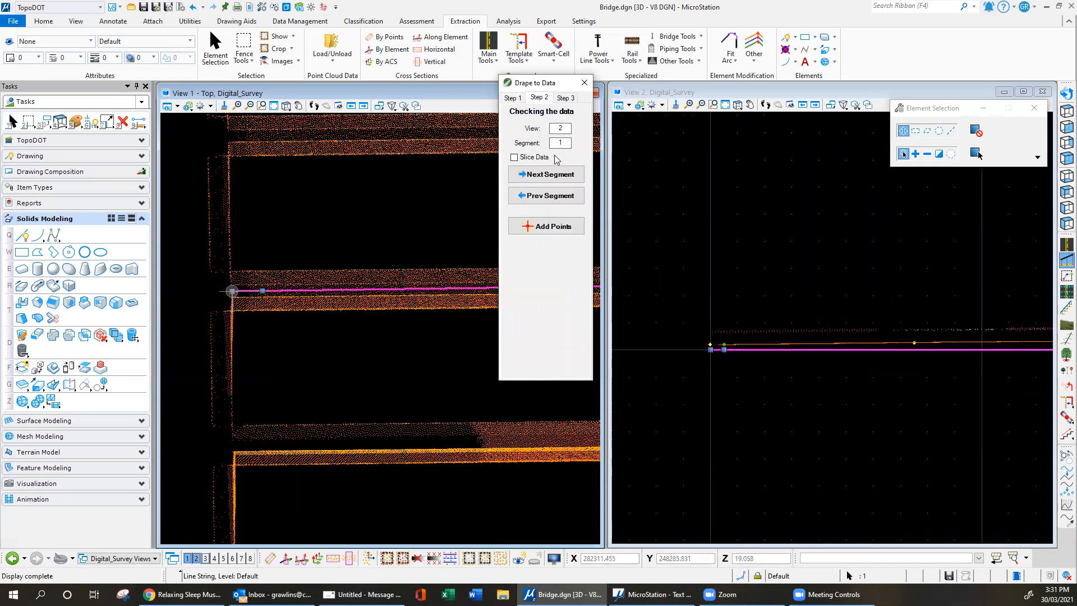
pyautogui.click(553, 176)
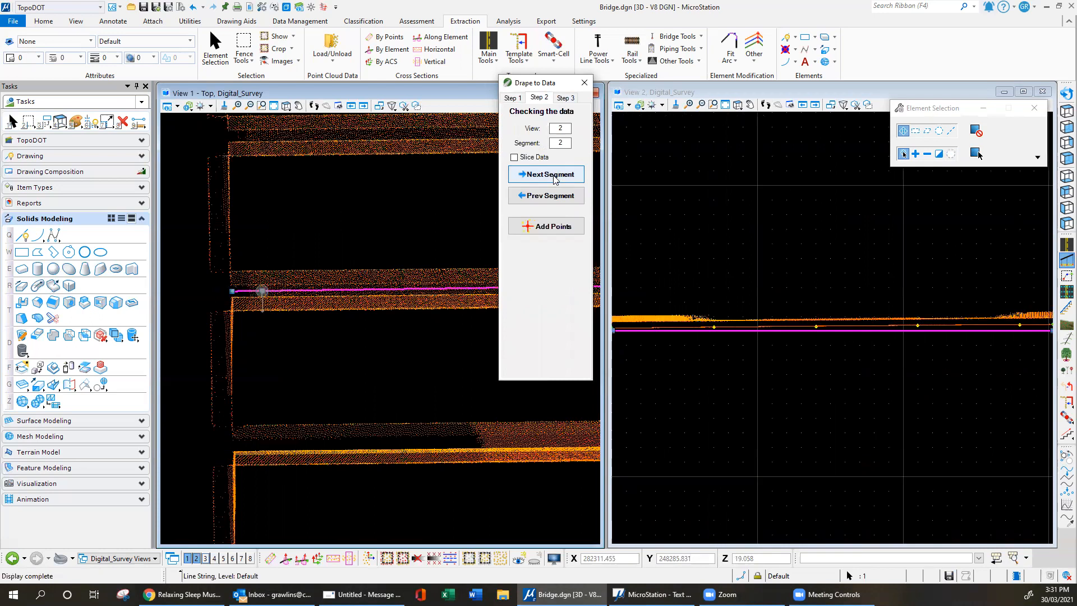
pyautogui.click(553, 175)
pyautogui.click(553, 175)
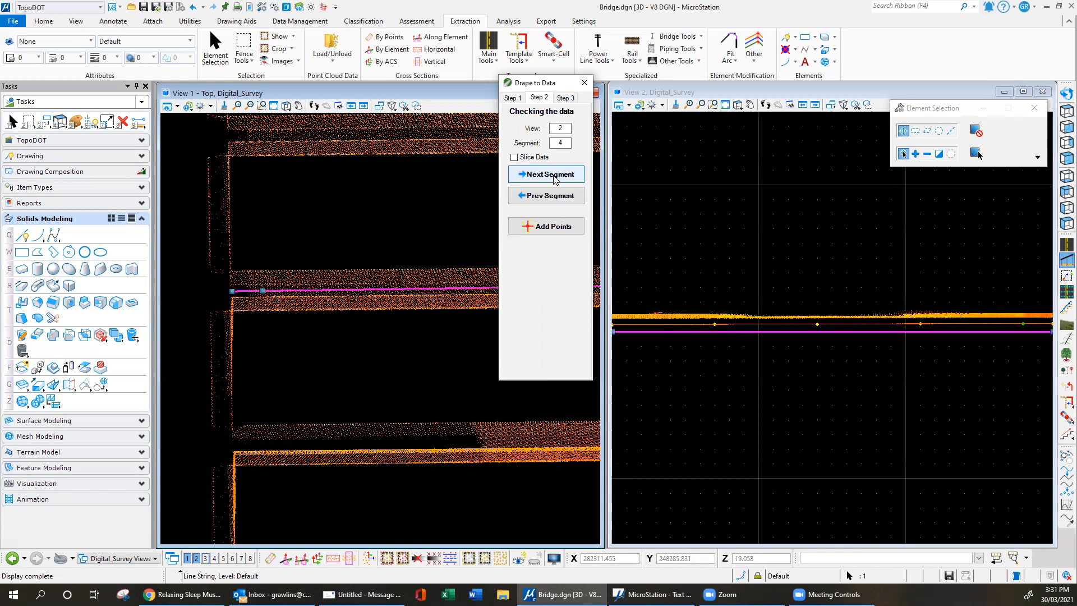
pyautogui.click(553, 175)
pyautogui.click(553, 175)
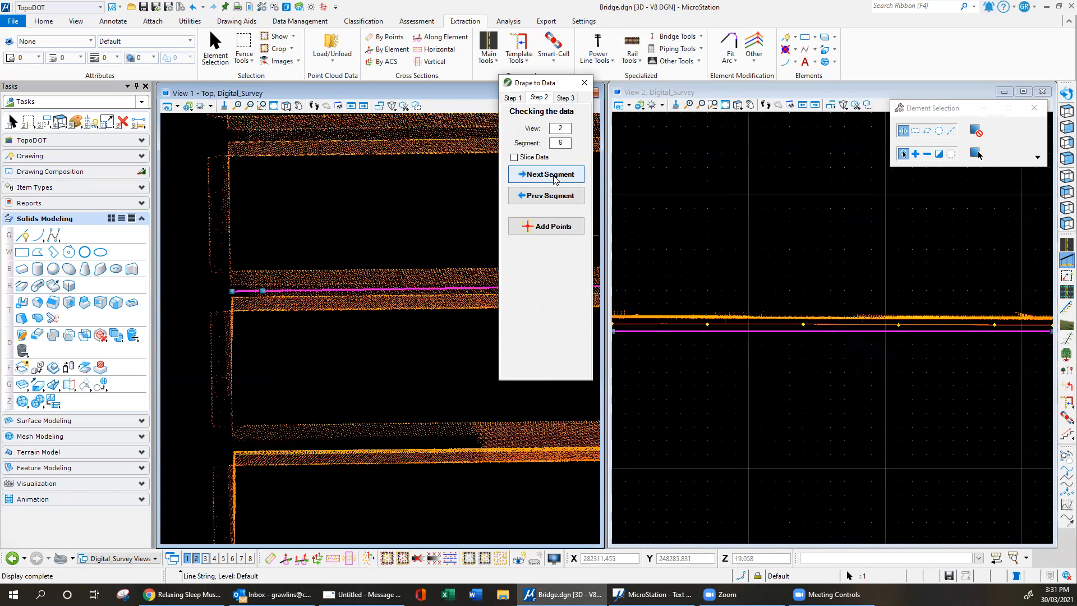
pyautogui.click(553, 175)
pyautogui.click(553, 175)
pyautogui.click(553, 175)
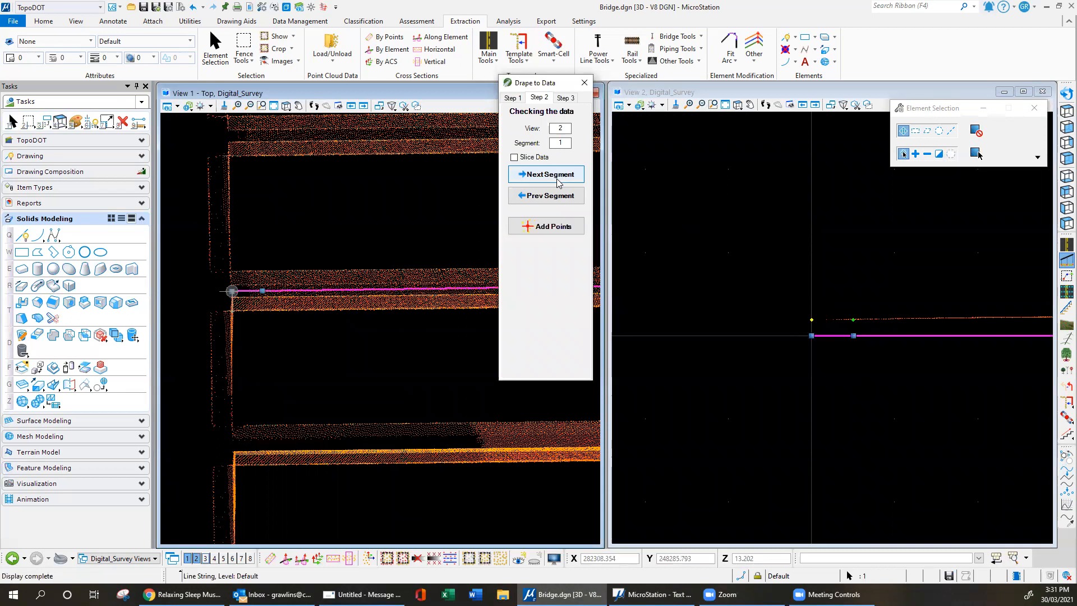
pyautogui.click(560, 179)
pyautogui.click(559, 179)
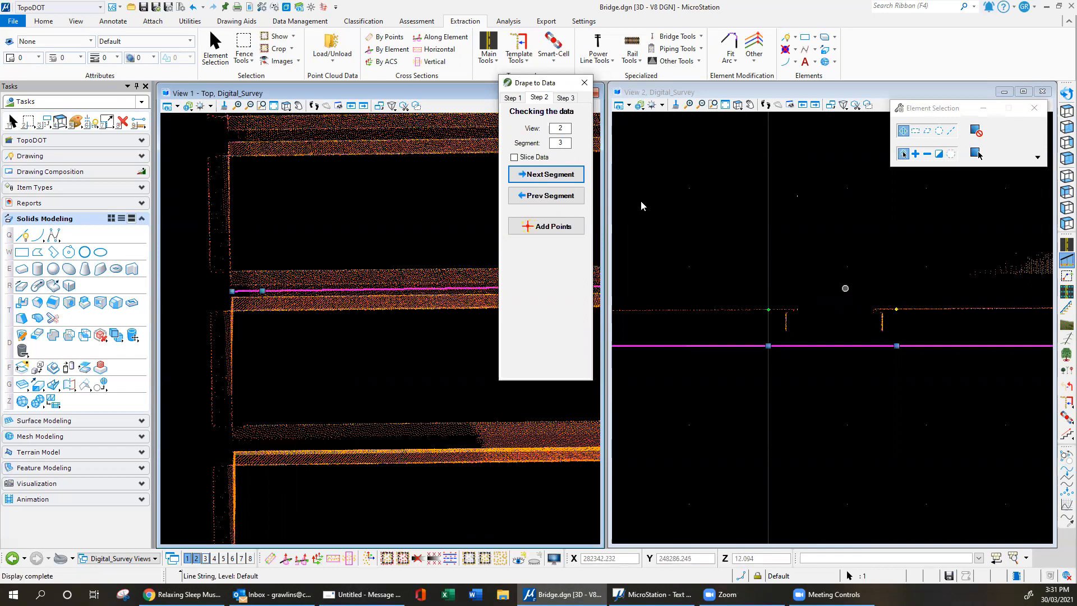
# - Create the draped line with the initial line and points removed, and finish the drape
pyautogui.click(563, 99)
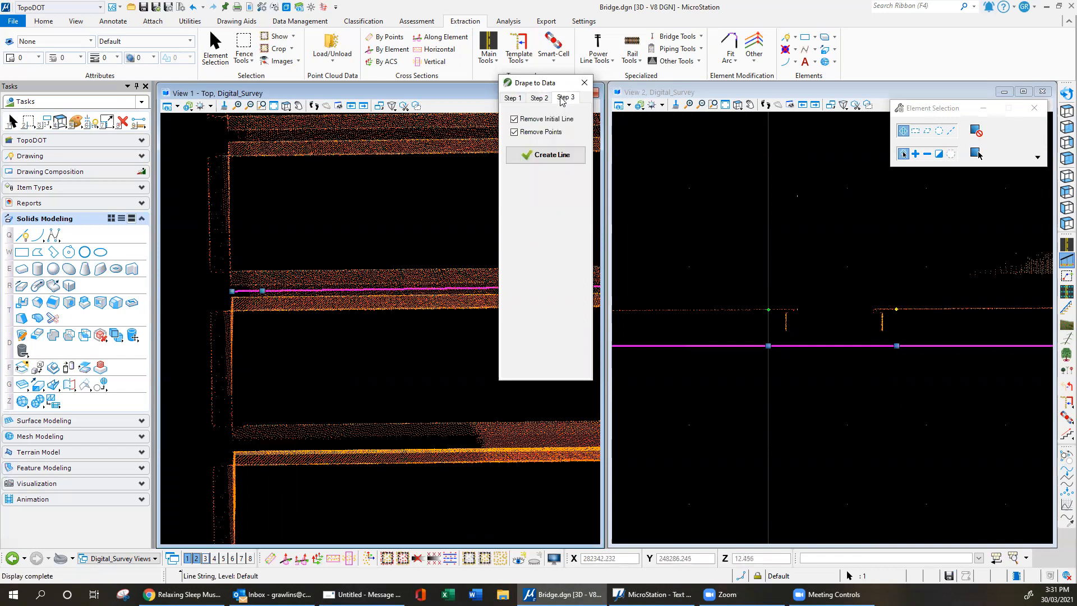
pyautogui.click(563, 156)
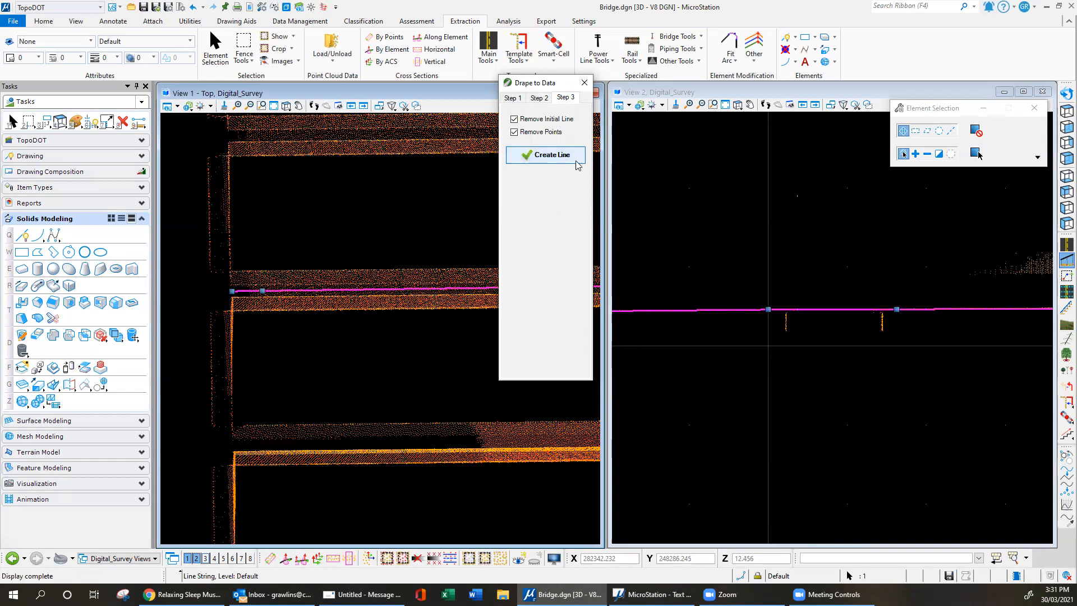
pyautogui.click(585, 83)
# - Cut a cross-section along the draped beam from outside the starting abutment to beyond the far abutment
pyautogui.scroll(-3, 991, 333)
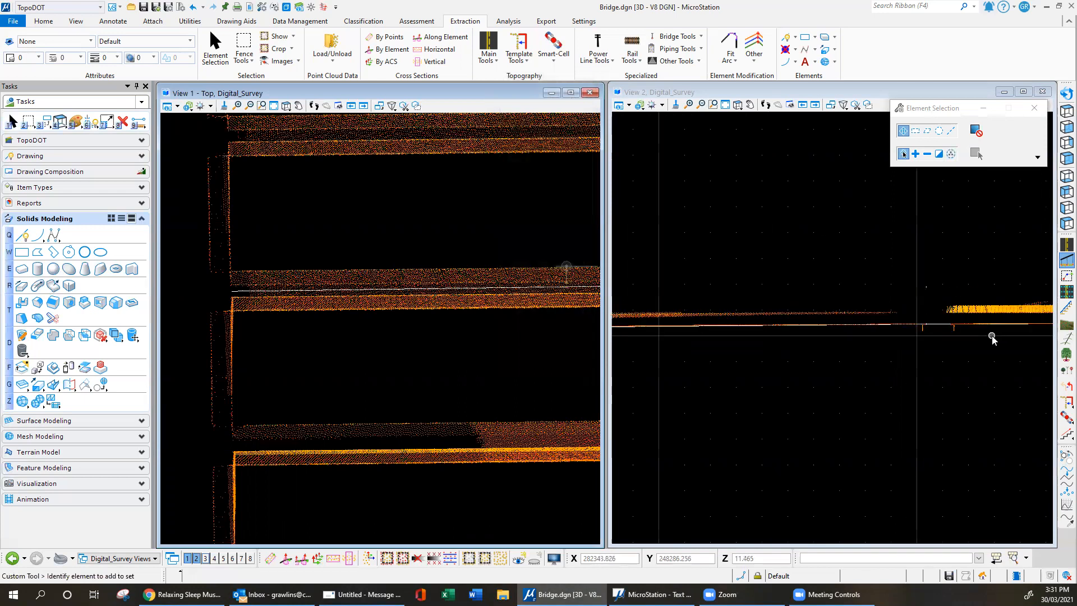
pyautogui.scroll(-2, 215, 337)
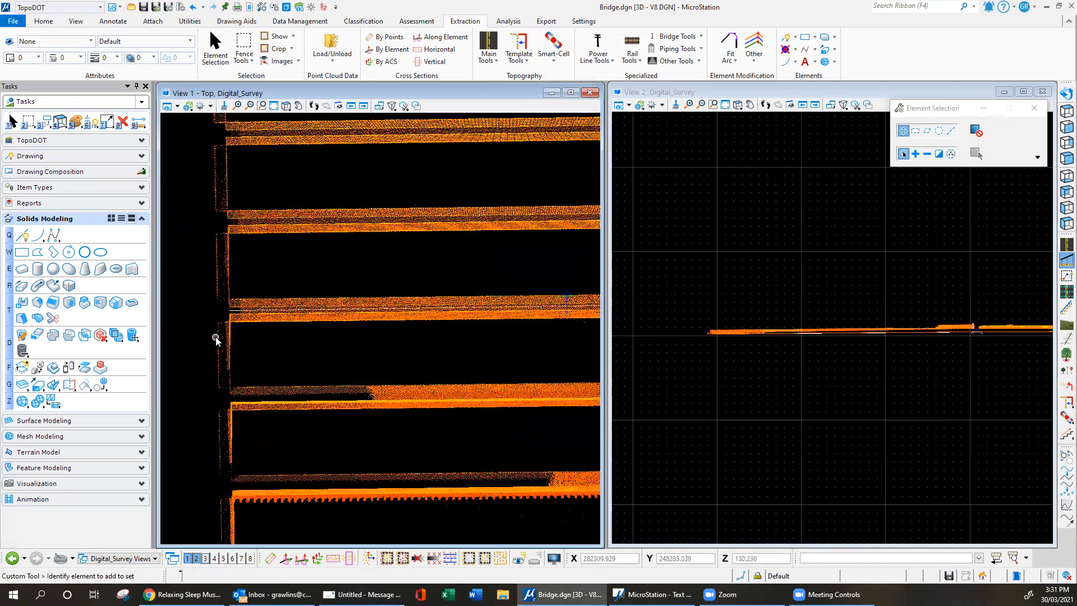
pyautogui.click(269, 558)
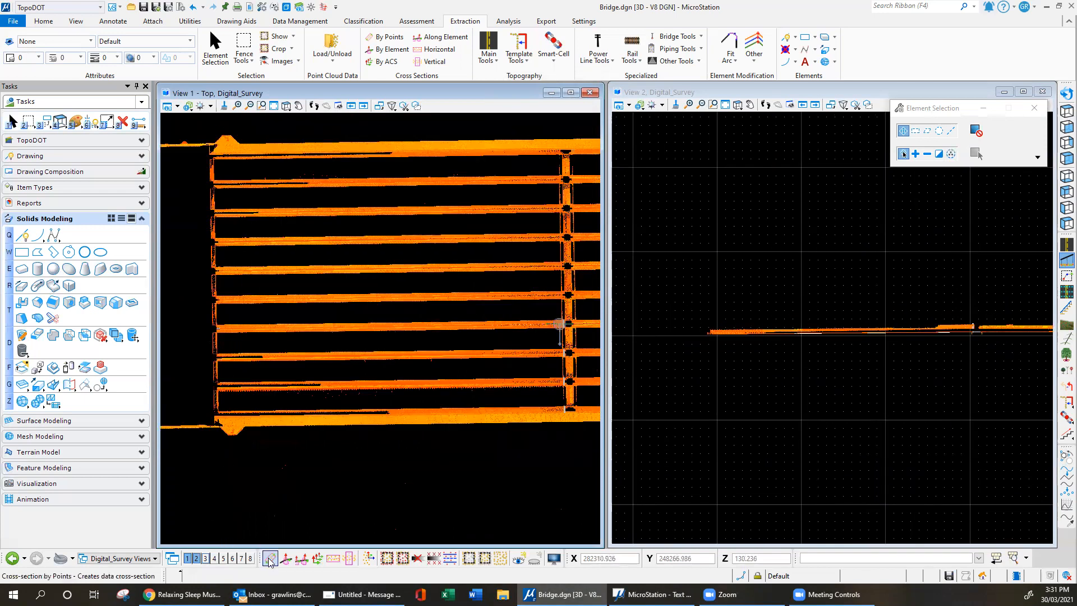
pyautogui.click(194, 328)
pyautogui.scroll(-3, 191, 332)
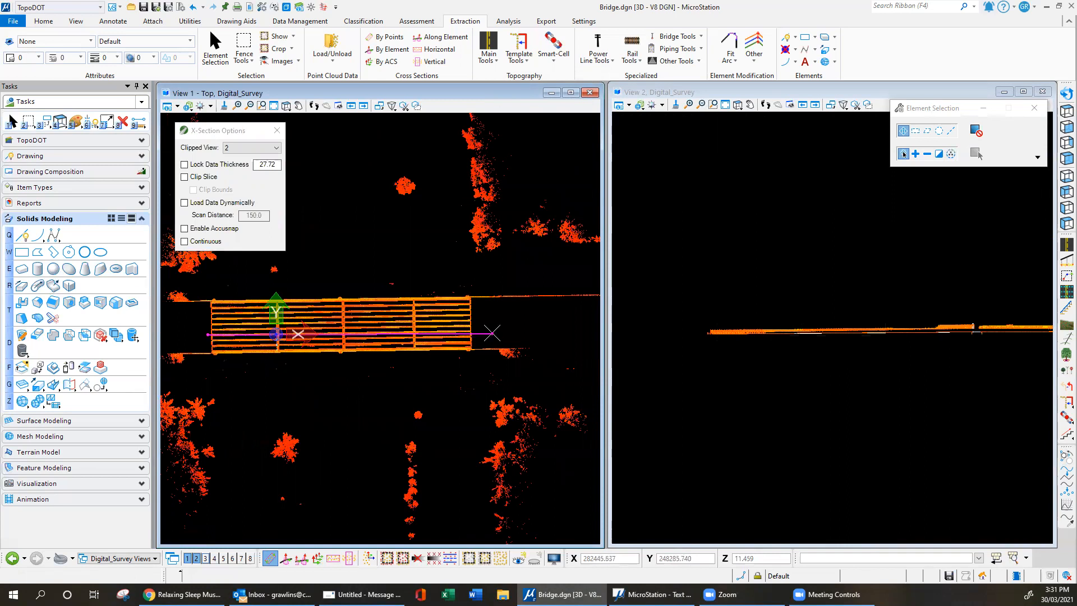
pyautogui.scroll(3, 486, 331)
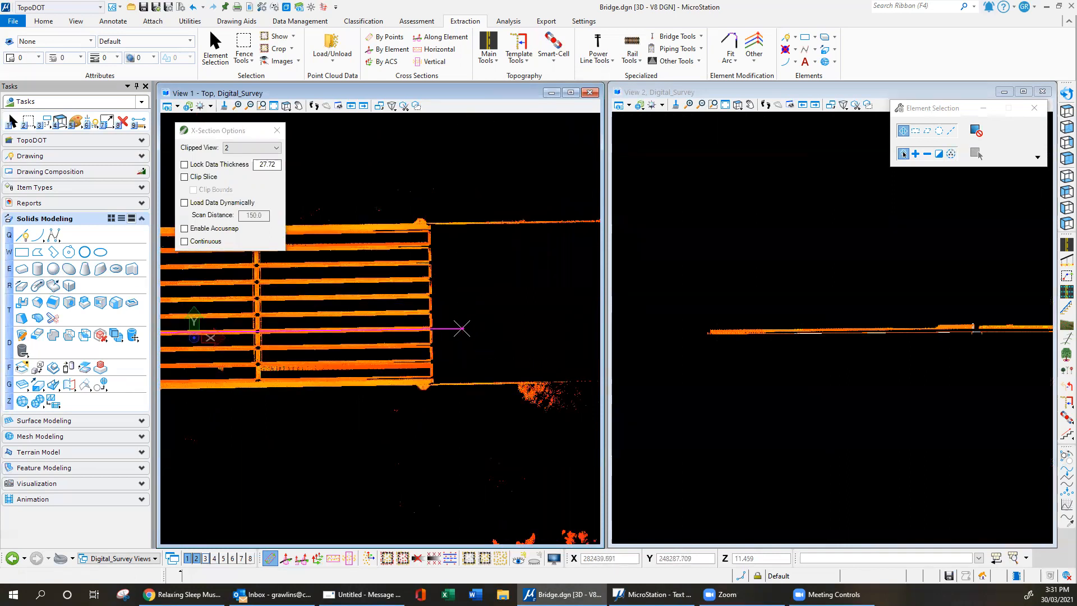
pyautogui.click(463, 328)
pyautogui.click(464, 322)
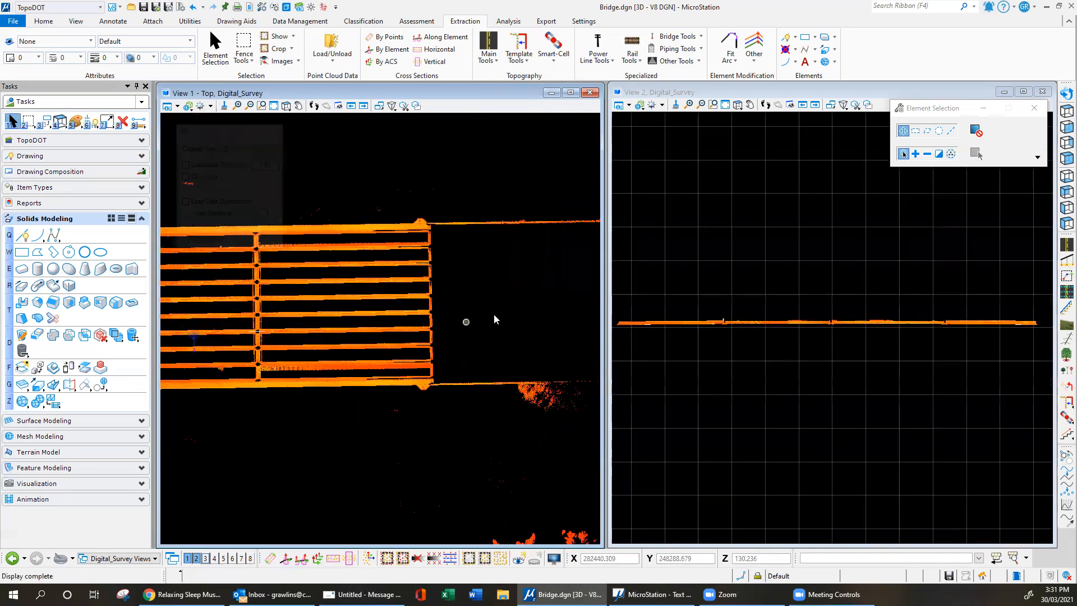
# - Examine how the draped line fits the beam underside at both abutments, especially where it stops at the far end
pyautogui.scroll(-3, 867, 300)
pyautogui.scroll(5, 731, 318)
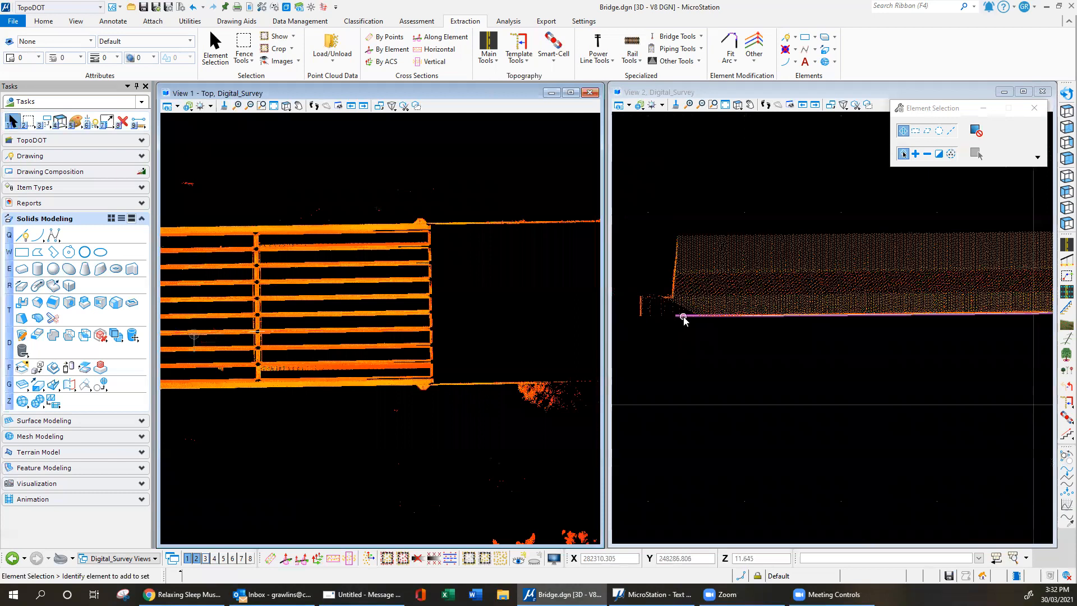
pyautogui.scroll(-5, 676, 317)
pyautogui.scroll(6, 797, 317)
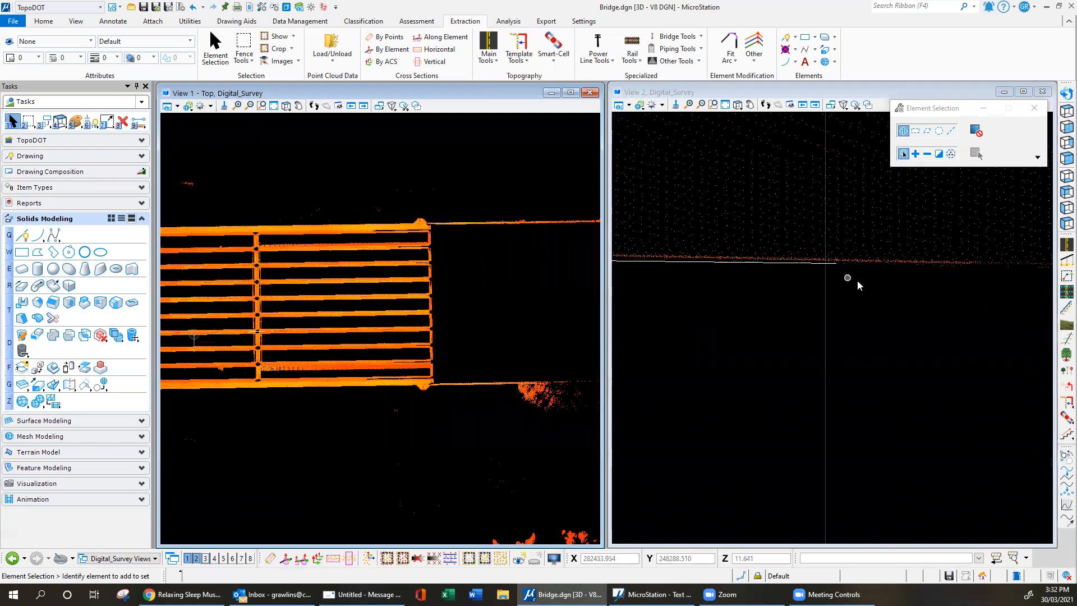
pyautogui.scroll(-3, 913, 287)
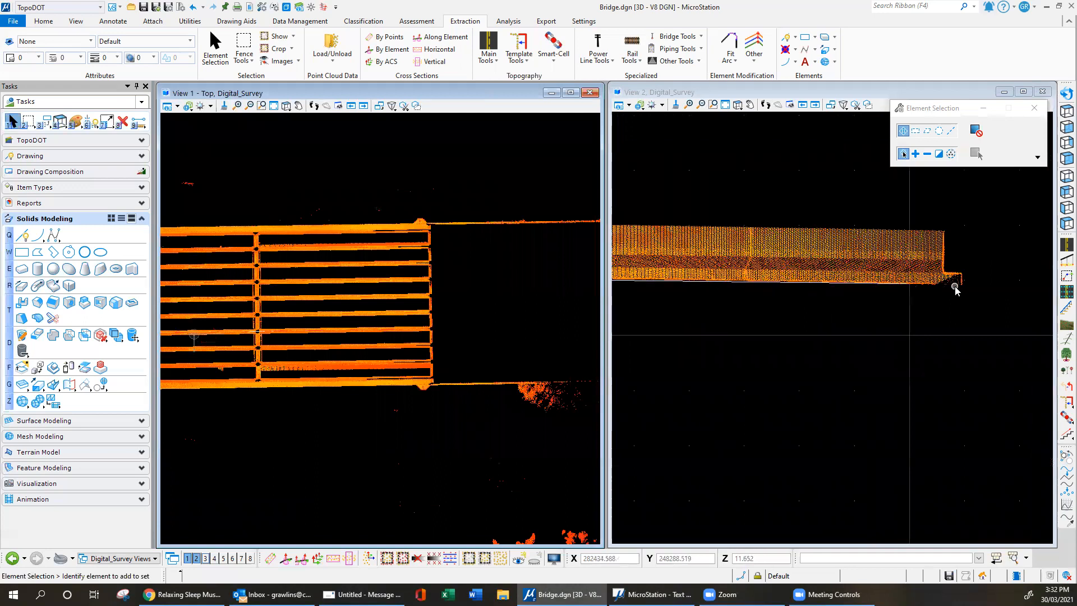
pyautogui.scroll(4, 913, 284)
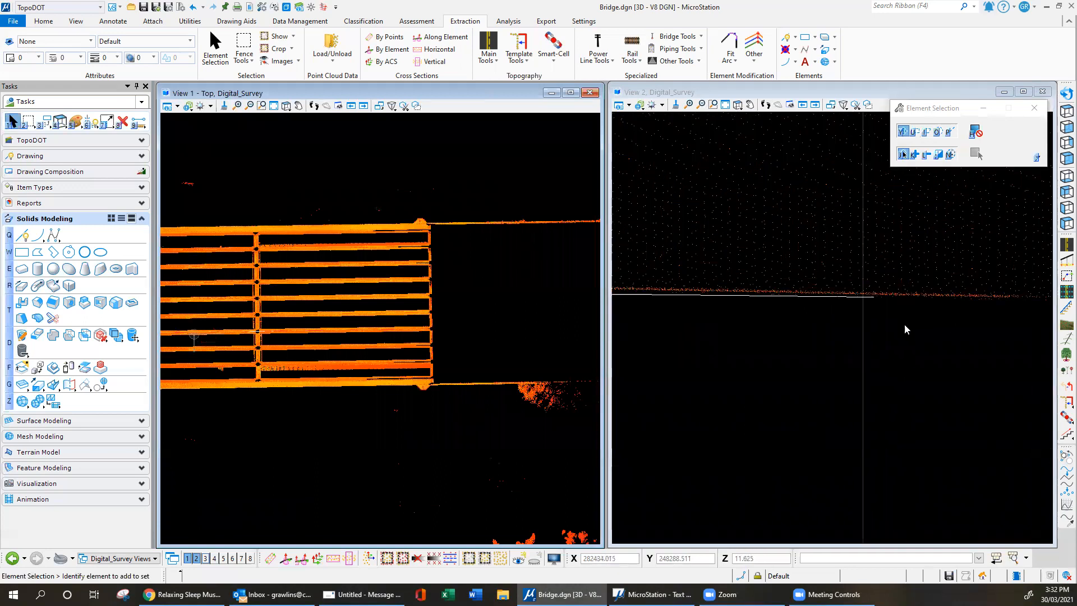
pyautogui.scroll(-3, 709, 378)
pyautogui.scroll(3, 764, 353)
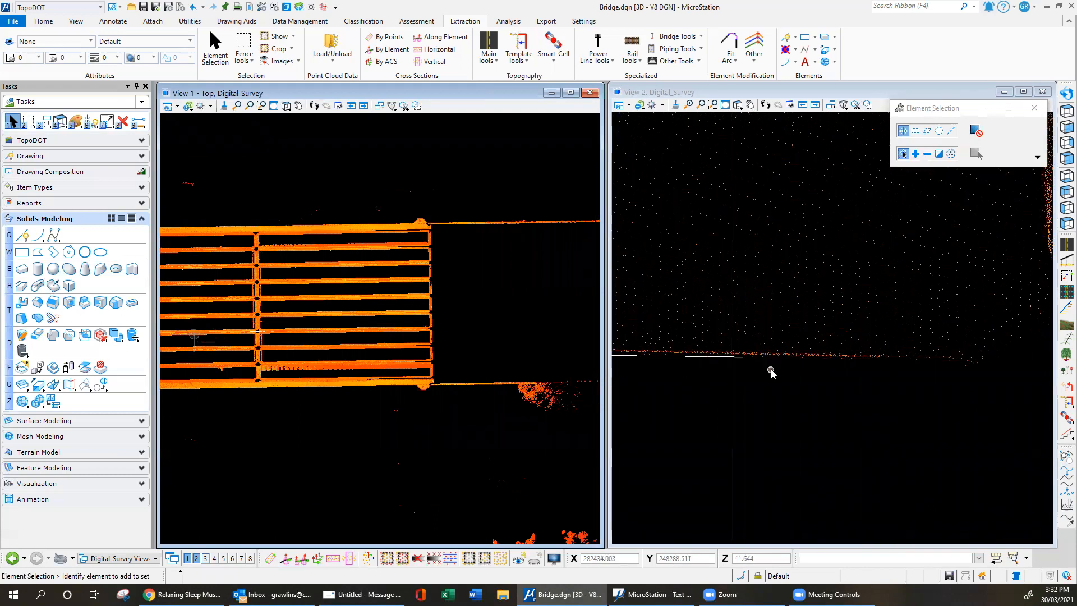
# - Modify the draped line's far end vertex, extending it along the beam underside to the end of the beam at the abutment
pyautogui.press('7')
pyautogui.press('1')
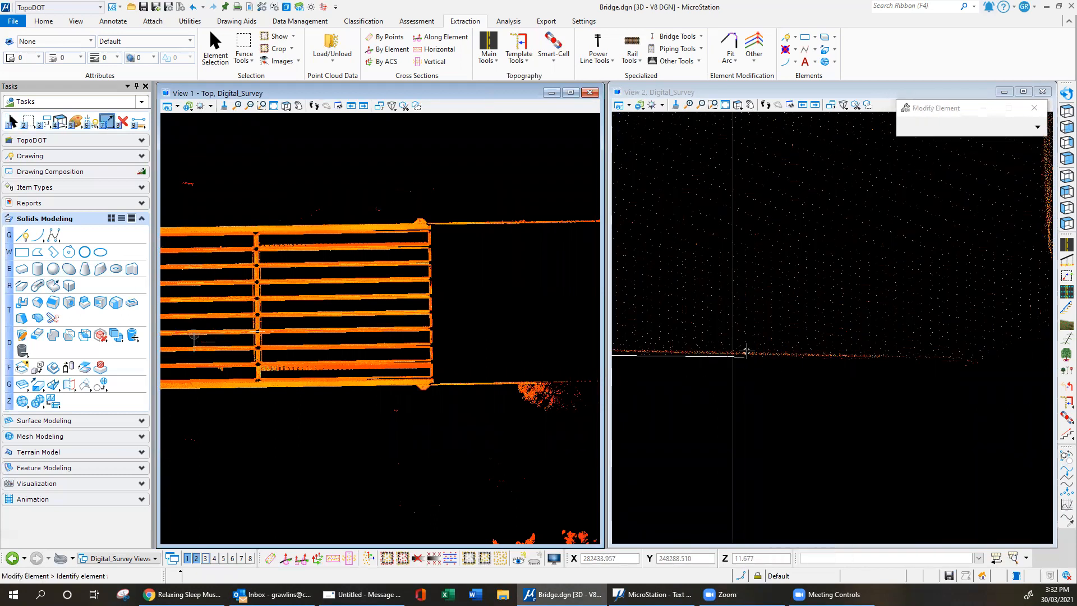
pyautogui.click(744, 357)
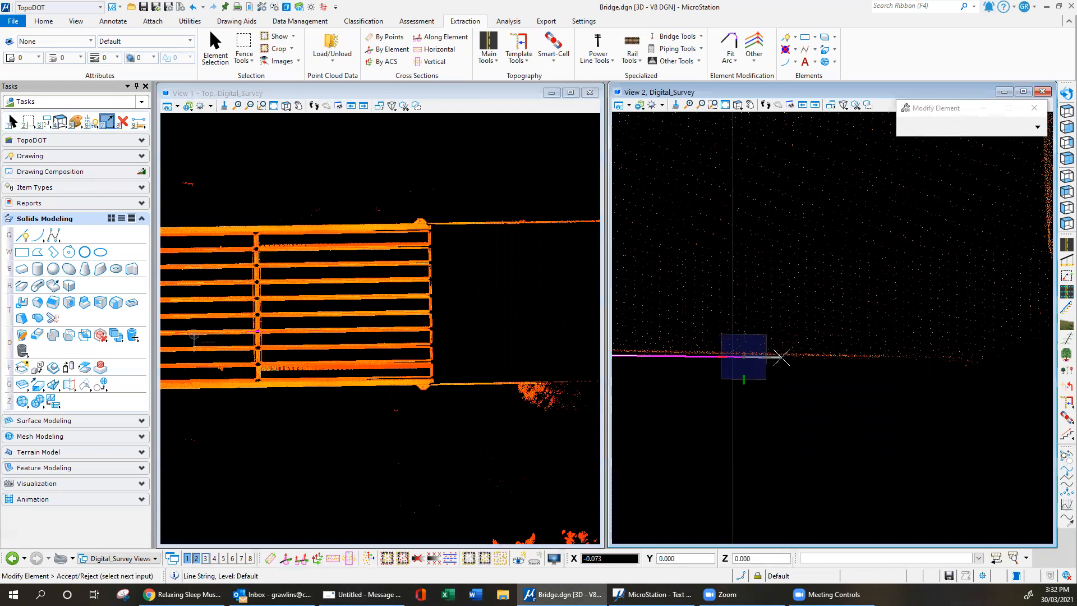
pyautogui.click(975, 358)
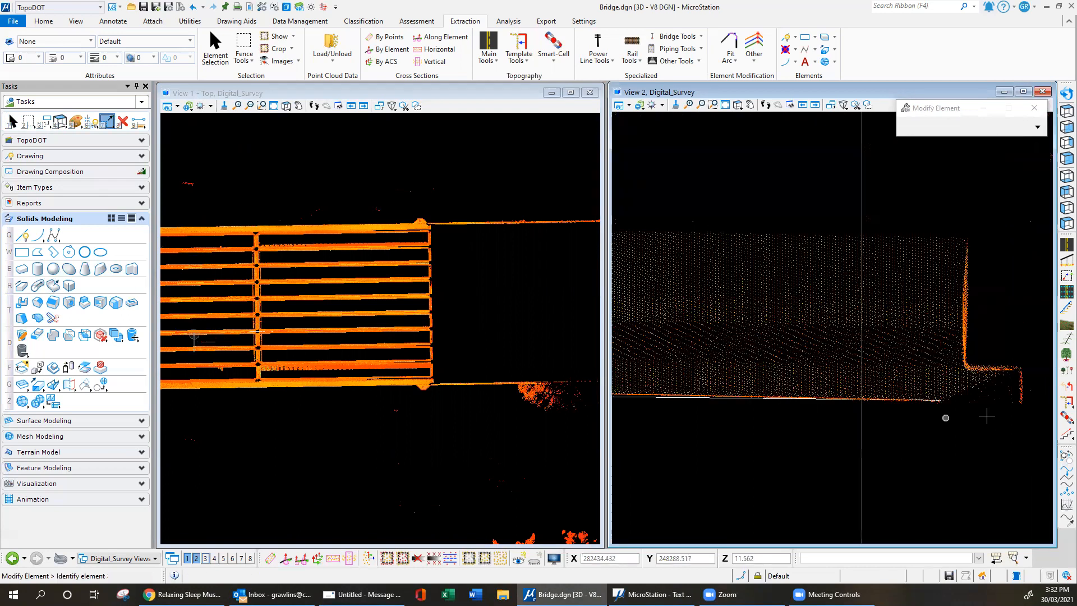
# - Cut a cross-section across the beam ends at the starting abutment, showing it in view 2
pyautogui.scroll(5, 428, 345)
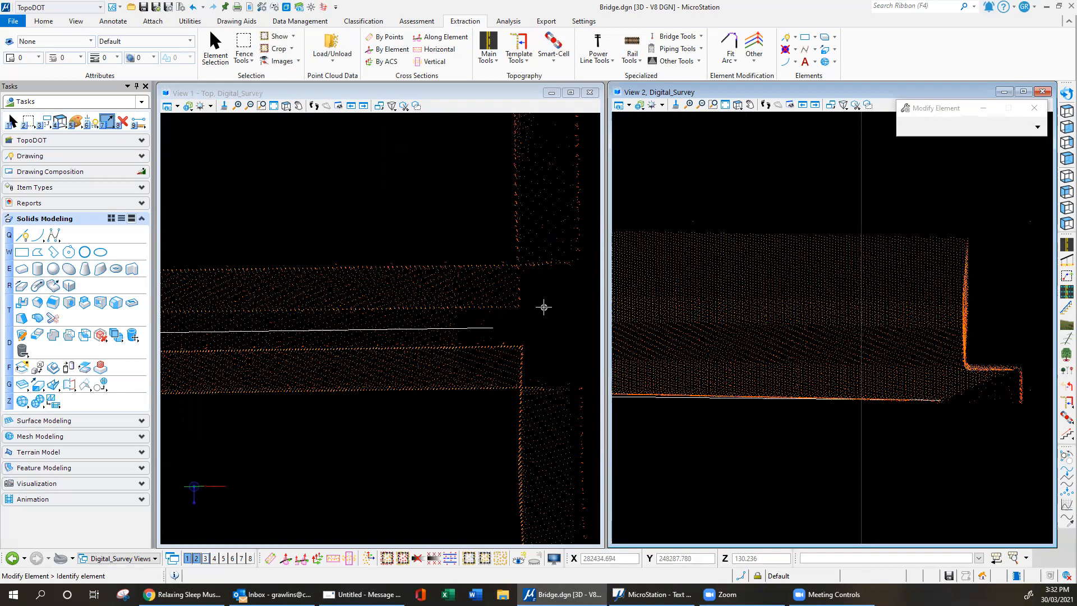
pyautogui.scroll(-5, 544, 308)
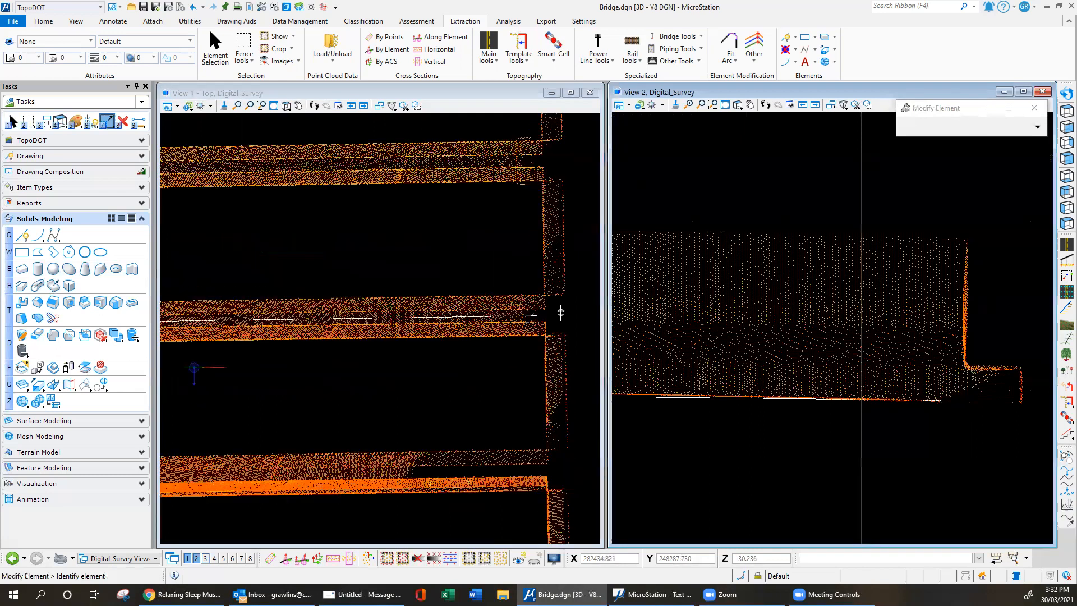
pyautogui.scroll(-2, 576, 319)
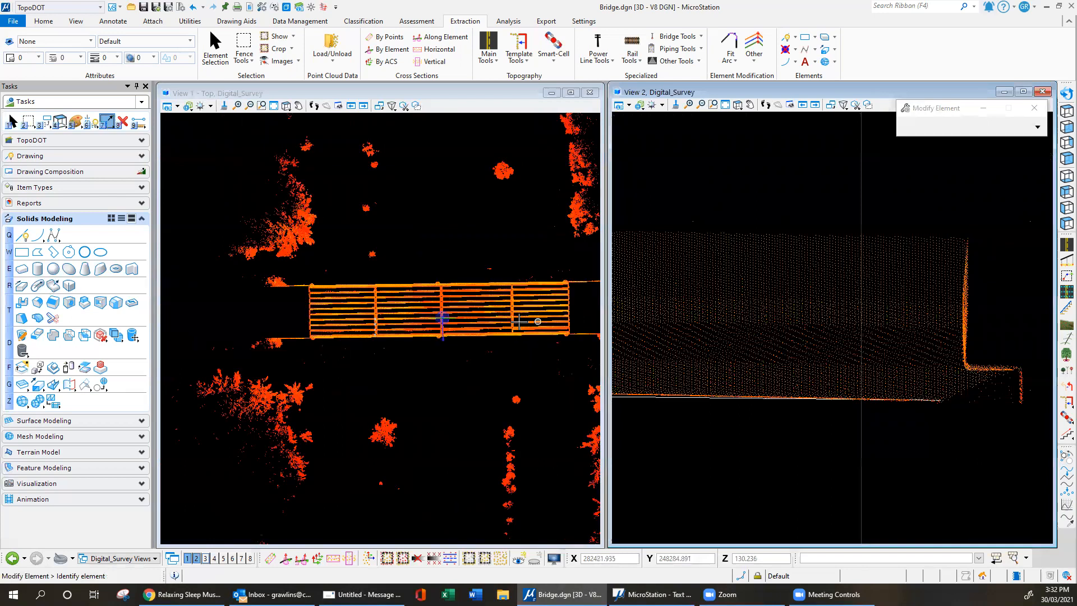
pyautogui.scroll(4, 304, 315)
pyautogui.scroll(3, 305, 315)
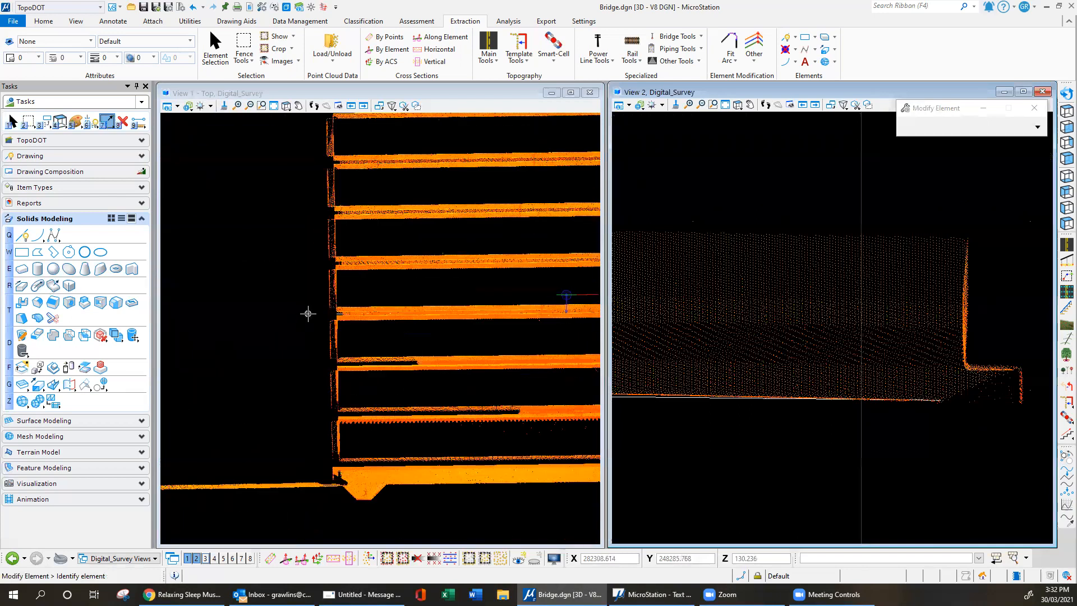
pyautogui.click(270, 560)
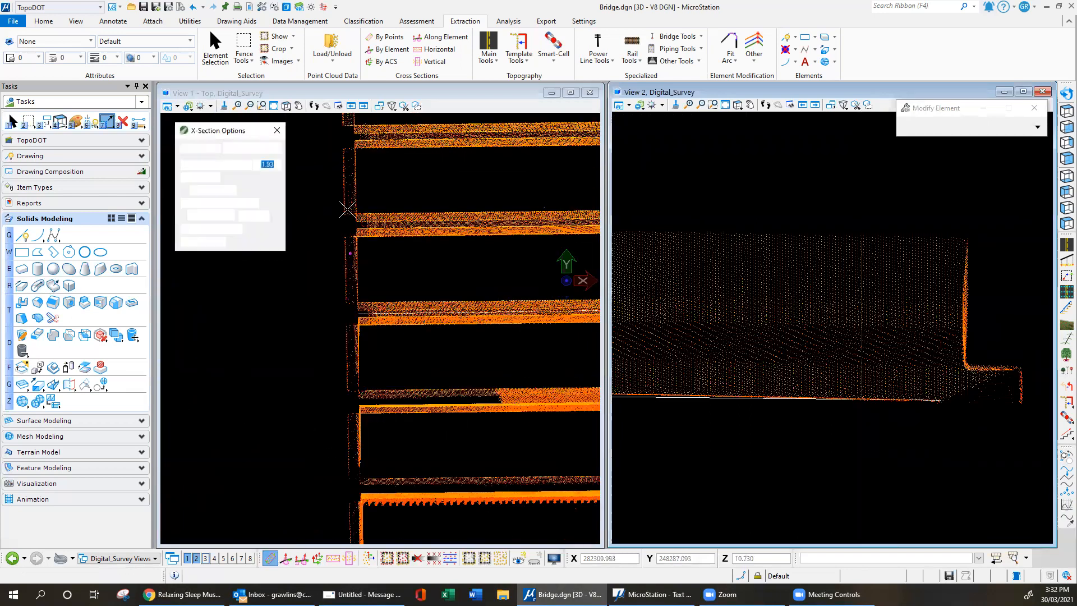
pyautogui.click(354, 161)
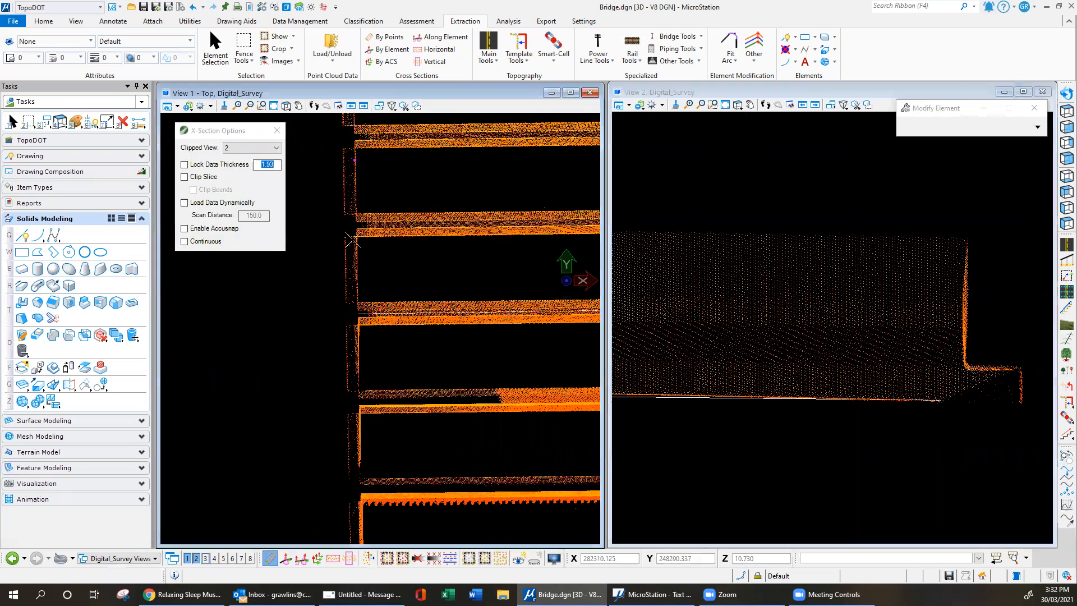
pyautogui.click(359, 507)
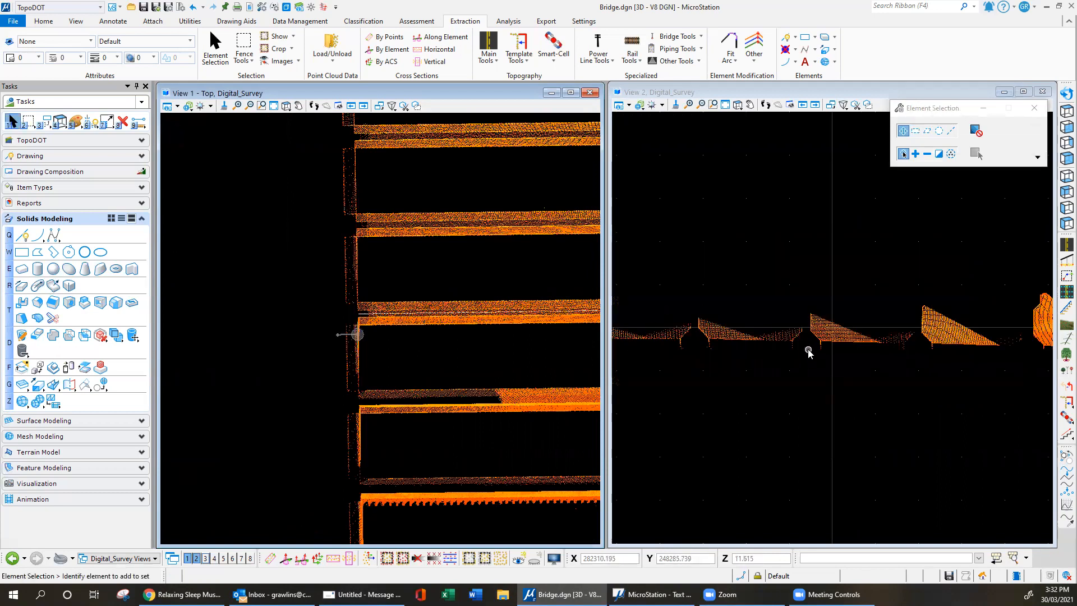
# - Place the ConcreteBeam cell with its bottom midpoint on the draped line's start, and drop the cell to a plain shape
pyautogui.scroll(3, 808, 352)
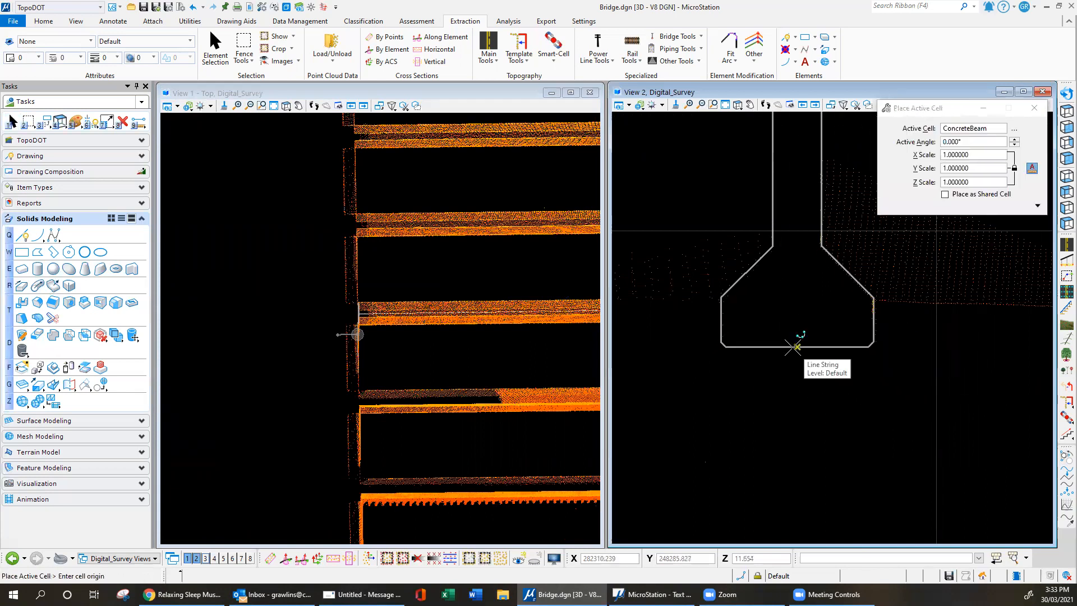
pyautogui.press('Escape')
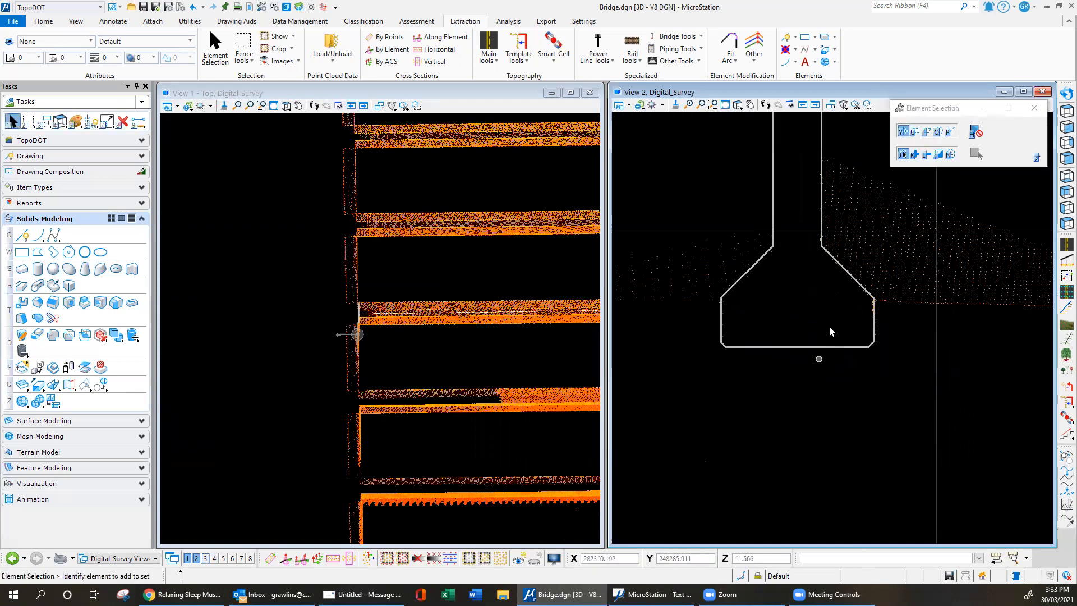
pyautogui.click(768, 200)
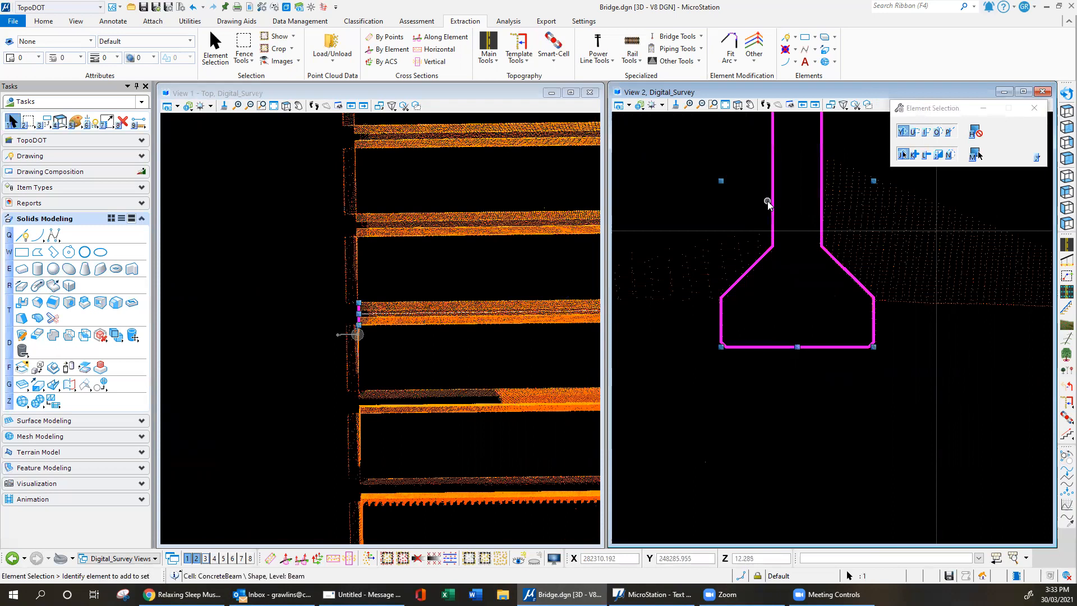
pyautogui.press('6')
pyautogui.press('1')
pyautogui.click(721, 177)
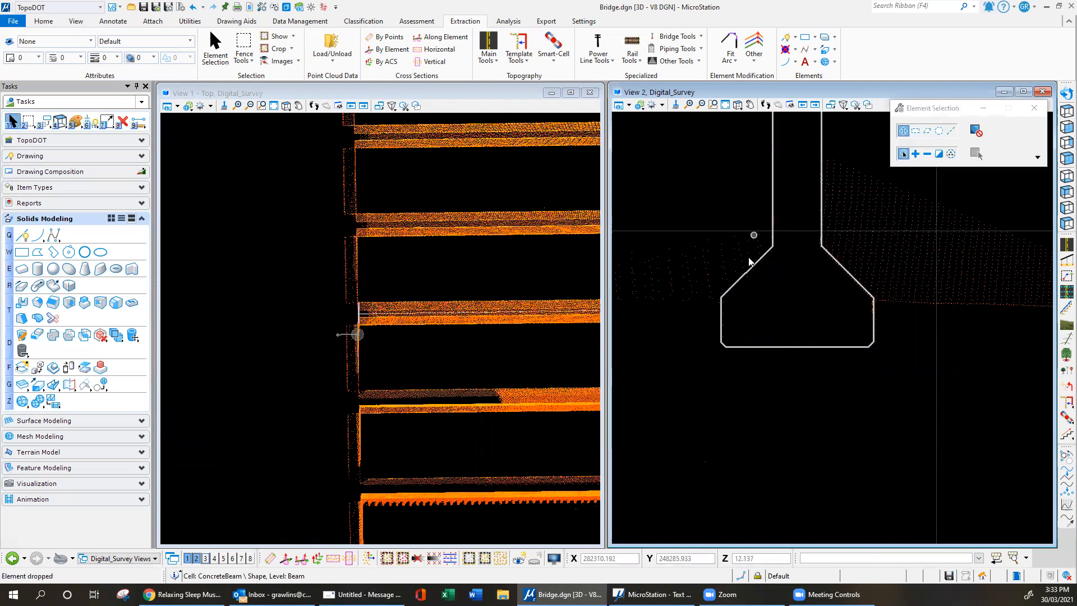
# - Extrude the beam profile shape along the draped line as a solid with Normal alignment
pyautogui.scroll(-5, 725, 367)
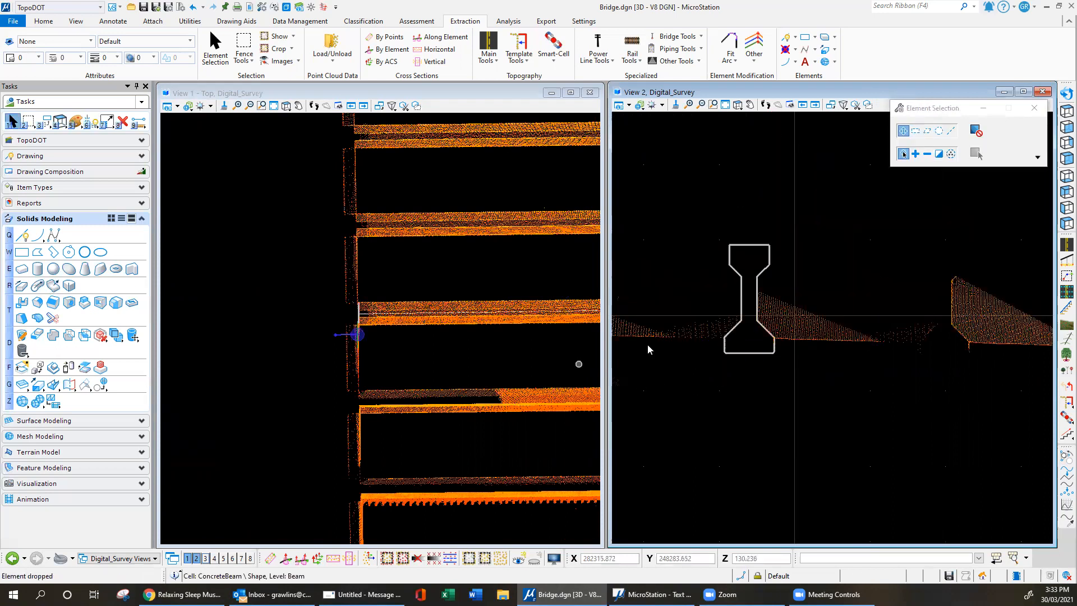
pyautogui.click(1067, 93)
pyautogui.click(451, 384)
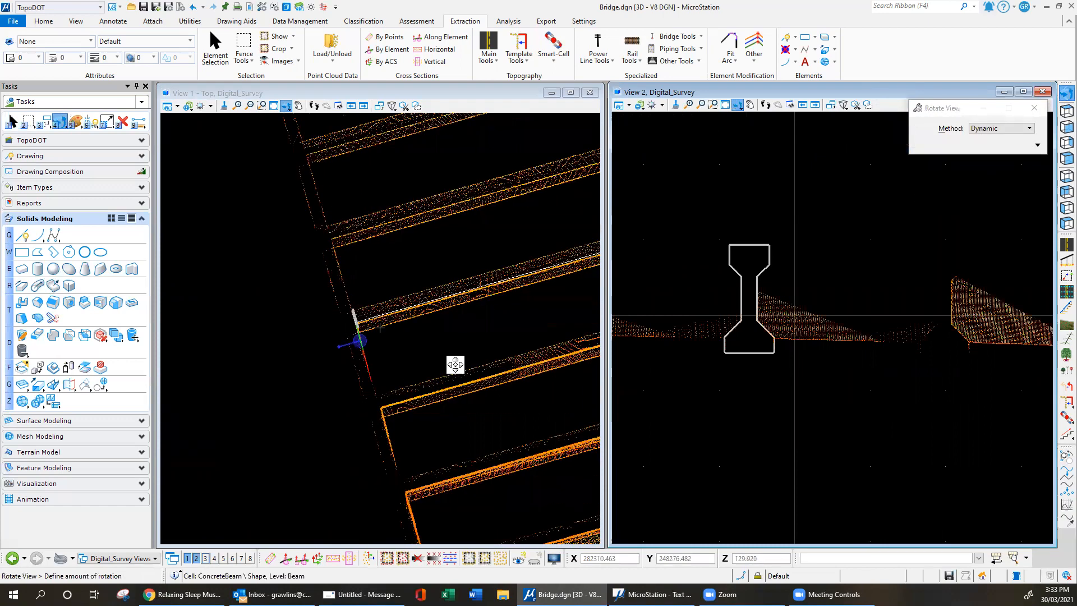
pyautogui.click(462, 248)
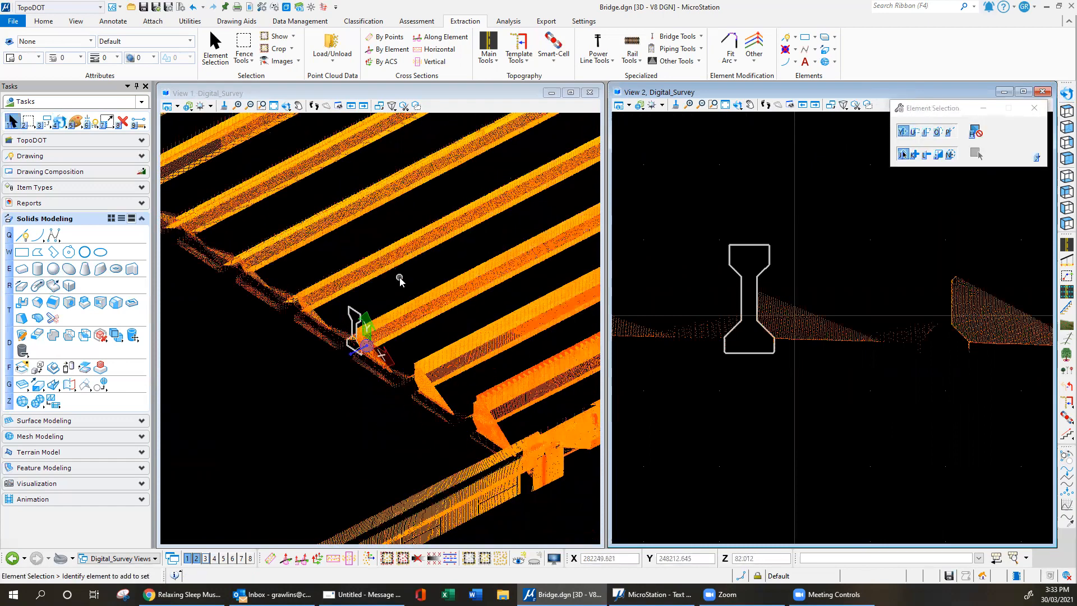
pyautogui.click(399, 277)
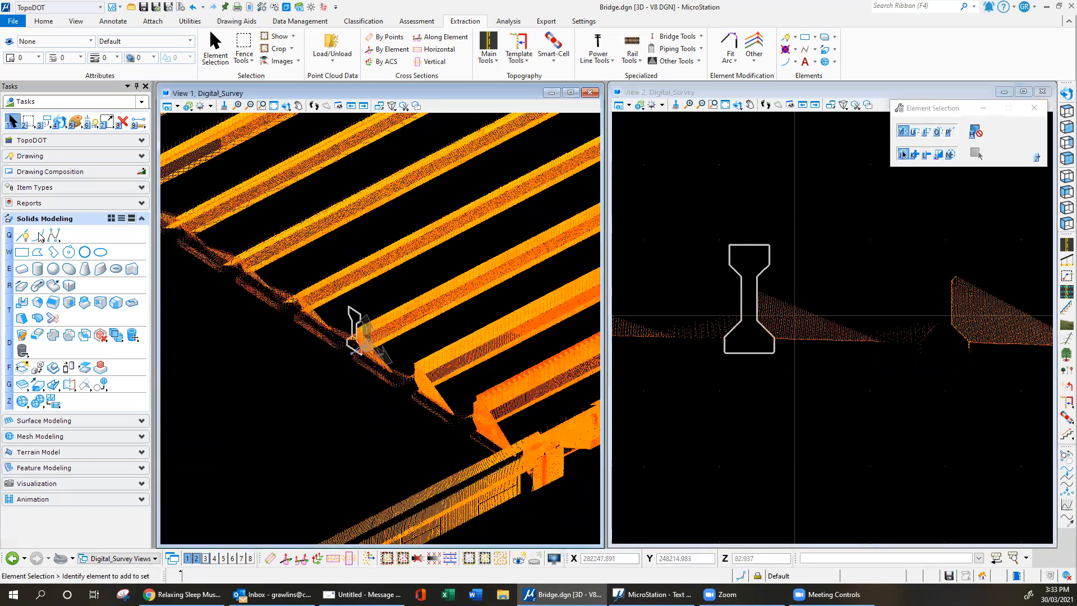
pyautogui.click(37, 286)
pyautogui.click(392, 333)
pyautogui.click(357, 321)
pyautogui.click(289, 382)
pyautogui.press('alt')
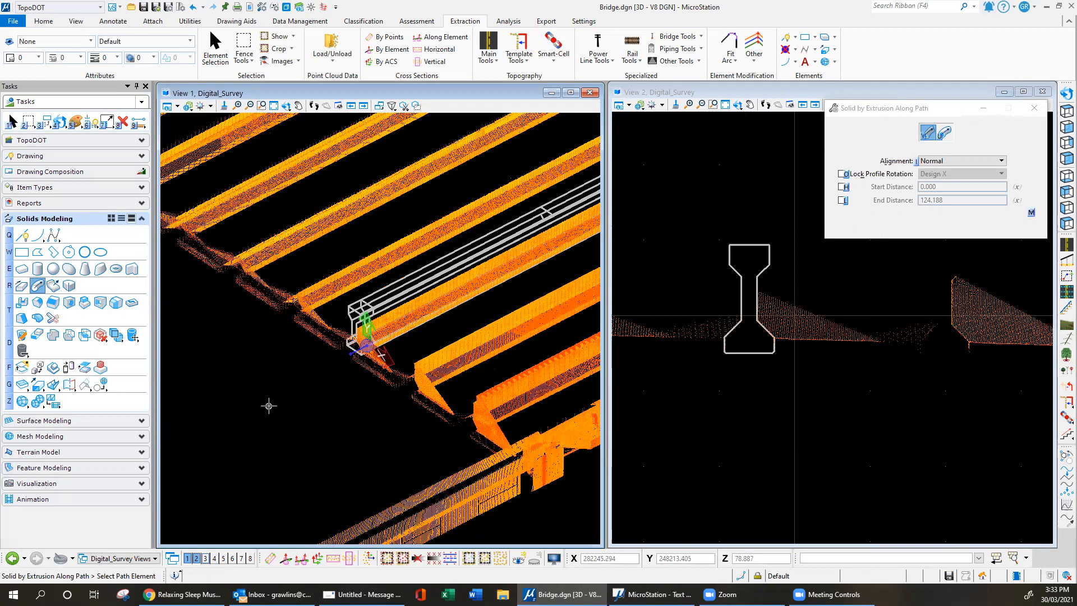
pyautogui.click(270, 406)
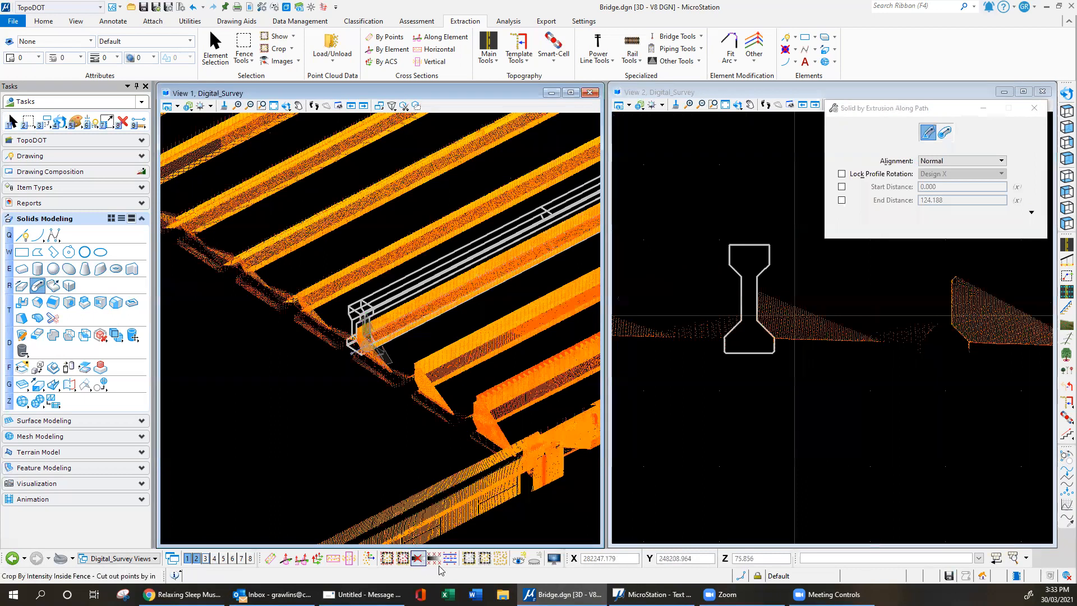
# - Restore the clipped point cloud points and compare the extruded beam with the surrounding scanned bridge from several angles
pyautogui.click(501, 558)
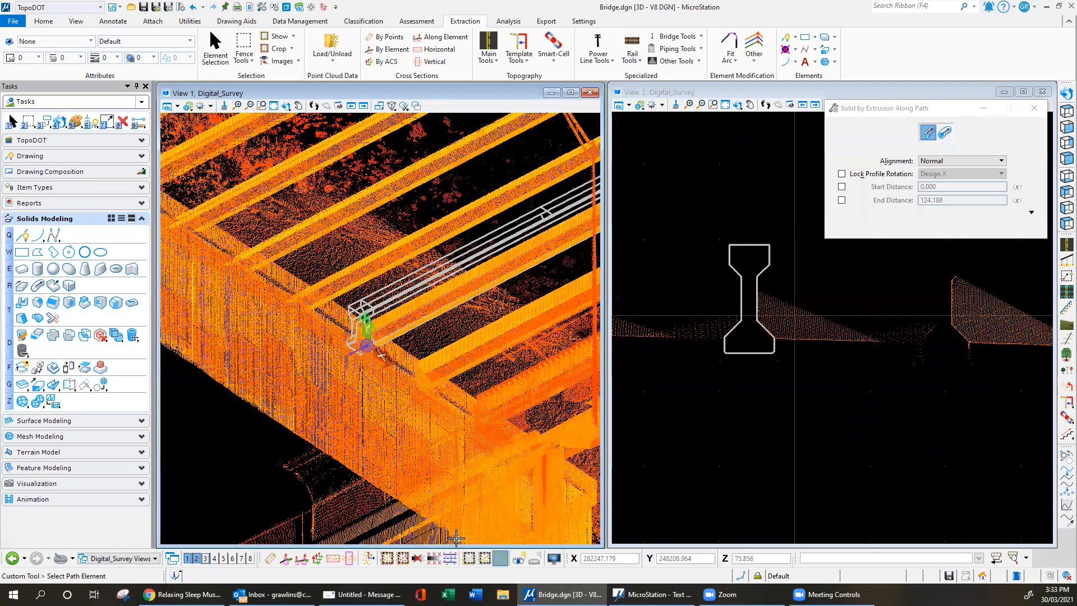
pyautogui.scroll(-5, 260, 405)
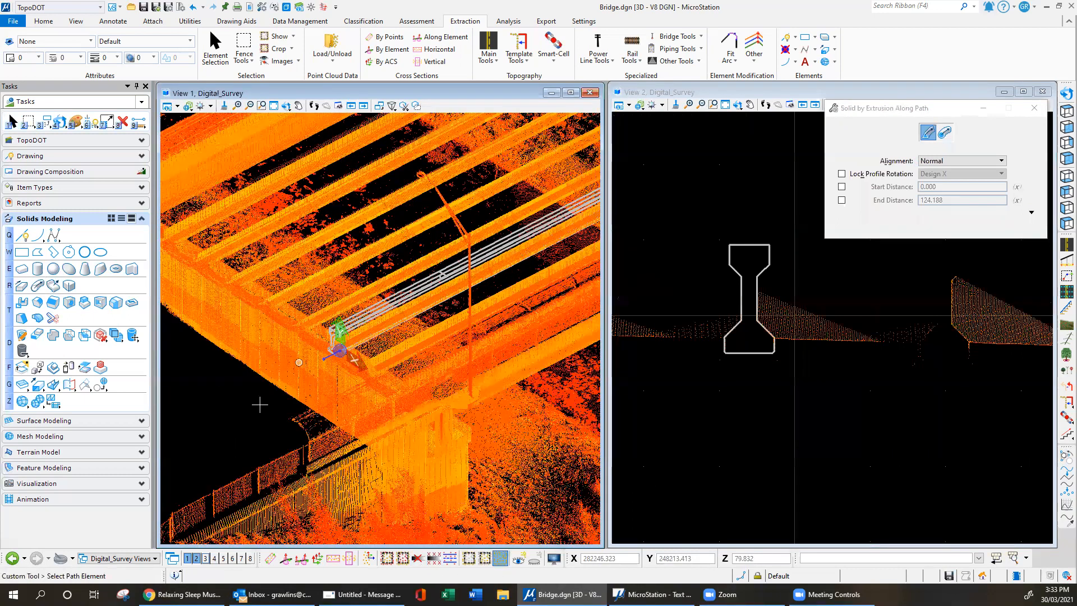
pyautogui.click(1067, 94)
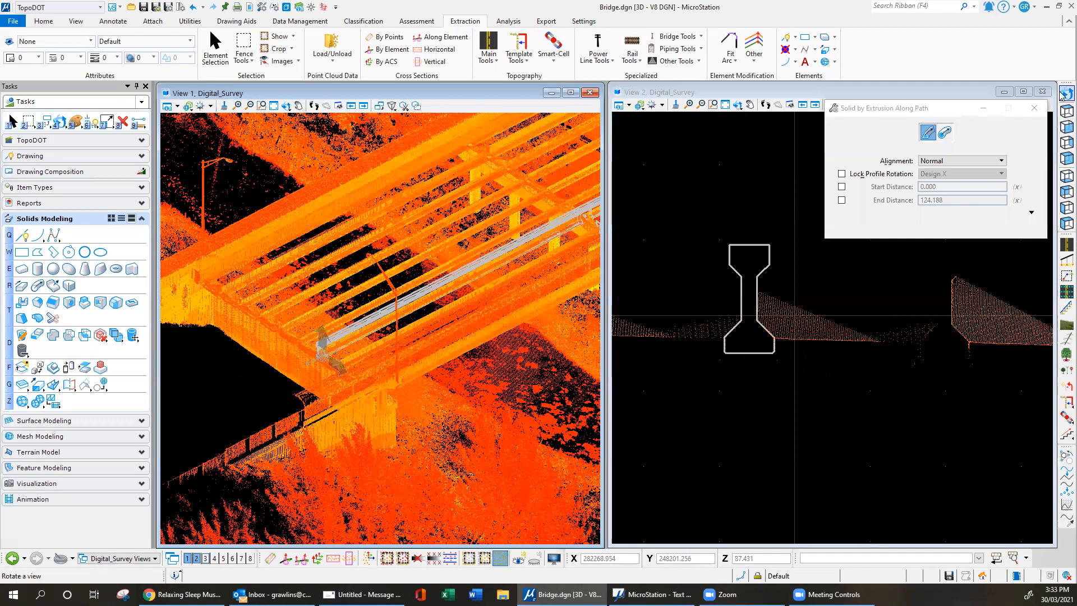
pyautogui.click(567, 217)
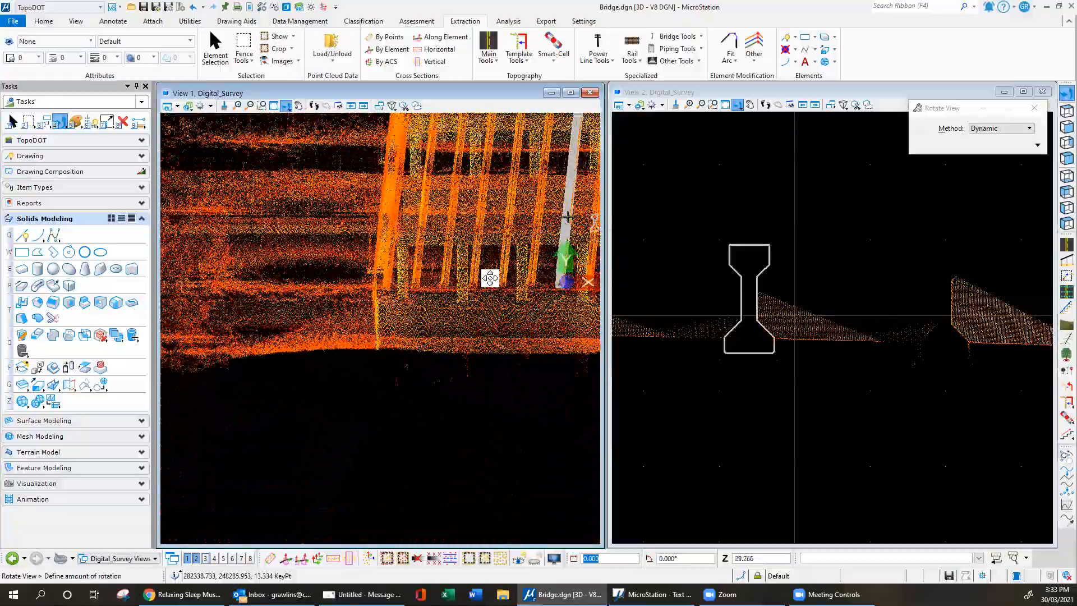
pyautogui.click(524, 282)
pyautogui.scroll(-4, 283, 414)
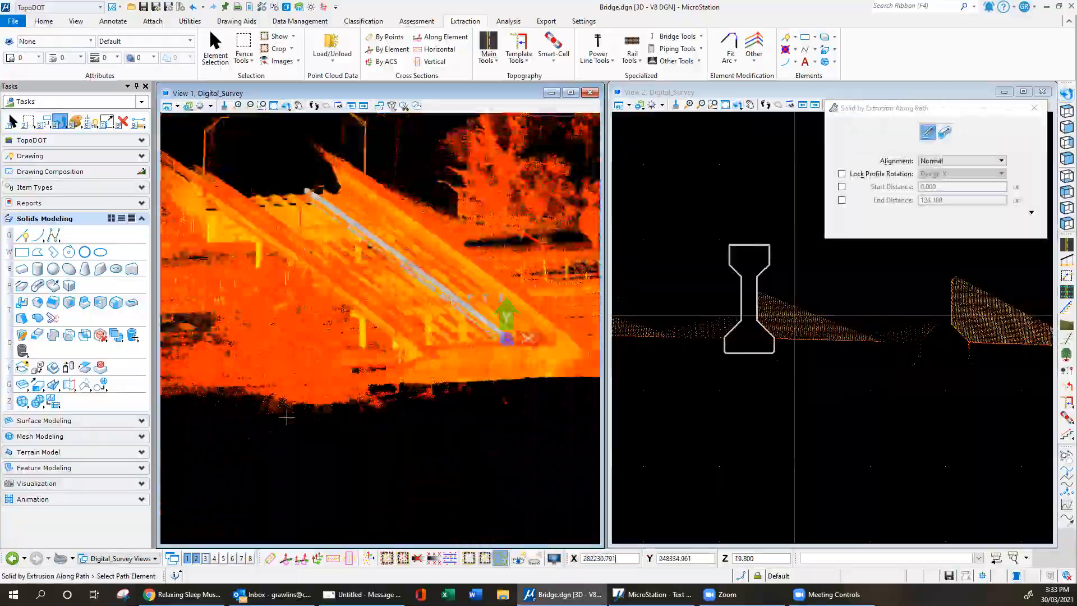
pyautogui.scroll(5, 352, 336)
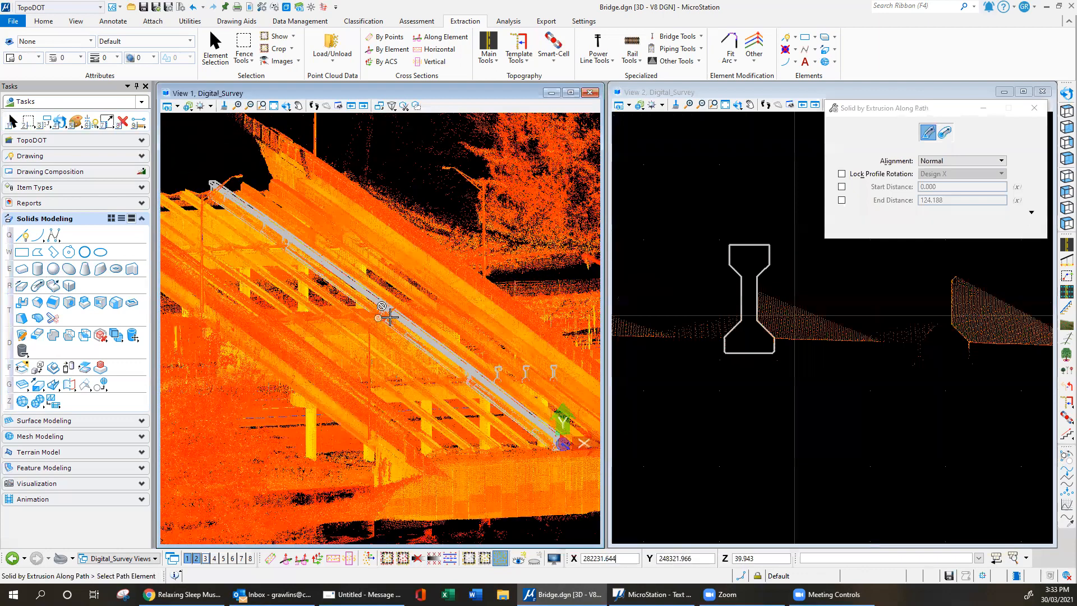
pyautogui.click(1067, 93)
pyautogui.click(473, 339)
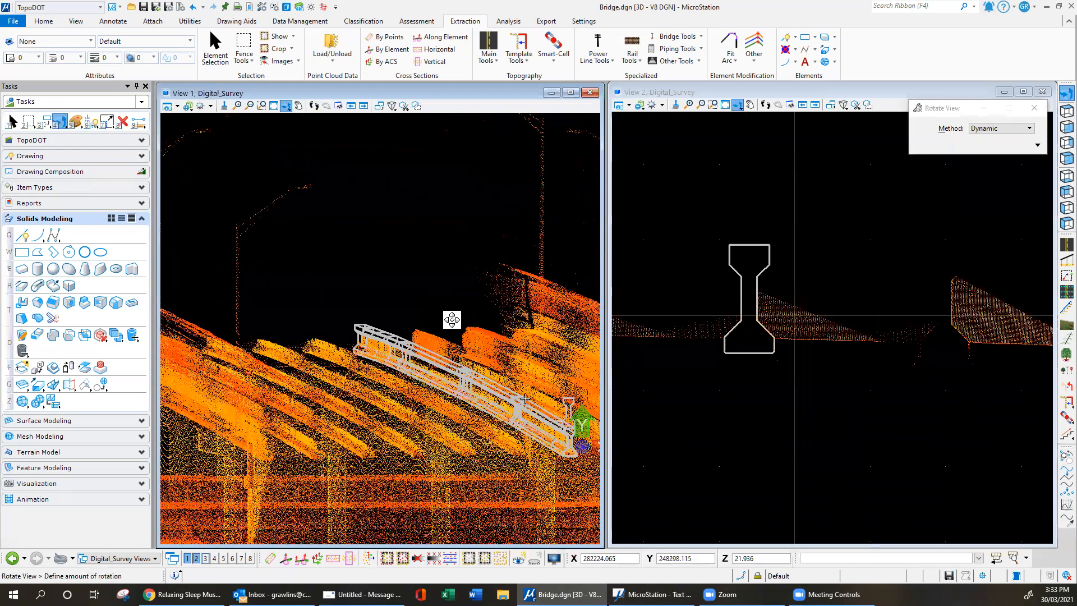
pyautogui.click(454, 321)
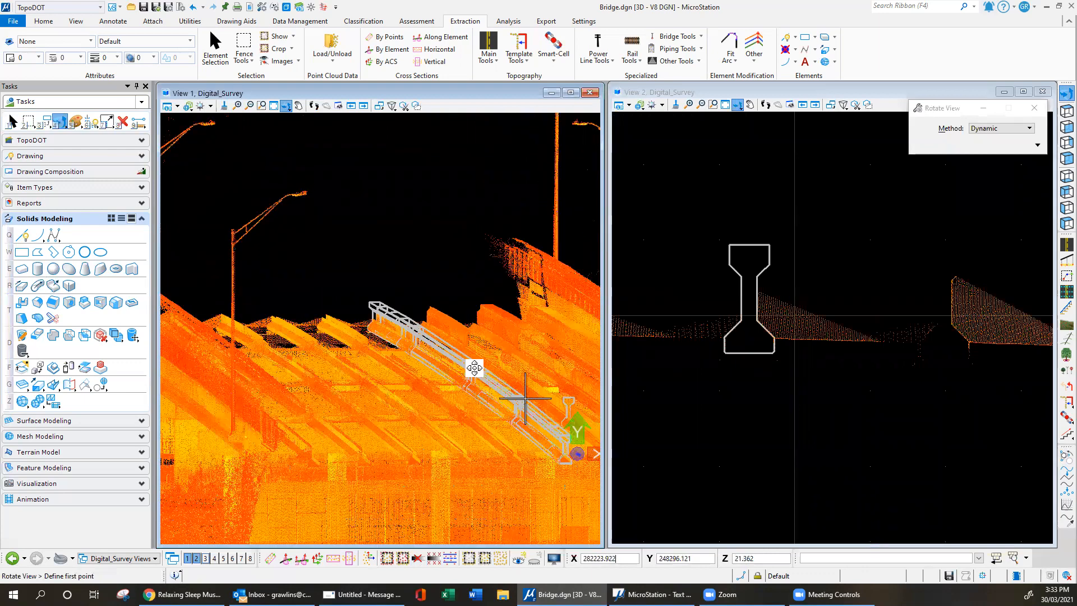
pyautogui.scroll(3, 508, 400)
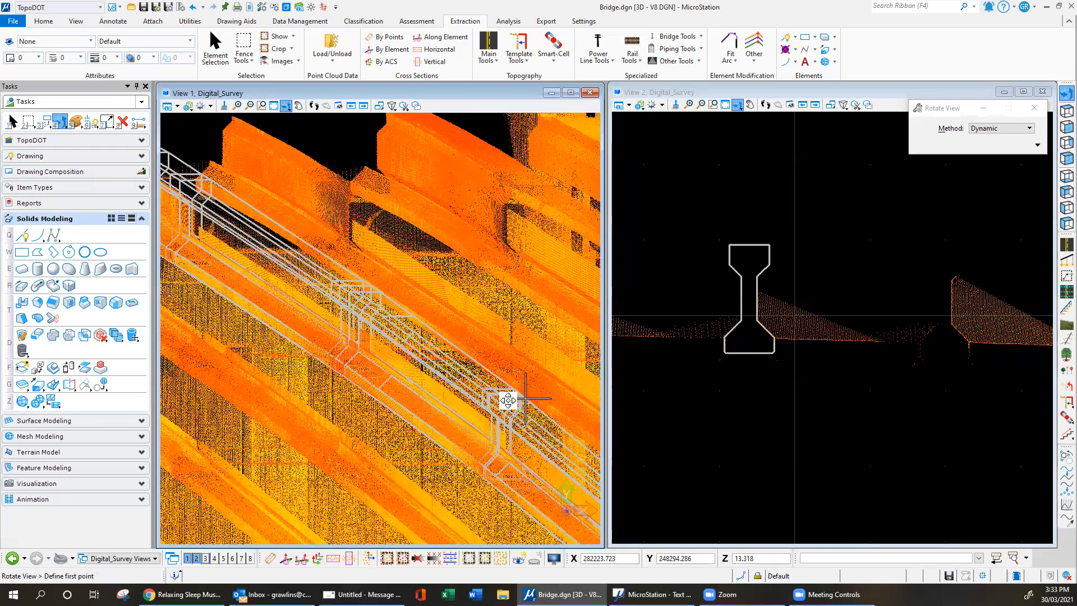
pyautogui.rightClick(508, 400)
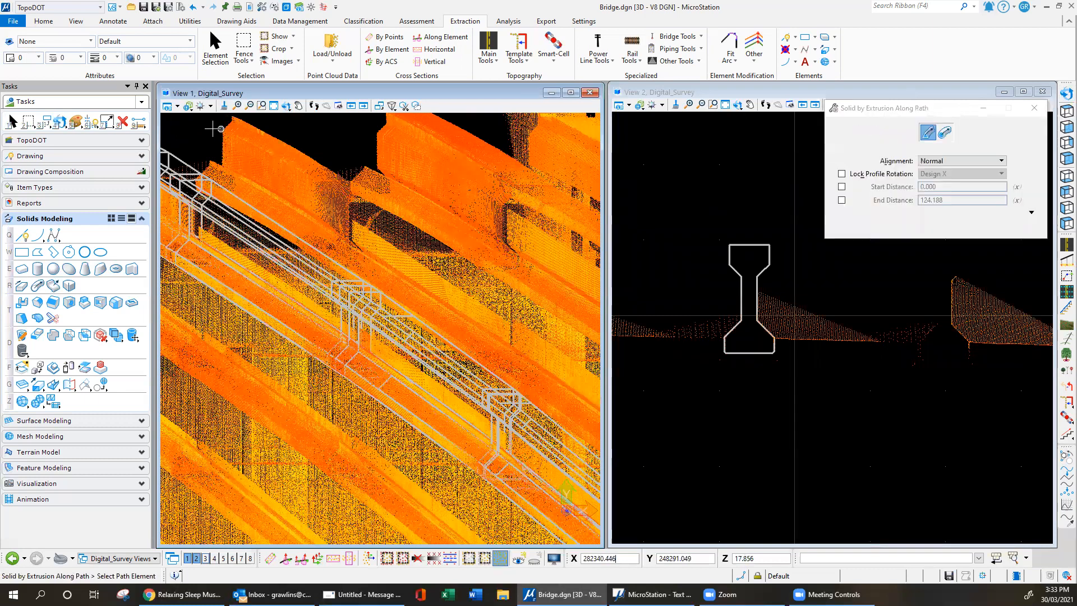
# - Set view 1's display style to Illustration:Ignore Lighting so the beam solid is shaded
pyautogui.click(181, 111)
pyautogui.click(263, 152)
pyautogui.scroll(3, 247, 185)
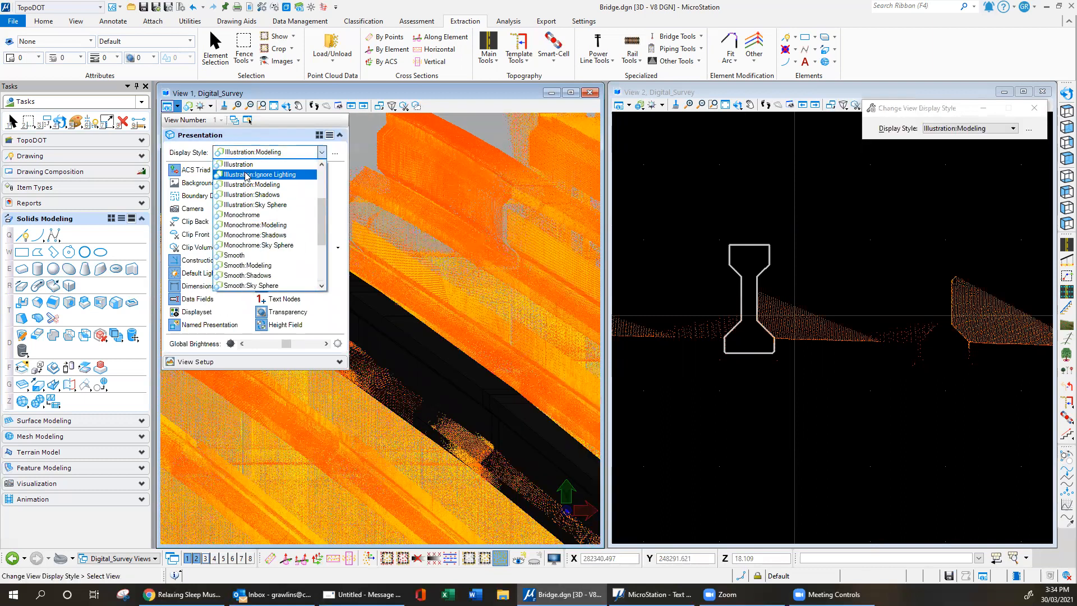
pyautogui.click(246, 175)
pyautogui.click(384, 151)
pyautogui.rightClick(440, 193)
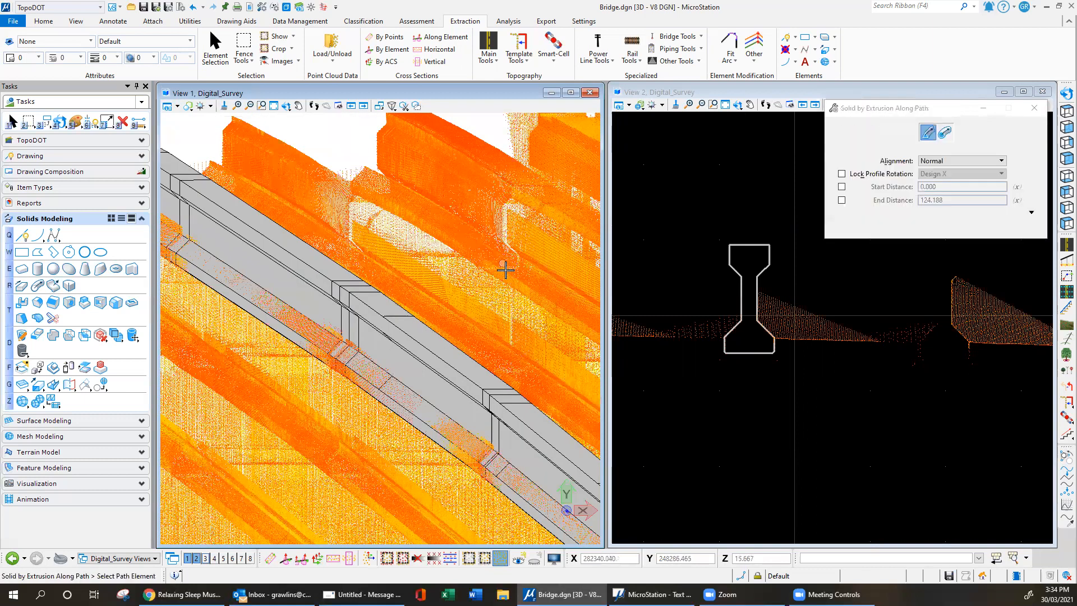
# - Examine how the shaded beam solid fits the scanned beam points along its length and at its end
pyautogui.scroll(-2, 506, 279)
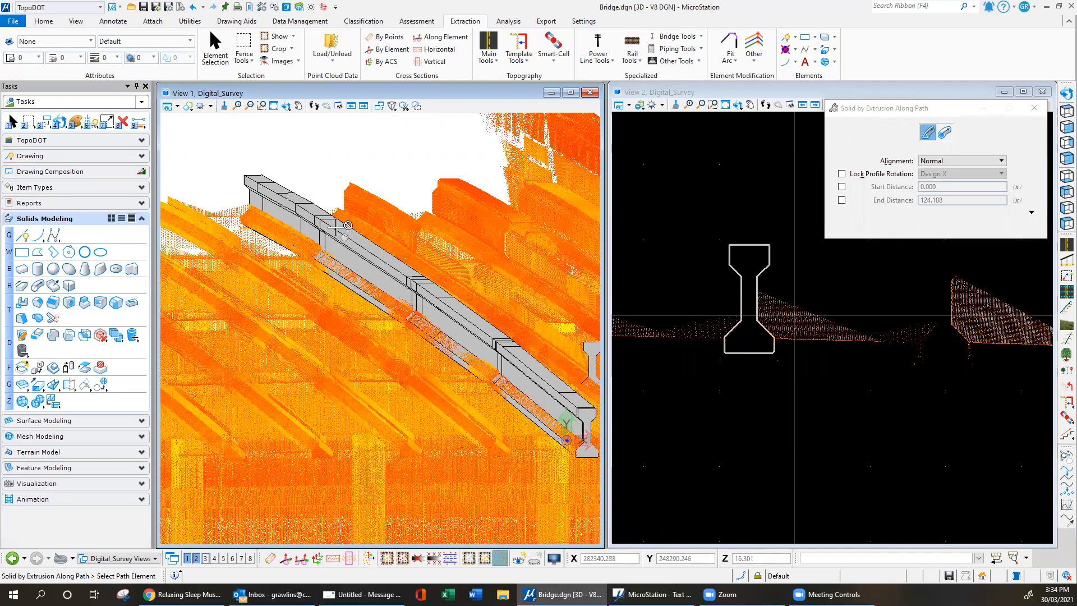
pyautogui.scroll(3, 276, 203)
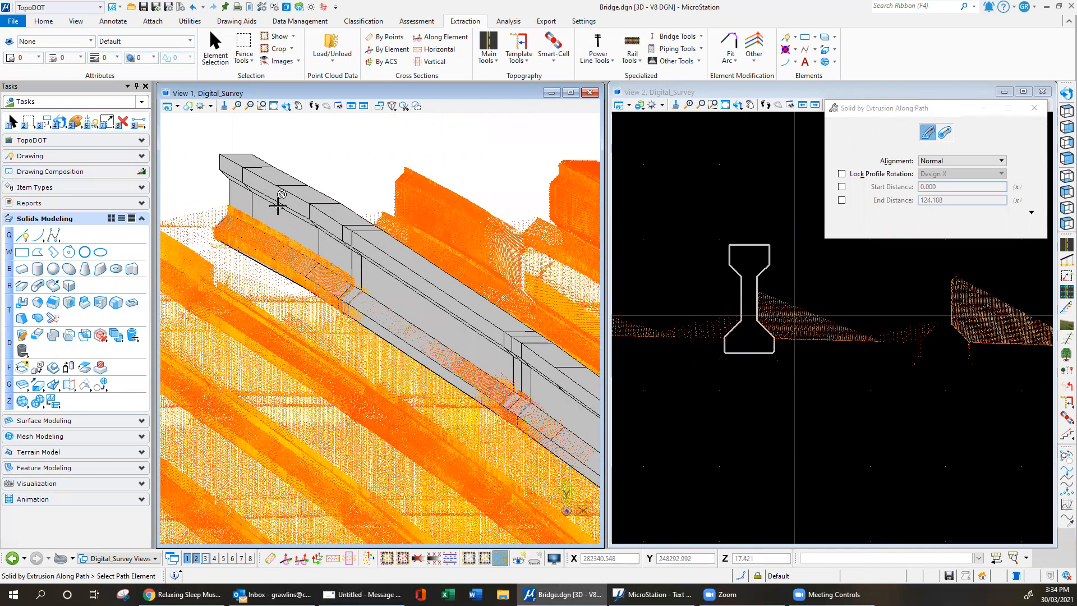
pyautogui.scroll(2, 276, 202)
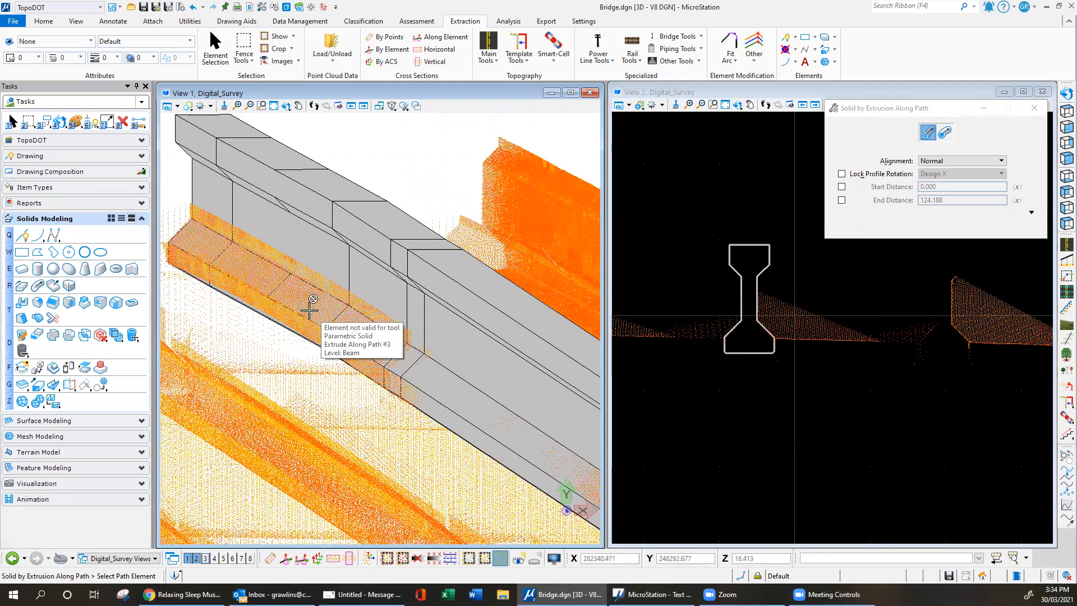
# - Examine the whole extruded beam solid from end to end against the neighbouring scanned beams
pyautogui.scroll(-1, 308, 308)
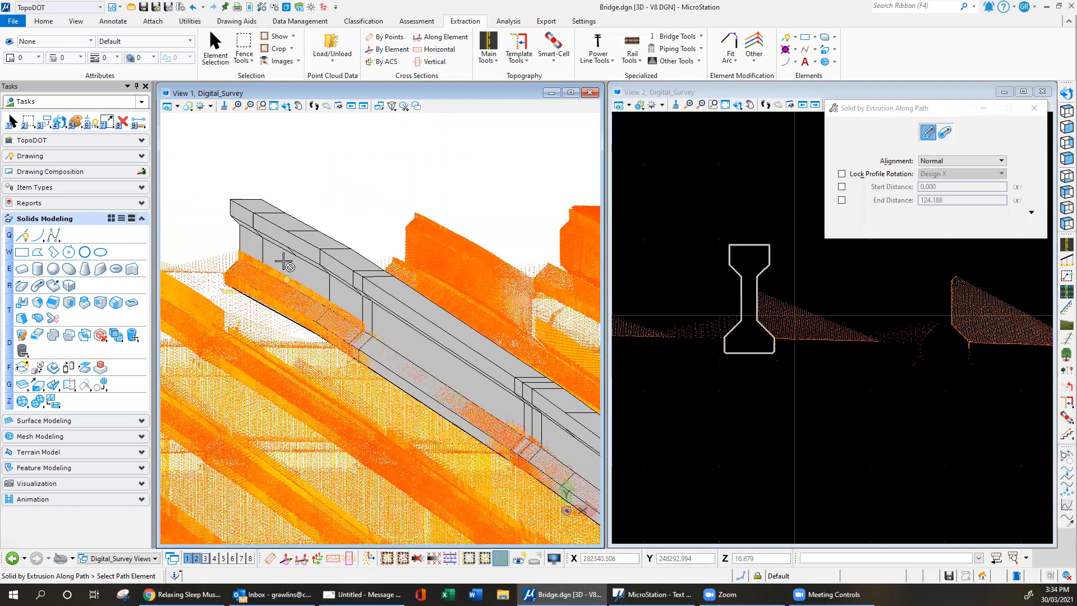
pyautogui.scroll(-2, 286, 263)
pyautogui.scroll(2, 405, 370)
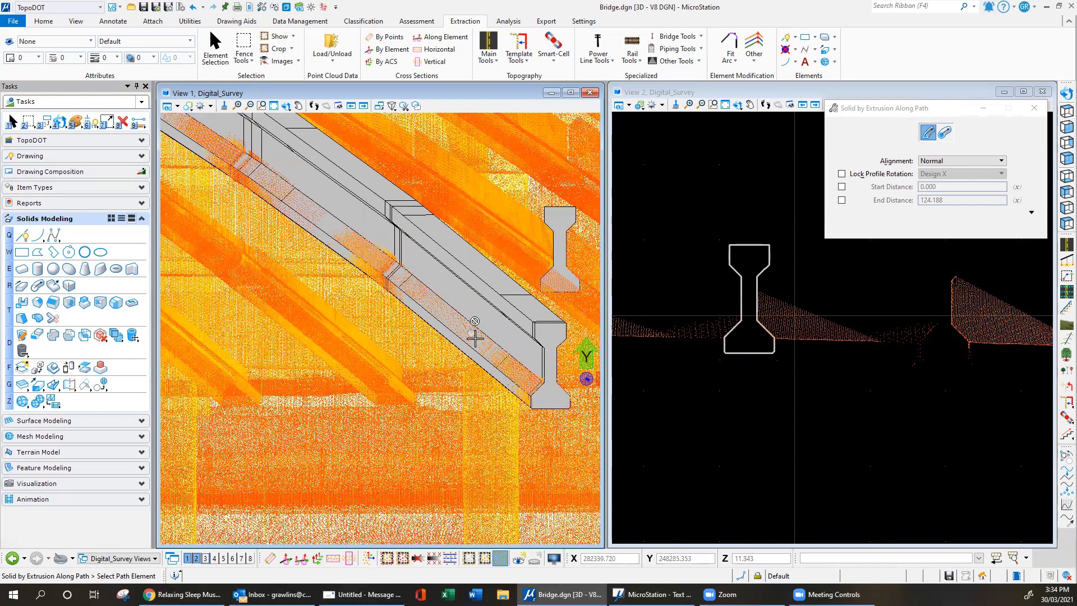
pyautogui.scroll(-2, 433, 302)
pyautogui.scroll(2, 329, 208)
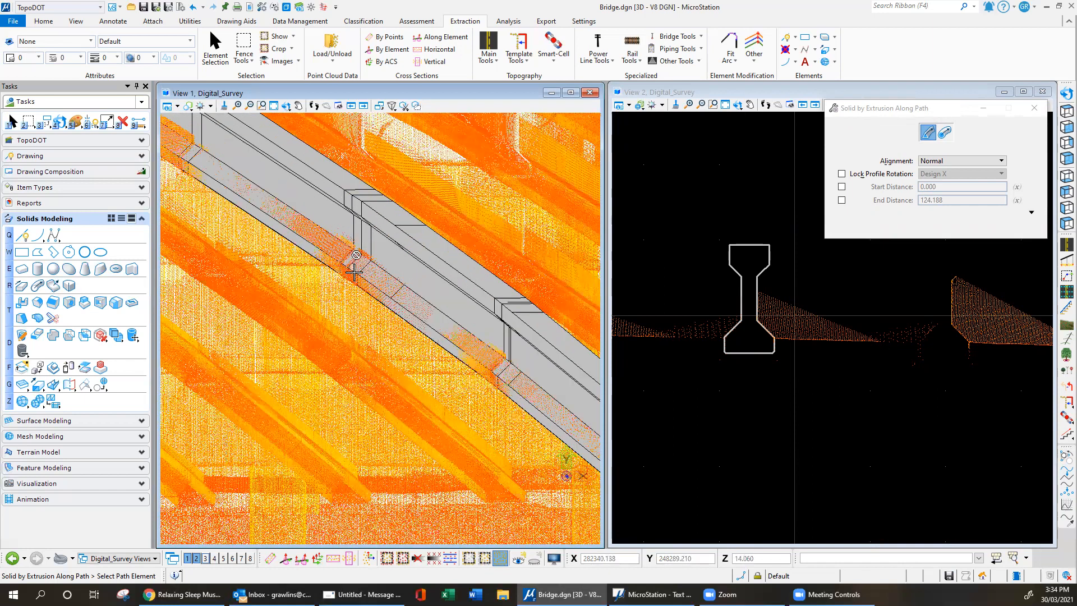
pyautogui.scroll(-2, 354, 271)
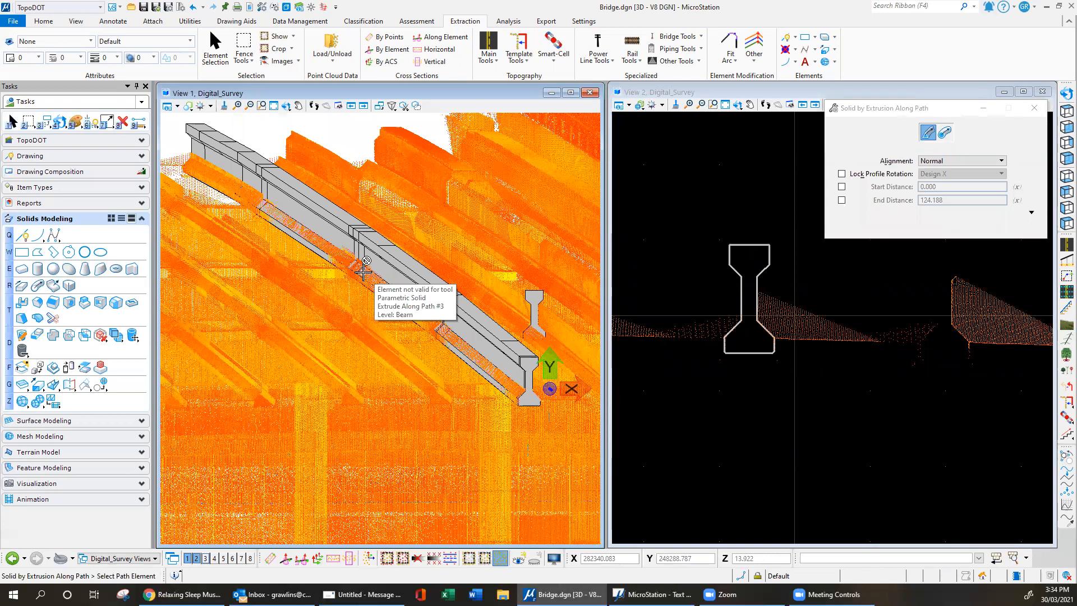
# - Leave the extrusion command and assign the extruded beam solid to level Beams2a
pyautogui.press('Escape')
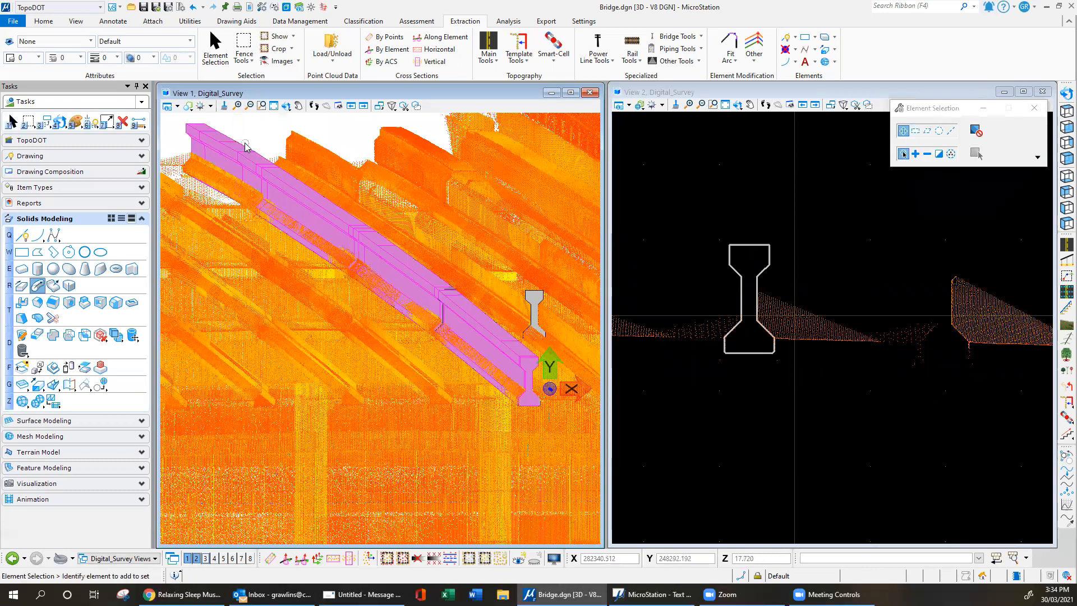
pyautogui.click(245, 146)
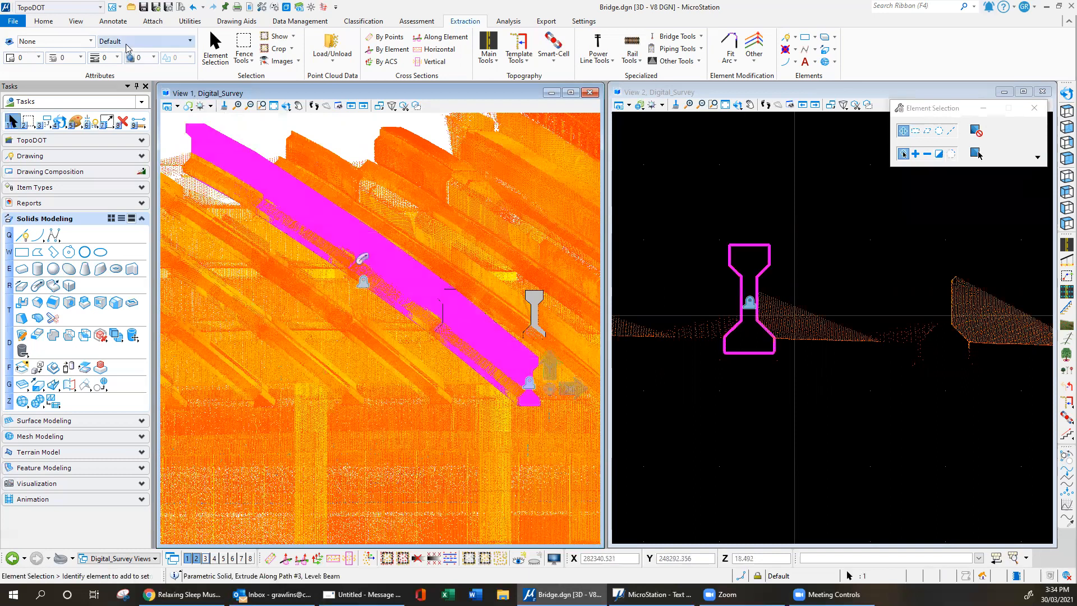
pyautogui.click(127, 42)
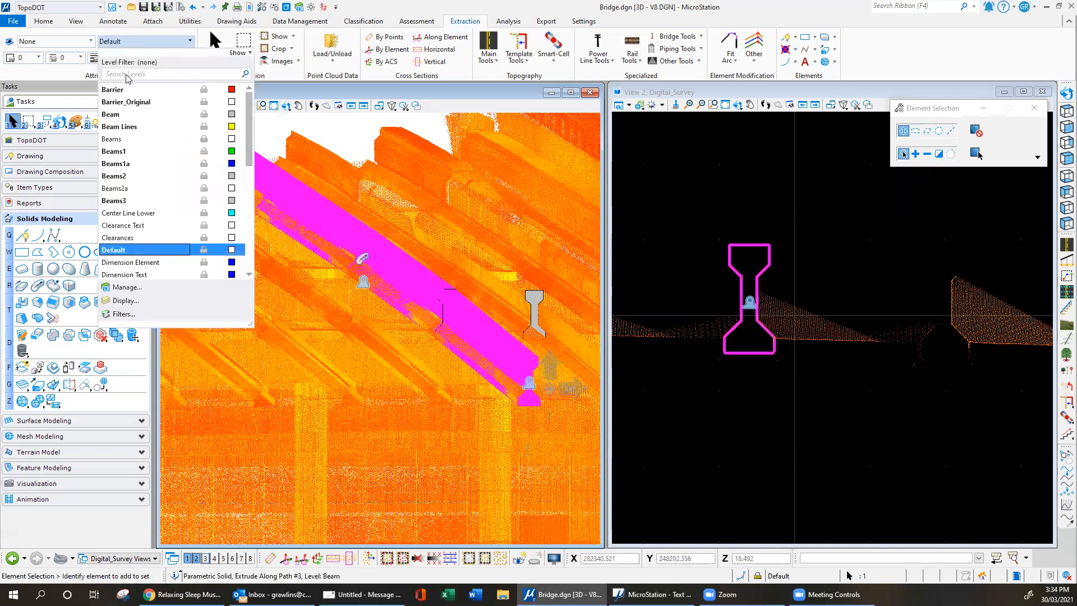
pyautogui.click(129, 188)
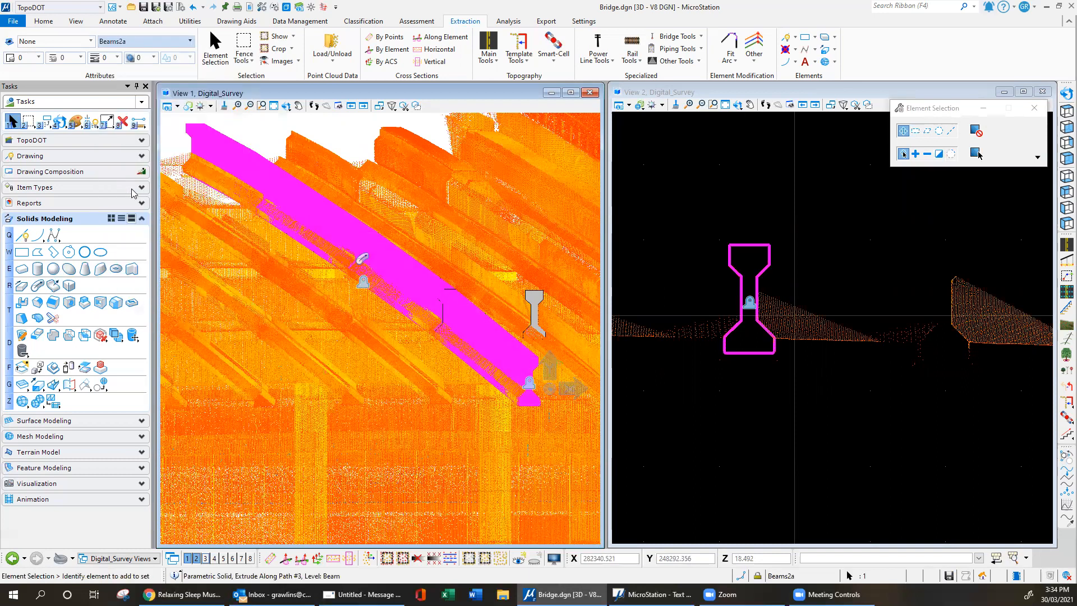
pyautogui.click(263, 121)
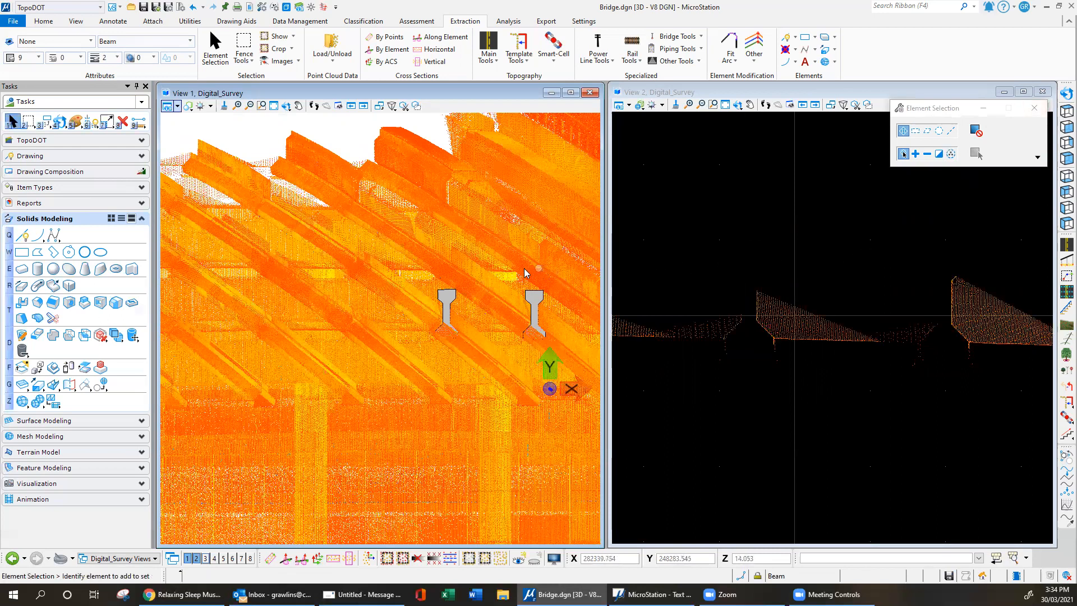
# - Place the ConcreteBeamTemplate2 cell from the Templates.cel library in view 2 beside the scanned beam section
pyautogui.scroll(-2, 525, 273)
pyautogui.scroll(-1, 393, 281)
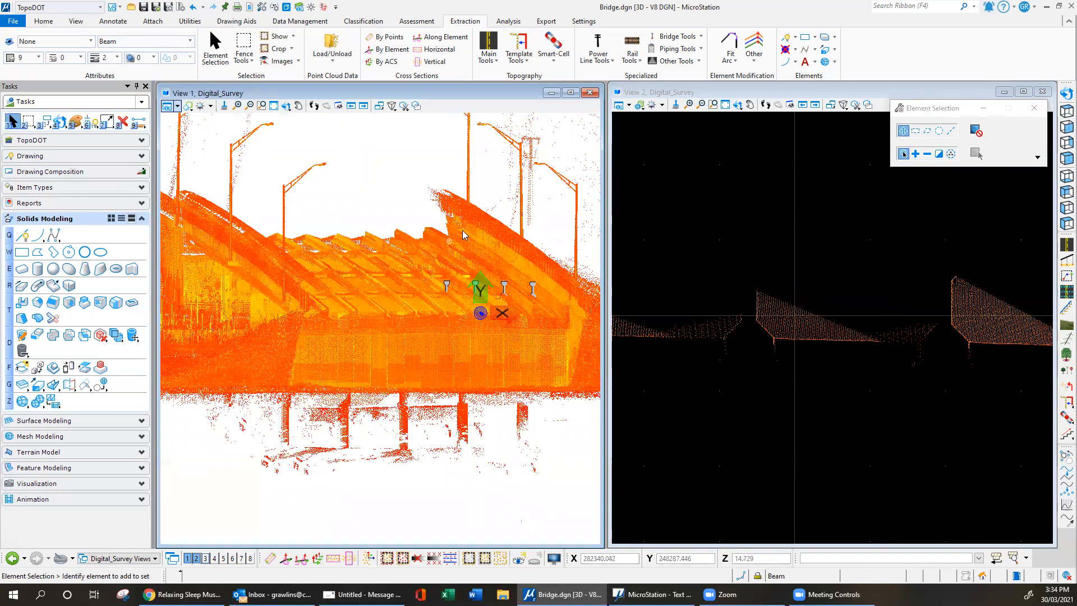
pyautogui.click(520, 68)
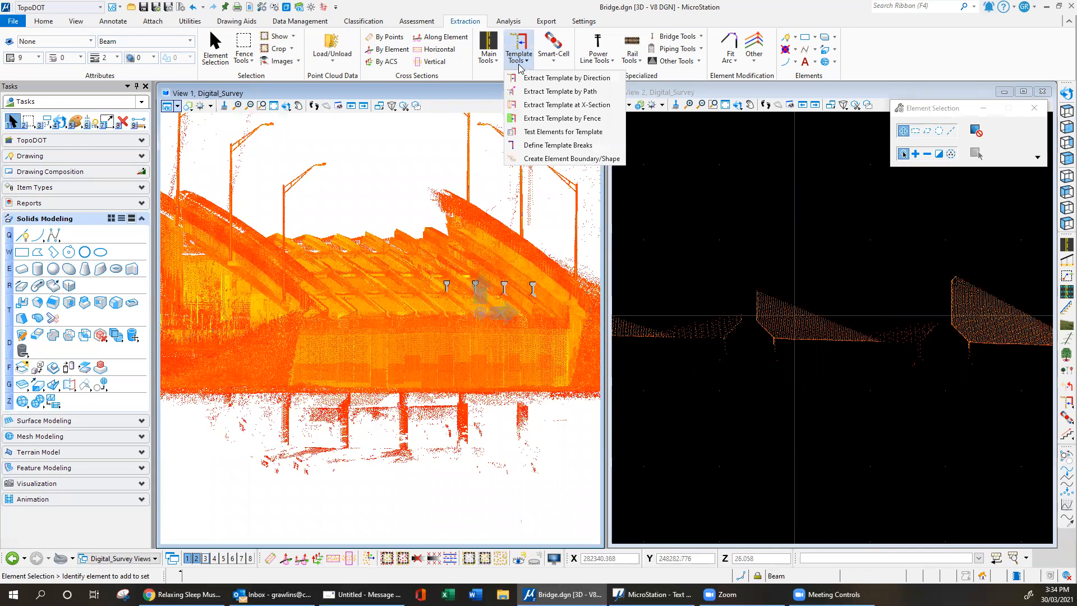
pyautogui.click(556, 91)
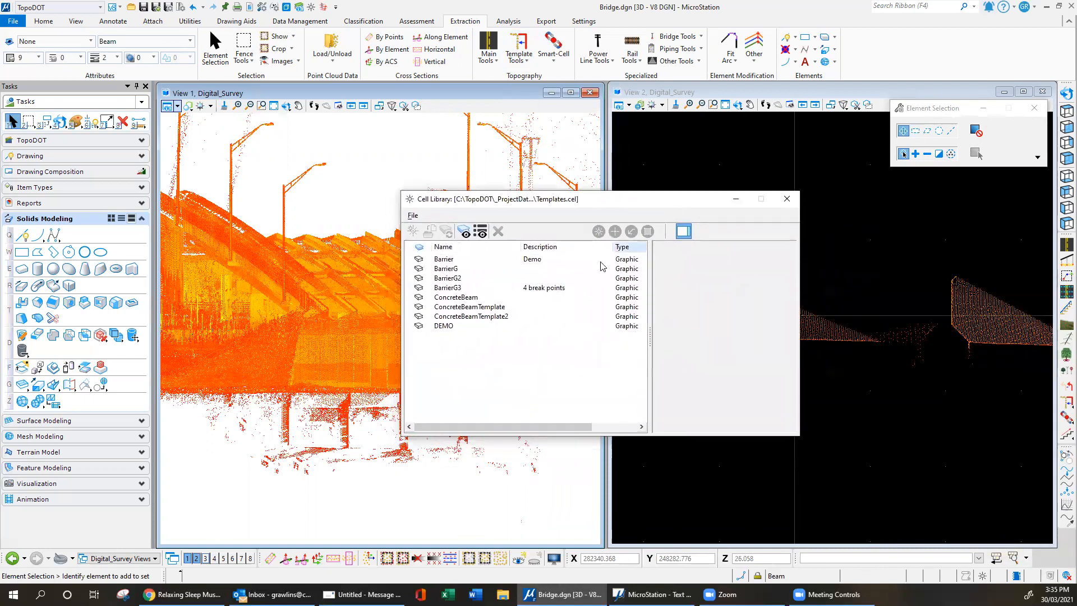
pyautogui.doubleClick(476, 317)
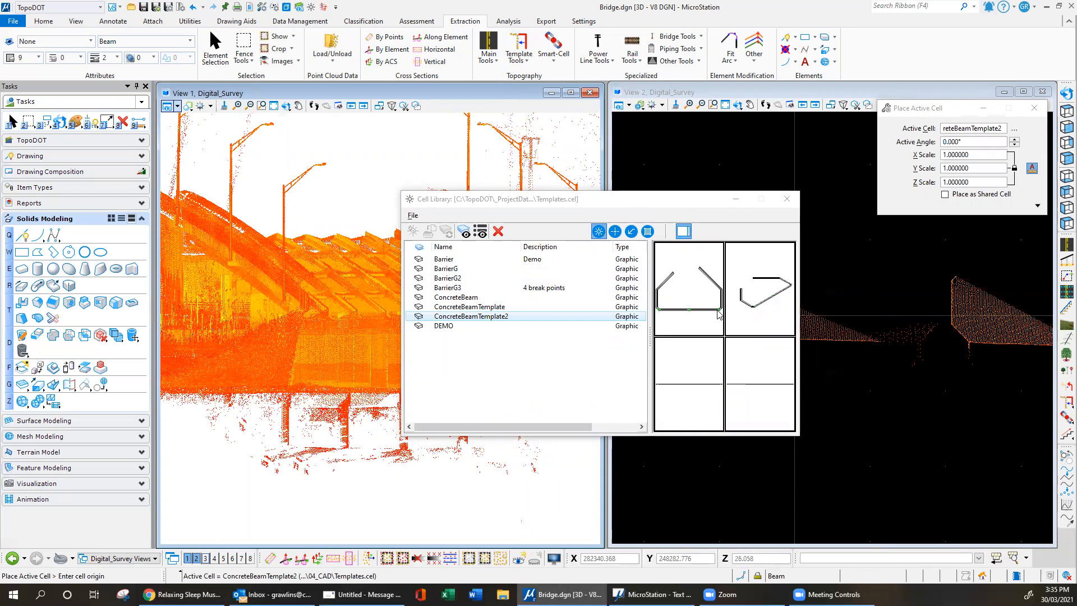
pyautogui.moveTo(502, 204); pyautogui.dragTo(1076, 205)
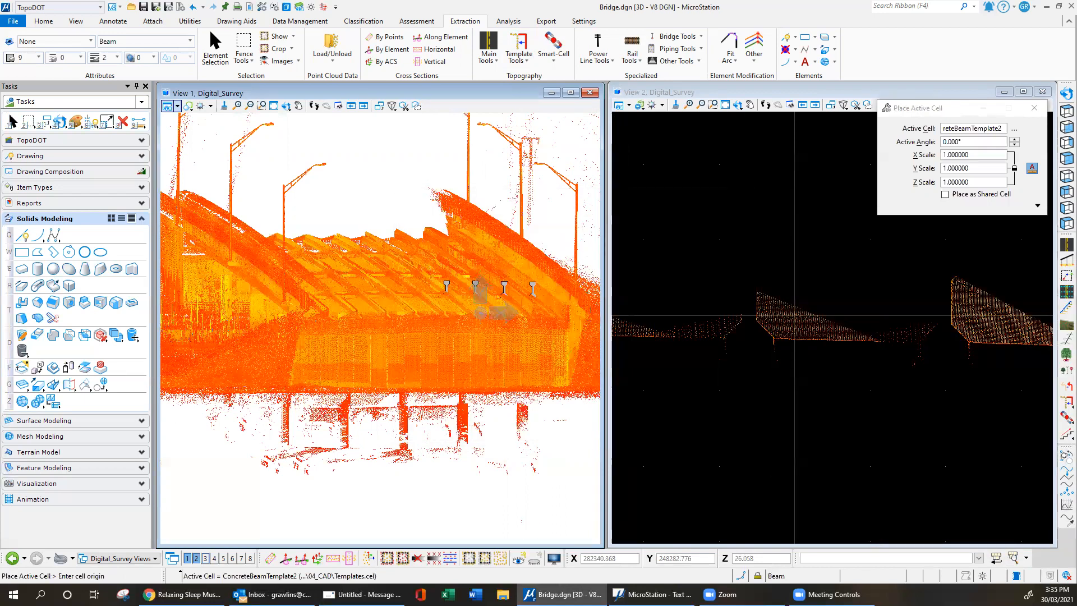
pyautogui.scroll(5, 747, 354)
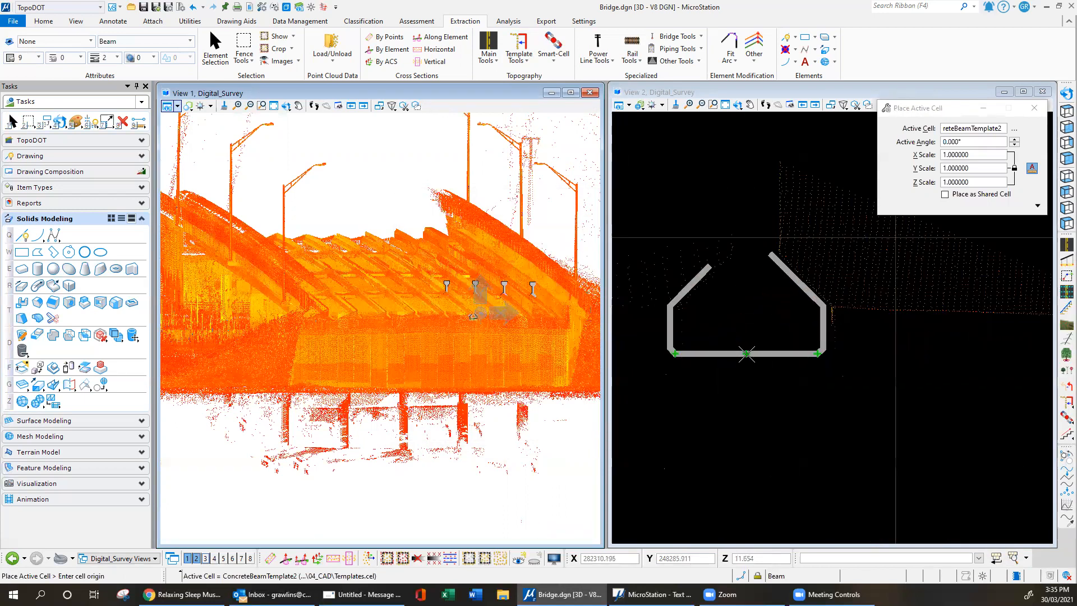
pyautogui.click(755, 358)
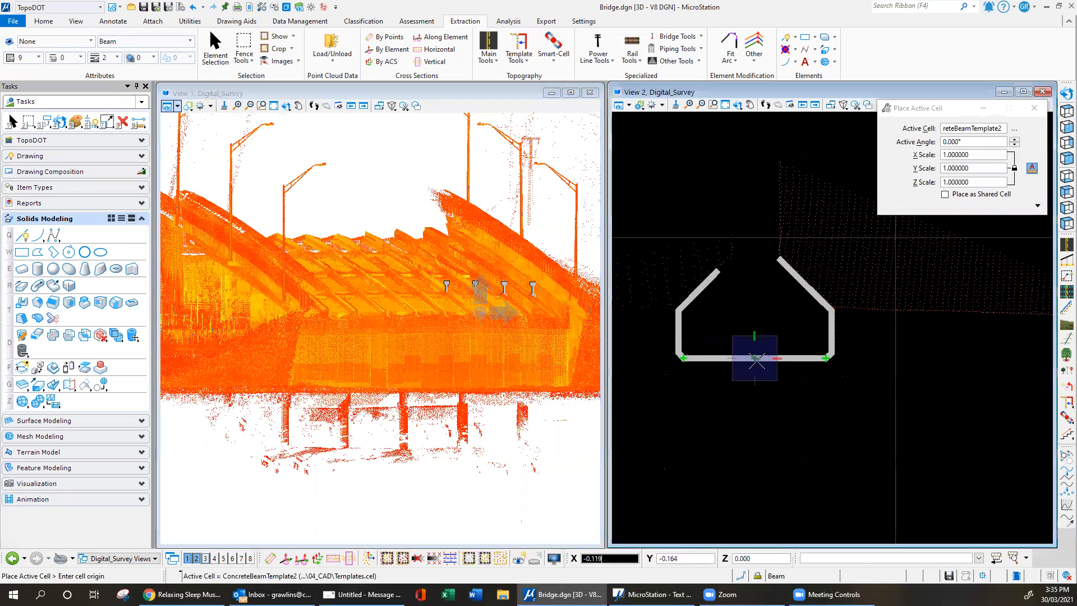
pyautogui.press('Escape')
# - Inspect the placed ConcreteBeamTemplate2 cell's outline and break points up close and delete the cell
pyautogui.scroll(5, 685, 361)
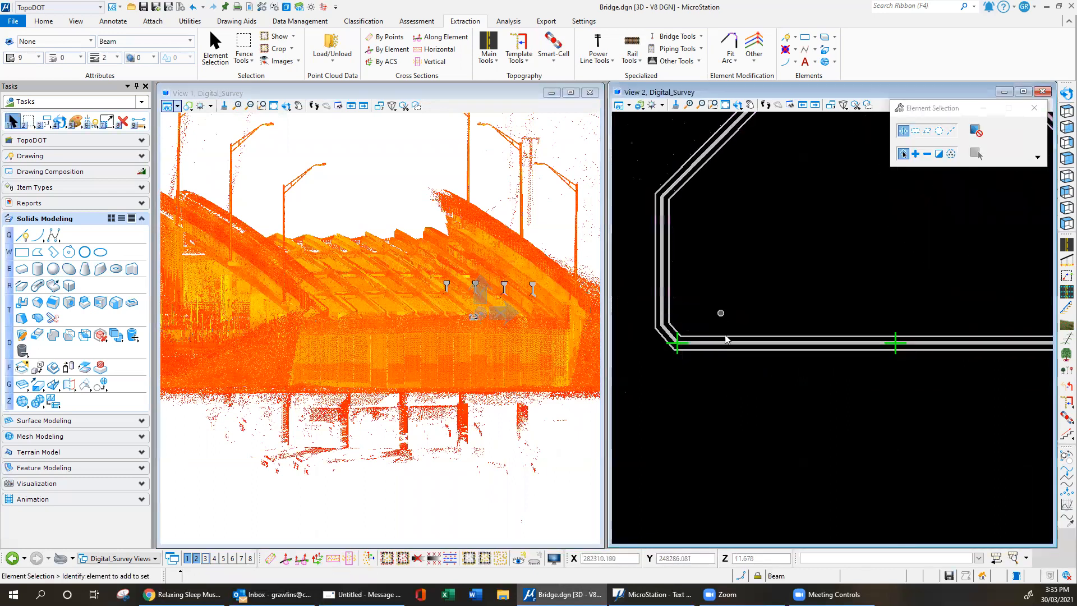
pyautogui.scroll(-3, 681, 418)
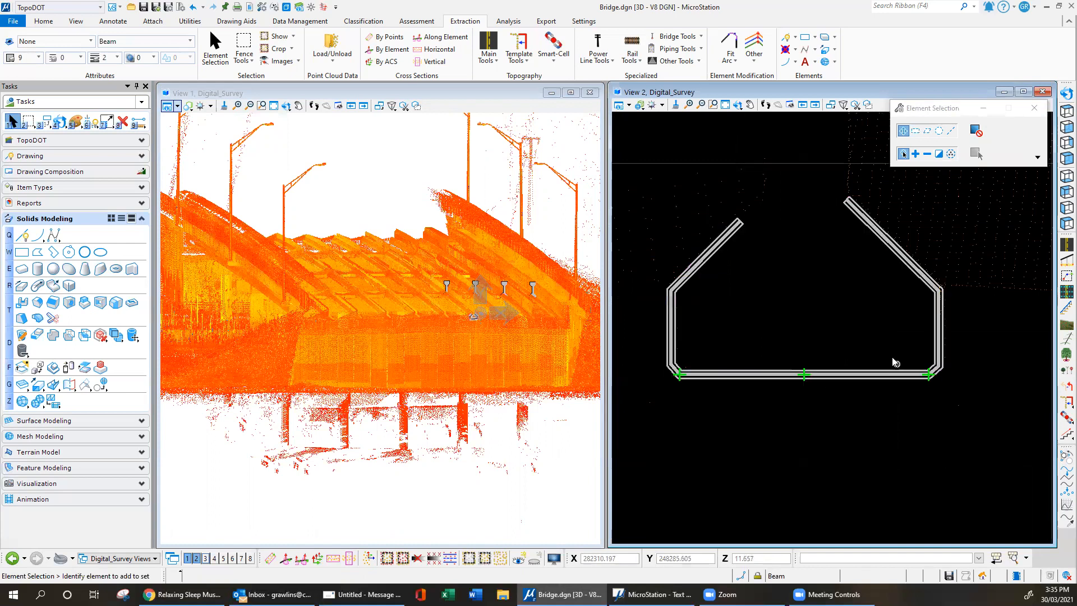
pyautogui.click(871, 375)
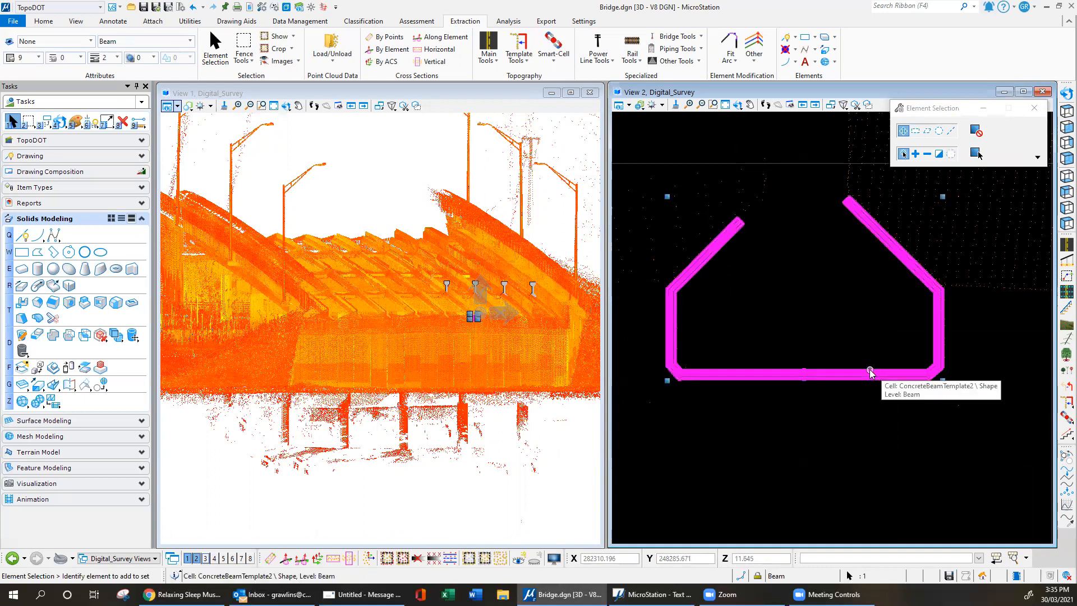
pyautogui.press('Delete')
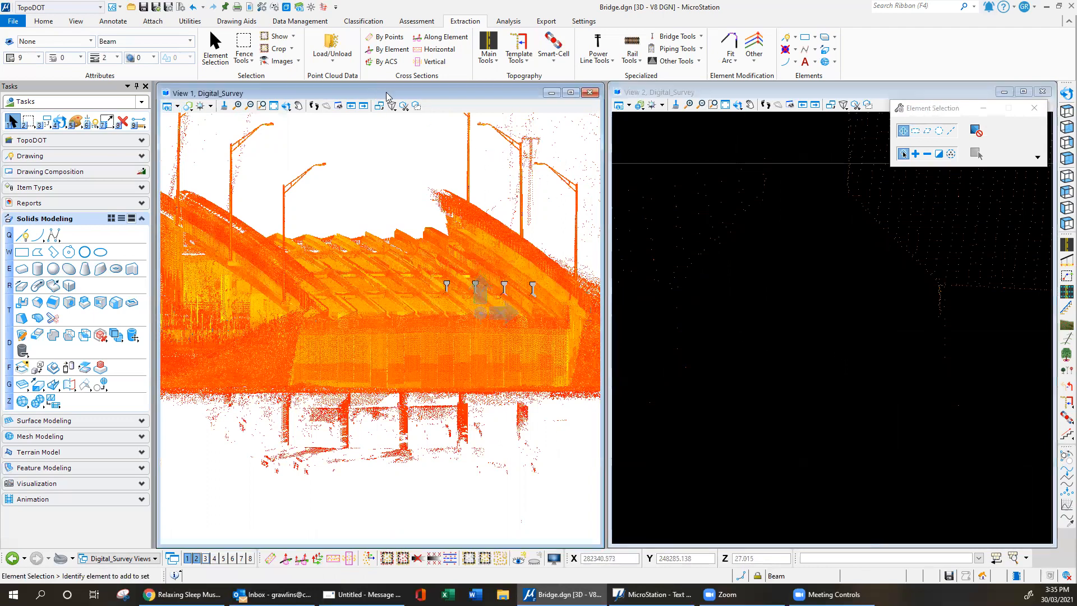
# - Rotate view 1 to the Top orientation
pyautogui.click(1067, 111)
pyautogui.click(501, 241)
pyautogui.rightClick(501, 241)
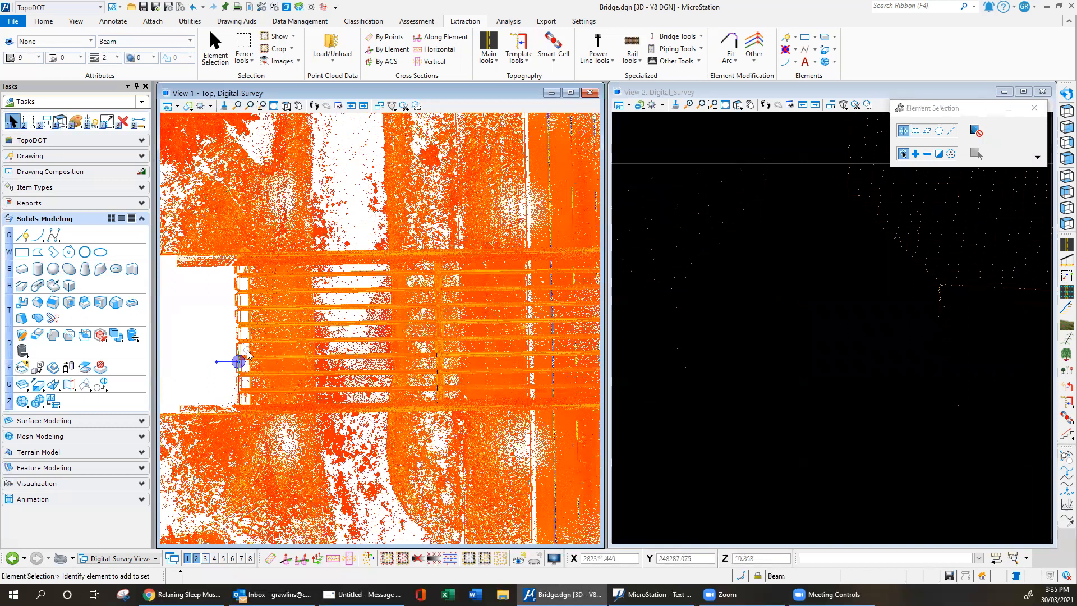
# - Cut a lengthwise cross section of the point cloud covering the full bridge for view 2
pyautogui.scroll(-3, 194, 337)
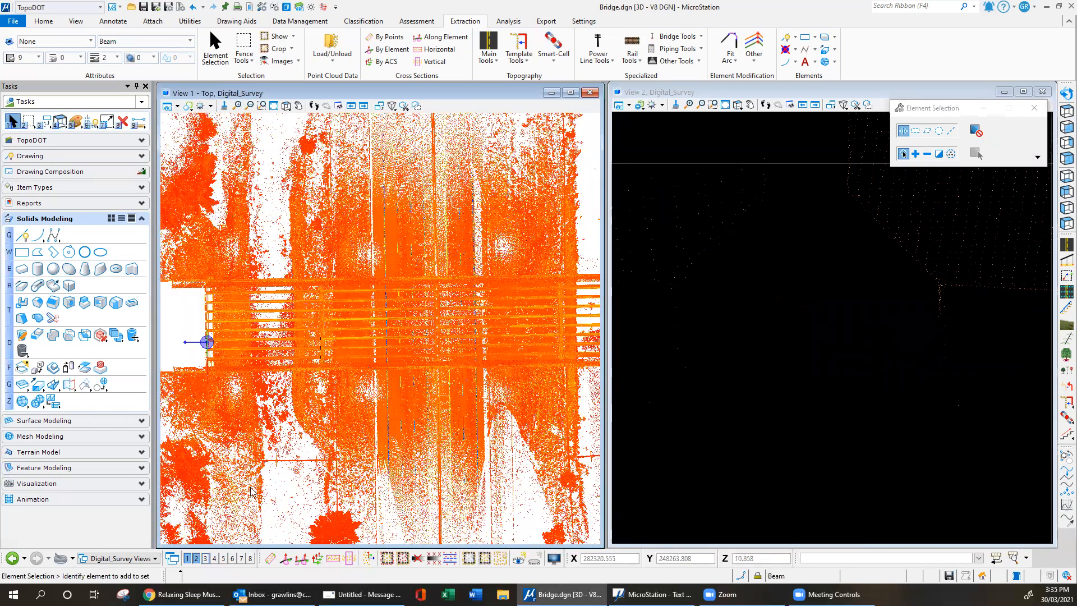
pyautogui.click(270, 558)
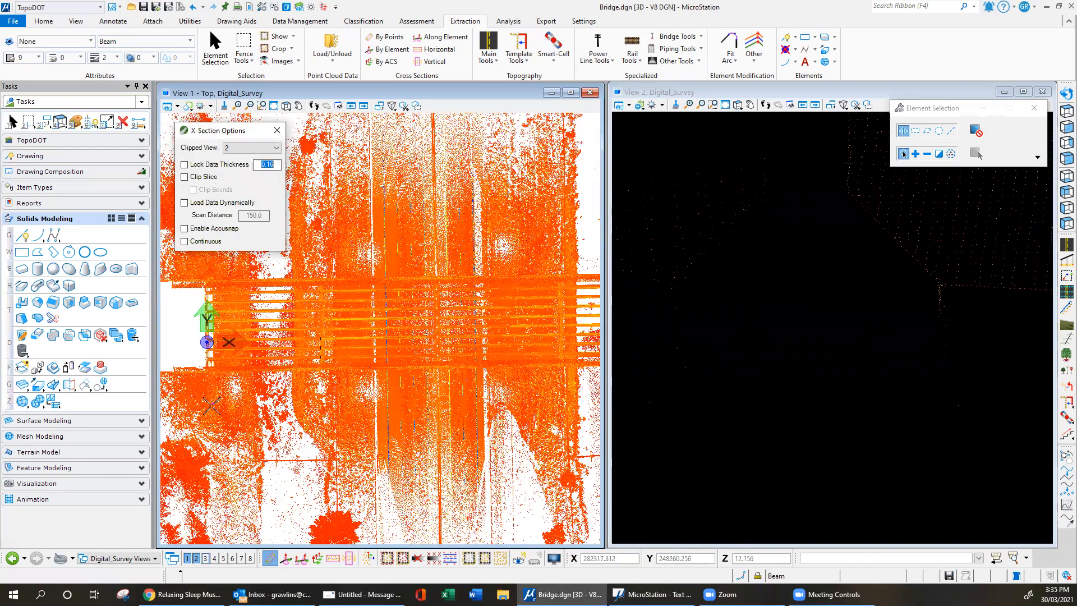
pyautogui.click(190, 362)
pyautogui.click(507, 357)
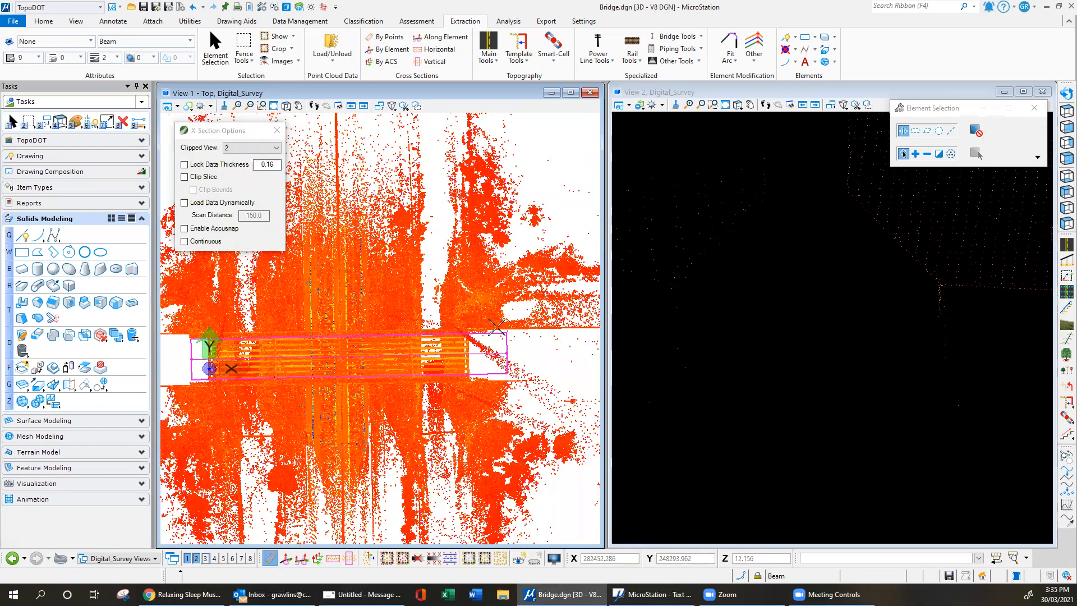
pyautogui.click(495, 321)
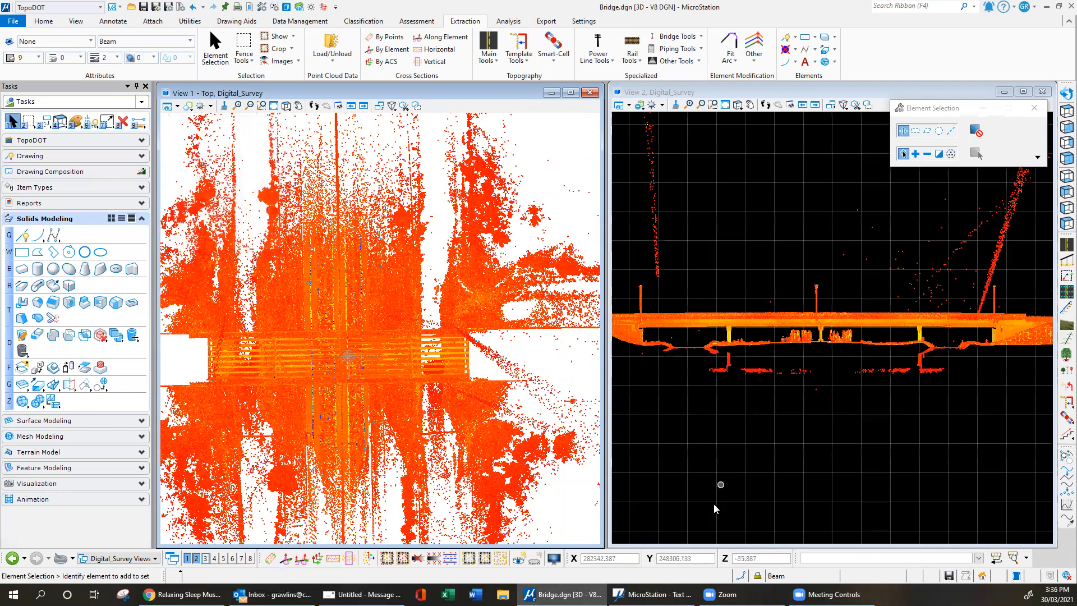
# - Cut a horizontal clipped slice with data thickness 2 through the beams just above the piers
pyautogui.click(333, 558)
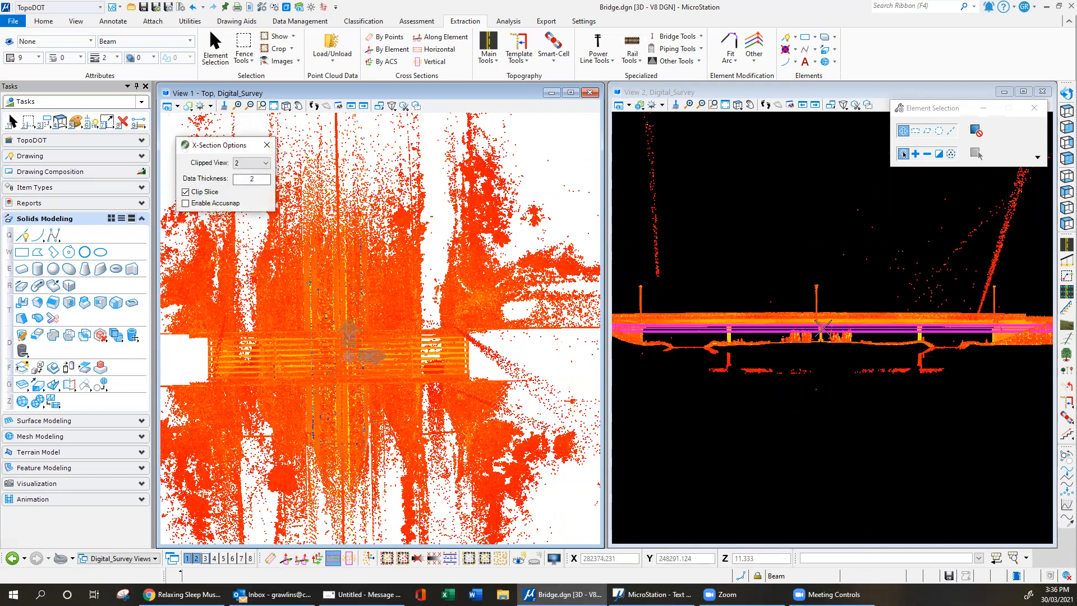
pyautogui.scroll(5, 823, 328)
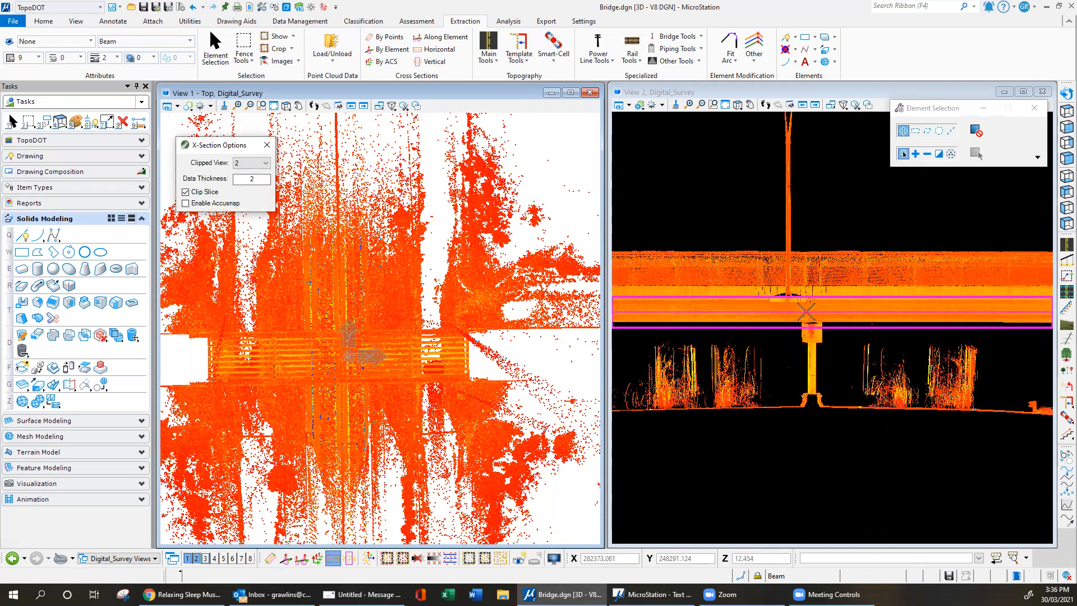
pyautogui.click(806, 312)
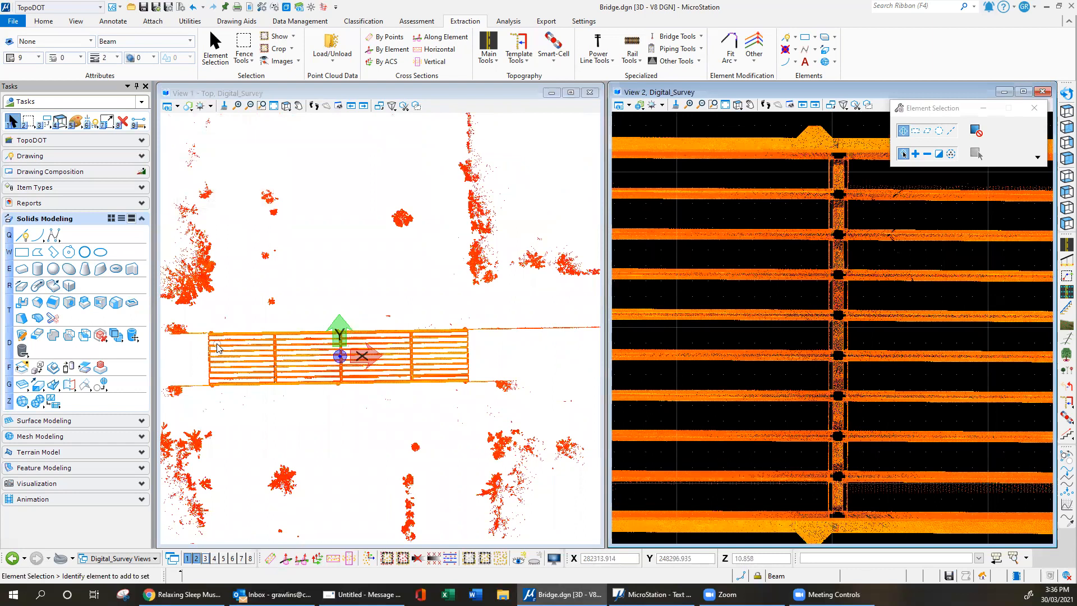
# - Set view 1's display style to Wireframe, looking at the clipped beams near their abutment end
pyautogui.scroll(4, 212, 367)
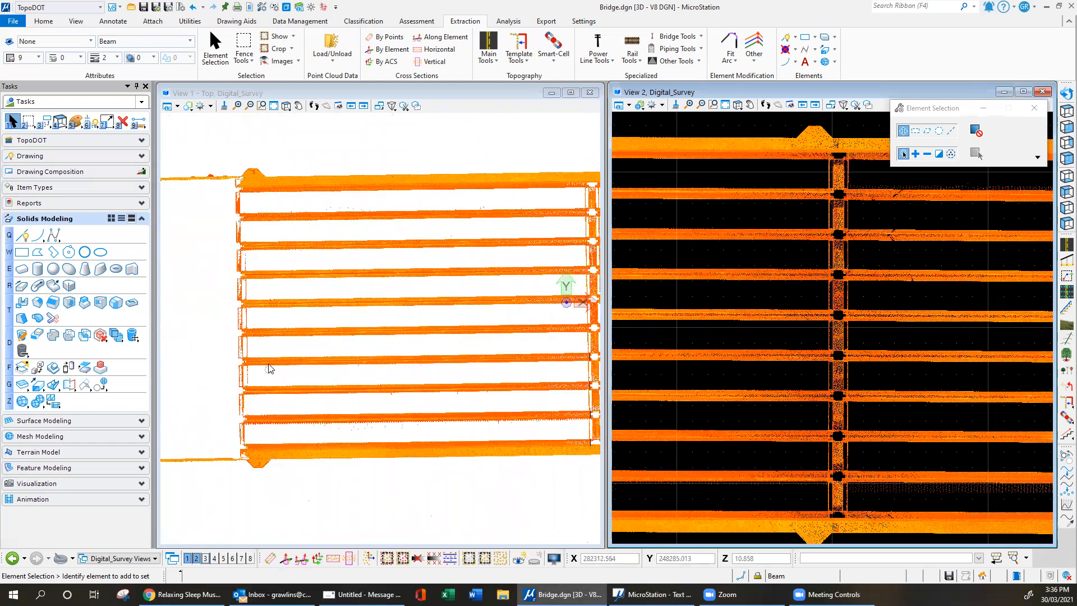
pyautogui.scroll(3, 267, 360)
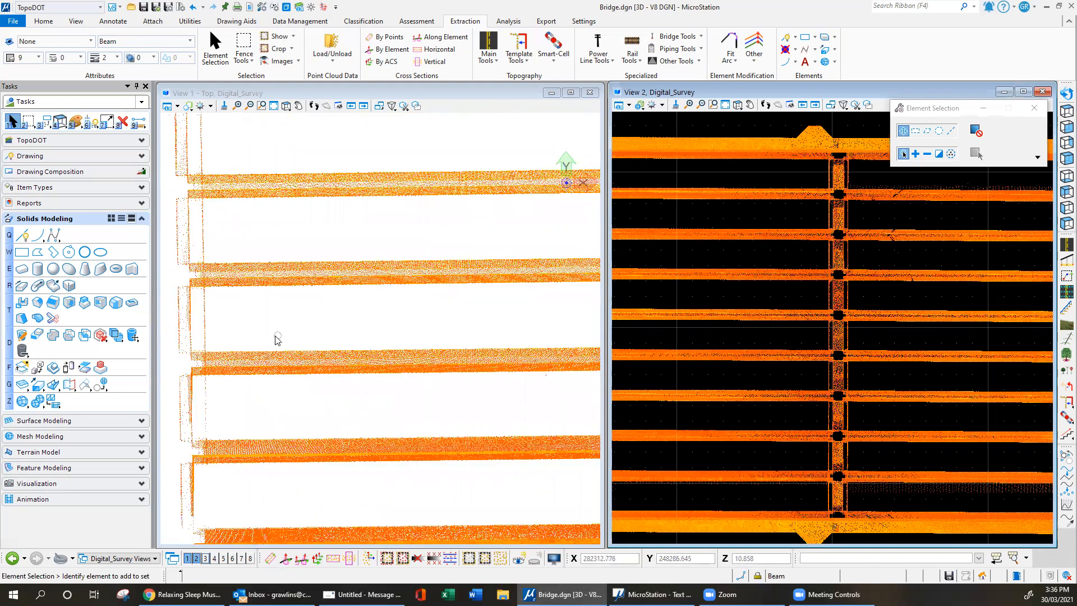
pyautogui.click(167, 105)
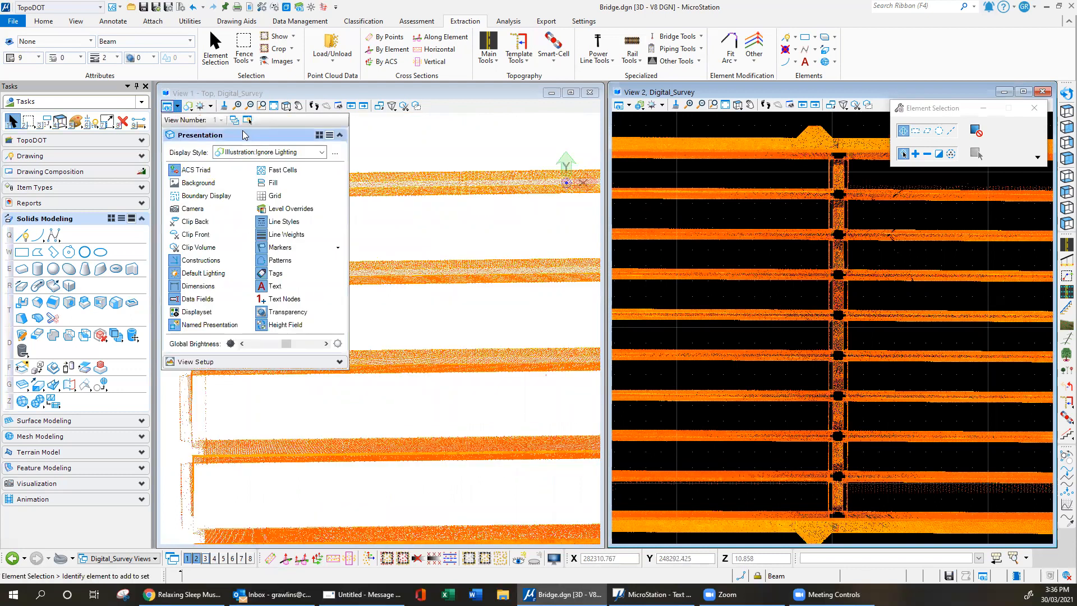
pyautogui.click(264, 152)
pyautogui.scroll(1, 264, 161)
pyautogui.click(269, 163)
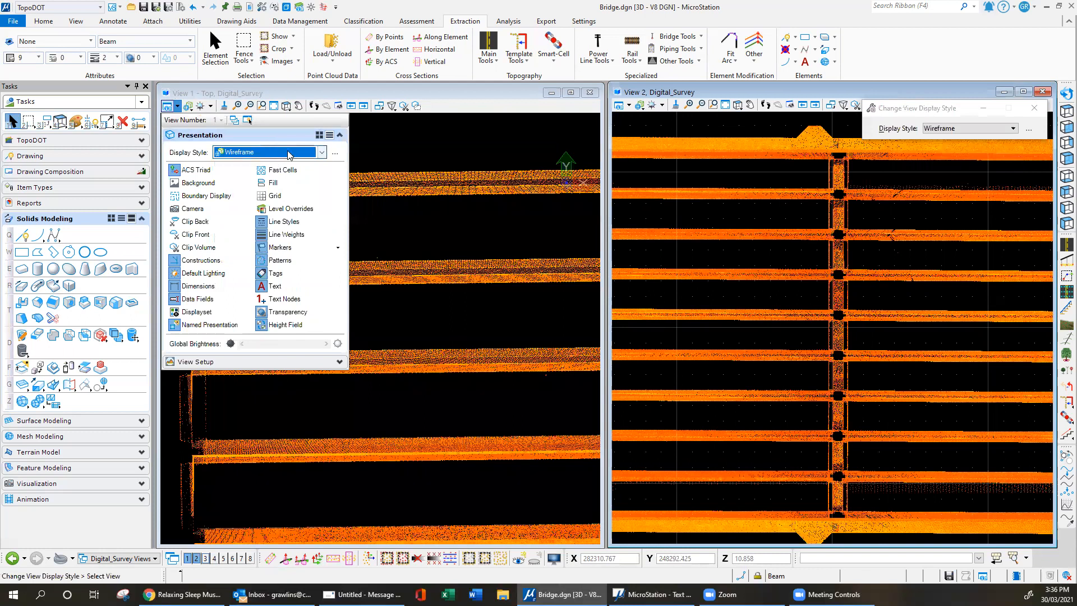
pyautogui.click(395, 141)
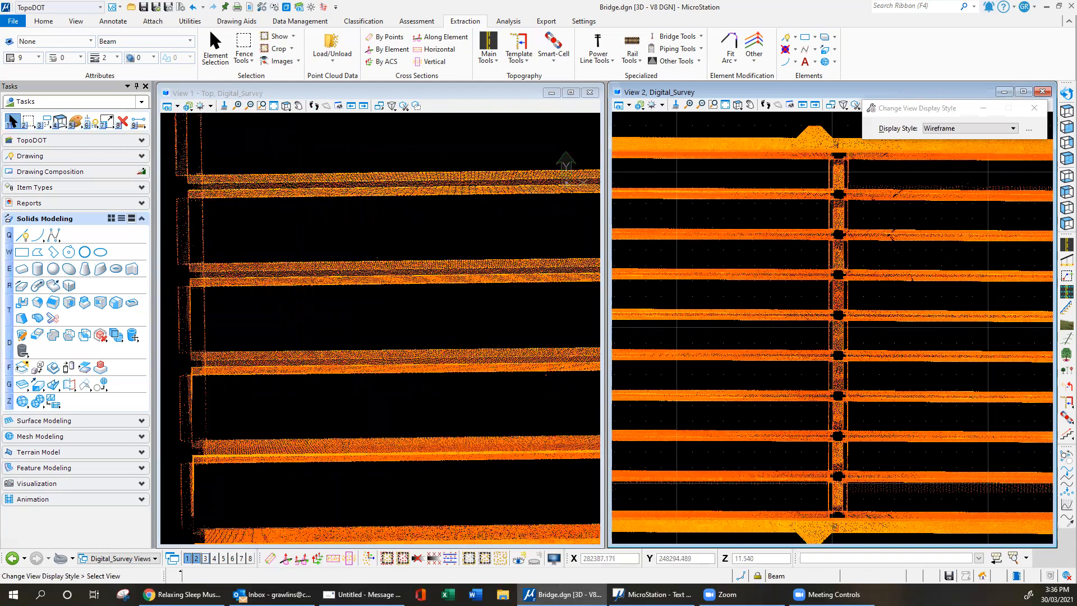
# - Extract line strings by direction with ConcreteBeamTemplate2 along the fourth beam up from the bridge's lower edge, starting at its abutment end
pyautogui.click(527, 61)
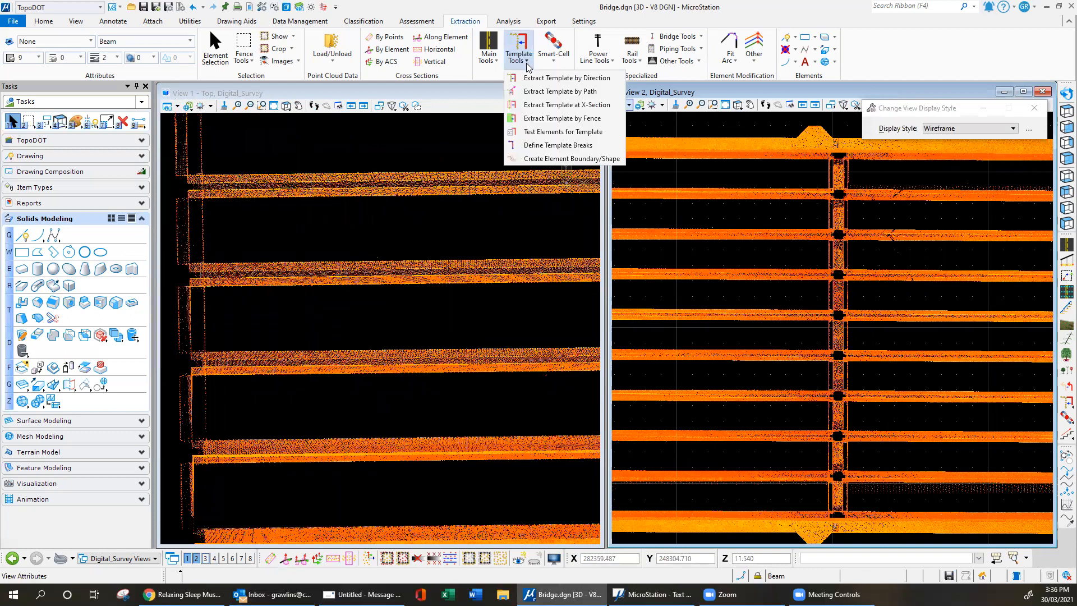
pyautogui.click(571, 78)
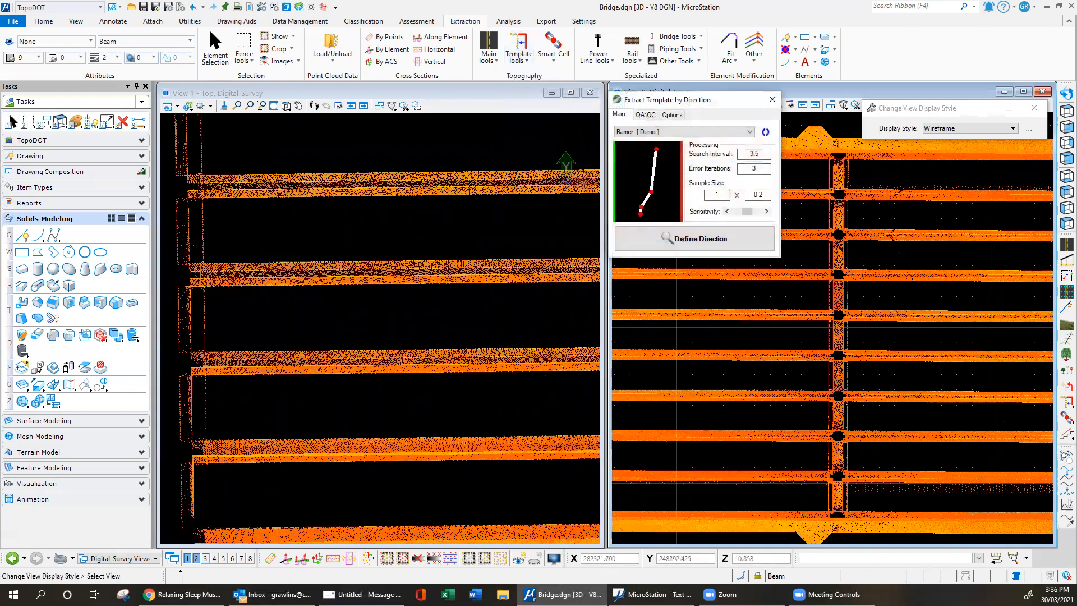
pyautogui.click(645, 131)
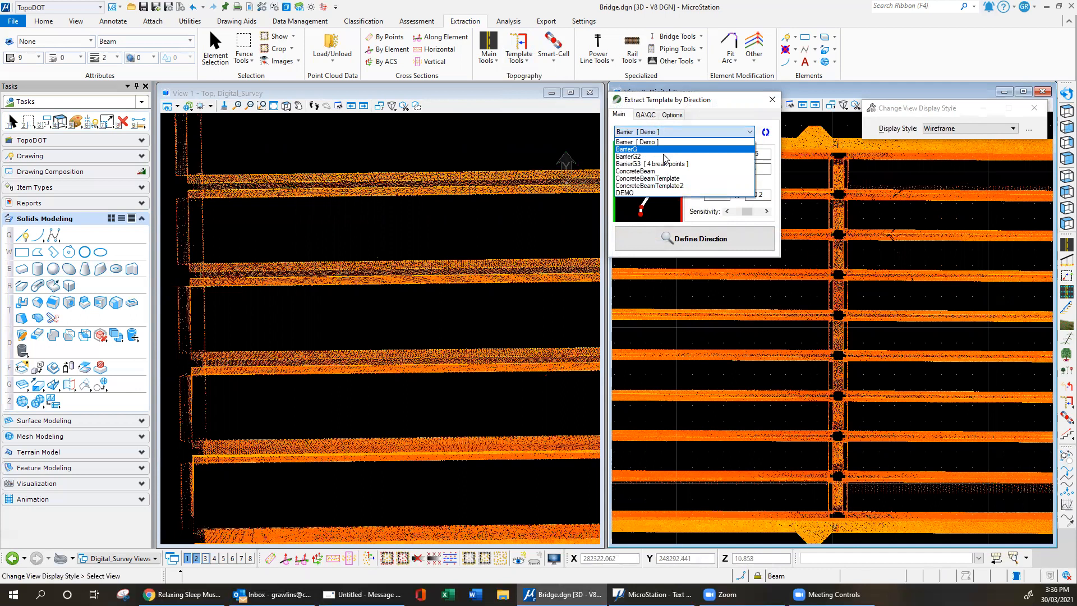
pyautogui.click(679, 186)
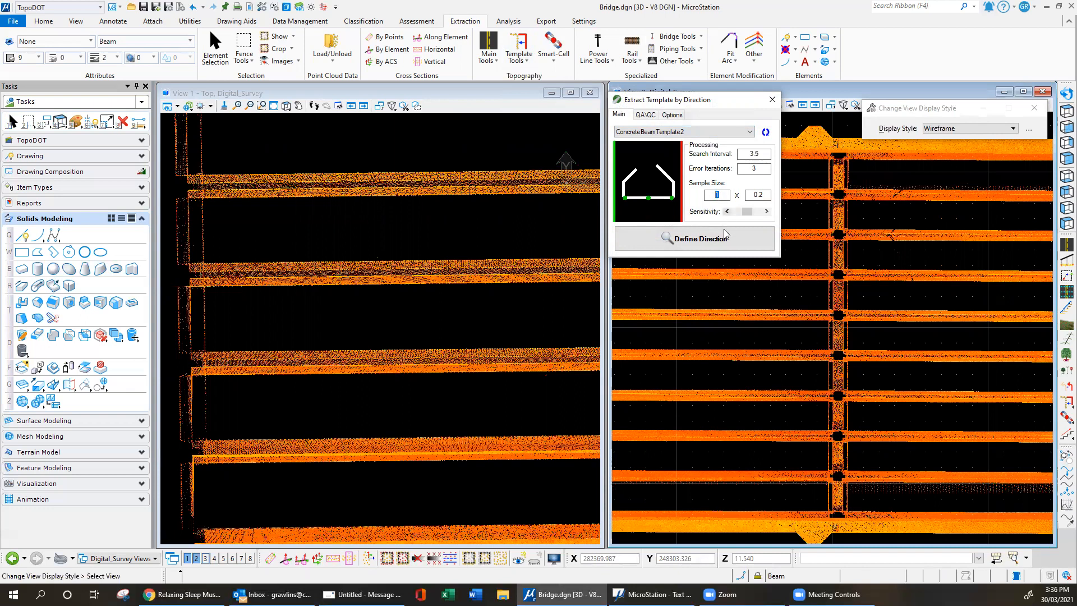
pyautogui.click(700, 245)
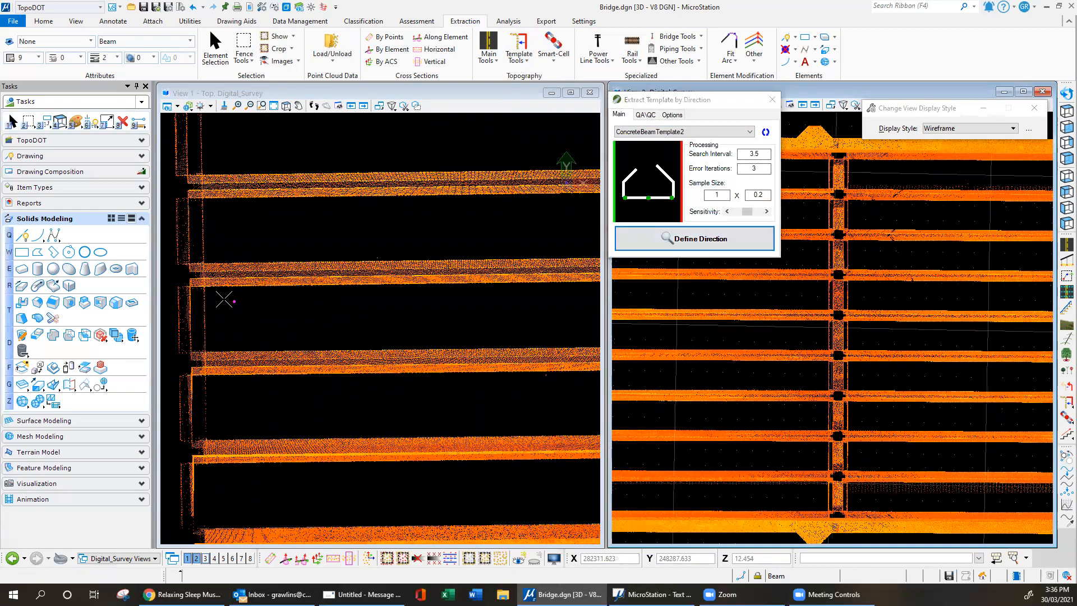
pyautogui.scroll(-3, 248, 271)
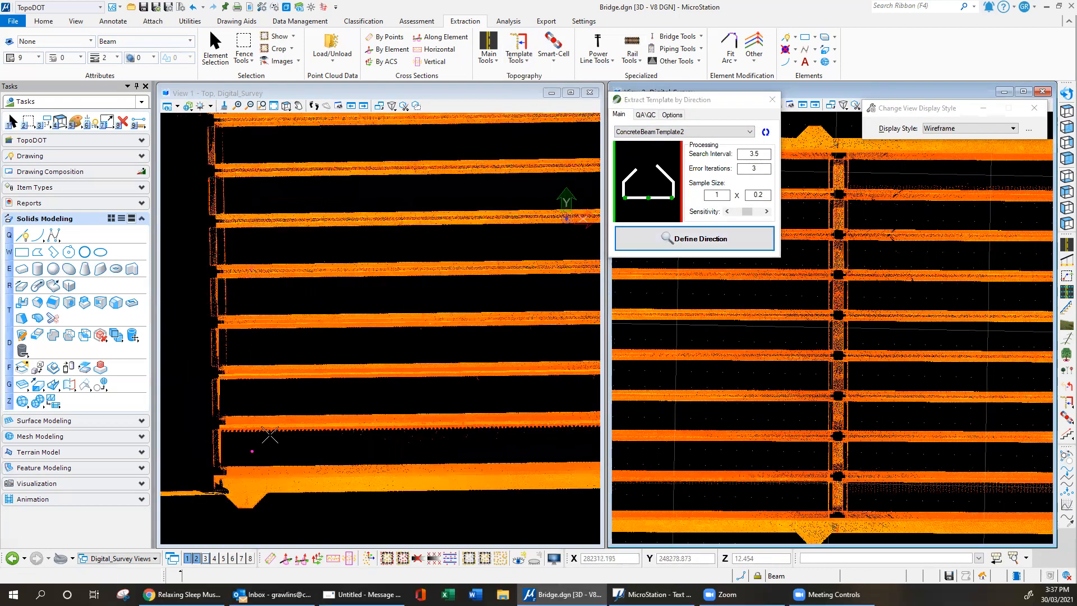
pyautogui.scroll(3, 227, 326)
pyautogui.scroll(2, 226, 324)
pyautogui.click(229, 318)
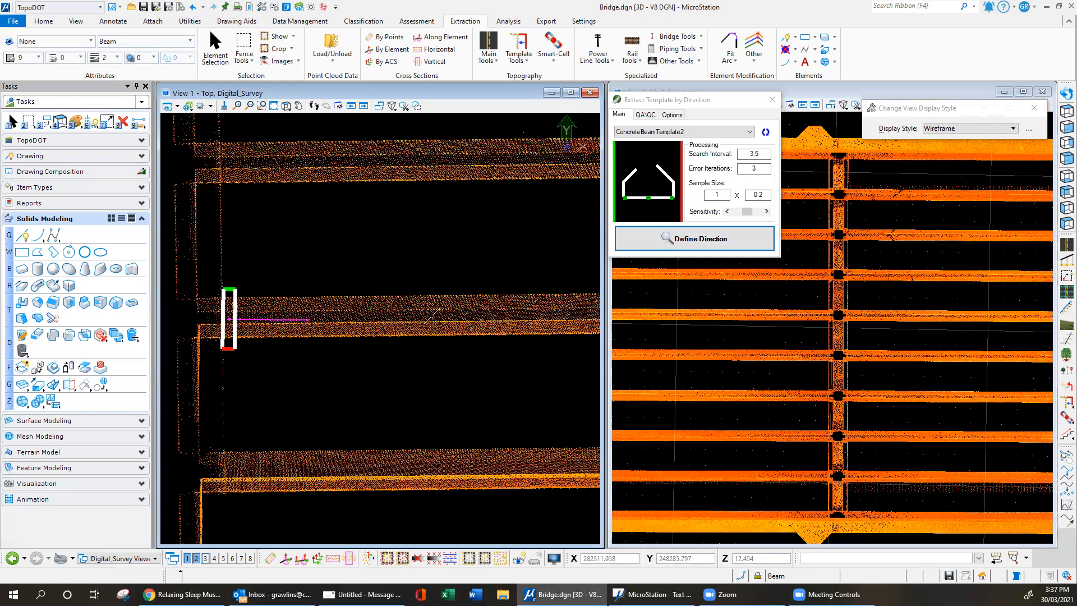
pyautogui.scroll(-3, 354, 331)
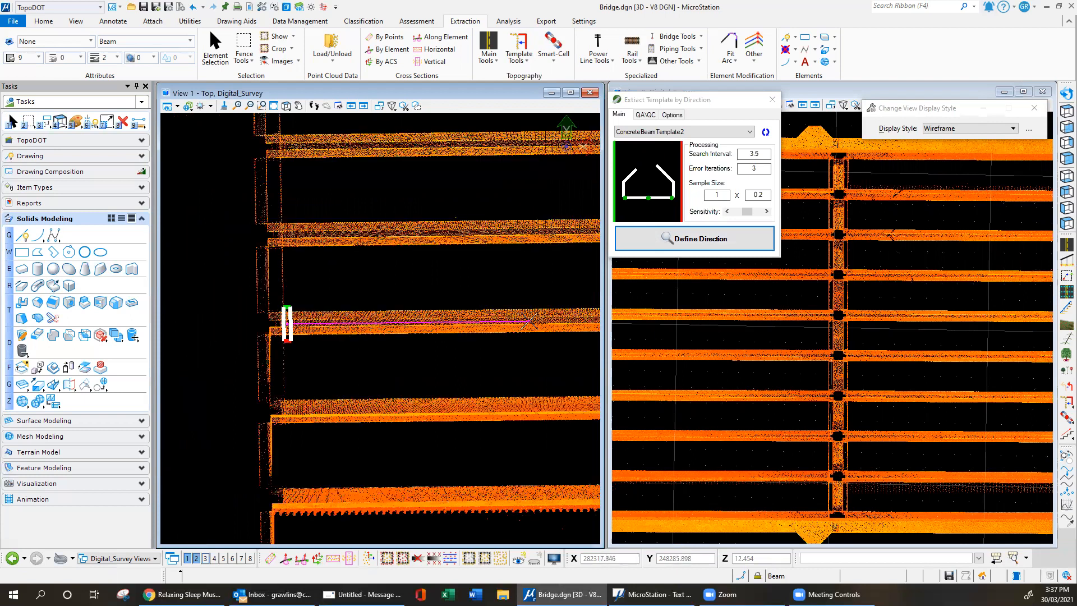
pyautogui.click(497, 322)
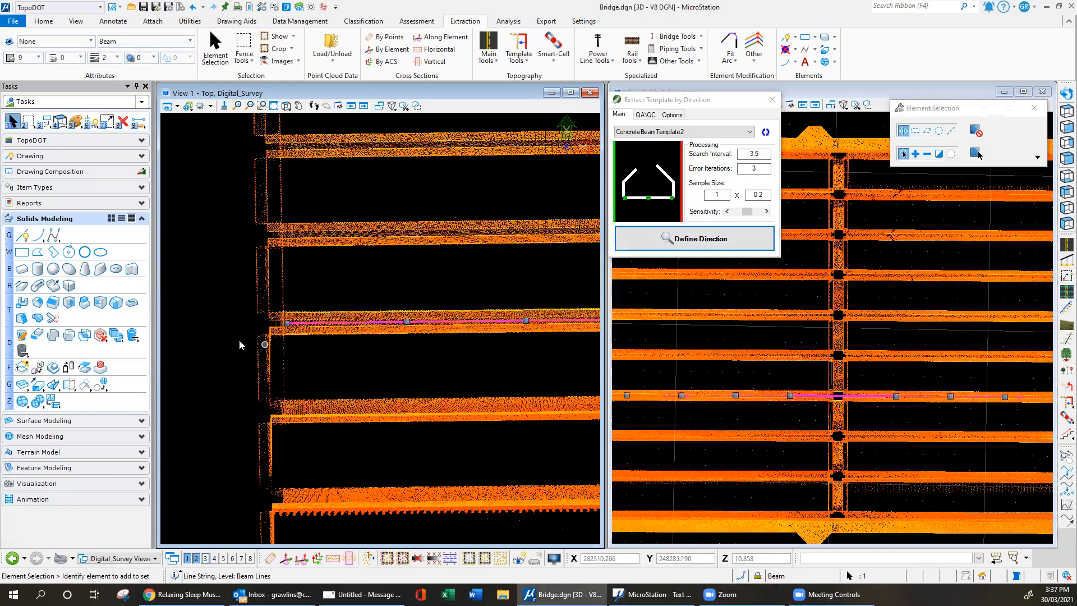
# - Continue the template extraction along the same beam from the point where the first extracted lines stop
pyautogui.click(232, 326)
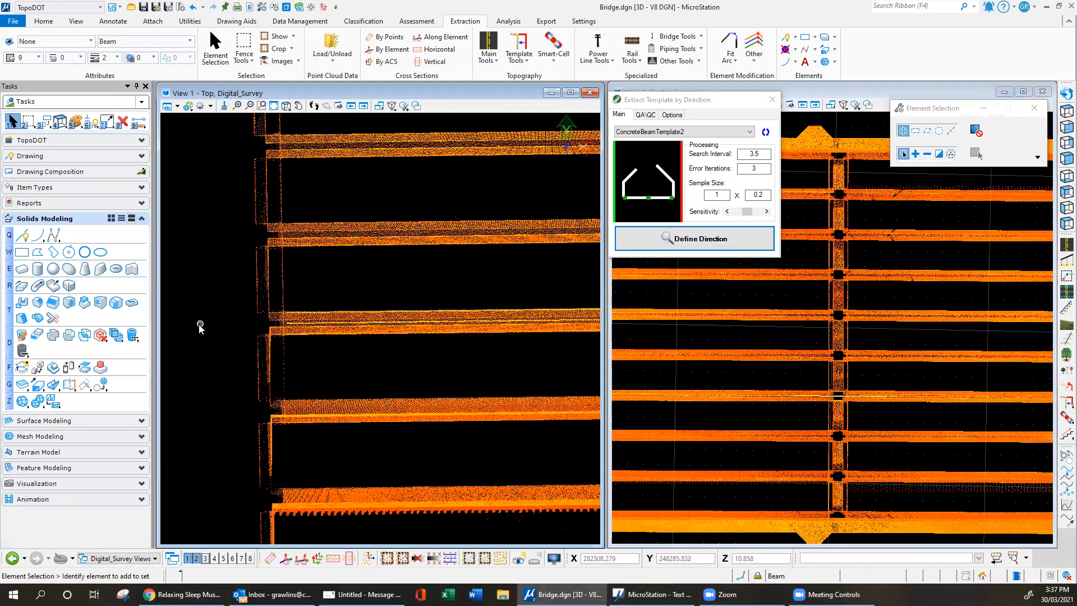
pyautogui.scroll(-3, 232, 325)
pyautogui.click(250, 320)
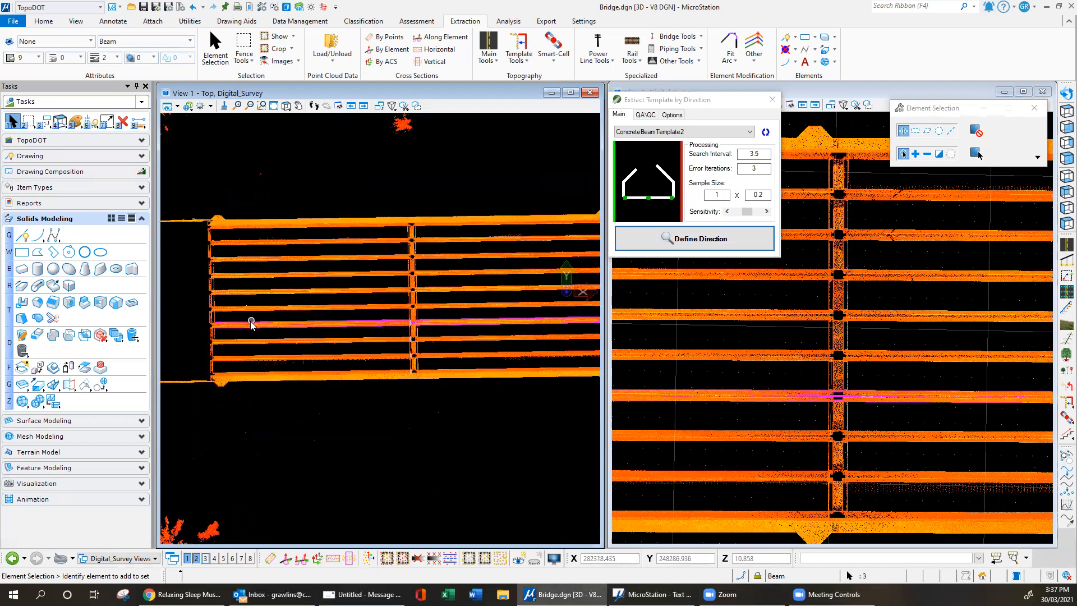
pyautogui.scroll(-2, 359, 346)
pyautogui.scroll(-2, 462, 345)
pyautogui.scroll(4, 500, 340)
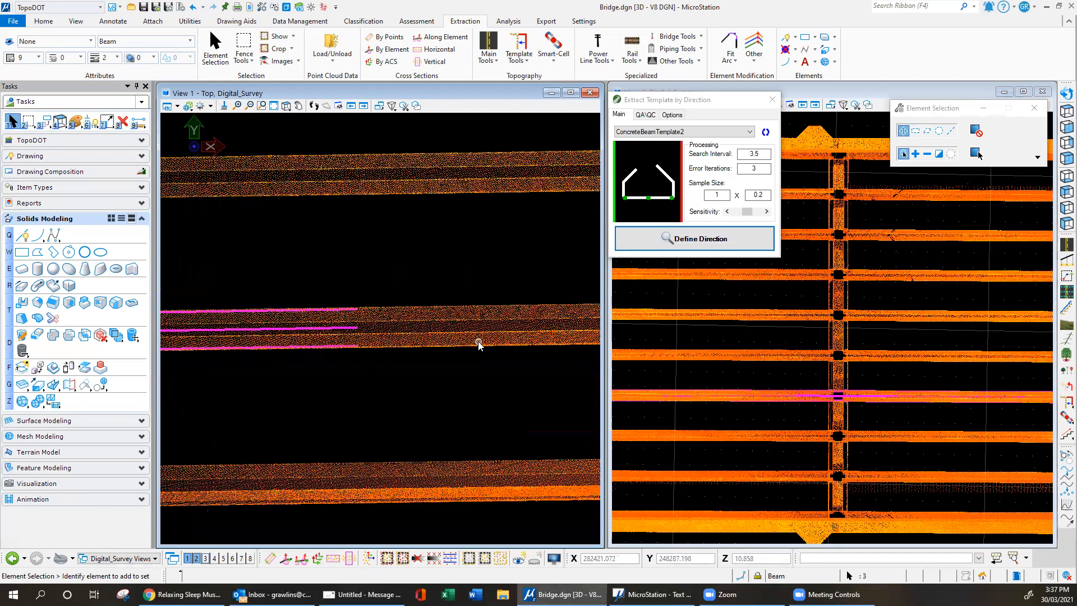
pyautogui.click(502, 239)
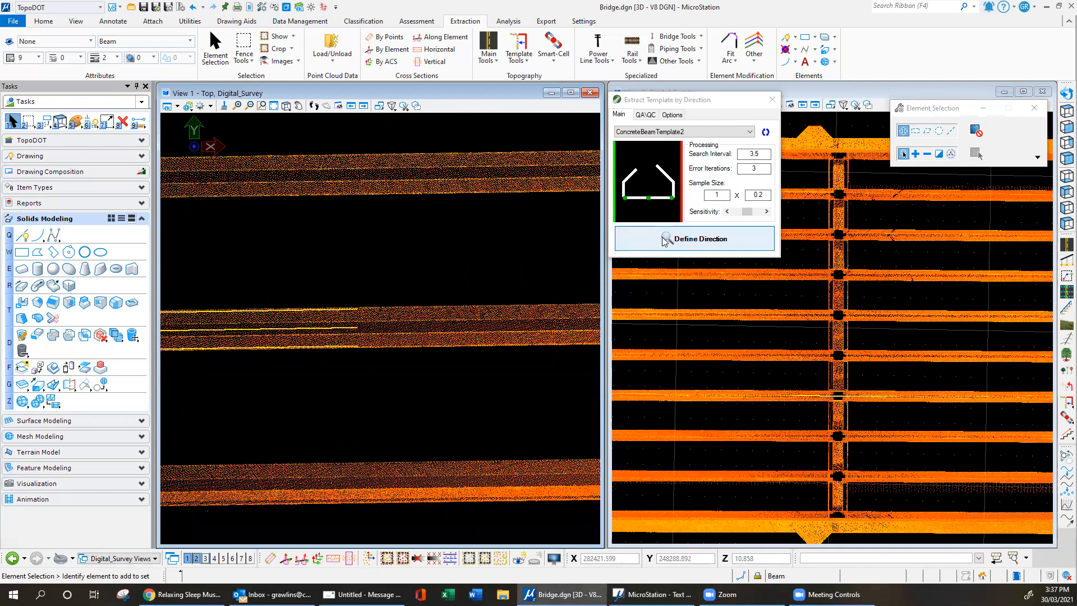
pyautogui.scroll(2, 357, 340)
pyautogui.click(366, 321)
pyautogui.scroll(-3, 361, 307)
pyautogui.click(549, 307)
pyautogui.scroll(-1, 389, 287)
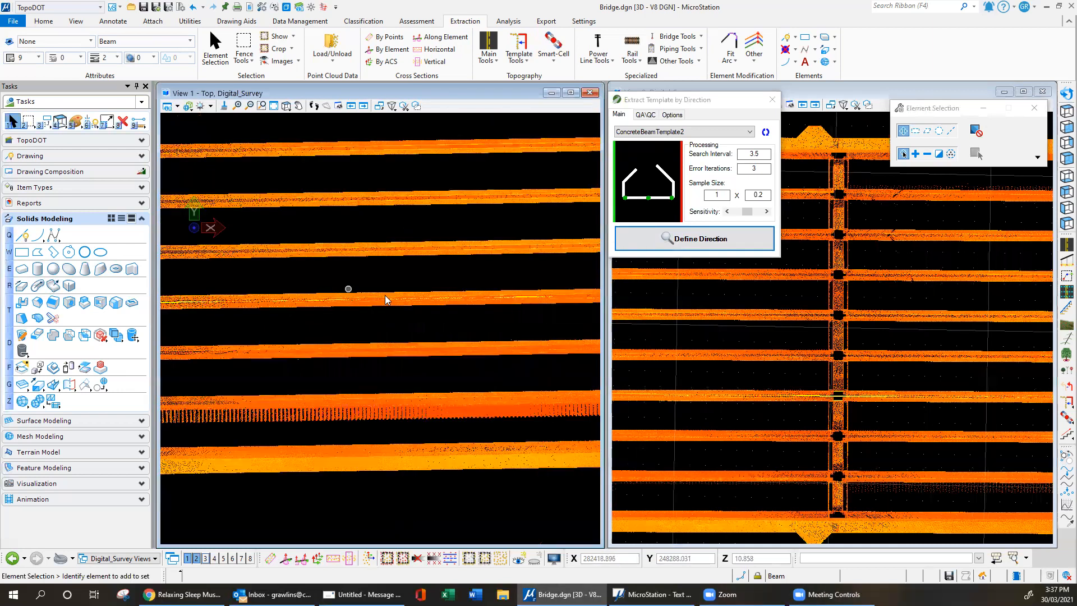
# - Extract a third stretch of the beam toward the far abutment, starting where the second set of lines stops
pyautogui.scroll(-2, 476, 312)
pyautogui.scroll(5, 515, 304)
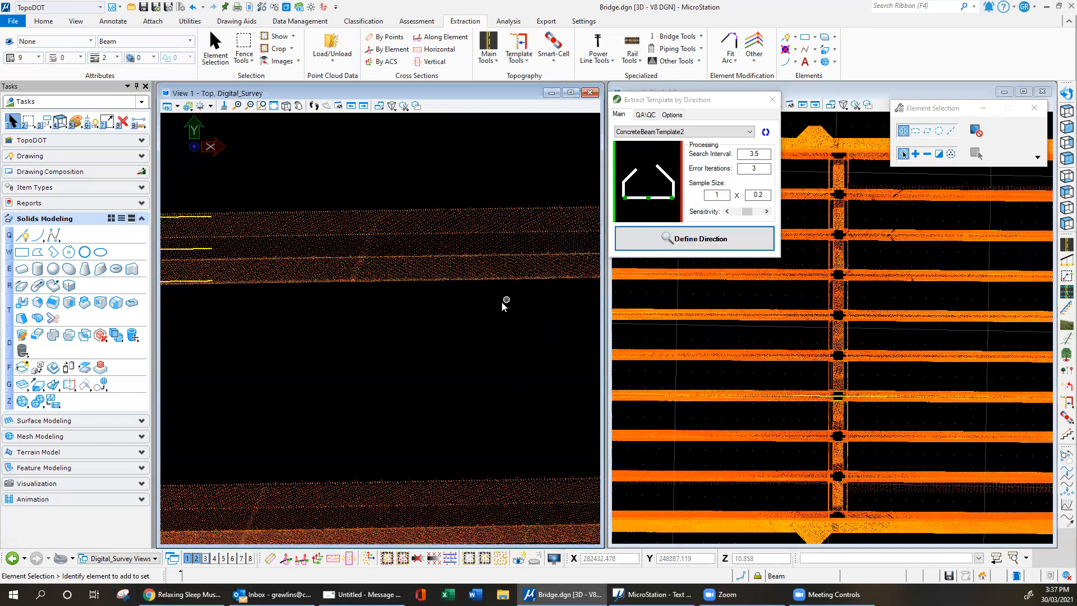
pyautogui.scroll(-3, 493, 306)
pyautogui.click(636, 239)
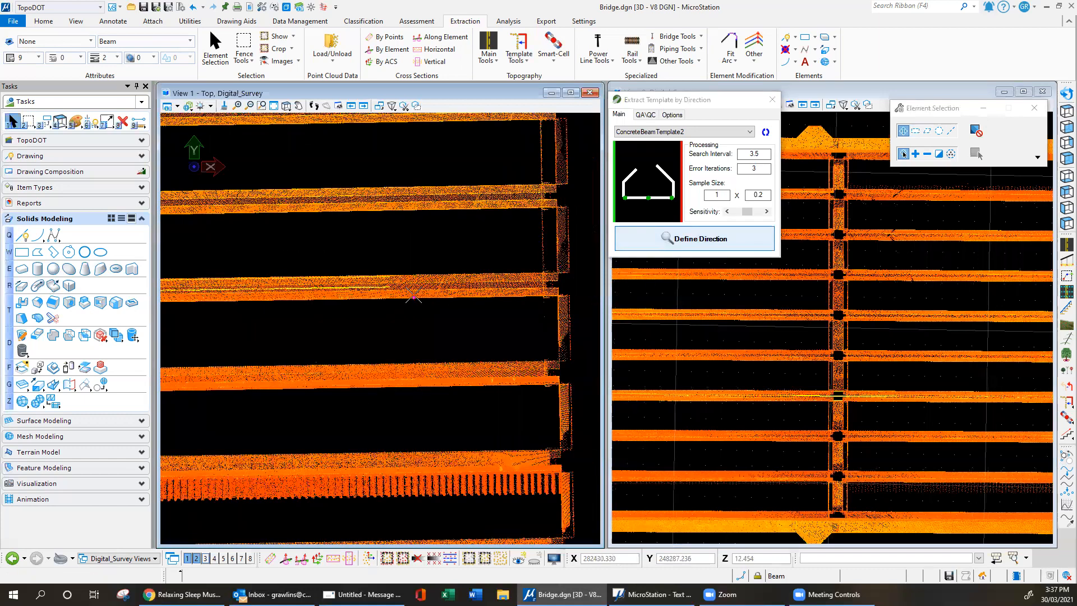
pyautogui.scroll(2, 413, 296)
pyautogui.click(369, 262)
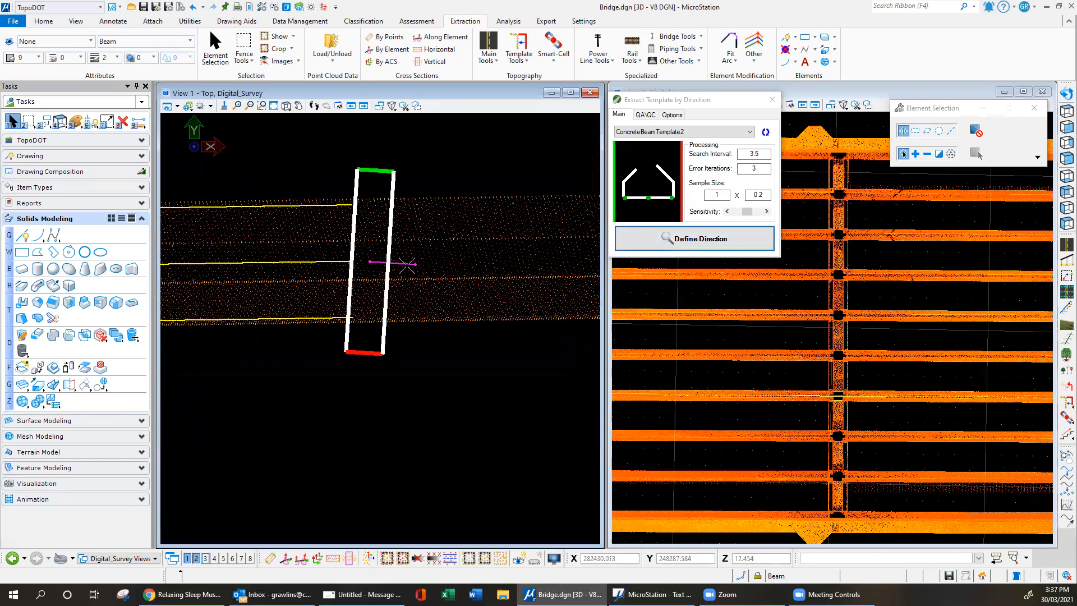
pyautogui.scroll(-2, 407, 264)
pyautogui.click(518, 271)
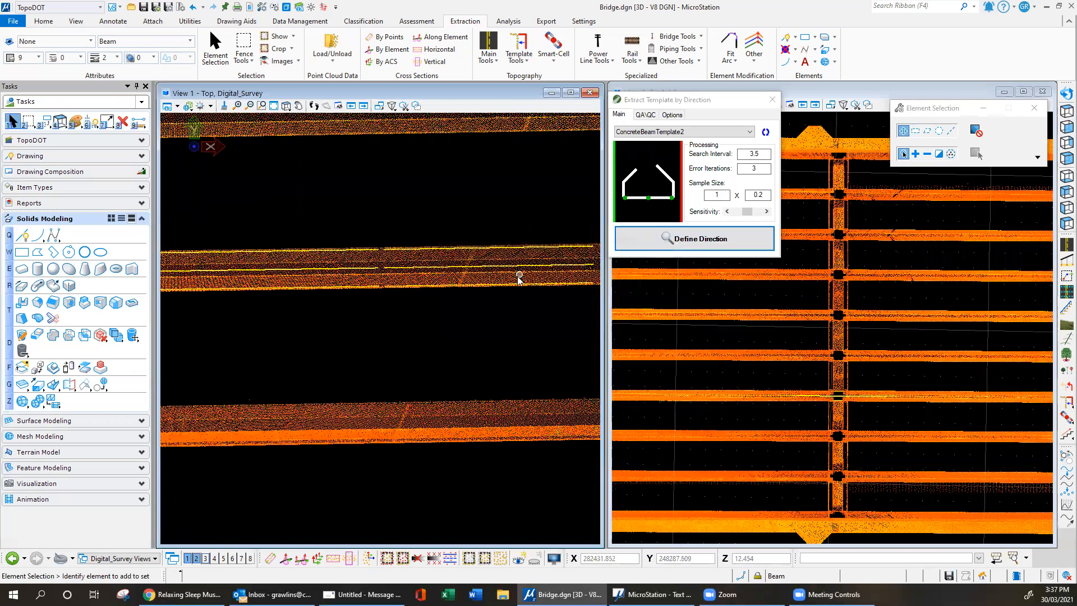
# - Delete the upper and lower edge lines of all extracted stretches on the beam
pyautogui.scroll(-2, 418, 321)
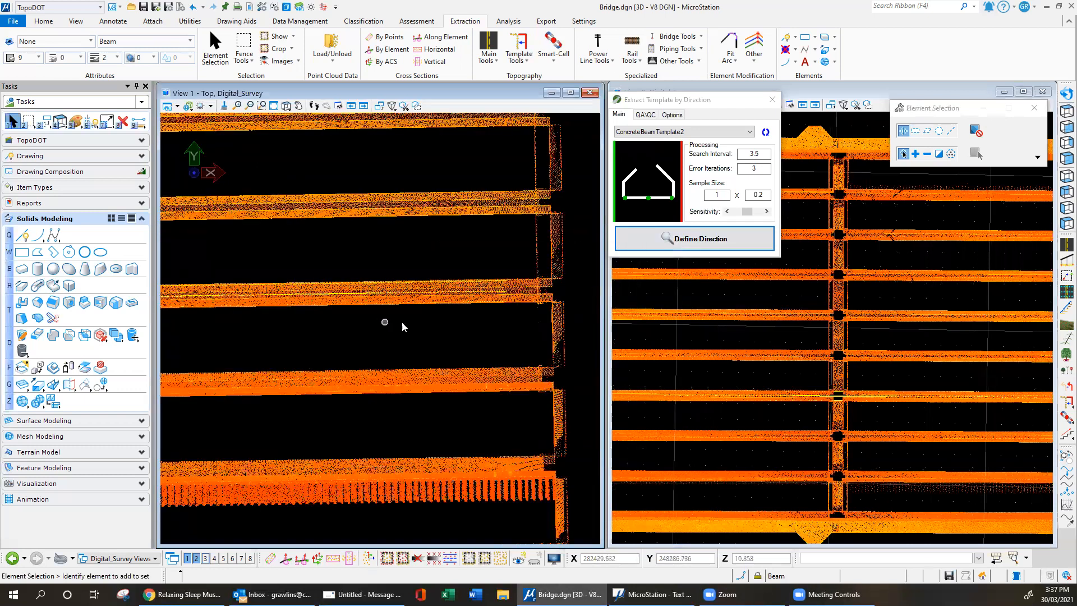
pyautogui.scroll(3, 391, 287)
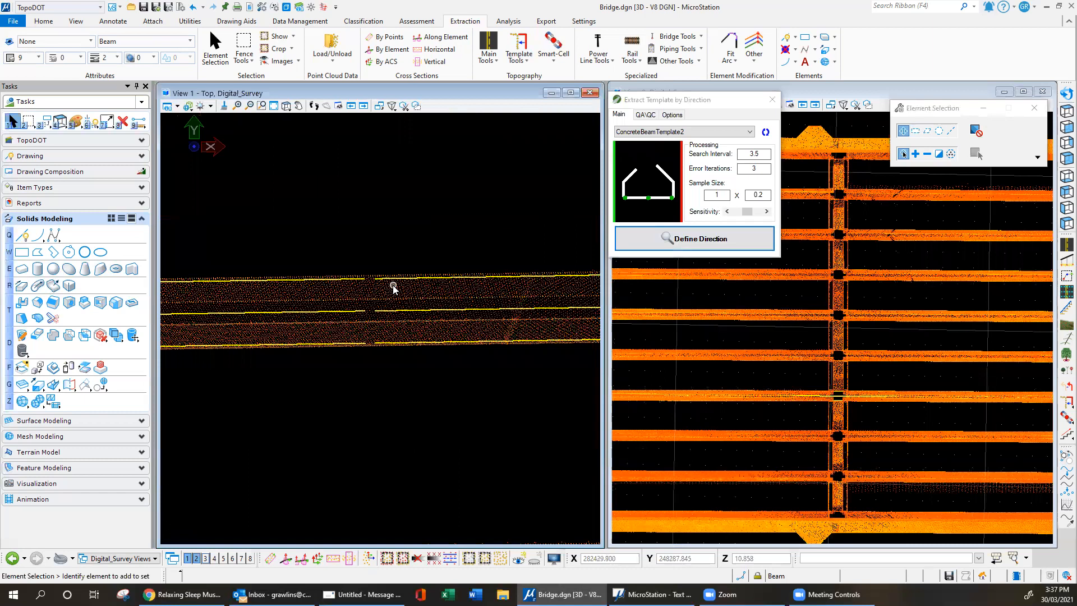
pyautogui.moveTo(434, 253); pyautogui.dragTo(330, 300)
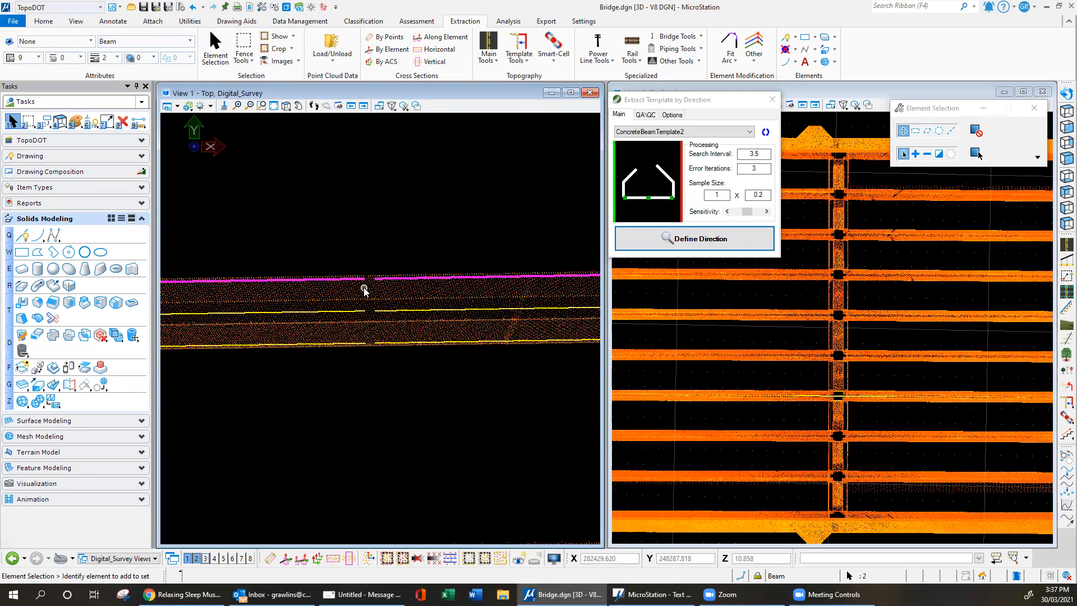
pyautogui.press('Delete')
pyautogui.moveTo(423, 387); pyautogui.dragTo(342, 330)
pyautogui.press('Delete')
pyautogui.scroll(-3, 539, 395)
pyautogui.scroll(-3, 539, 399)
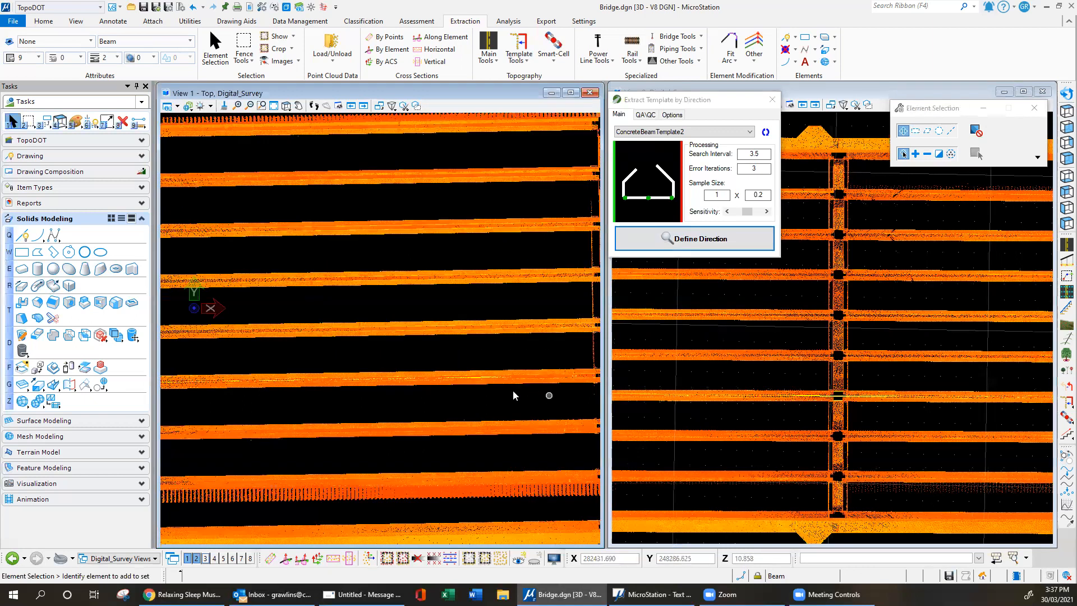
pyautogui.scroll(4, 263, 381)
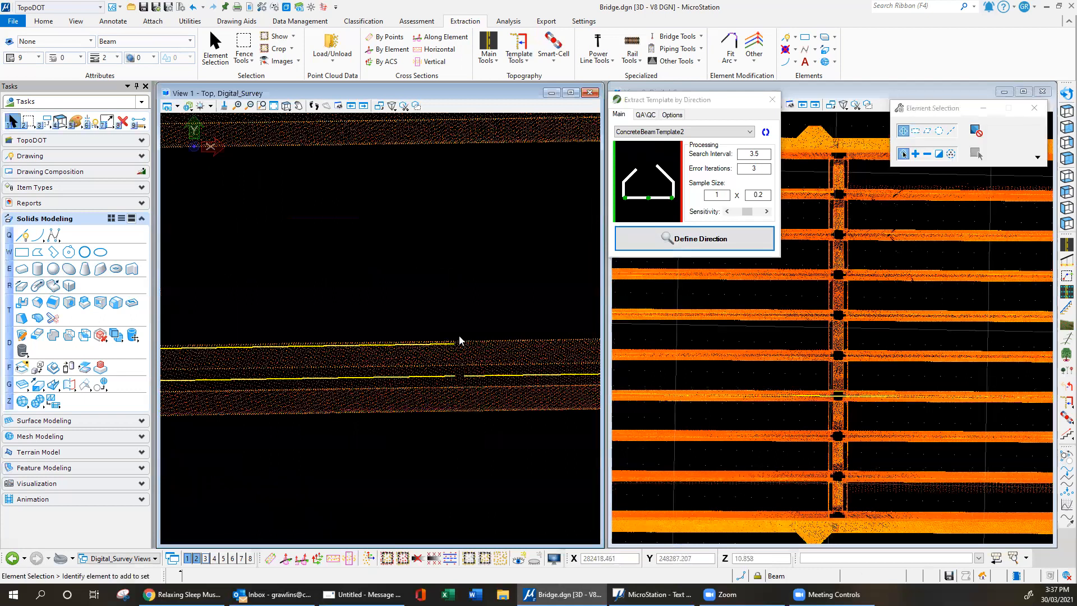
pyautogui.moveTo(422, 355); pyautogui.dragTo(414, 350)
pyautogui.press('Delete')
# - Join the beam's centre lines across the gap between the first and second extracted stretches
pyautogui.moveTo(531, 312); pyautogui.dragTo(435, 403)
pyautogui.click(756, 41)
pyautogui.press('Return')
pyautogui.click(435, 378)
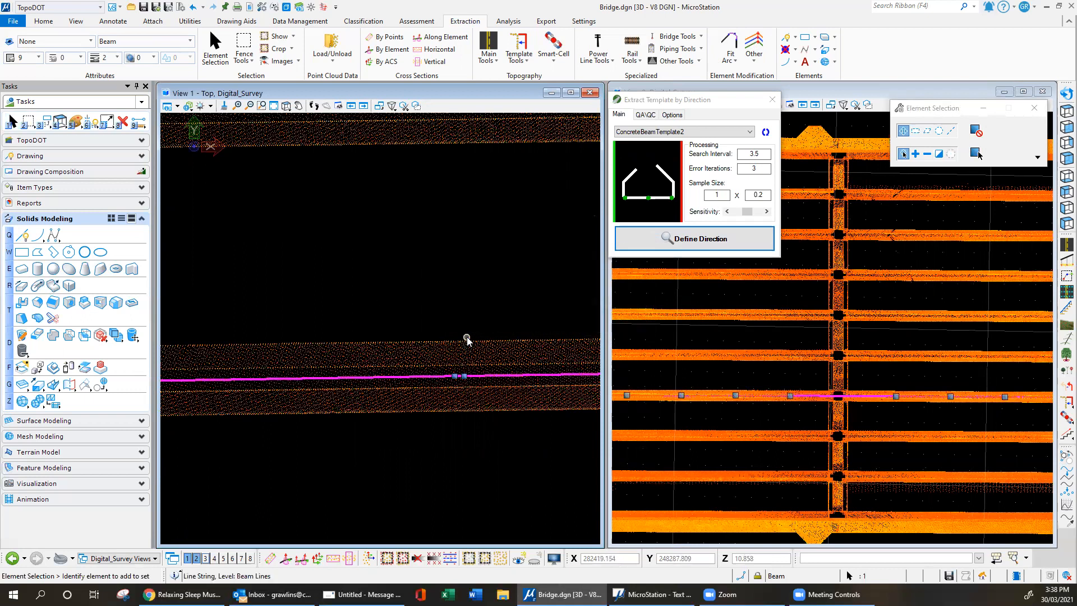
# - Delete the surplus vertex where the first and second centre line stretches meet
pyautogui.scroll(3, 462, 371)
pyautogui.press('Escape')
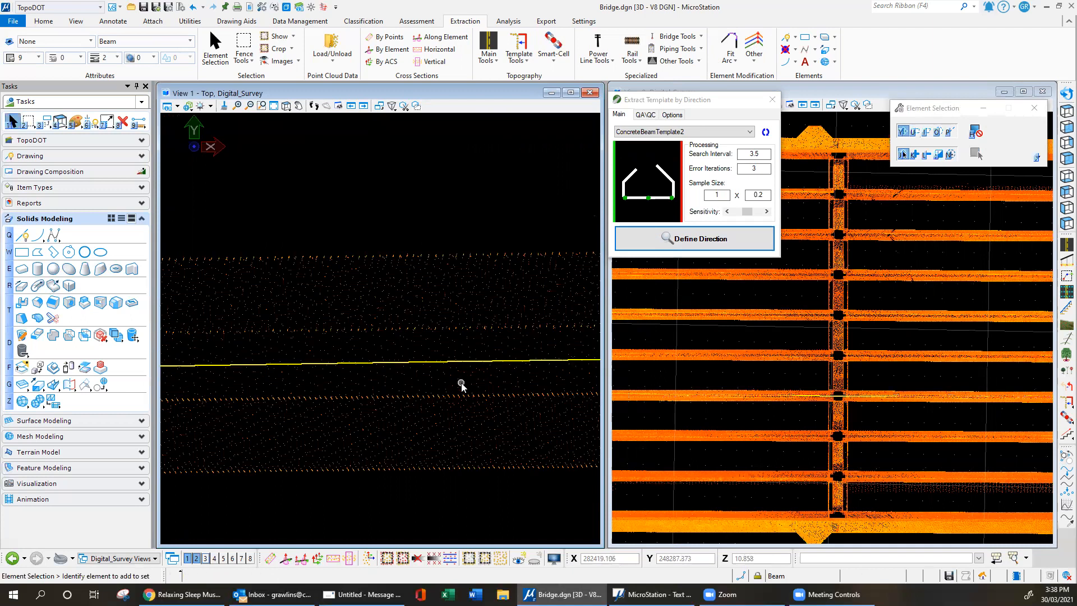
pyautogui.press('7')
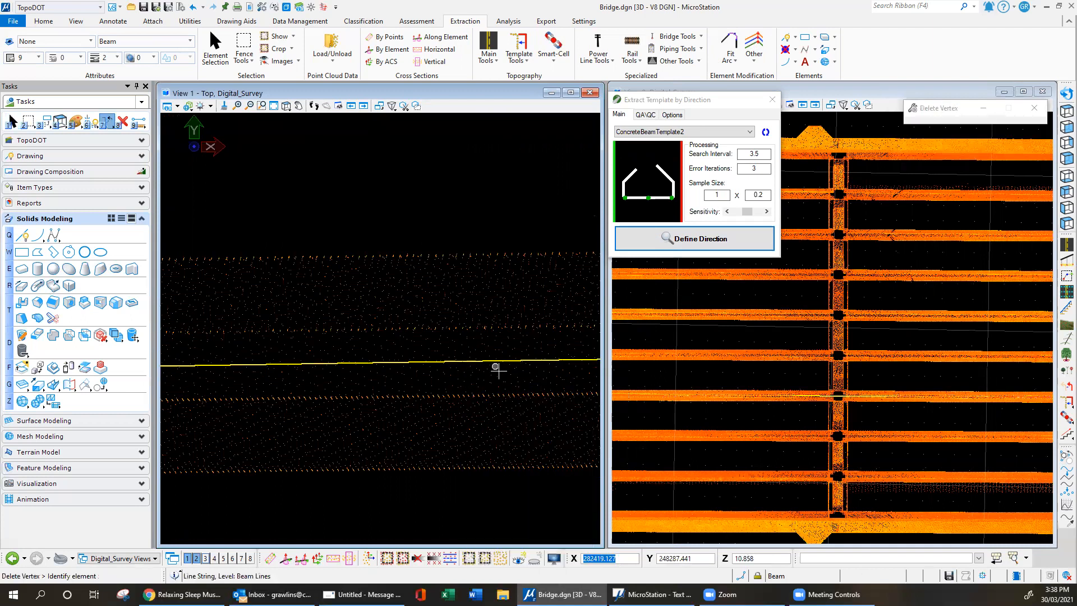
pyautogui.press('Escape')
pyautogui.click(479, 363)
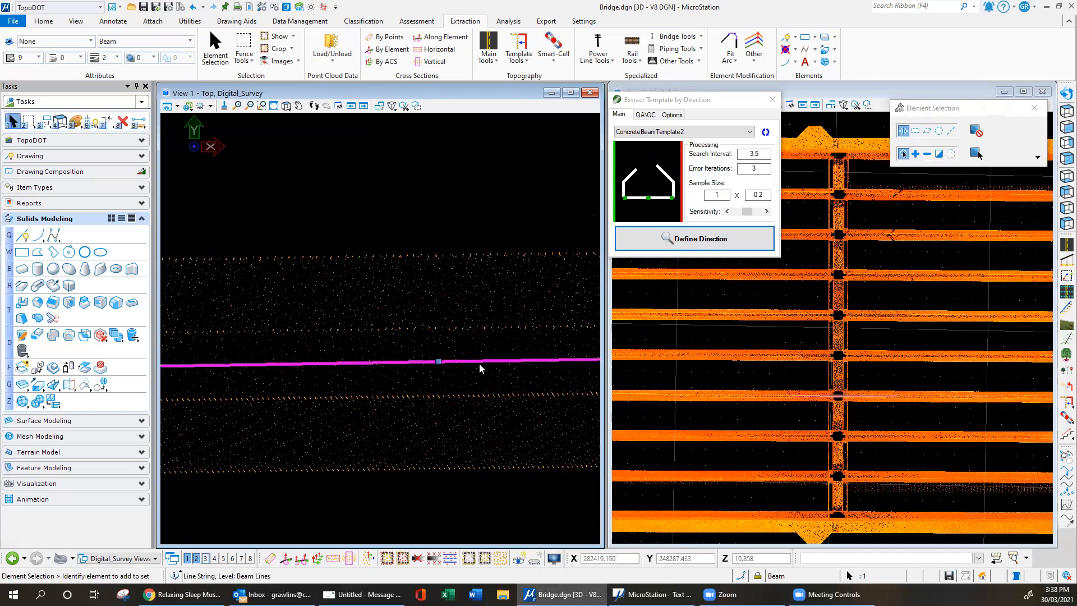
# - Join the third centre line stretch to the already joined line across the gap nearer the far abutment
pyautogui.scroll(-3, 321, 373)
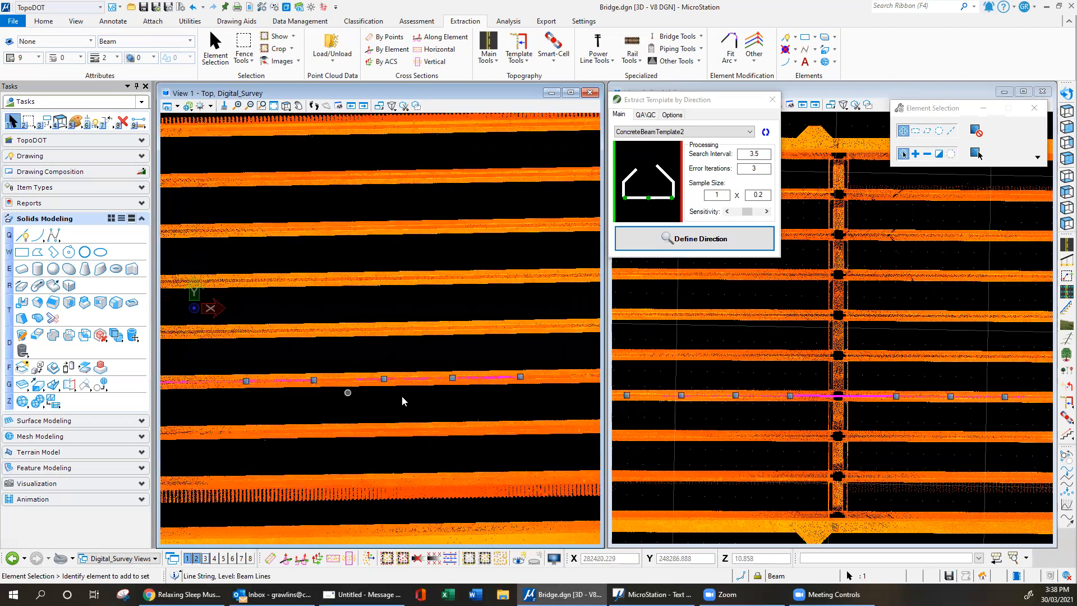
pyautogui.scroll(3, 494, 393)
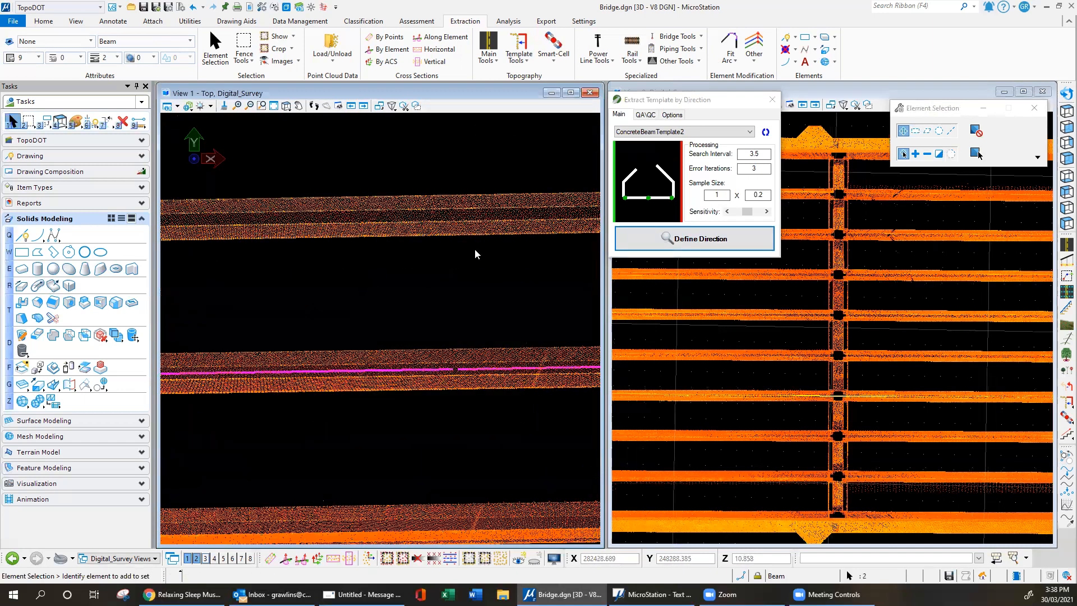
pyautogui.click(754, 44)
pyautogui.click(455, 315)
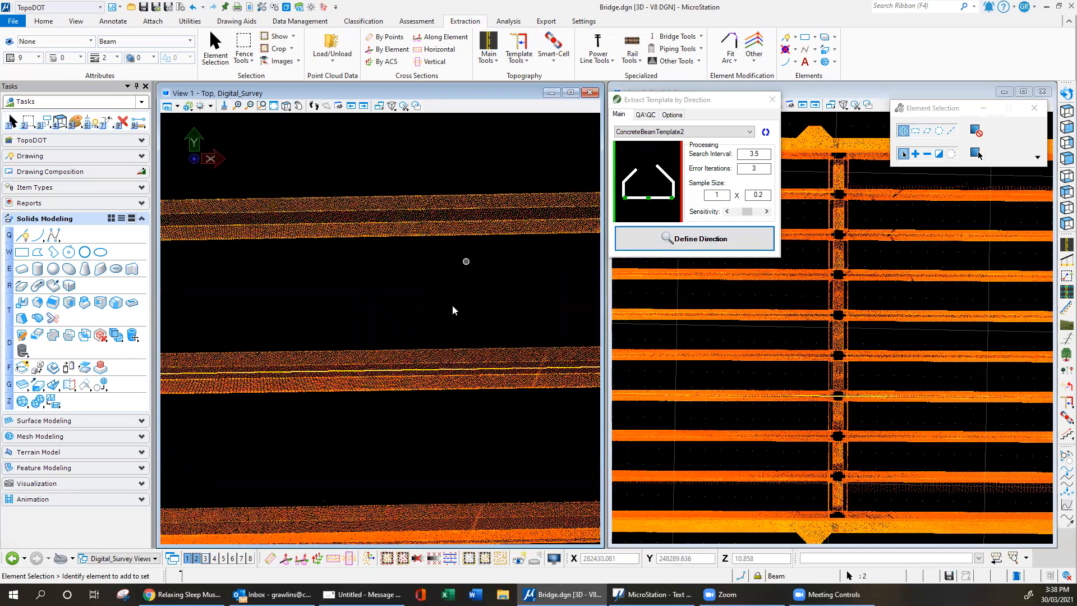
pyautogui.click(467, 369)
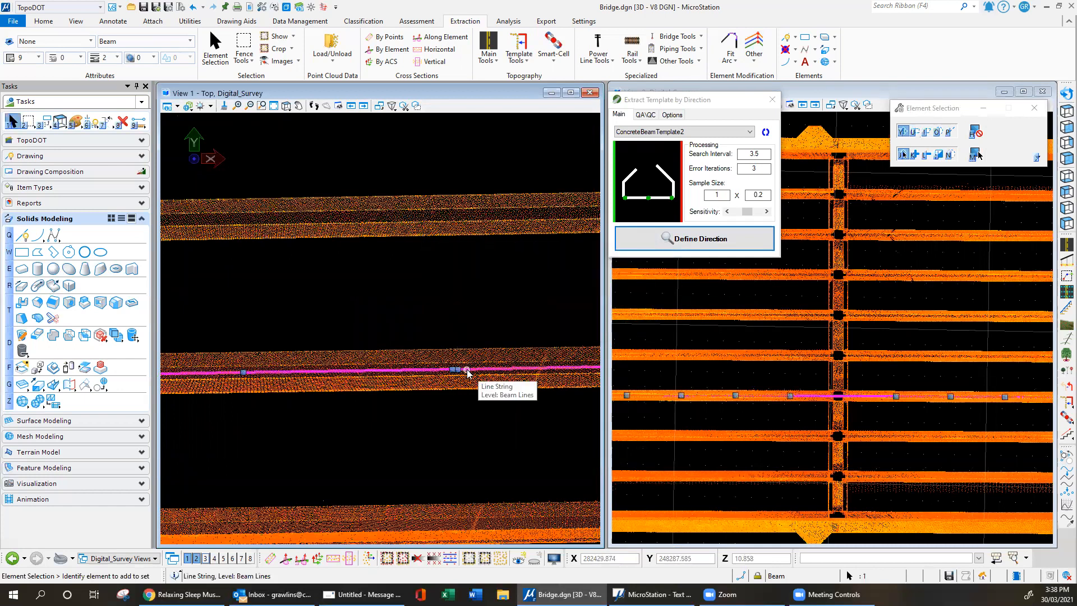
# - Delete the surplus vertex at the join between the second and third centre line stretches
pyautogui.press('7')
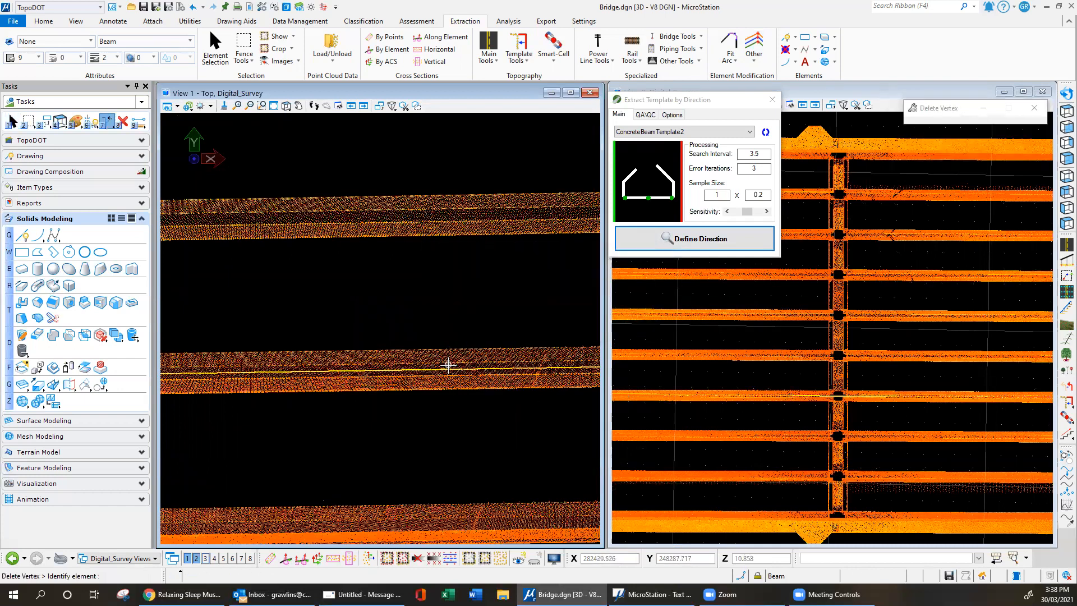
pyautogui.scroll(3, 461, 369)
pyautogui.scroll(-2, 373, 318)
pyautogui.scroll(-2, 292, 342)
# - Extend the centre line's far end along the beam with Quick Adjust Linework, draping un-snapped points onto the point cloud
pyautogui.scroll(4, 387, 339)
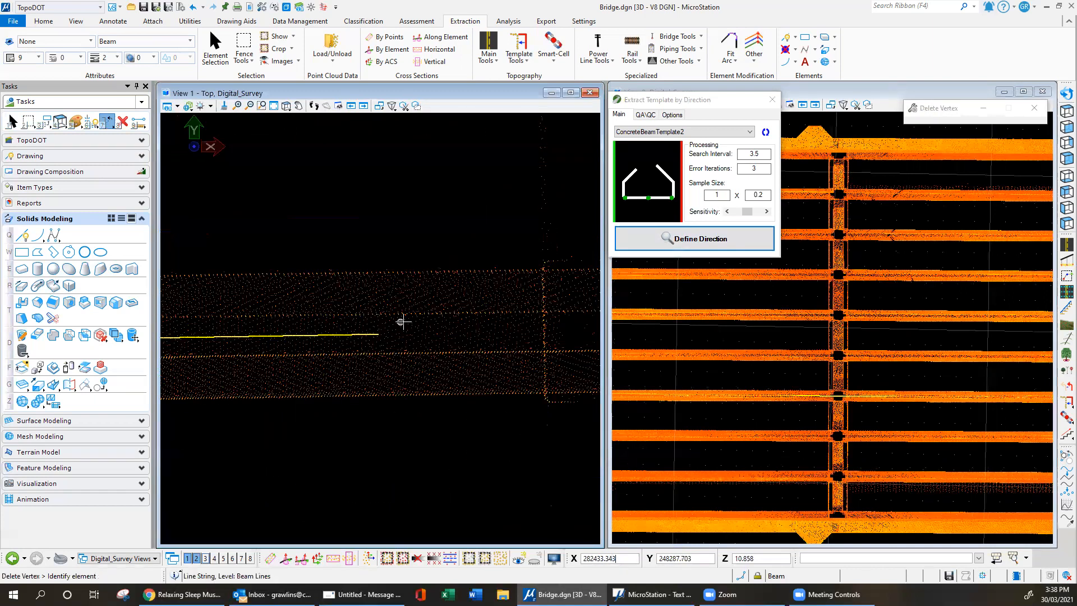
pyautogui.scroll(-2, 438, 317)
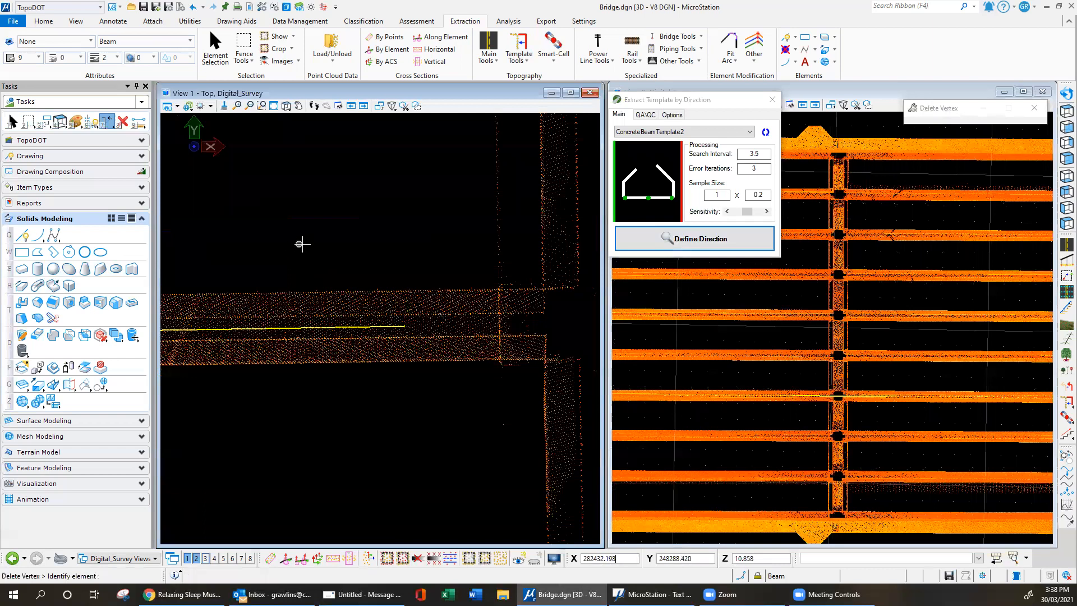
pyautogui.rightClick(367, 206)
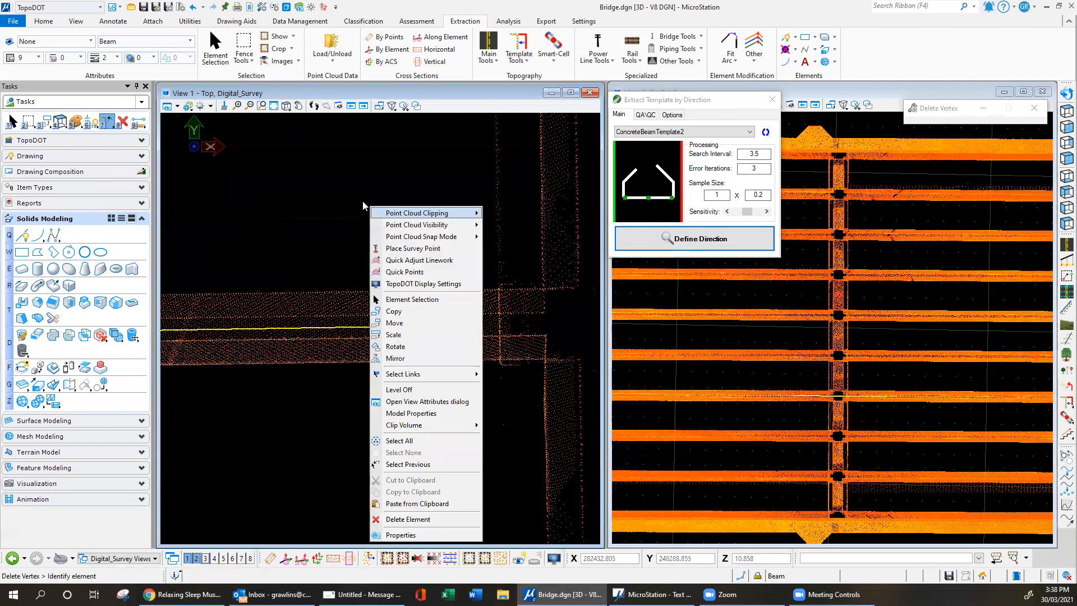
pyautogui.click(418, 260)
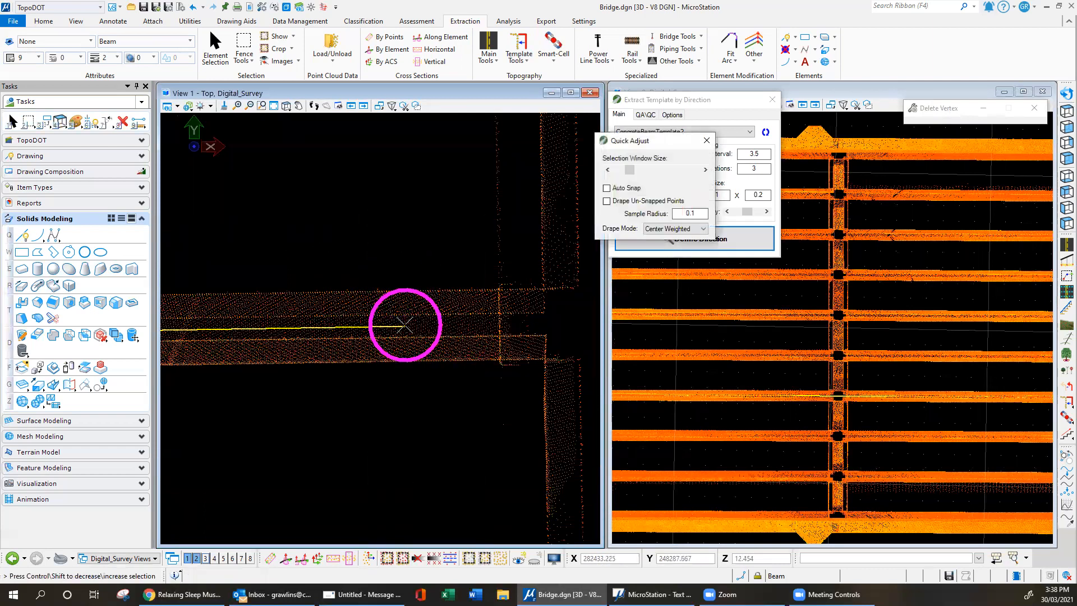
pyautogui.click(607, 201)
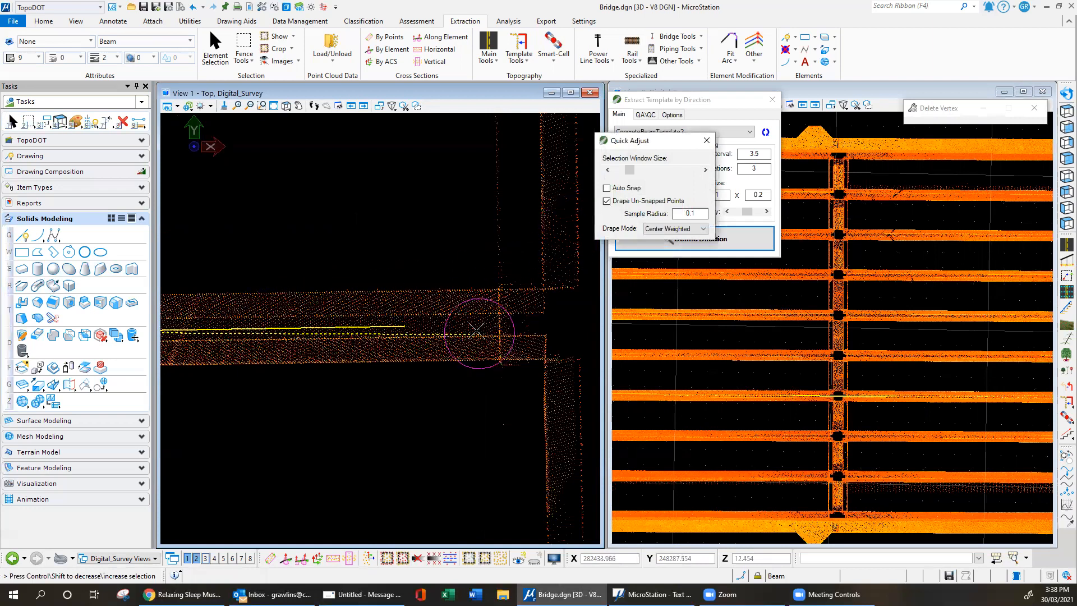
pyautogui.scroll(3, 503, 309)
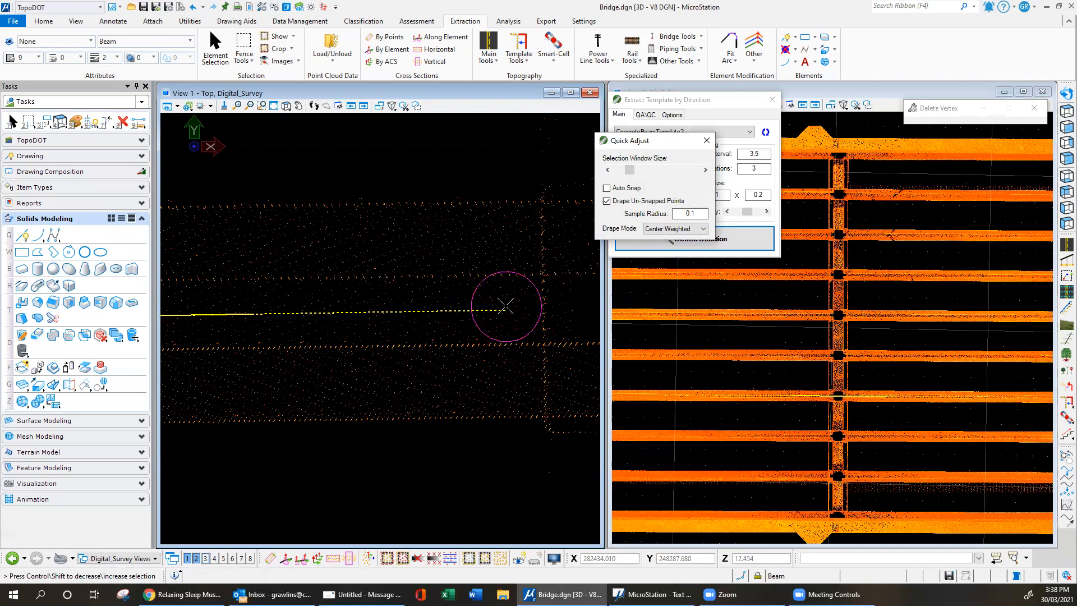
pyautogui.click(505, 306)
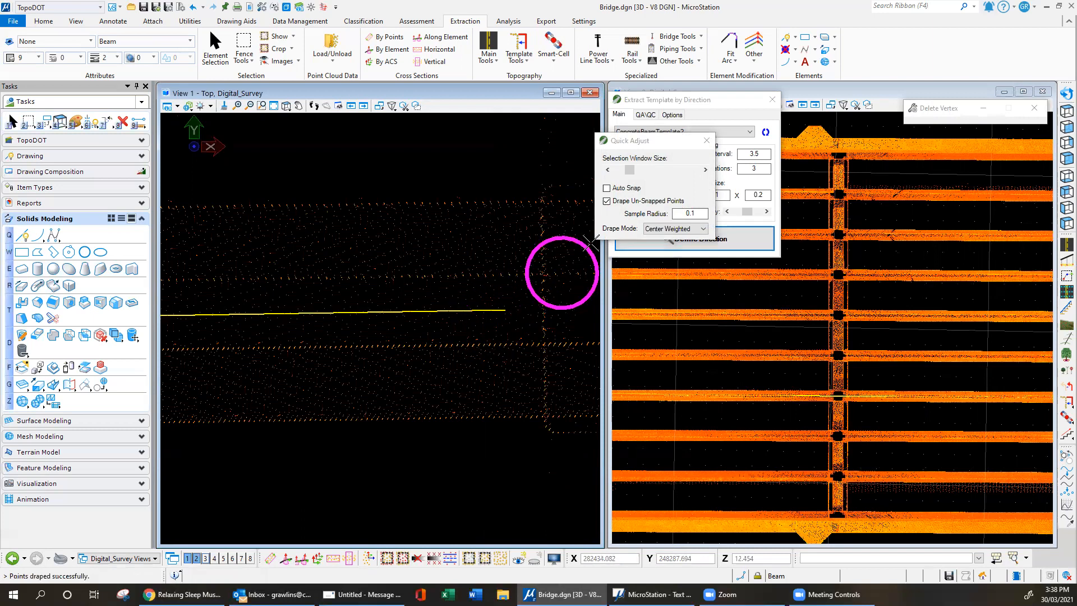
# - Disable draping of un-snapped points and extend the same centre line end to the beam's end at the far abutment
pyautogui.click(606, 201)
pyautogui.scroll(-3, 353, 313)
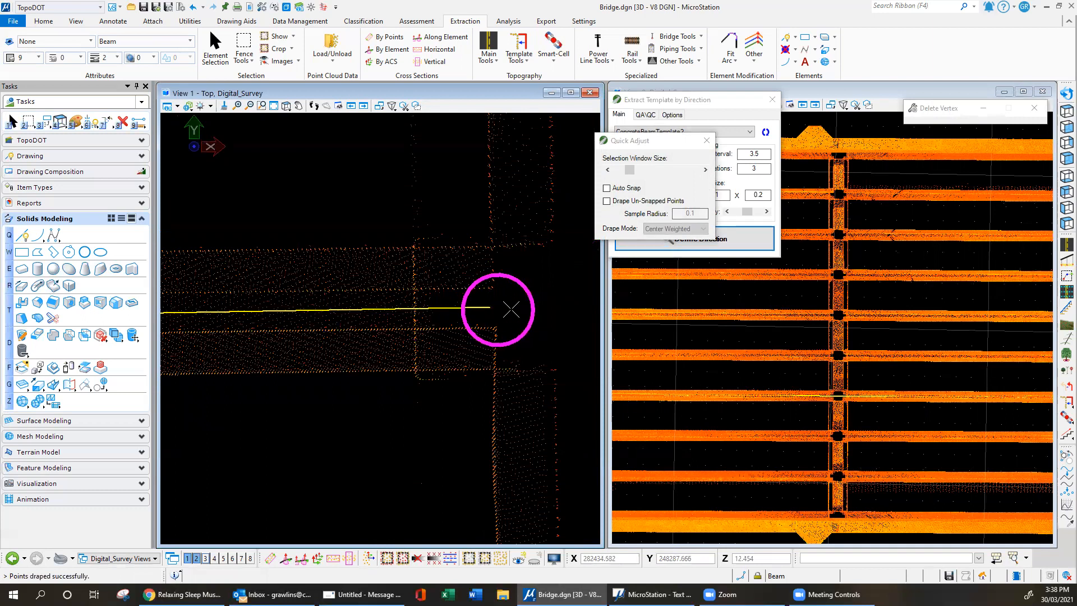
pyautogui.click(505, 308)
# - Extend the centre line's opposite end towards the near abutment with Quick Adjust Linework, draping un-snapped points onto the cloud
pyautogui.scroll(-5, 550, 308)
pyautogui.scroll(-2, 571, 327)
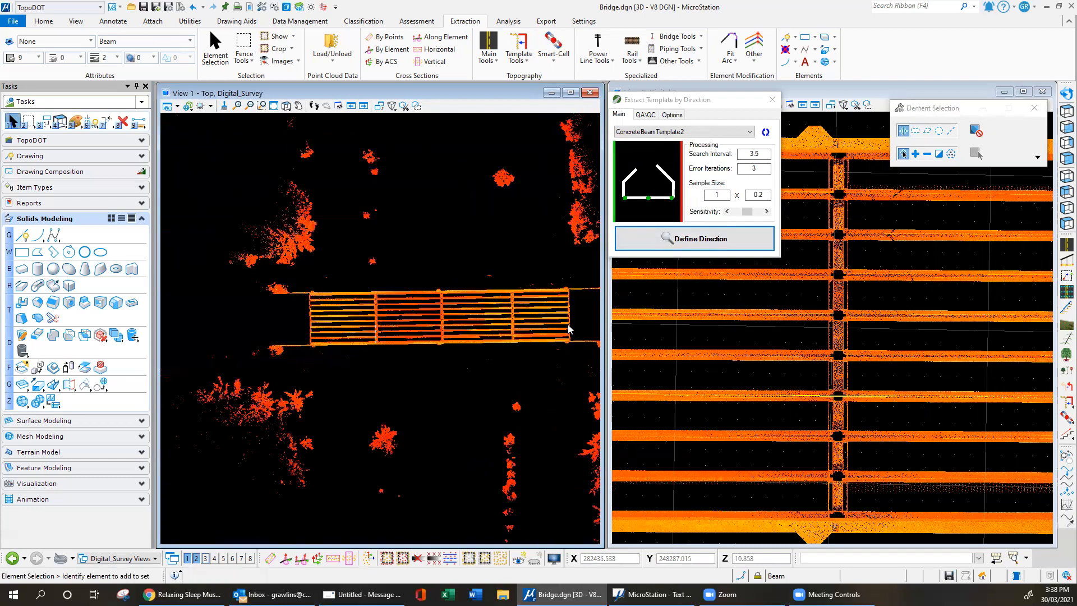
pyautogui.scroll(8, 303, 331)
pyautogui.scroll(3, 335, 325)
pyautogui.scroll(3, 377, 303)
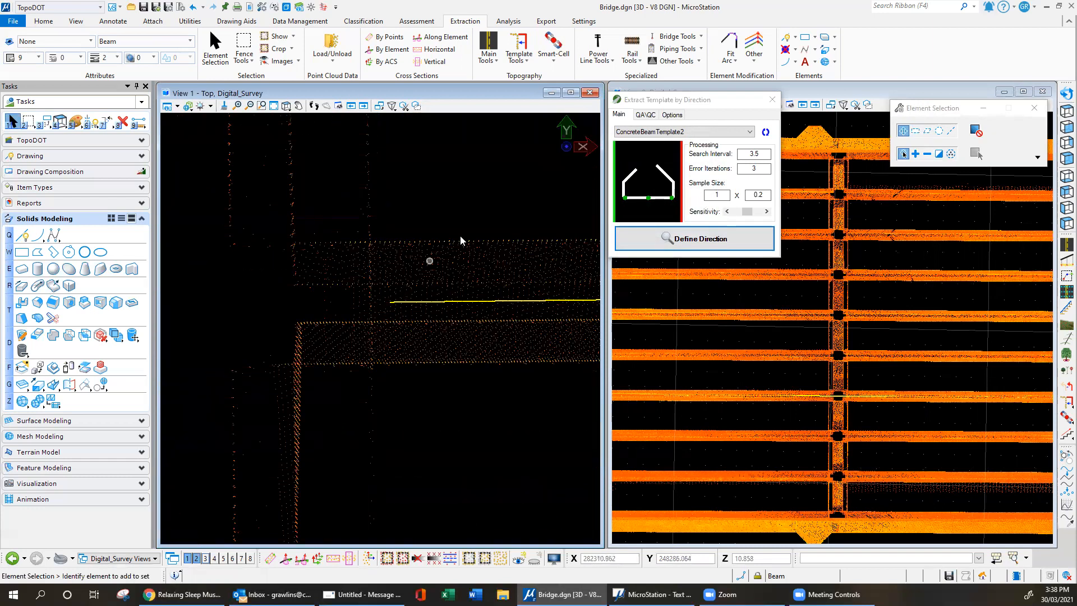
pyautogui.rightClick(526, 179)
pyautogui.click(557, 237)
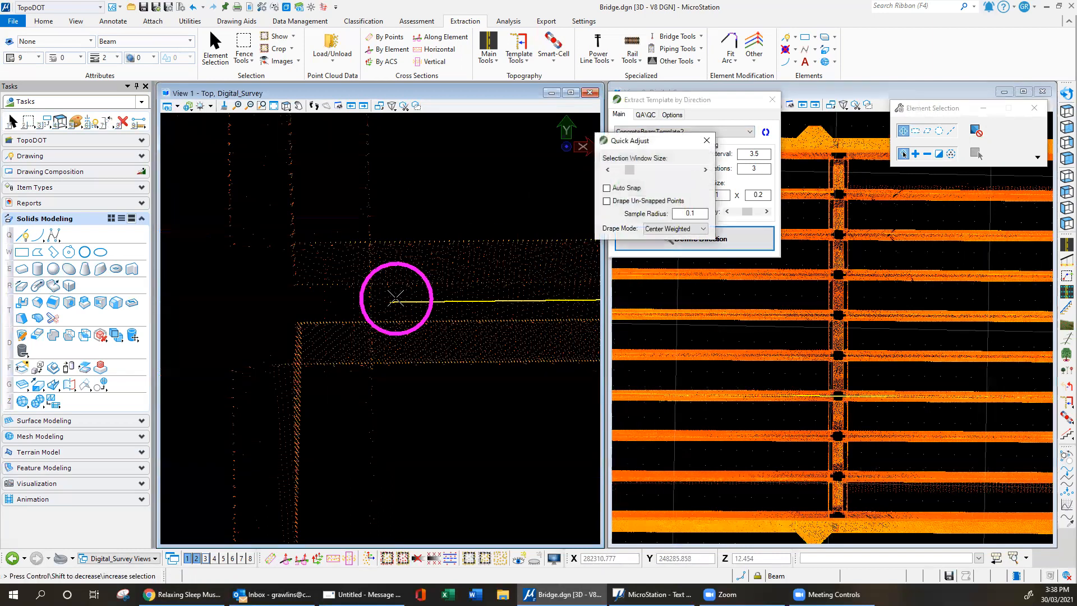
pyautogui.click(607, 201)
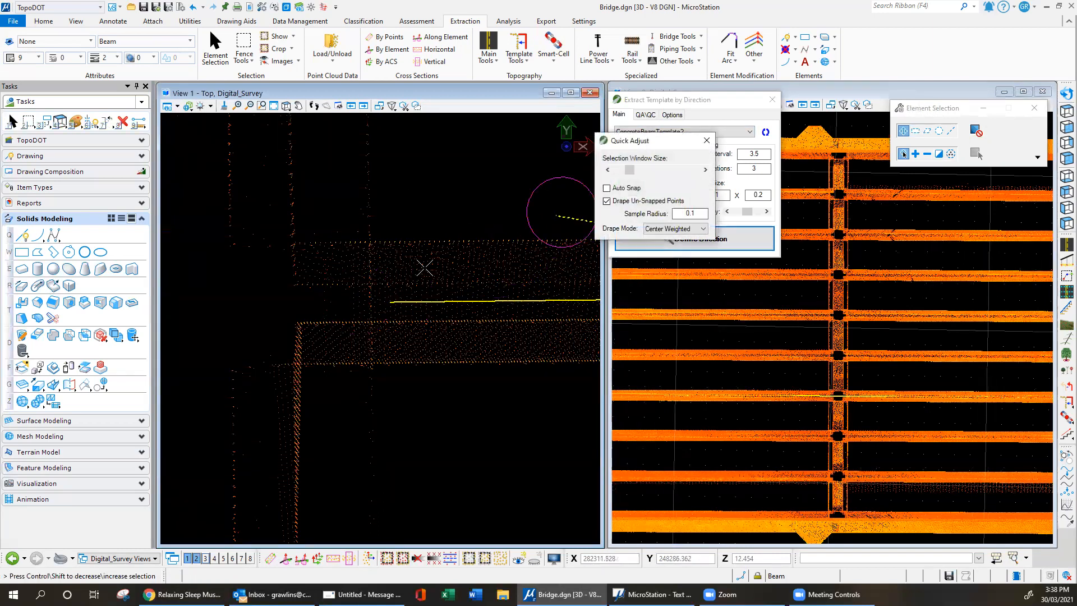
pyautogui.click(324, 299)
# - Disable draping and extend this centre line end to the beam's end at the near abutment, finishing the adjustment
pyautogui.click(606, 200)
pyautogui.scroll(5, 298, 303)
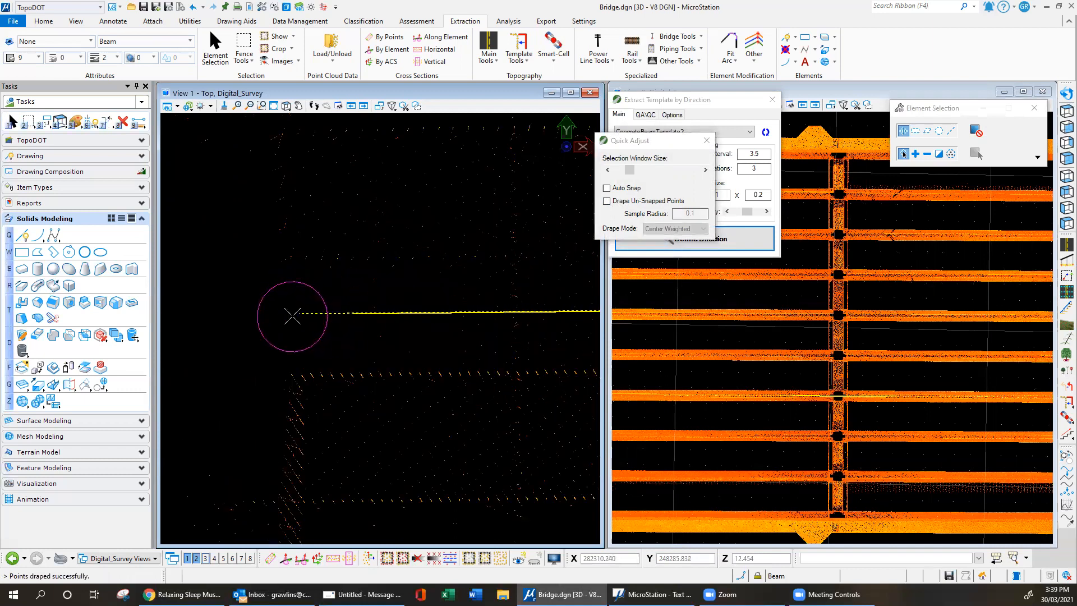
pyautogui.rightClick(284, 314)
pyautogui.scroll(-2, 236, 269)
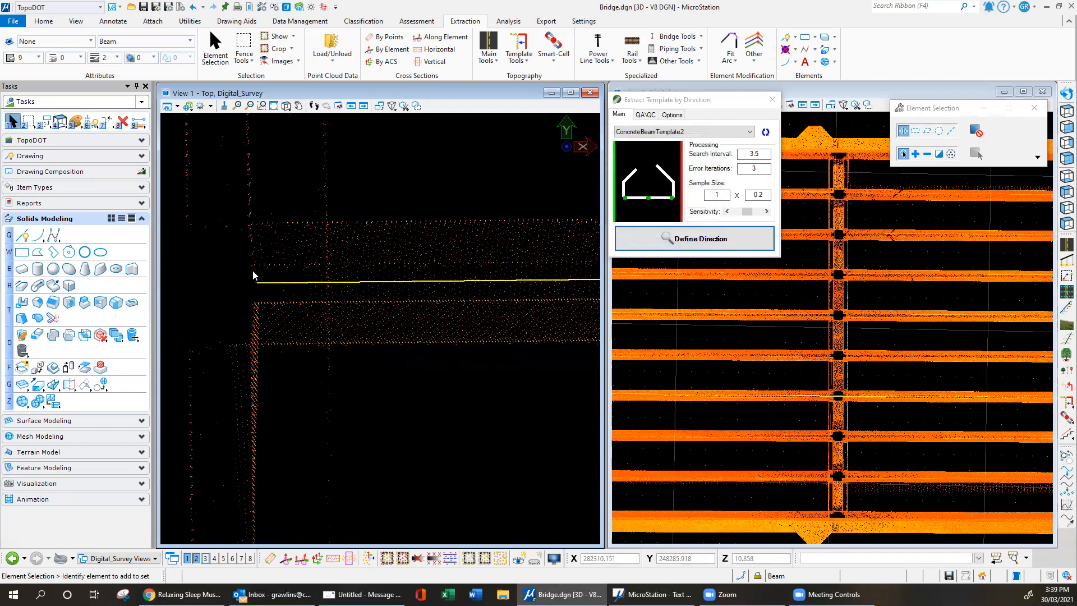
# - Cut a lengthwise cross section in View 2 around the centre line's end at the near abutment
pyautogui.scroll(-2, 388, 416)
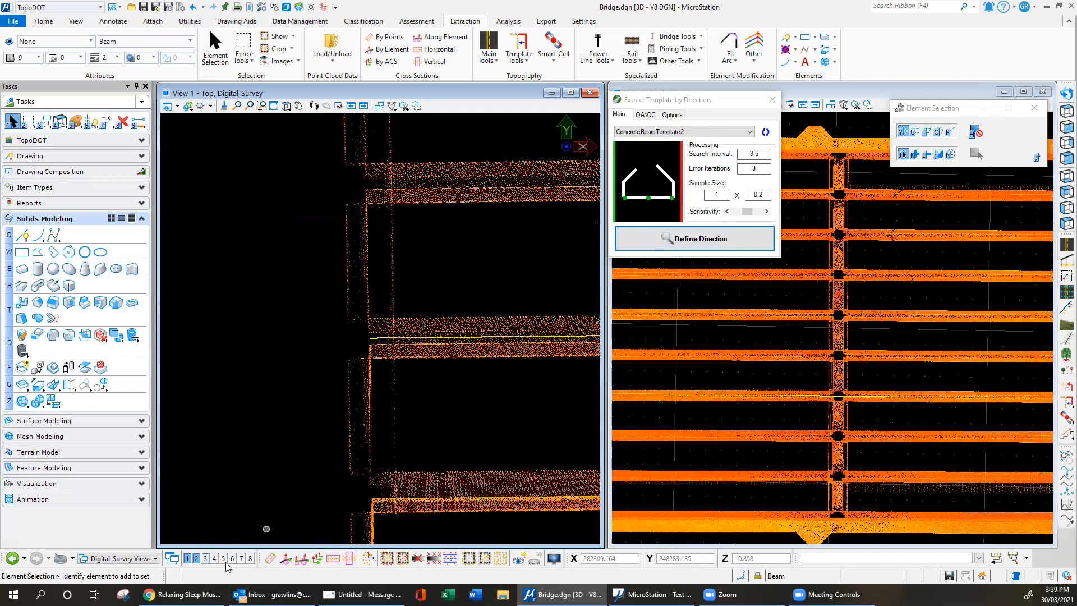
pyautogui.click(270, 559)
pyautogui.click(305, 339)
pyautogui.click(538, 337)
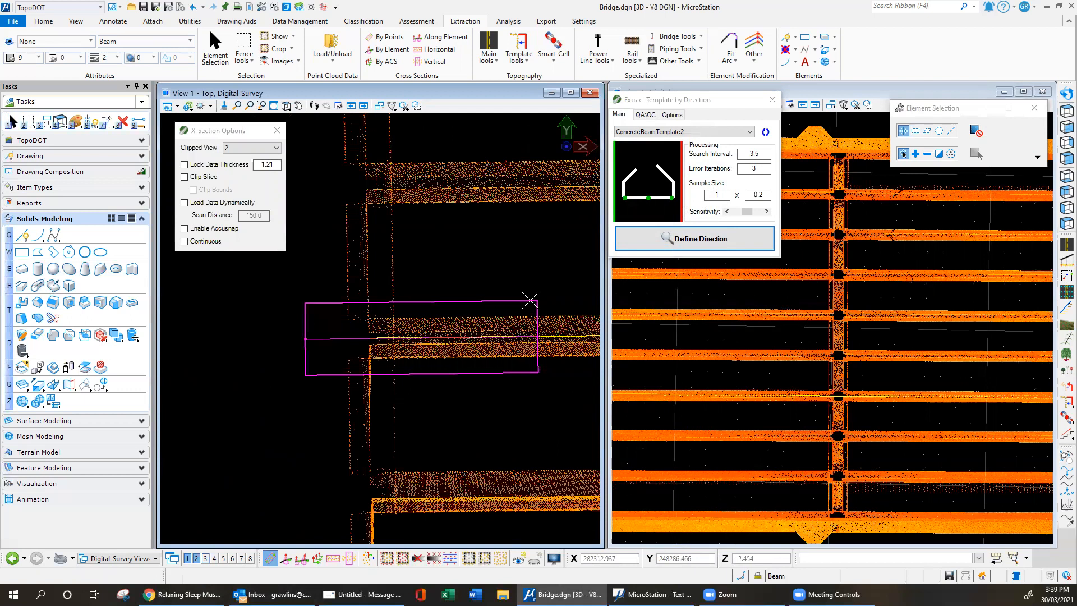
pyautogui.click(530, 300)
pyautogui.scroll(3, 831, 305)
pyautogui.scroll(3, 869, 322)
pyautogui.moveTo(785, 354); pyautogui.dragTo(733, 387, button='middle')
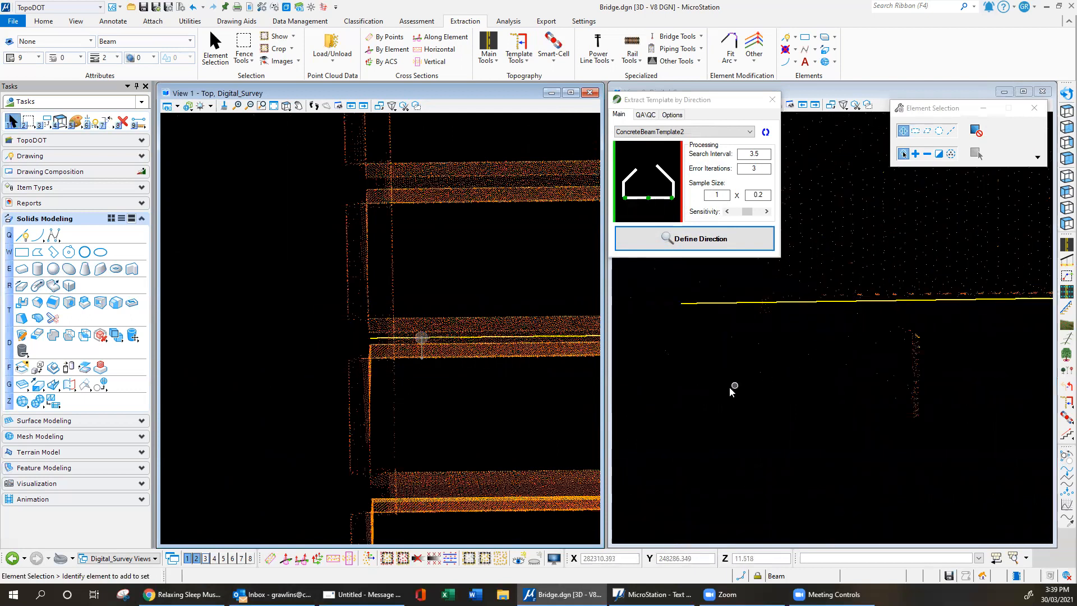
# - Raise the centre line's end vertex in the section view so it follows the beam's underside
pyautogui.press('7')
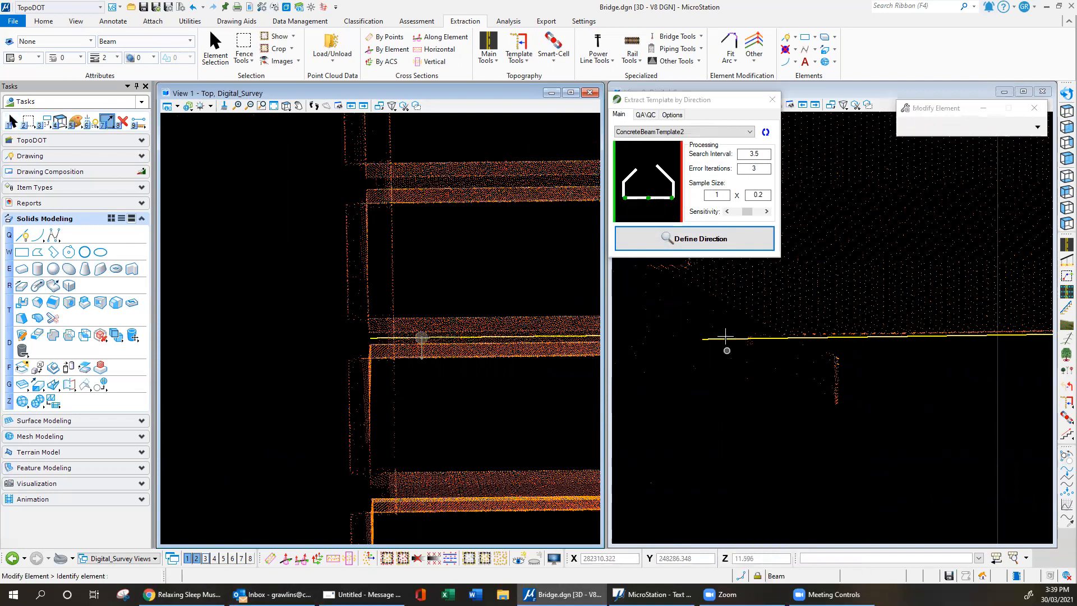
pyautogui.click(701, 340)
pyautogui.click(702, 334)
pyautogui.rightClick(702, 333)
pyautogui.scroll(-5, 662, 356)
pyautogui.scroll(-3, 663, 356)
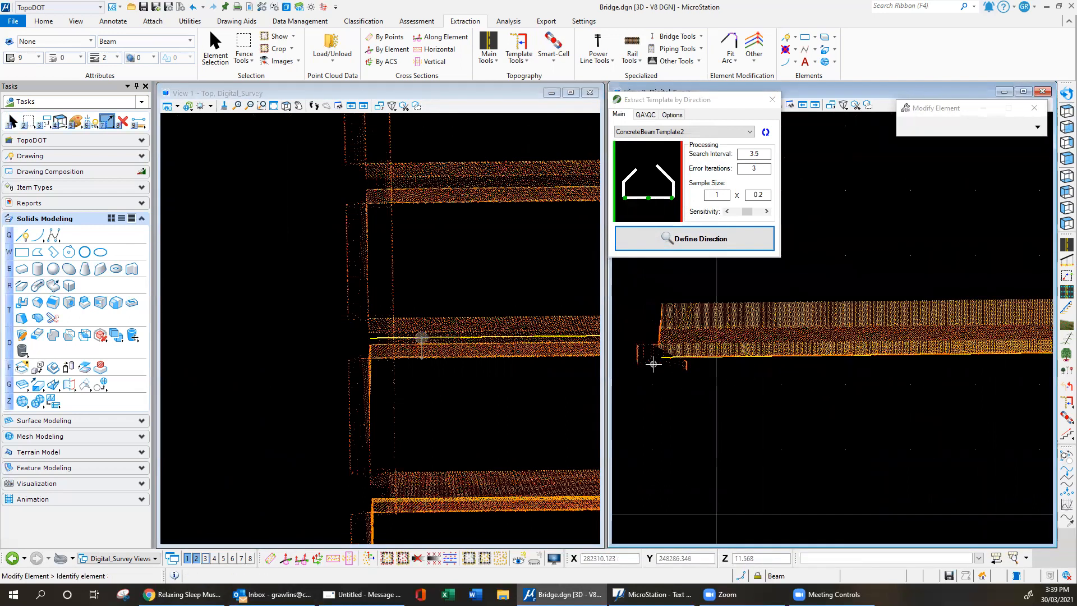
# - Examine the centre line's far end in plan and section to check its height against the beam's underside
pyautogui.scroll(-5, 257, 322)
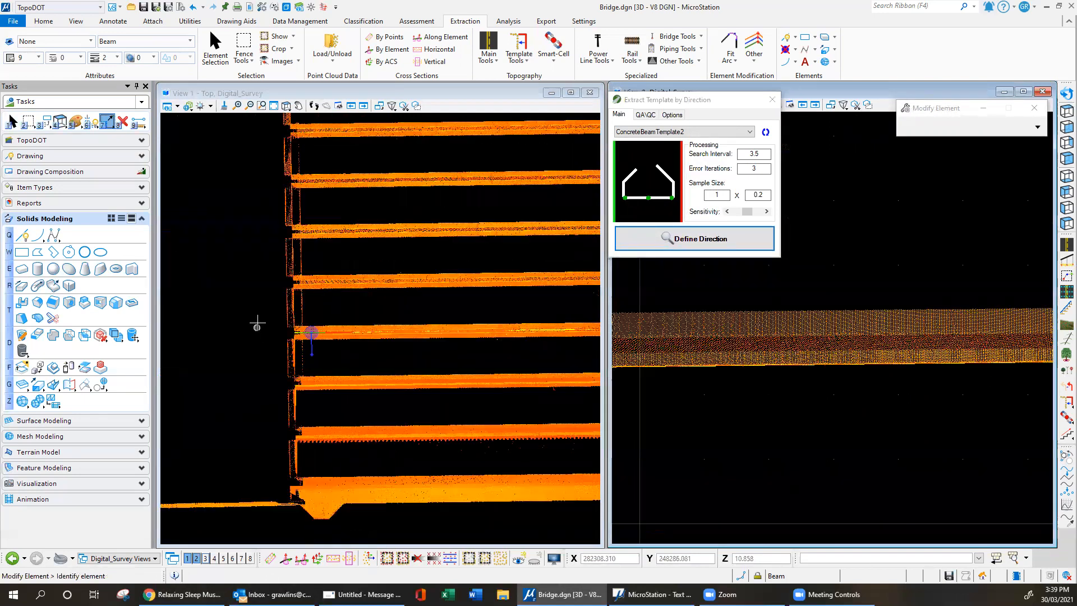
pyautogui.scroll(-5, 228, 325)
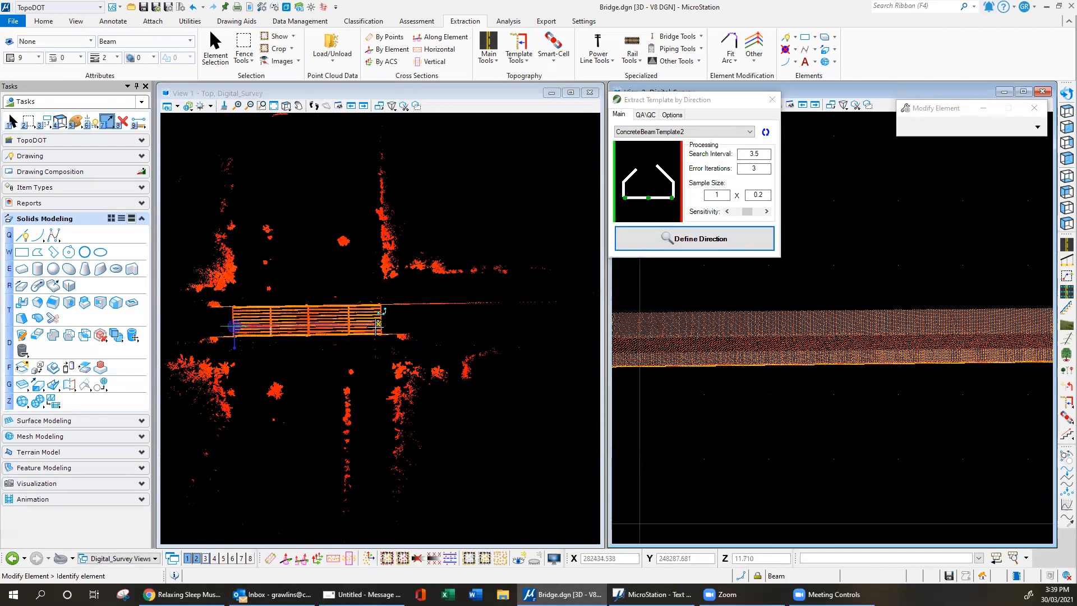
pyautogui.scroll(5, 380, 323)
pyautogui.scroll(5, 380, 322)
pyautogui.scroll(3, 562, 239)
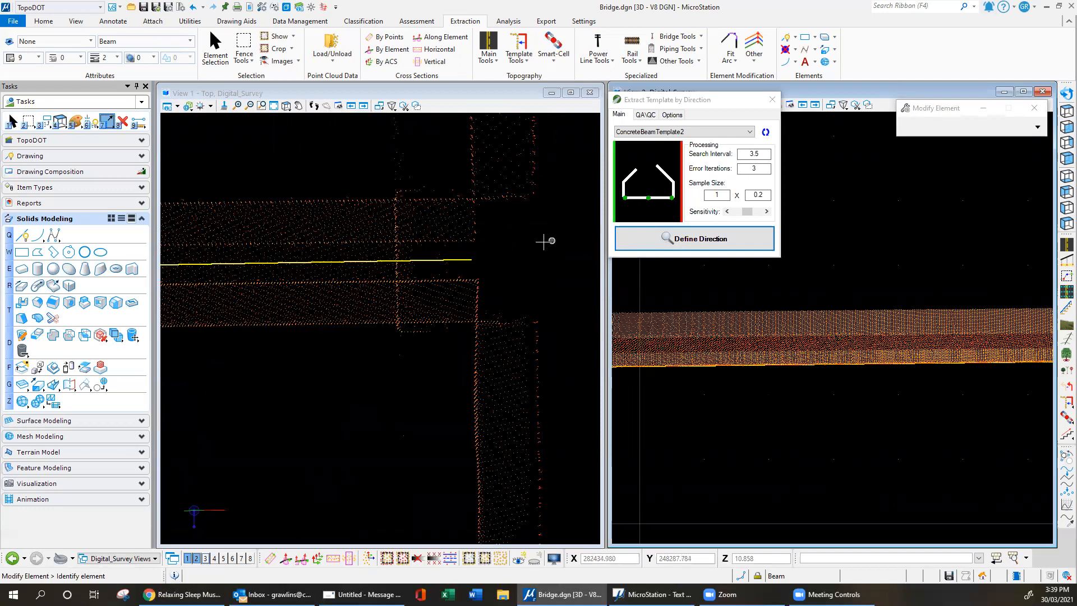
pyautogui.click(470, 259)
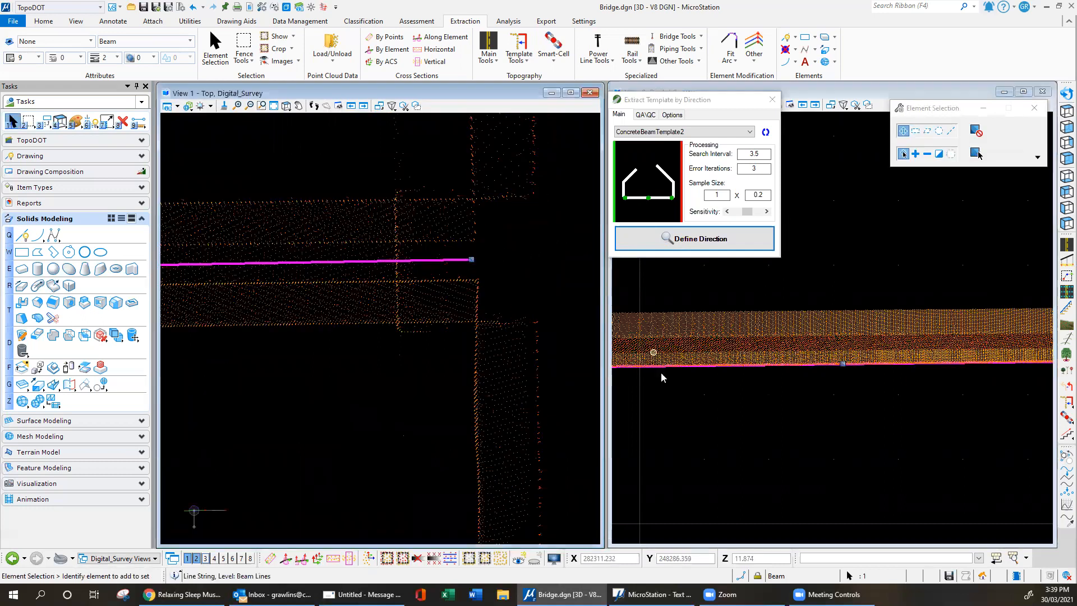
pyautogui.scroll(-4, 808, 421)
pyautogui.scroll(10, 920, 393)
pyautogui.scroll(3, 900, 331)
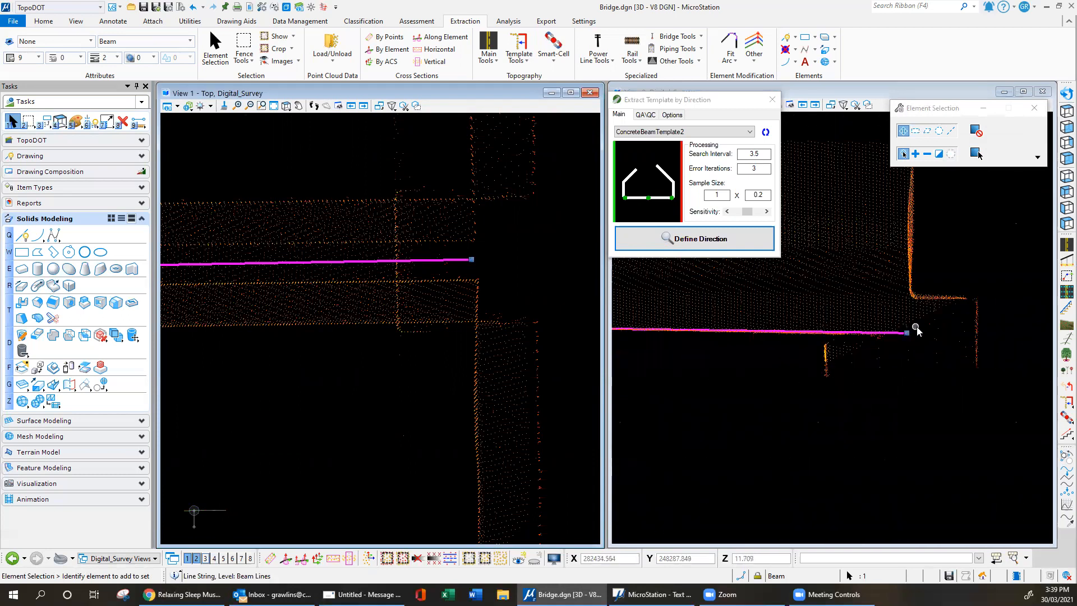
pyautogui.scroll(5, 848, 340)
pyautogui.scroll(-5, 857, 351)
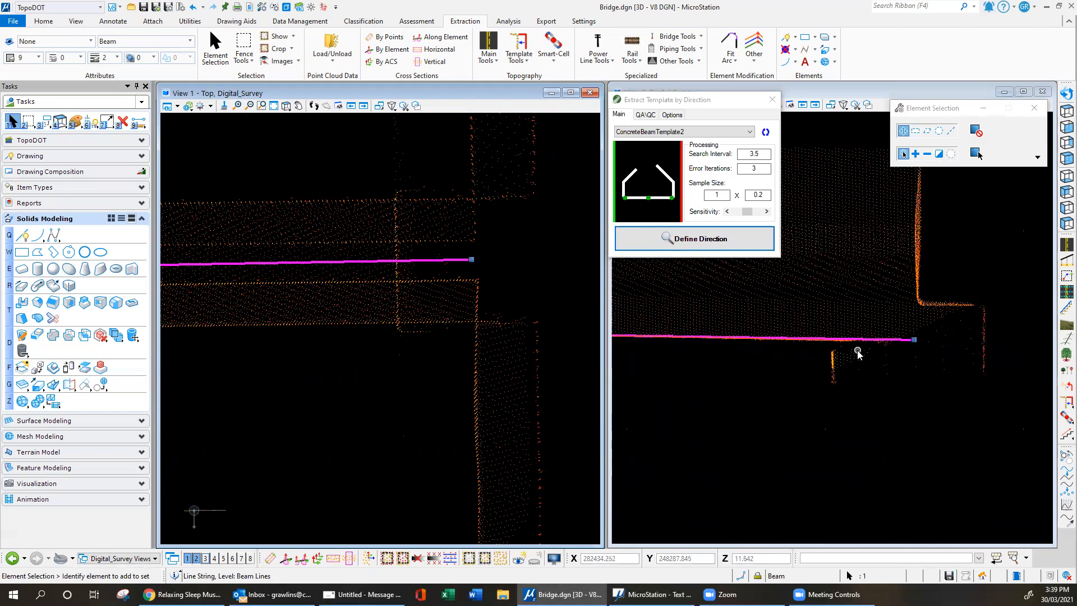
pyautogui.click(936, 350)
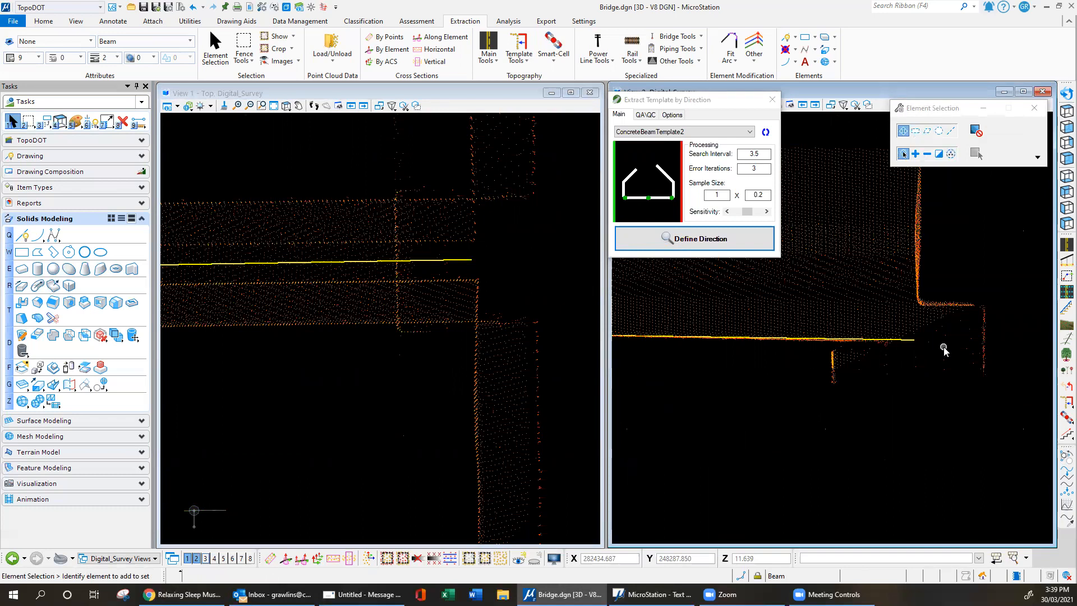
# - Close the template extraction dialog and cut a transverse cross section in View 2 across the beam's end at the near abutment
pyautogui.click(772, 100)
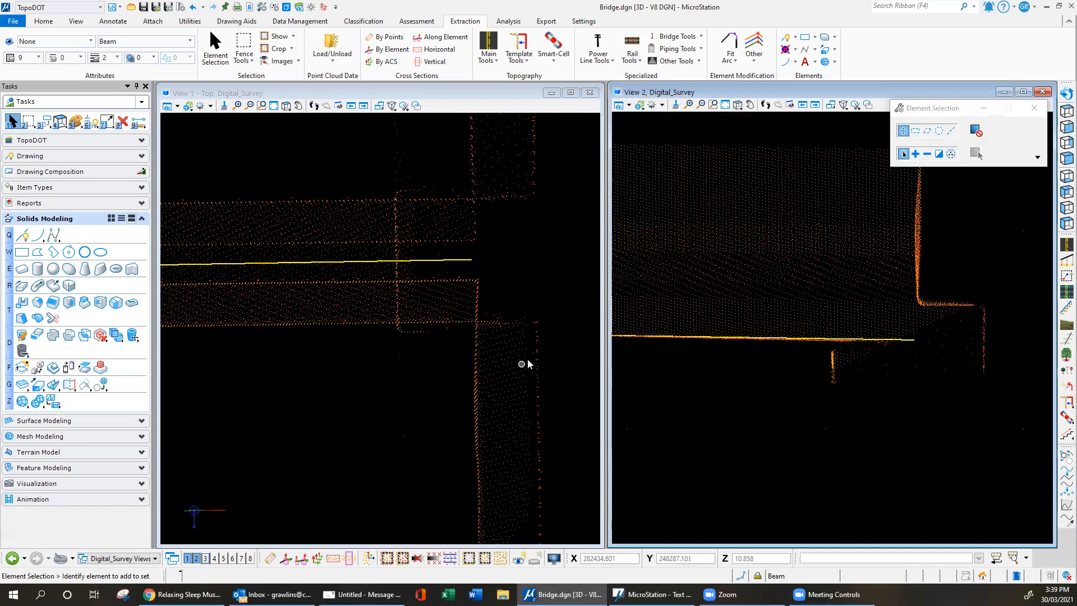
pyautogui.scroll(-6, 552, 374)
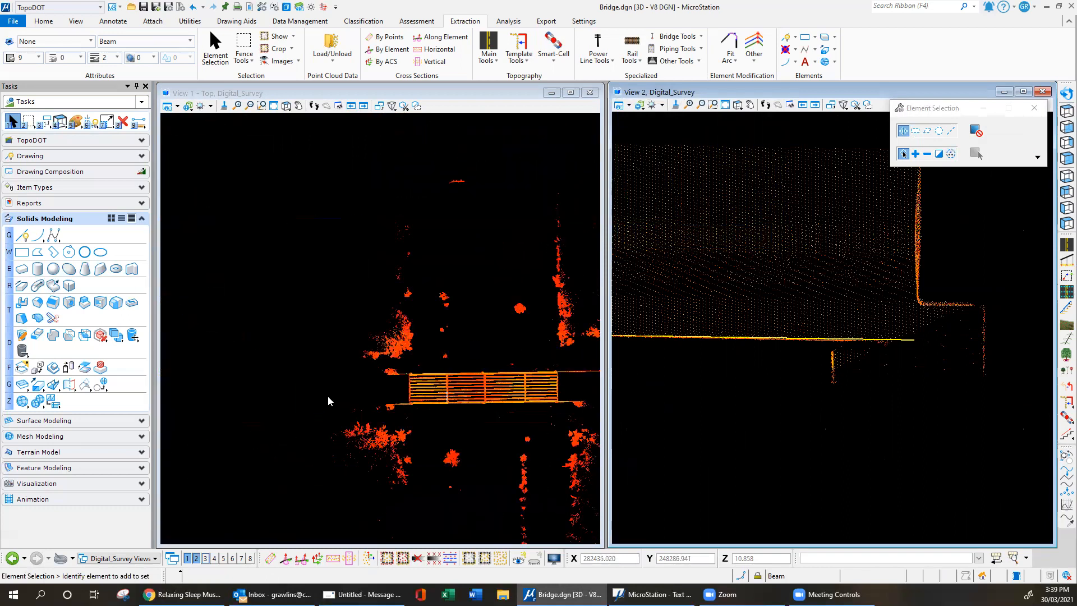
pyautogui.scroll(7, 384, 404)
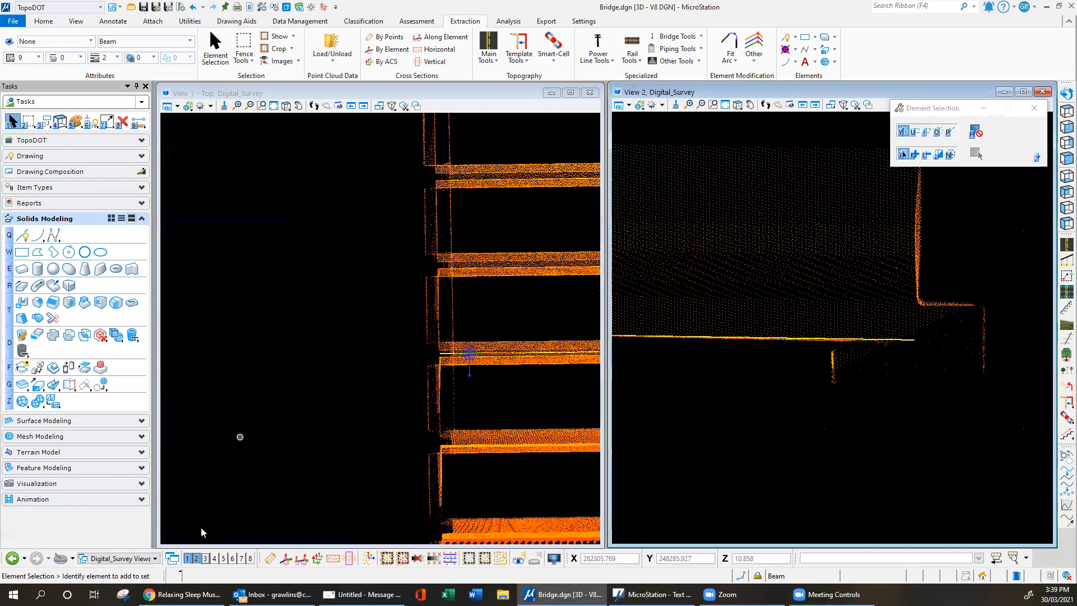
pyautogui.click(270, 558)
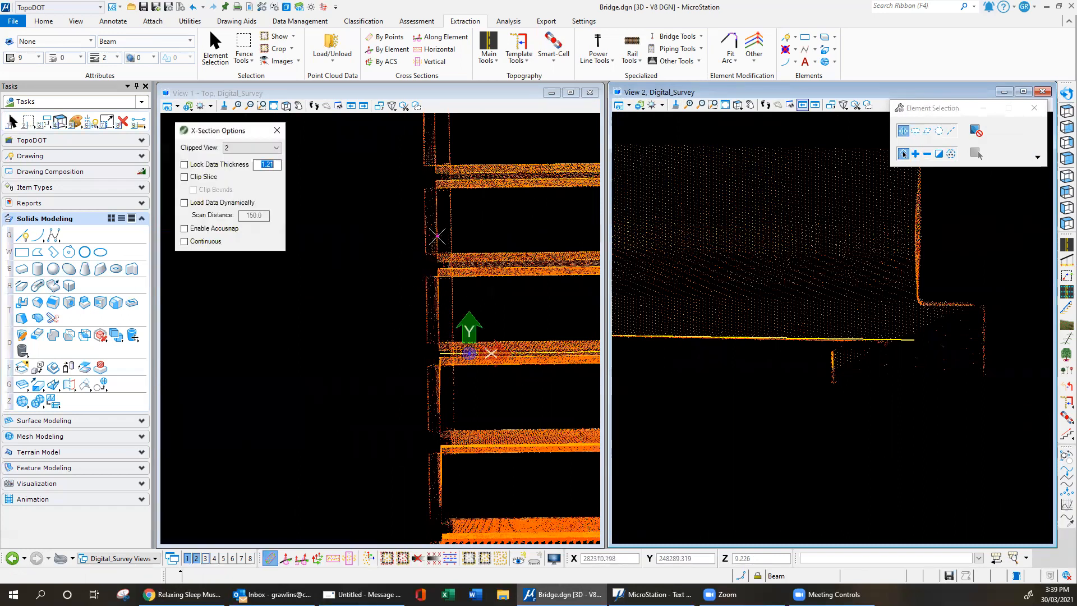
pyautogui.click(442, 459)
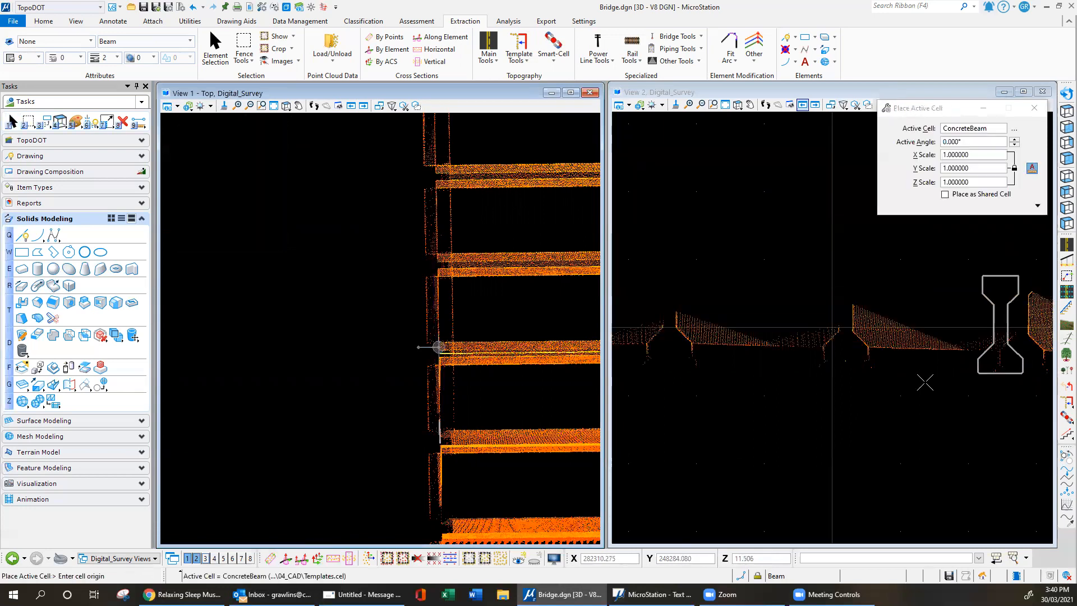
# - Place the ConcreteBeam cell at 0° and scale 1 on the centre line's end in the section, and drop it into a plain profile
pyautogui.click(843, 361)
pyautogui.press('Escape')
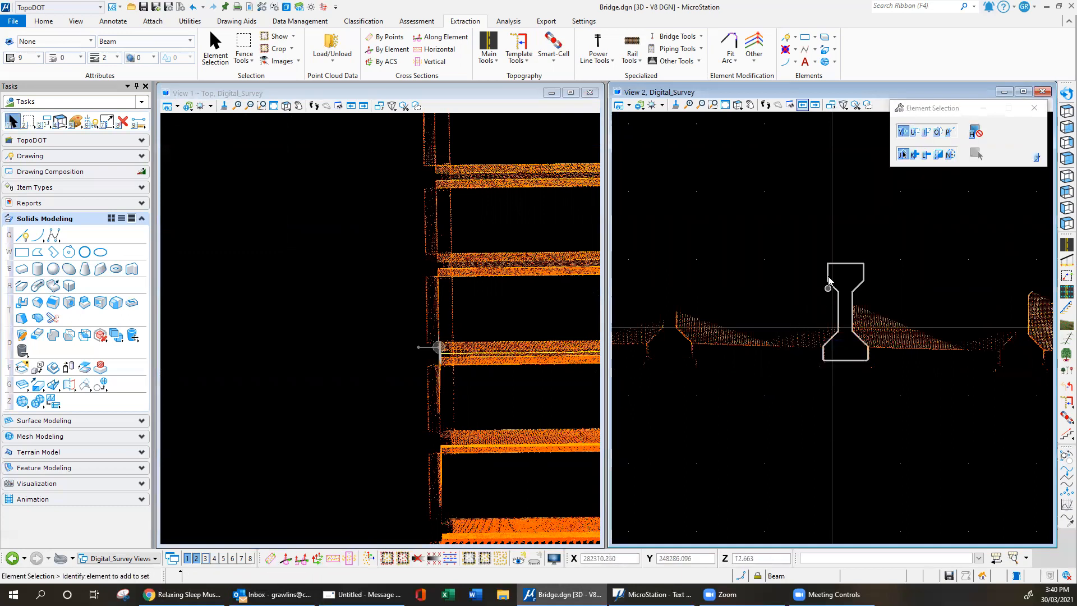
pyautogui.click(823, 258)
pyautogui.press('6')
pyautogui.press('1')
pyautogui.click(817, 231)
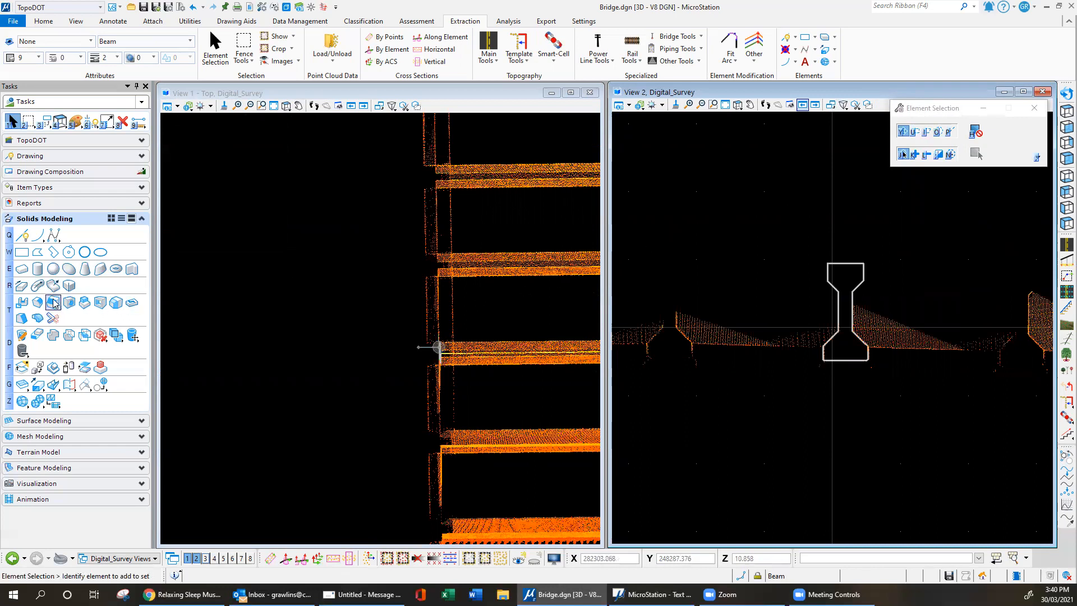
# - Extrude the concrete beam profile into a solid along the beam's centre line with Normal alignment
pyautogui.click(38, 285)
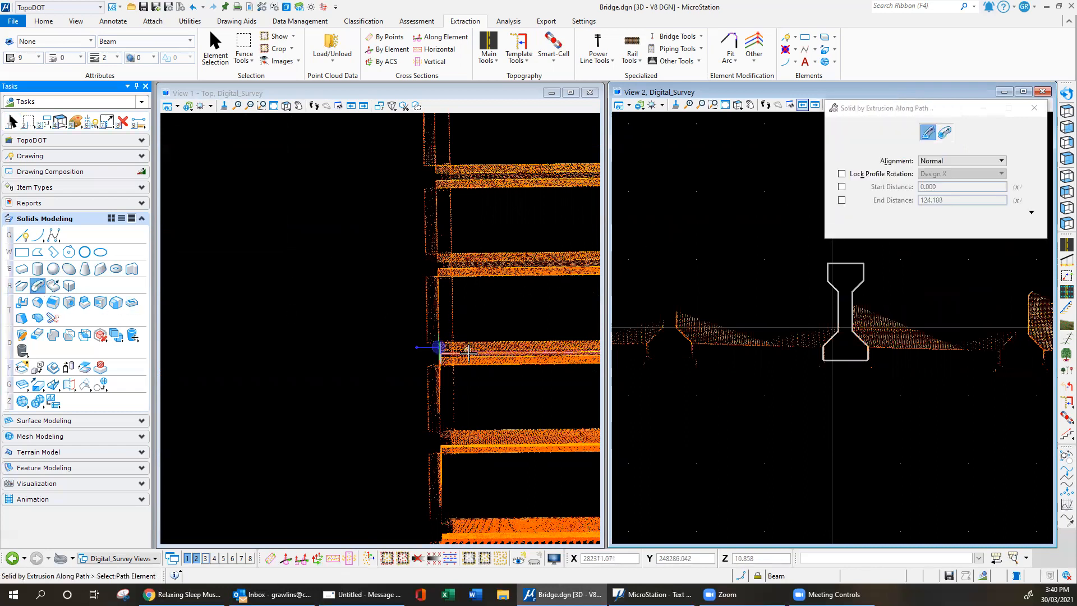
pyautogui.click(440, 348)
pyautogui.click(363, 327)
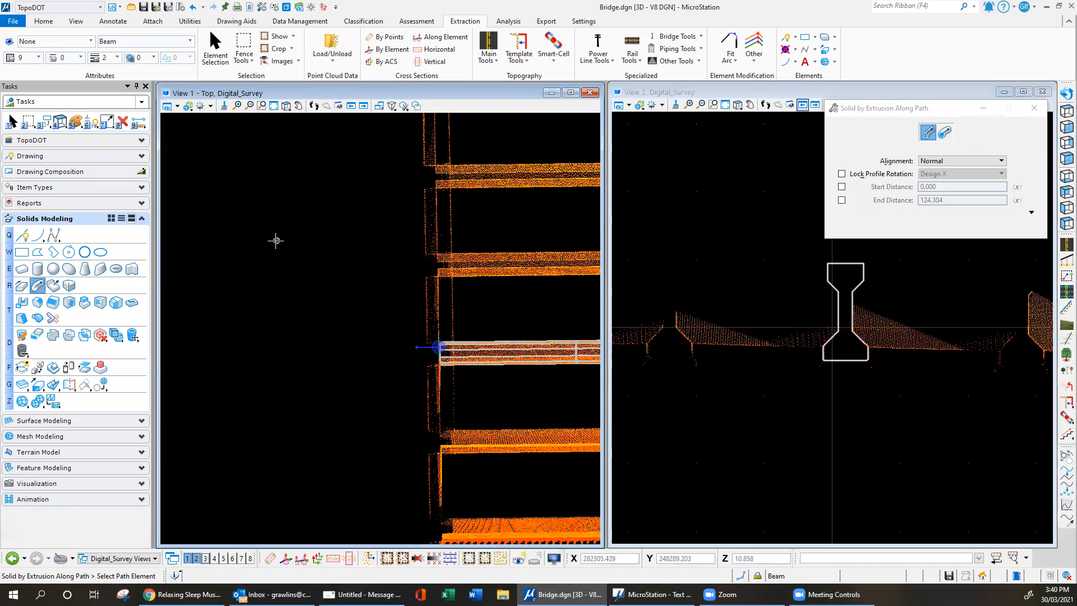
# - Set View 1's display style to Illustration: Ignore Lighting
pyautogui.click(168, 105)
pyautogui.click(254, 153)
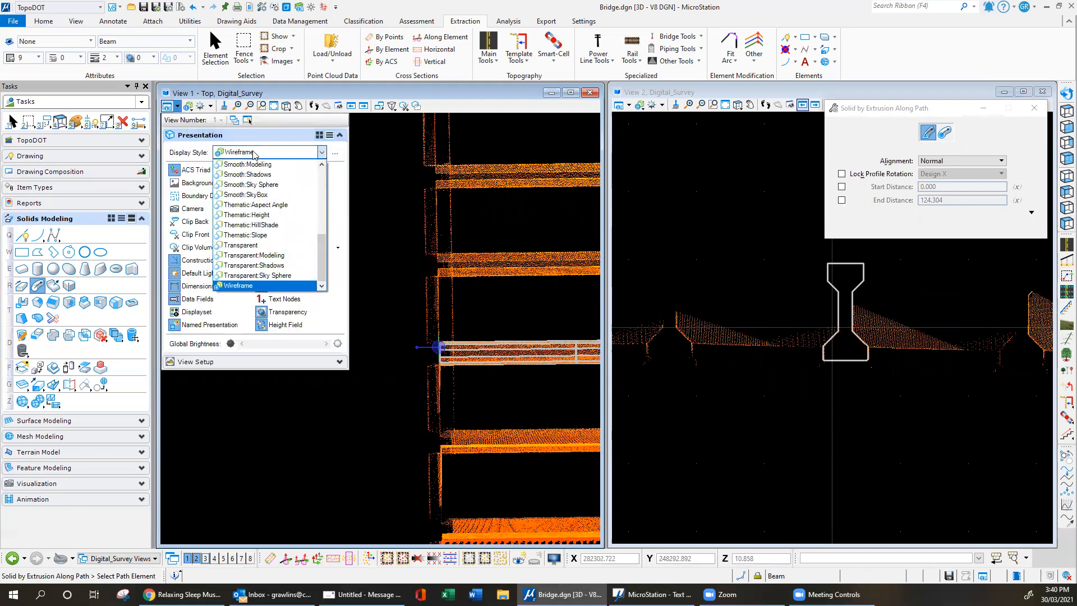
pyautogui.click(258, 175)
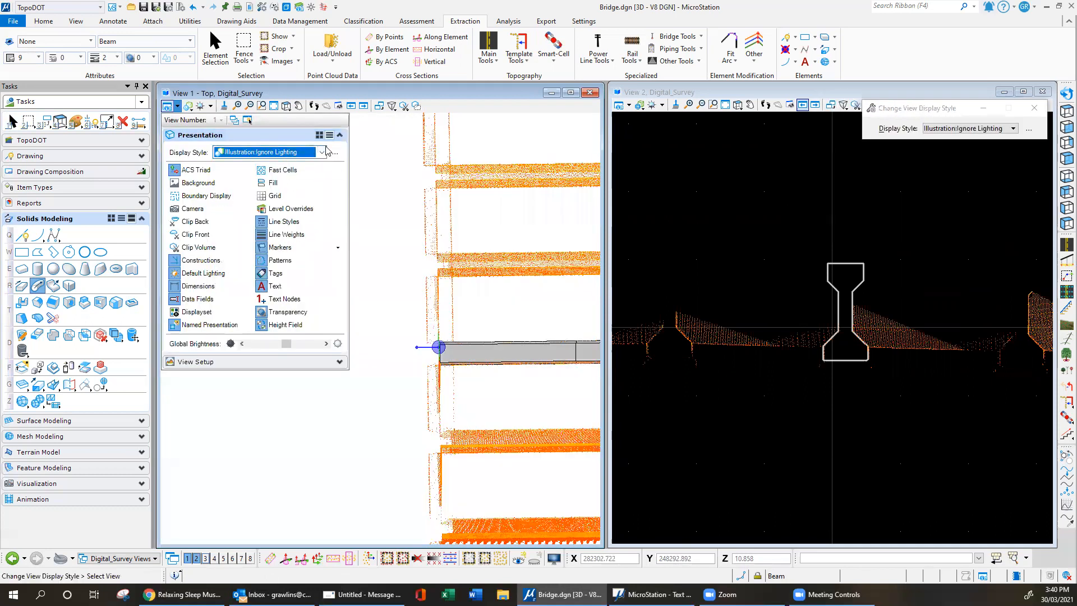
# - Rotate View 1 dynamically from plan to an oblique 3D view of the bridge and the extruded beam
pyautogui.scroll(-5, 167, 315)
pyautogui.click(1067, 94)
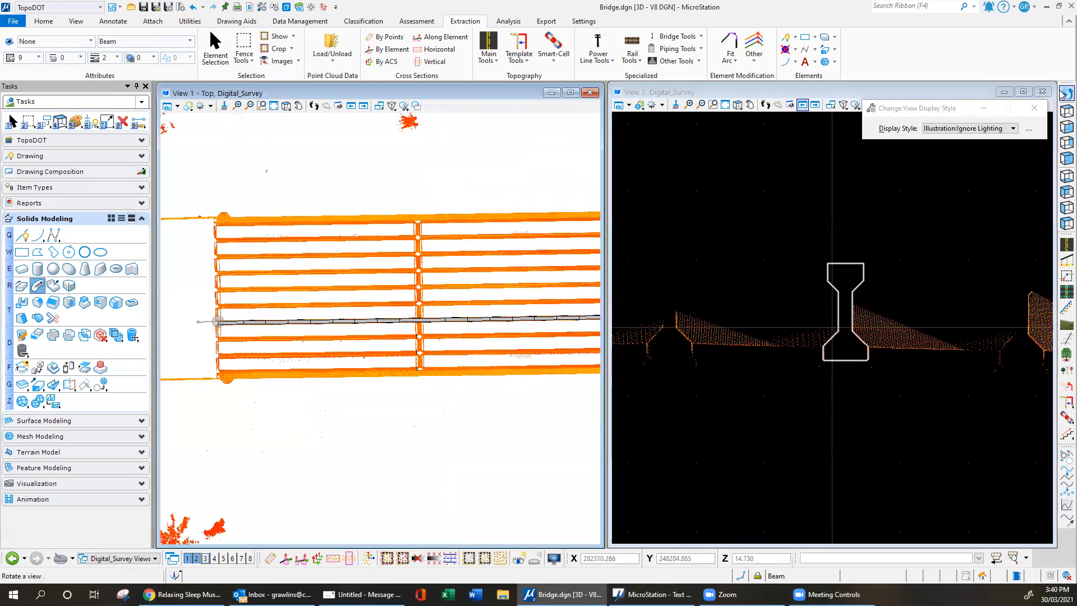
pyautogui.scroll(-2, 287, 325)
pyautogui.middleClick(416, 322)
pyautogui.click(417, 323)
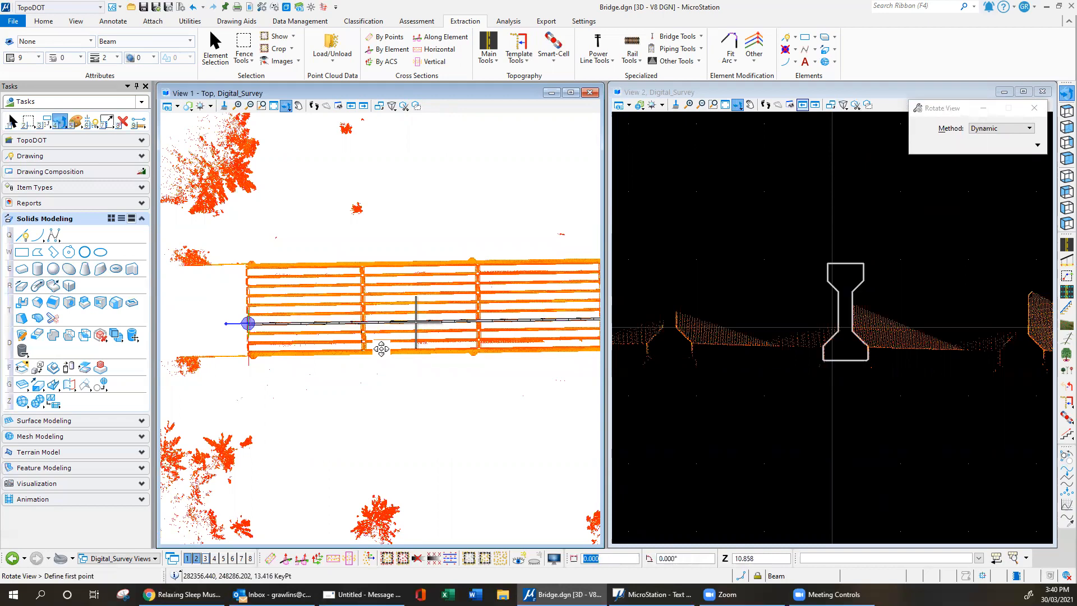
pyautogui.click(493, 236)
pyautogui.click(443, 305)
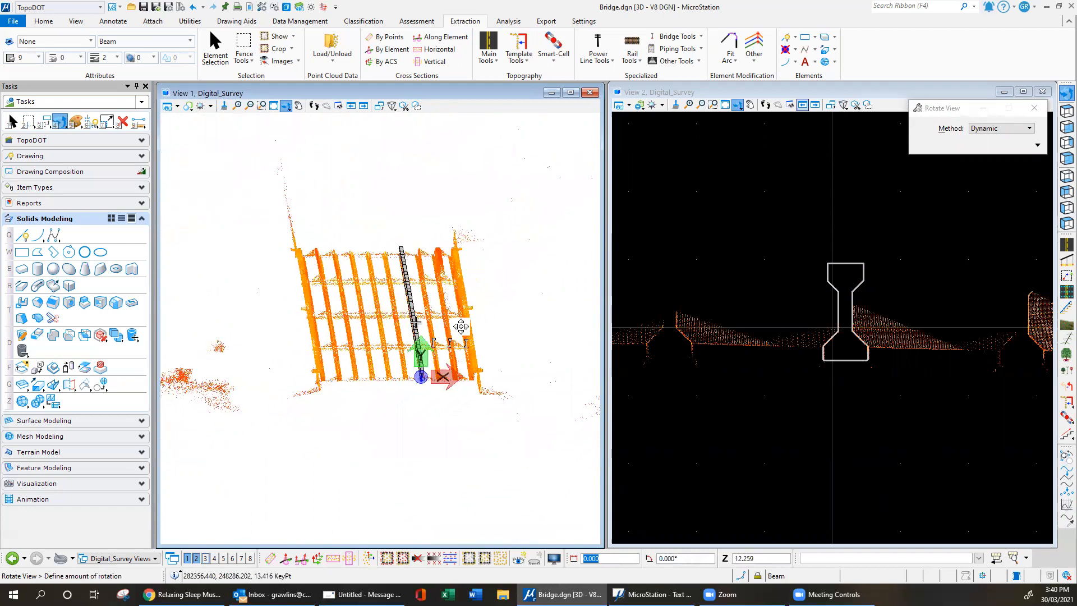
pyautogui.click(470, 318)
pyautogui.rightClick(463, 318)
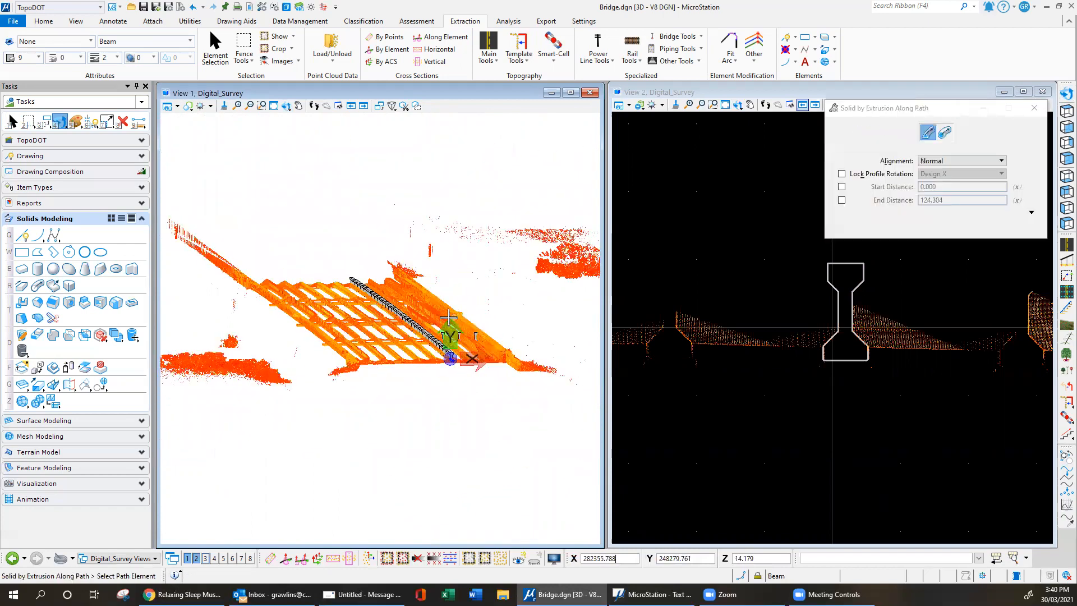
# - Examine how the extruded beam solid follows the point cloud along its length in the 3D view
pyautogui.scroll(2, 410, 321)
pyautogui.scroll(2, 414, 308)
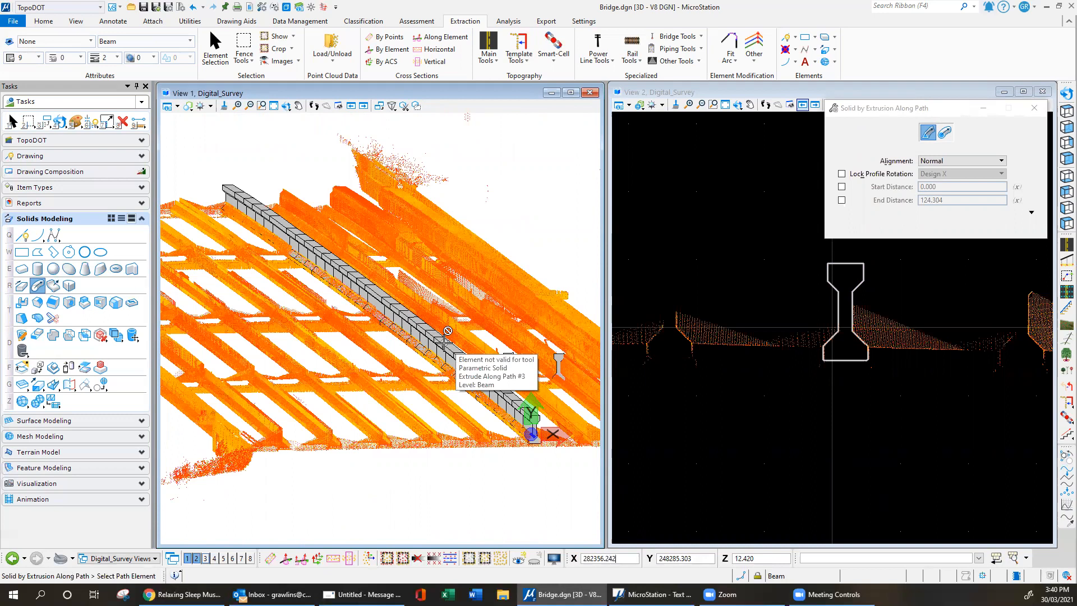
pyautogui.scroll(2, 522, 403)
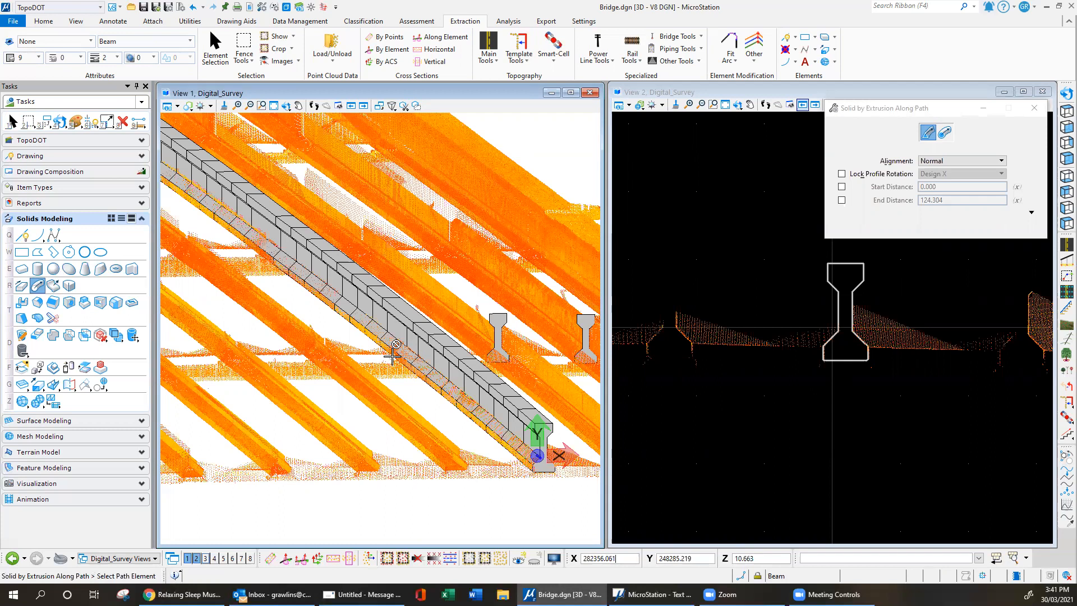
pyautogui.scroll(3, 398, 338)
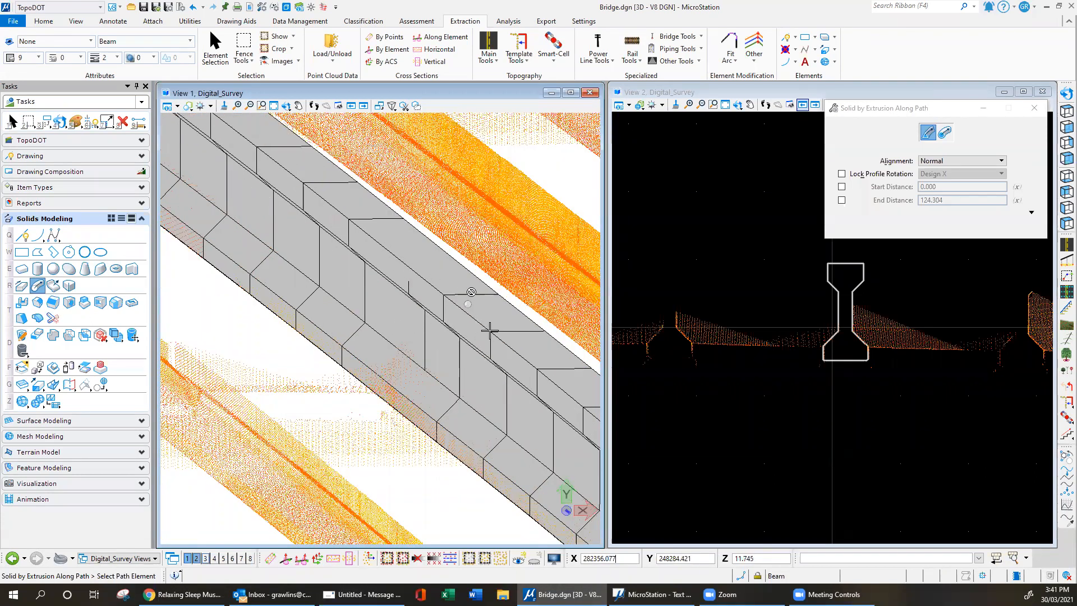
pyautogui.scroll(-3, 489, 331)
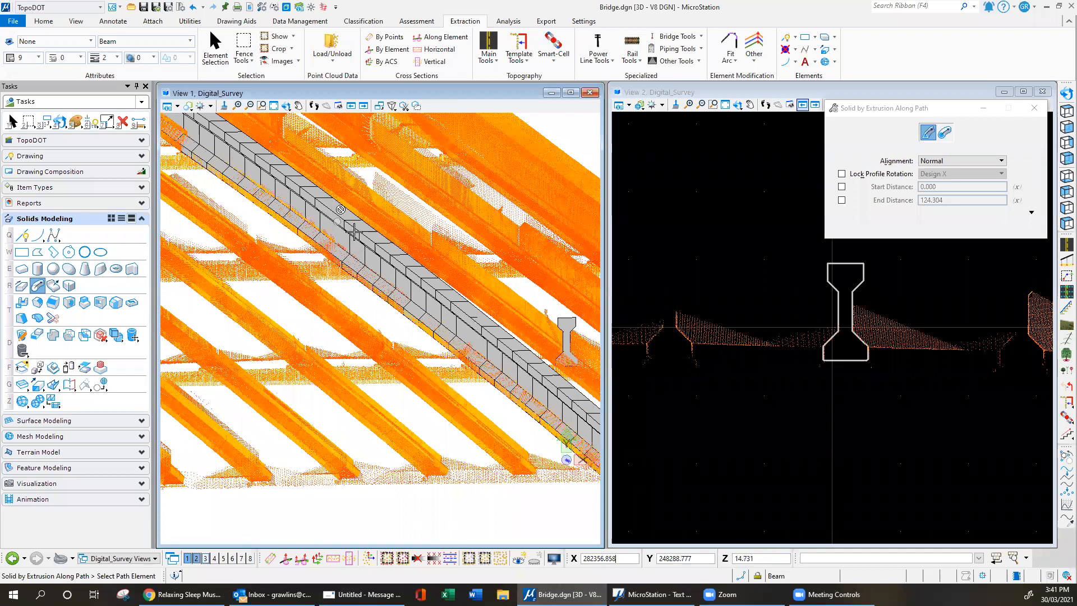
pyautogui.scroll(-2, 345, 230)
pyautogui.scroll(2, 274, 174)
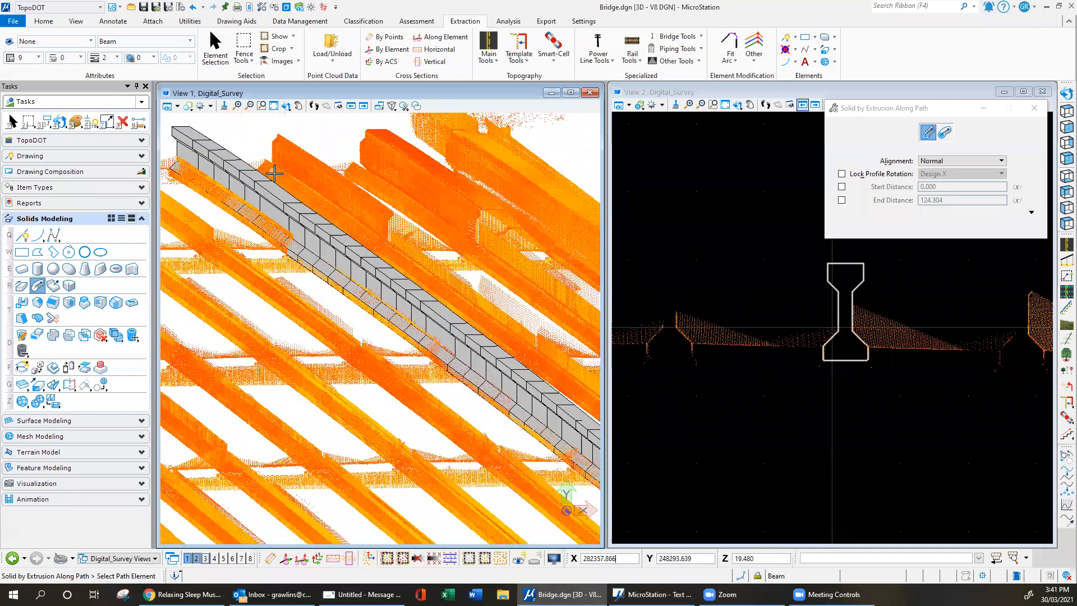
pyautogui.scroll(2, 274, 174)
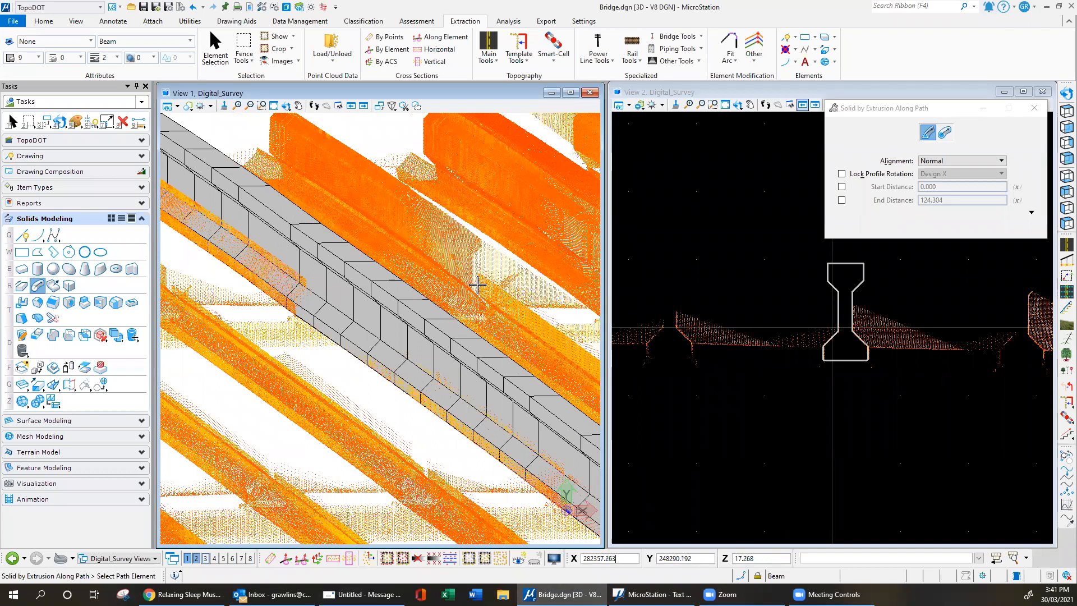
pyautogui.scroll(-2, 323, 239)
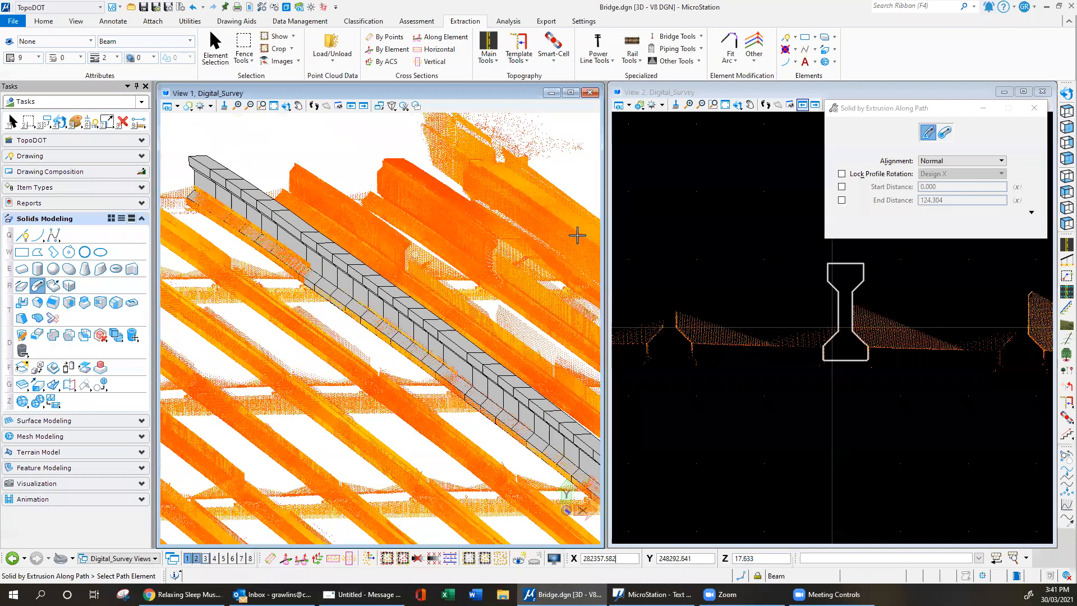
# - Rotate View 1 to a lower angle and examine the beam solid's far end against the scanned bottom flange
pyautogui.click(1066, 94)
pyautogui.click(455, 382)
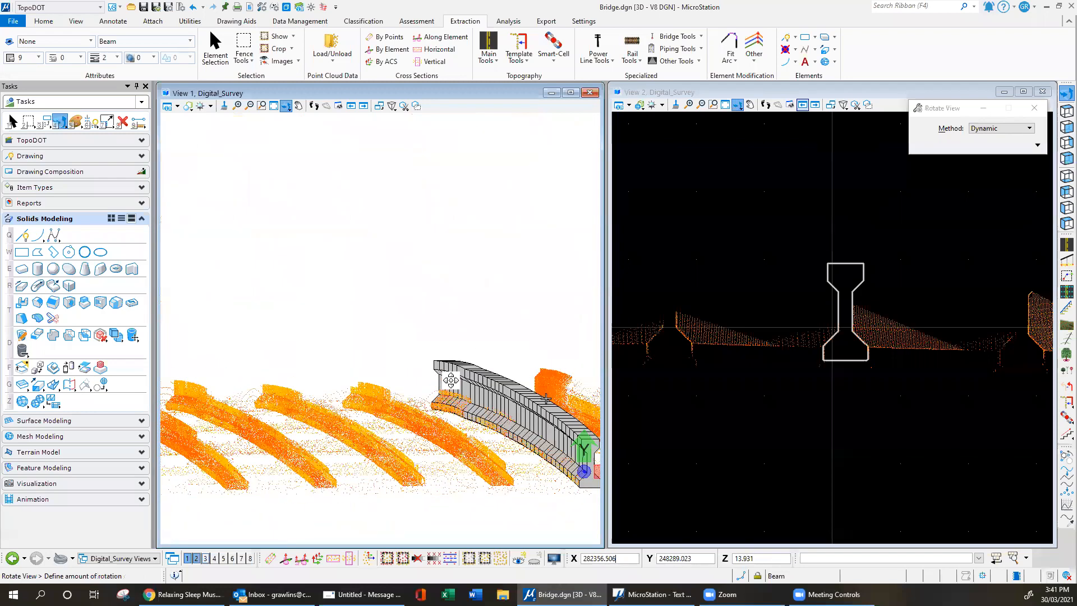
pyautogui.click(450, 382)
pyautogui.rightClick(444, 386)
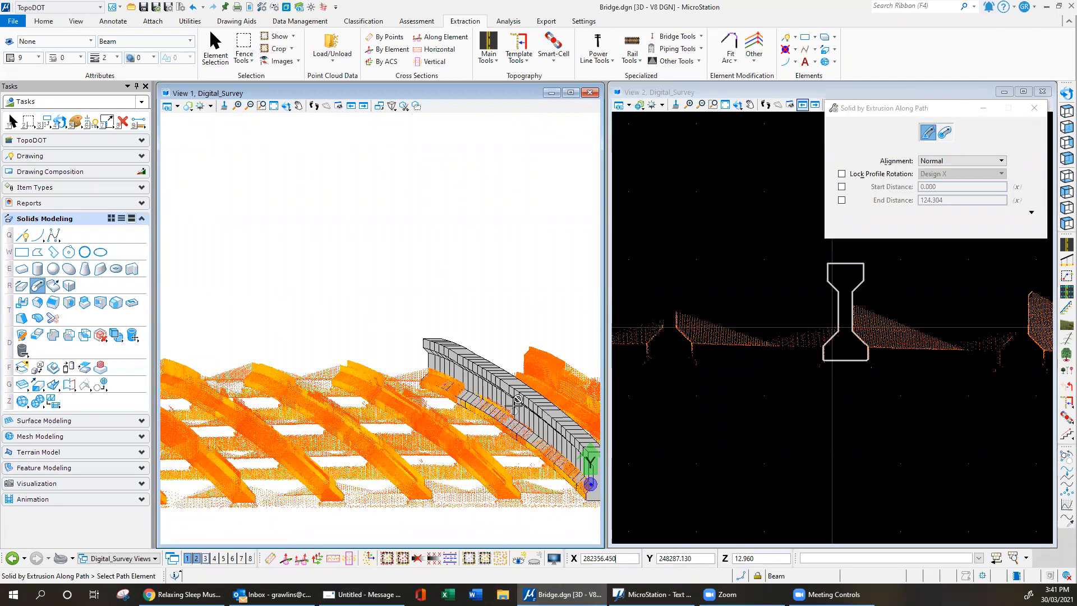
pyautogui.scroll(3, 488, 382)
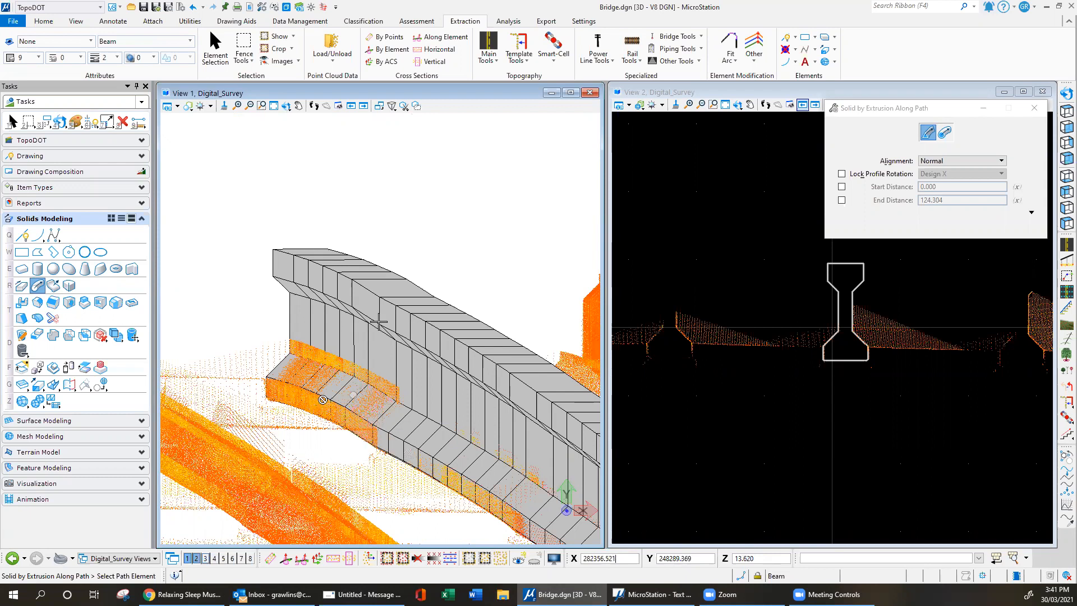
pyautogui.press('Escape')
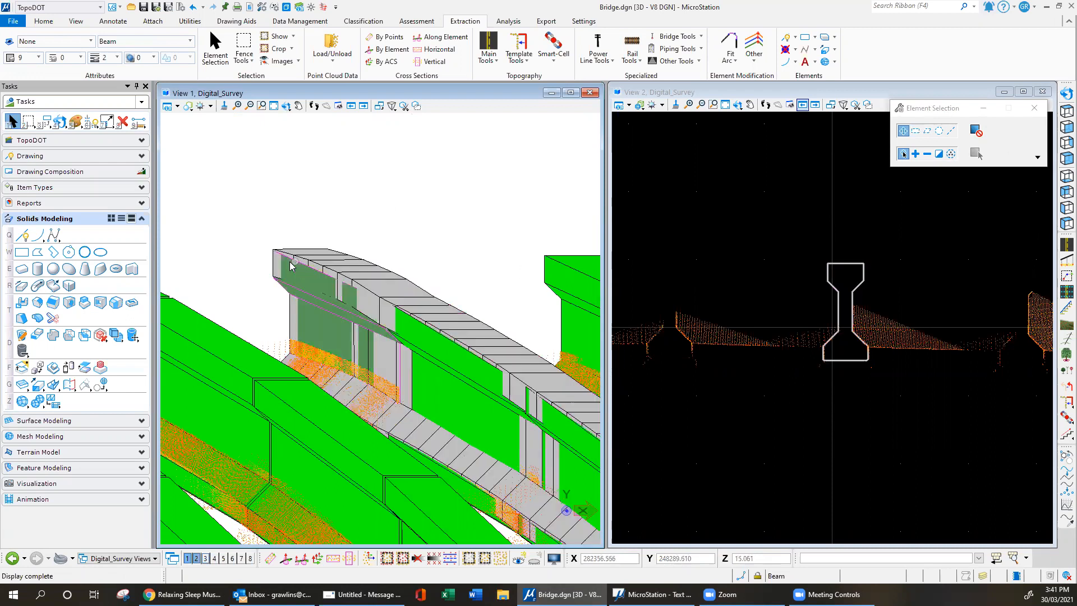
pyautogui.click(340, 273)
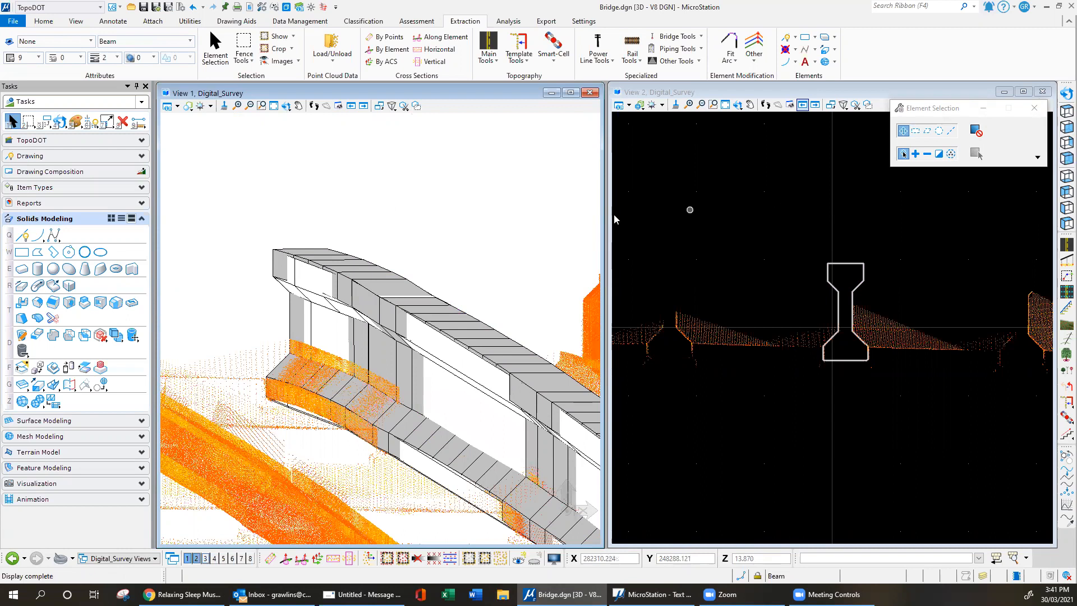
pyautogui.scroll(2, 312, 289)
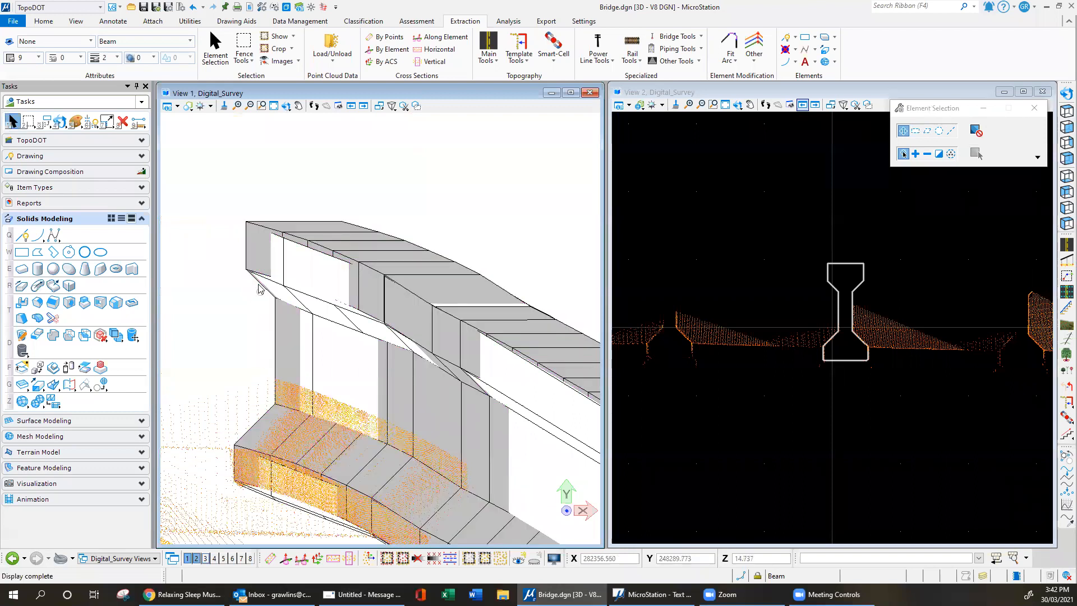
pyautogui.scroll(-1, 303, 291)
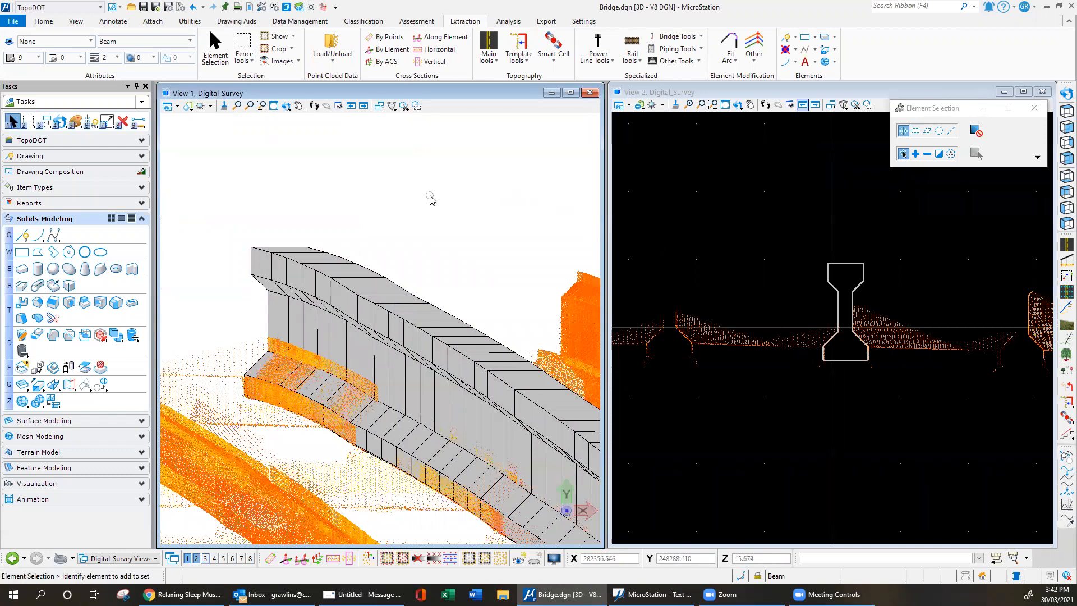
pyautogui.scroll(-2, 436, 240)
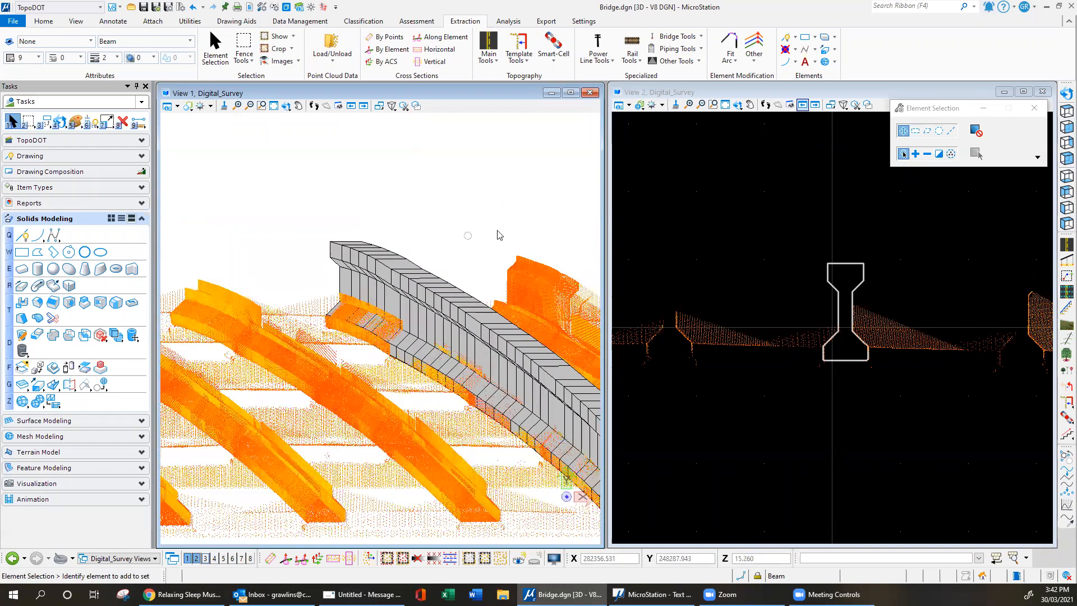
# - Return View 1 to the top view and cut a transverse cross section in View 2 across the beams in the far span
pyautogui.click(1062, 111)
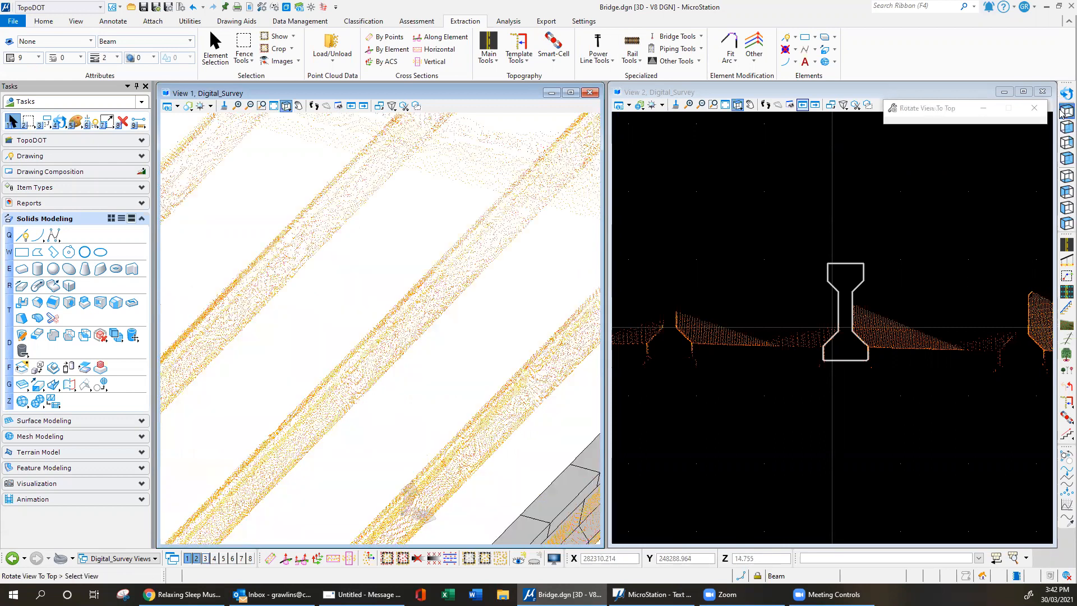
pyautogui.scroll(-2, 296, 370)
pyautogui.scroll(-2, 294, 370)
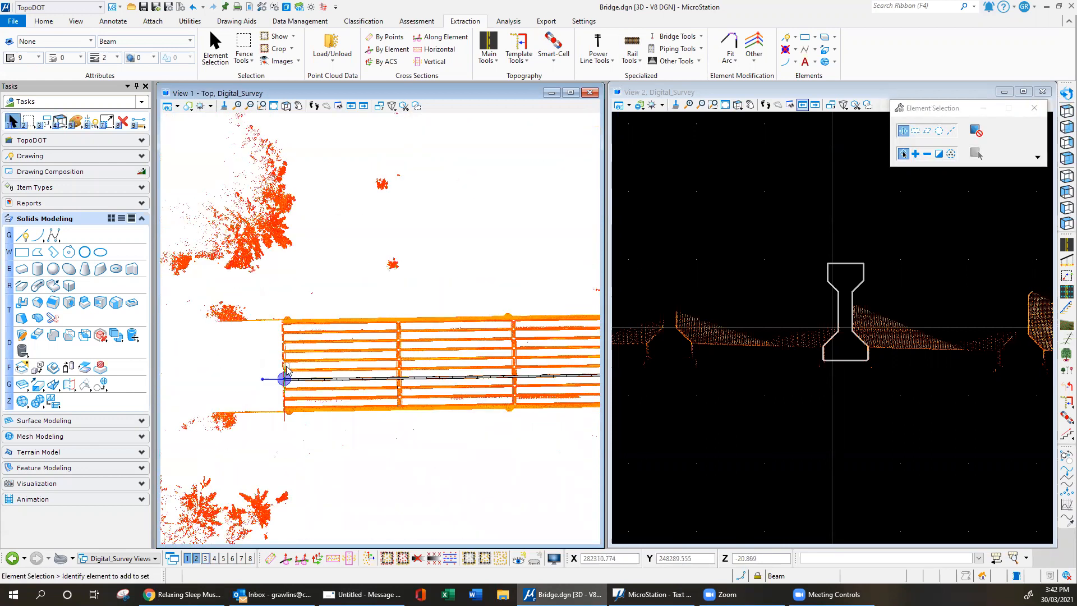
pyautogui.scroll(5, 521, 377)
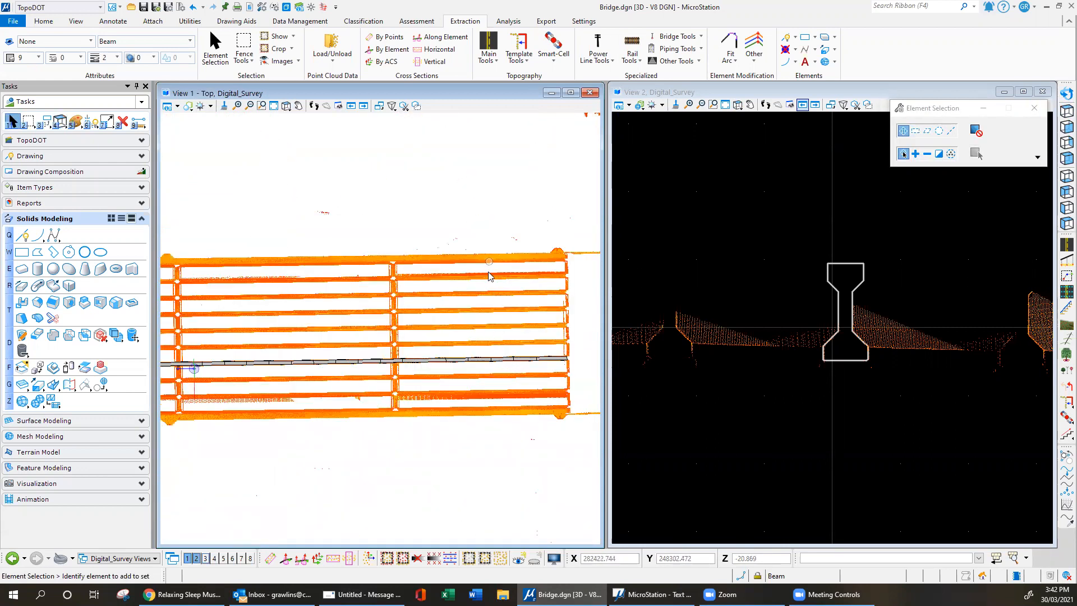
pyautogui.click(270, 558)
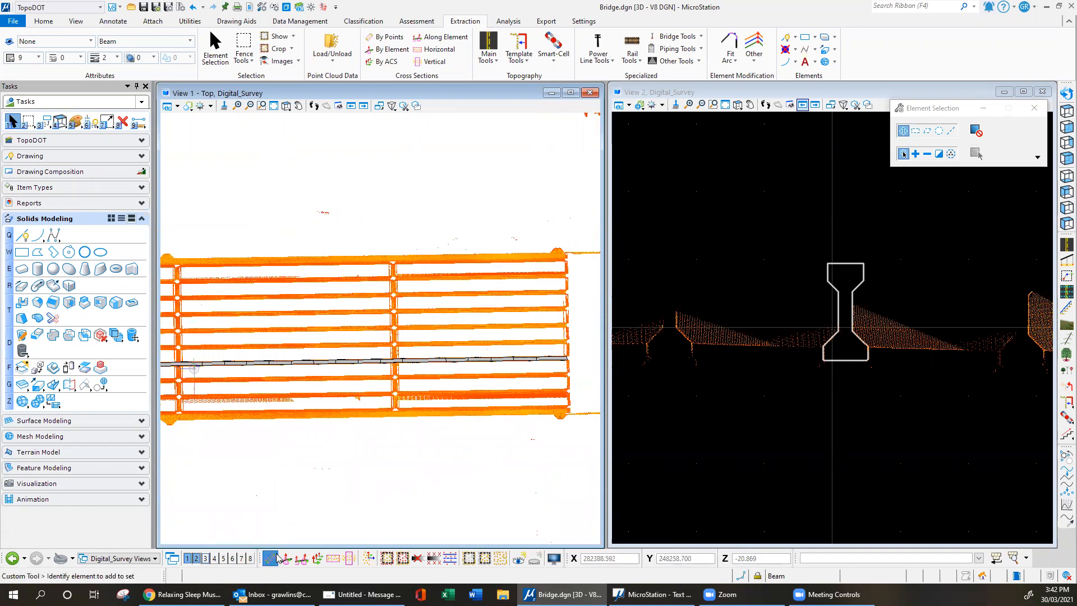
pyautogui.click(485, 285)
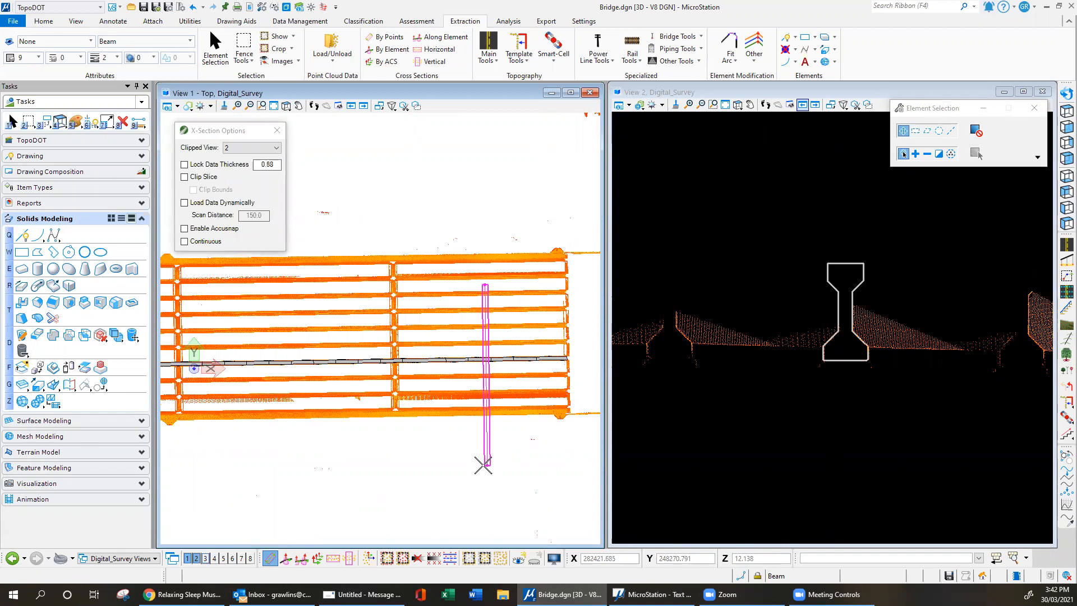
pyautogui.click(487, 465)
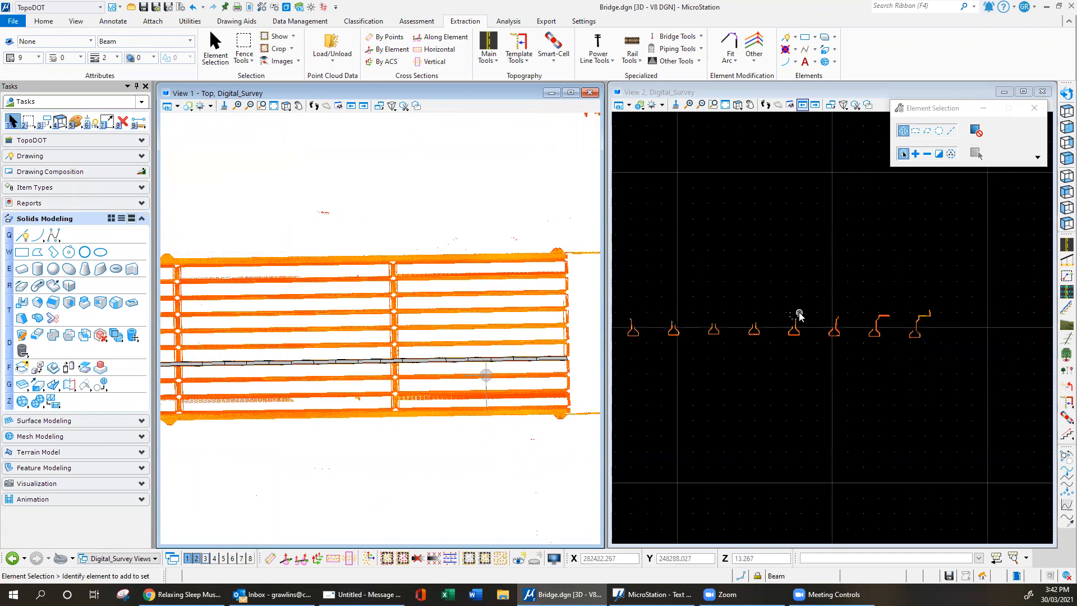
# - Measure the distance between the modelled edge and the point cloud at the bottom flange's lower corner in the section
pyautogui.scroll(5, 791, 317)
pyautogui.scroll(1, 858, 314)
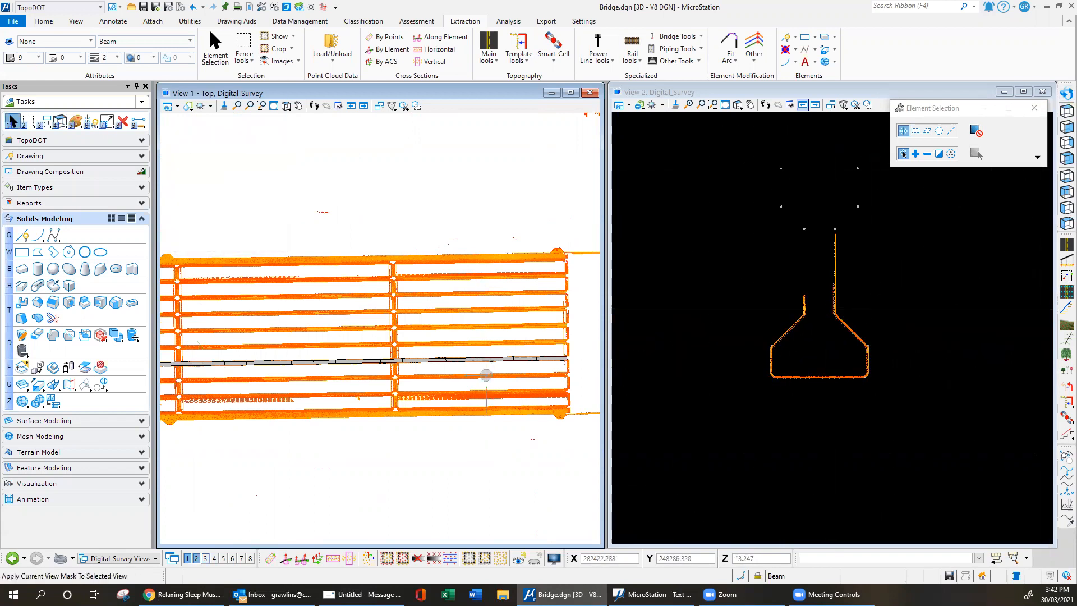
pyautogui.click(948, 93)
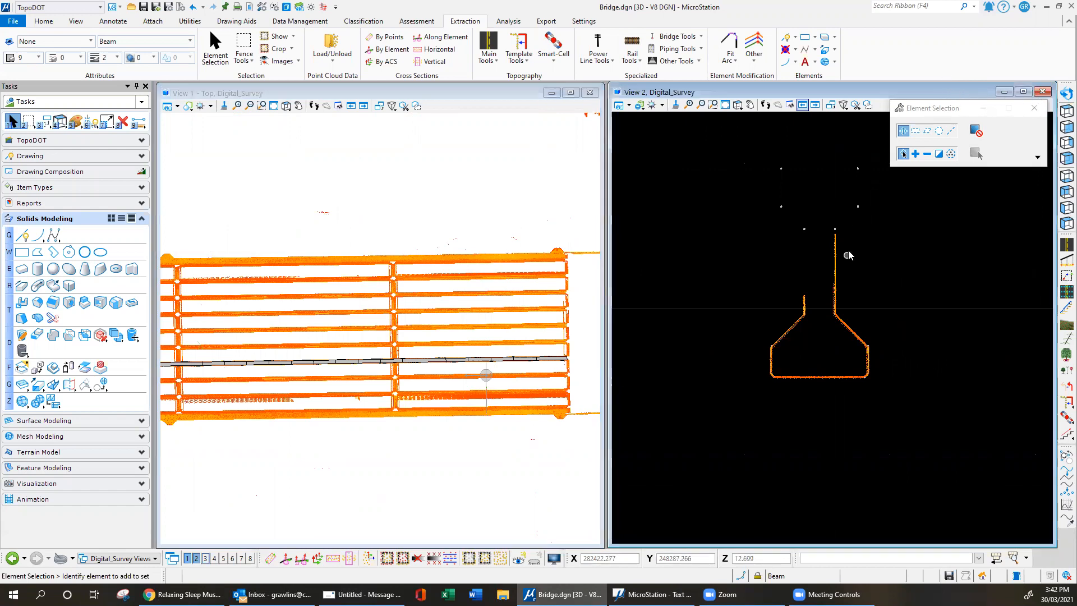
pyautogui.scroll(5, 870, 352)
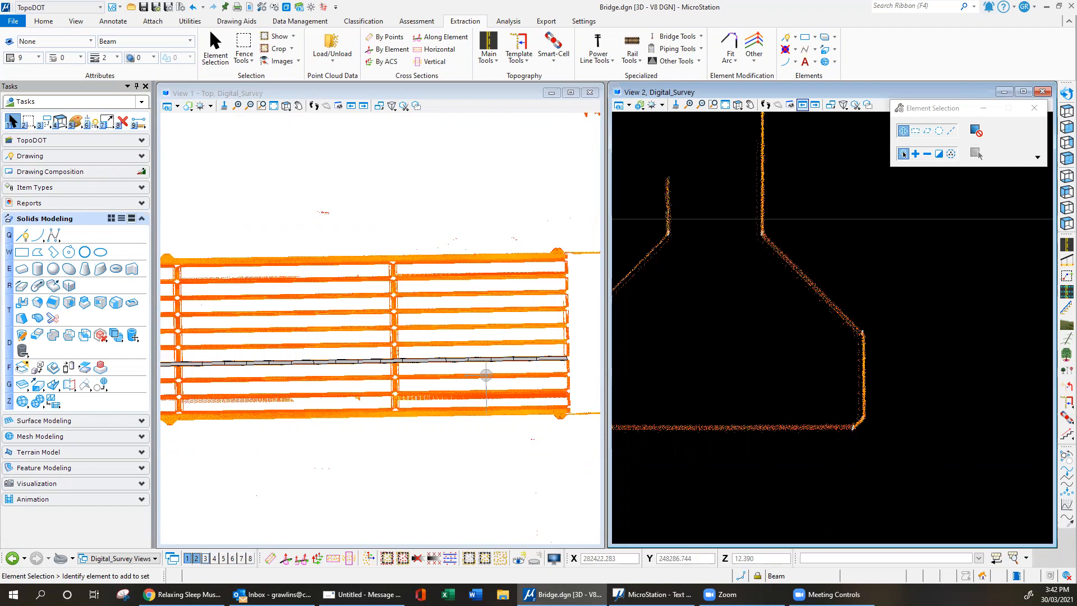
pyautogui.scroll(5, 851, 463)
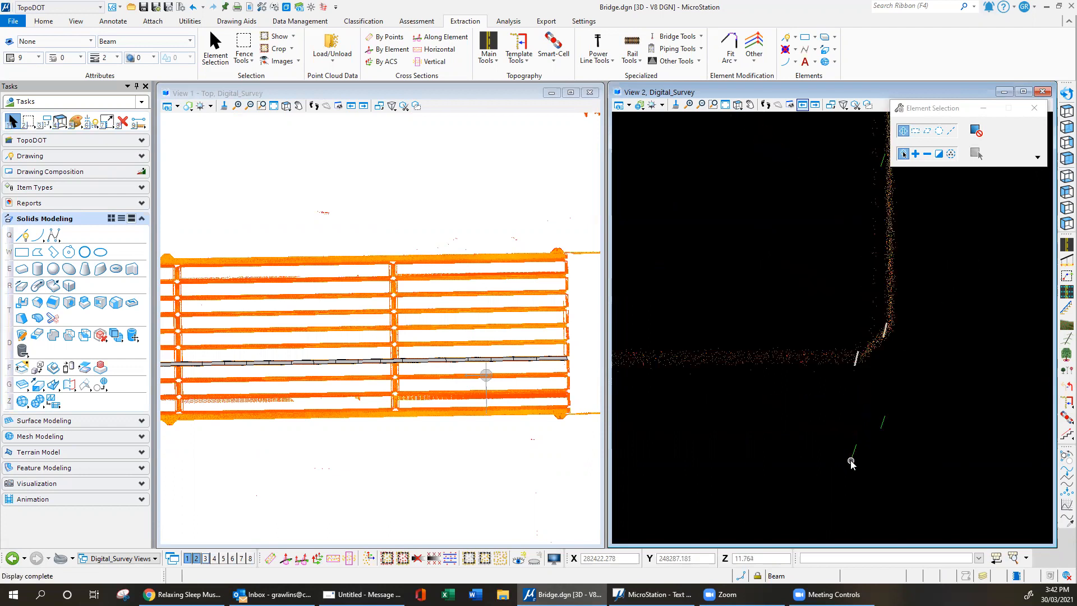
pyautogui.click(875, 450)
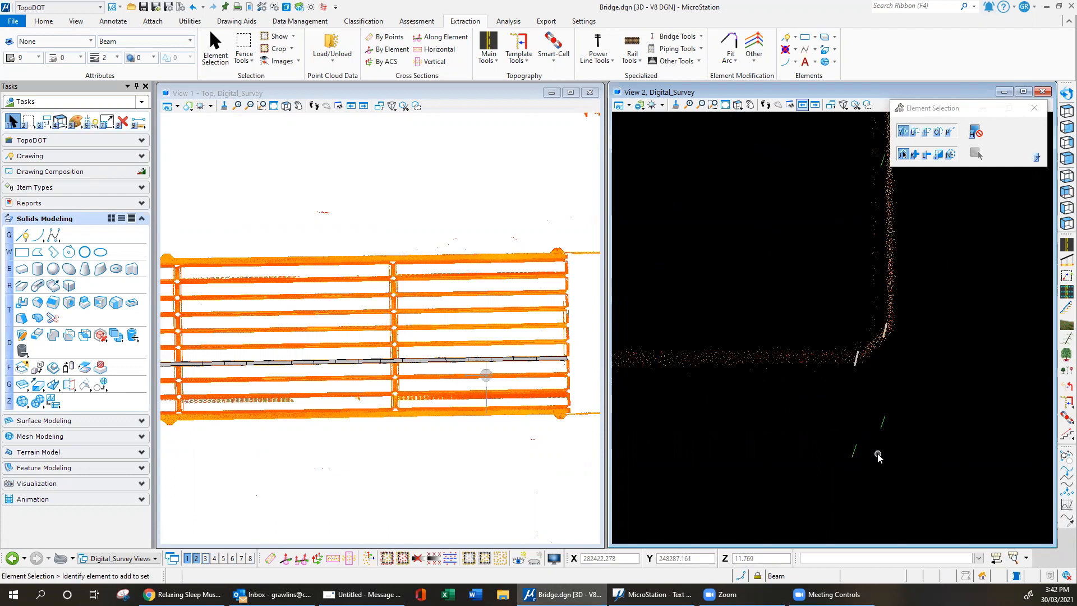
pyautogui.press('9')
pyautogui.press('1')
pyautogui.click(853, 445)
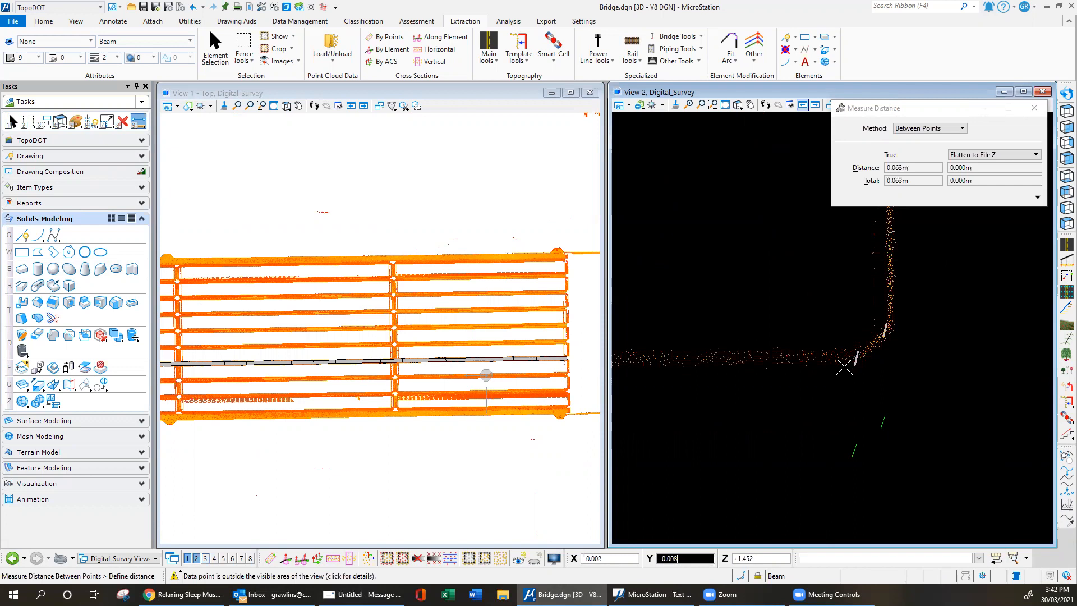
pyautogui.rightClick(811, 401)
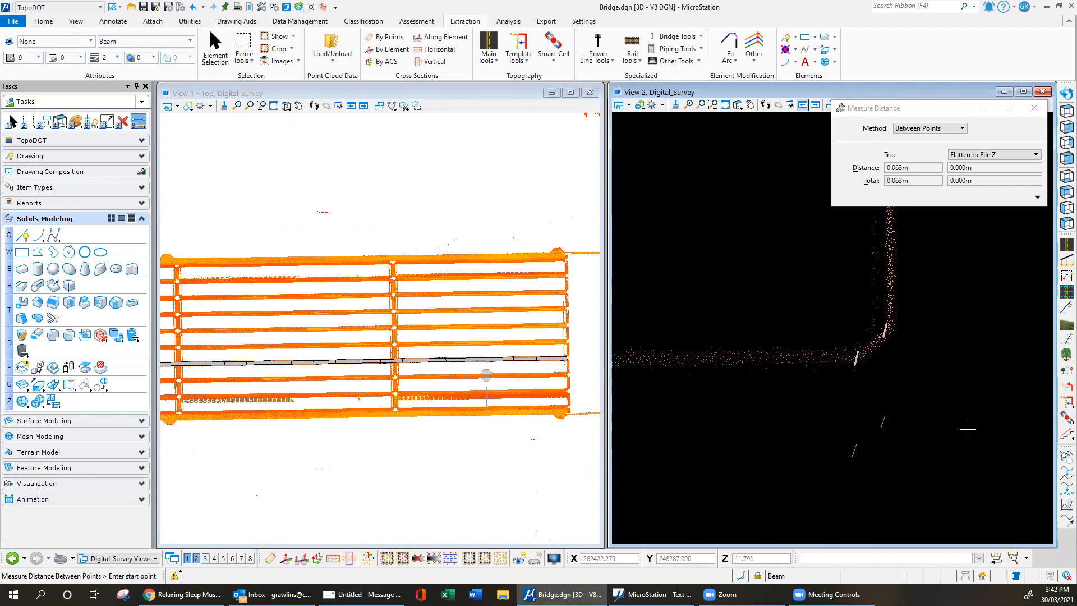
# - Compare the modelled edges with the scanned outline around the bottom flange and clear the distance measurement
pyautogui.scroll(-3, 962, 428)
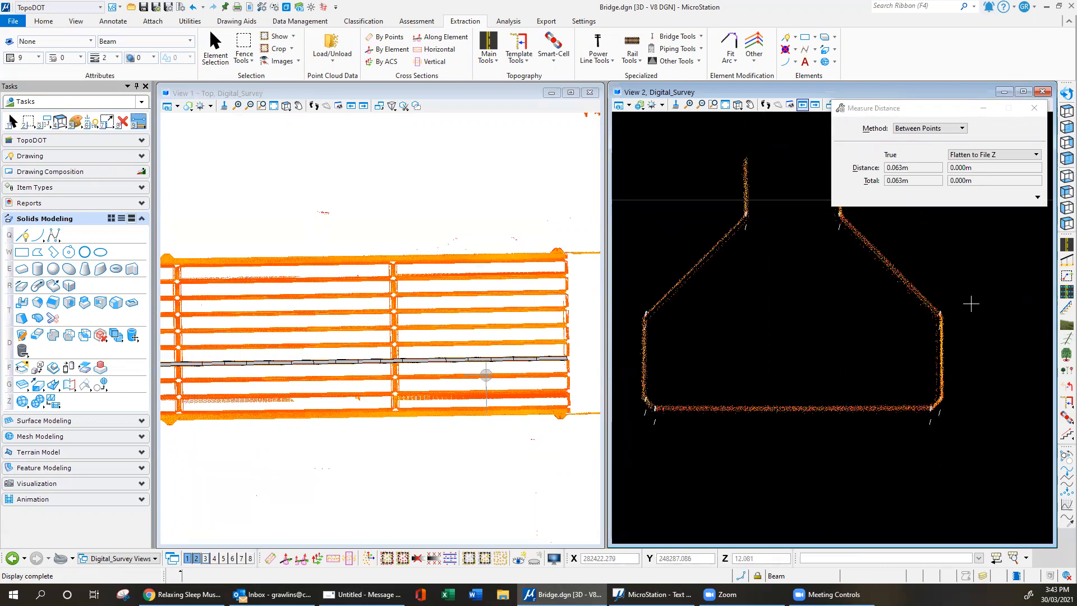
pyautogui.scroll(5, 944, 414)
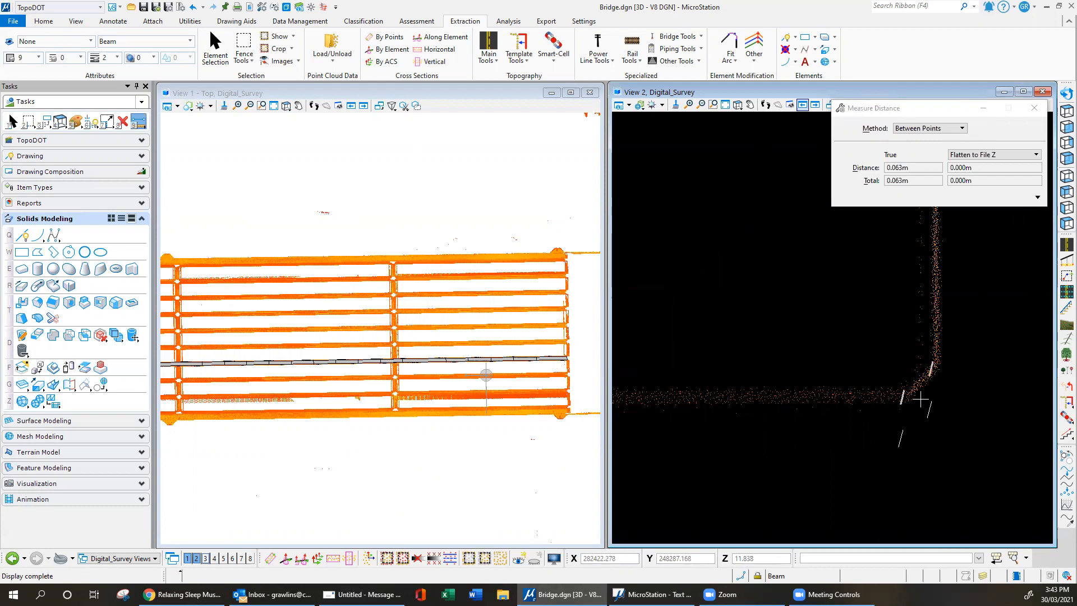
pyautogui.scroll(-1, 930, 401)
pyautogui.scroll(-1, 930, 401)
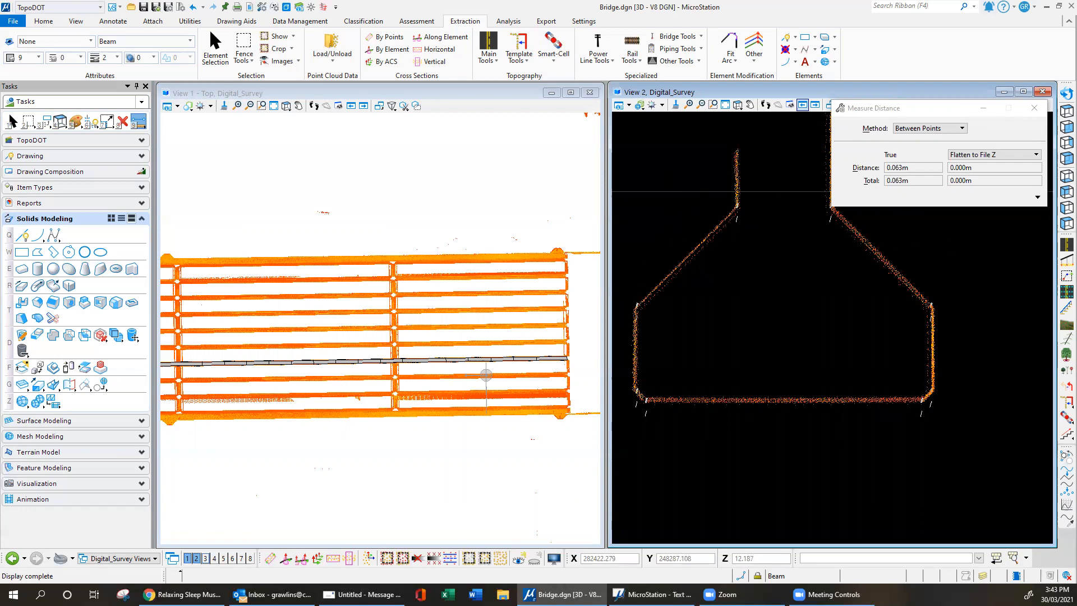
pyautogui.rightClick(786, 330)
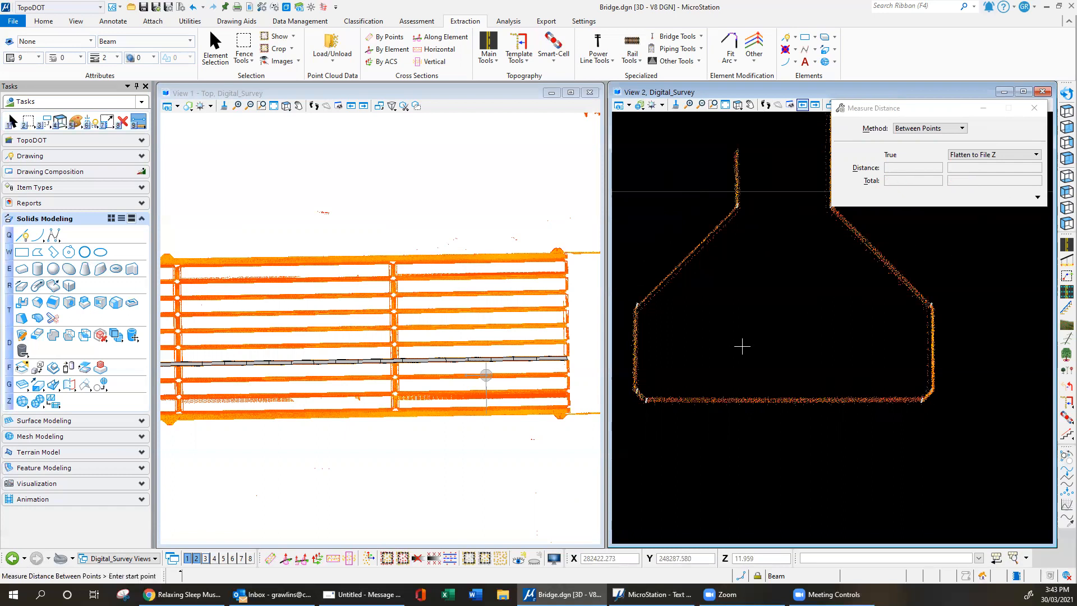